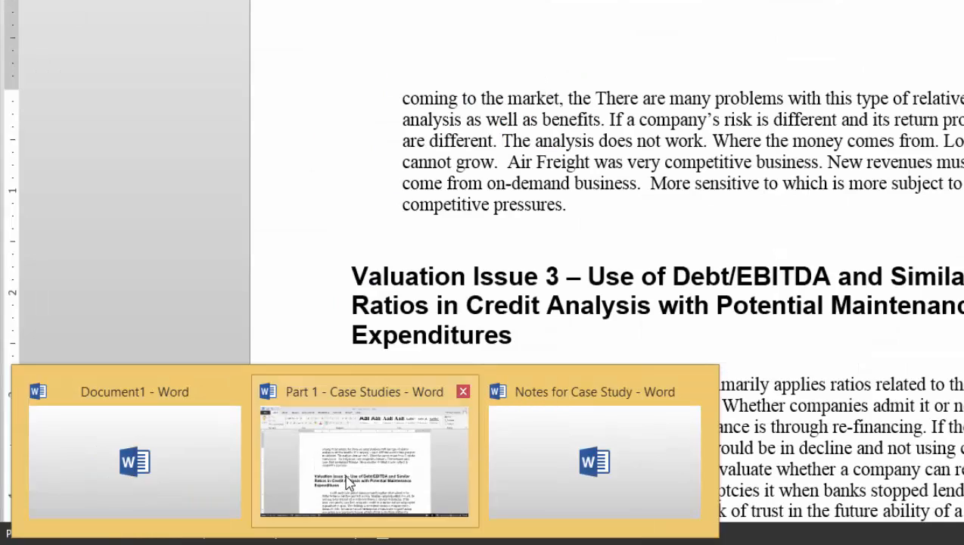
- Switch to the Part 1 - Case Studies document and go back to the Kitty Hawk stock price chart in Figure 8.1
left_click(346, 488)
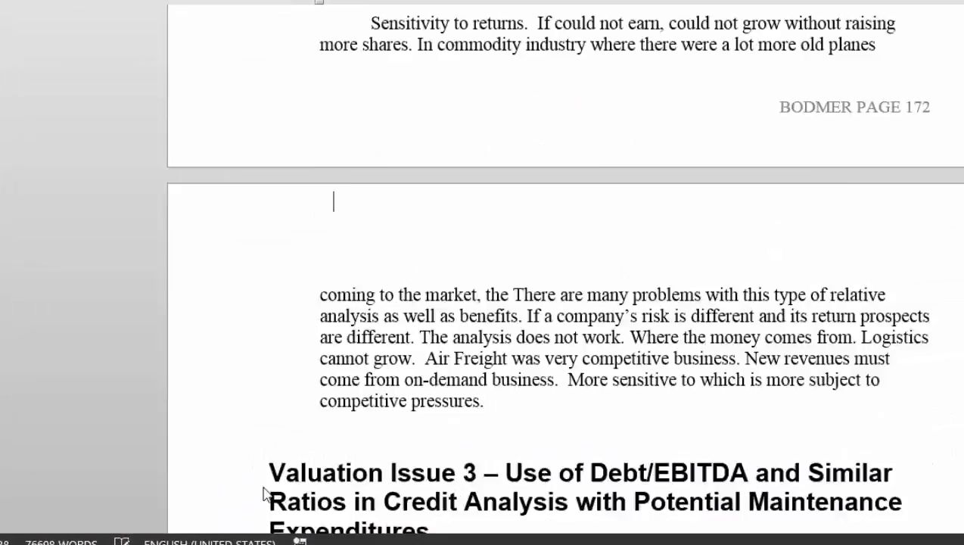
scroll(347, 488, "up", 20)
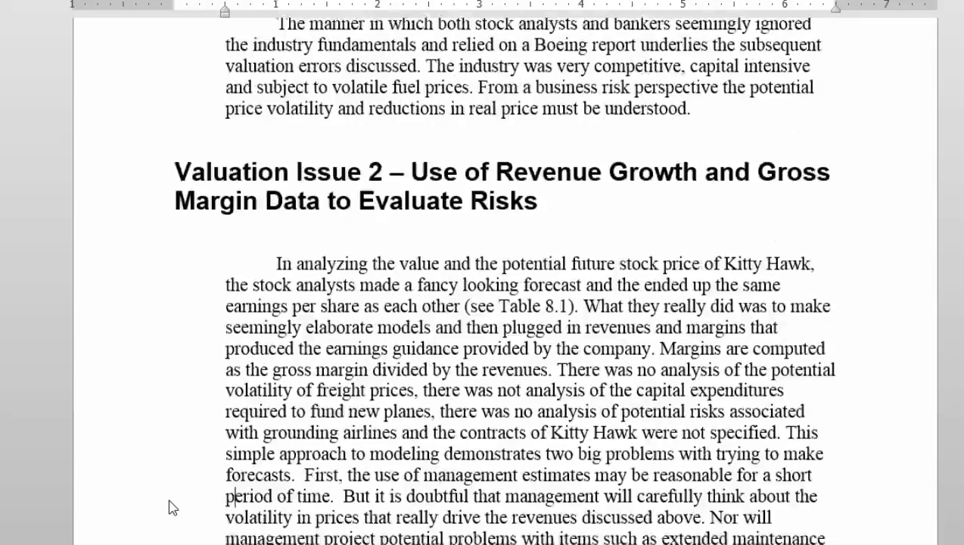
scroll(172, 507, "up", 20)
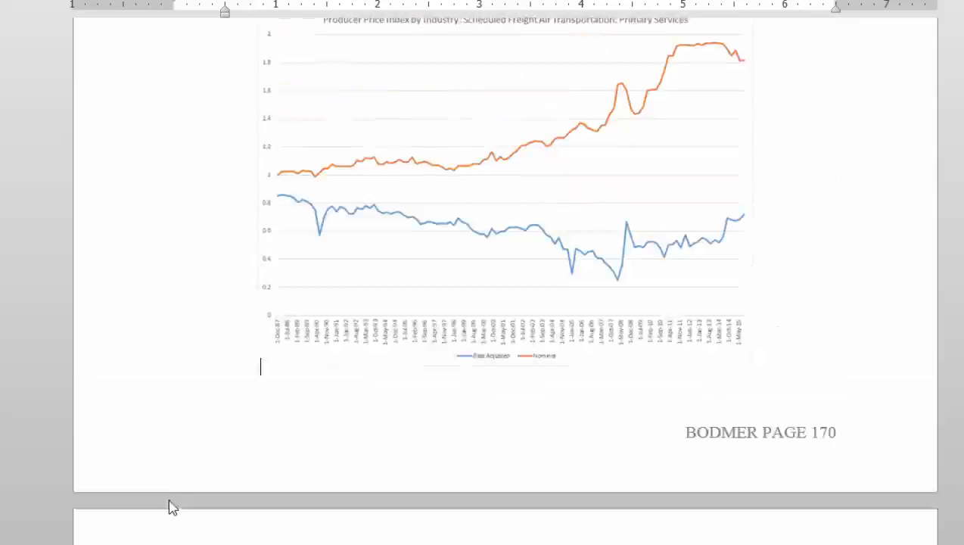
scroll(172, 507, "up", 20)
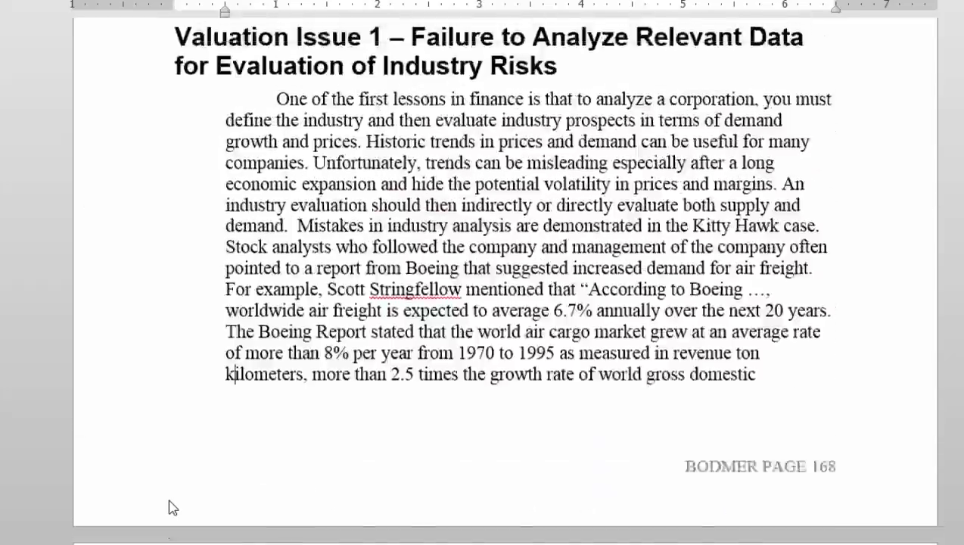
scroll(172, 507, "up", 20)
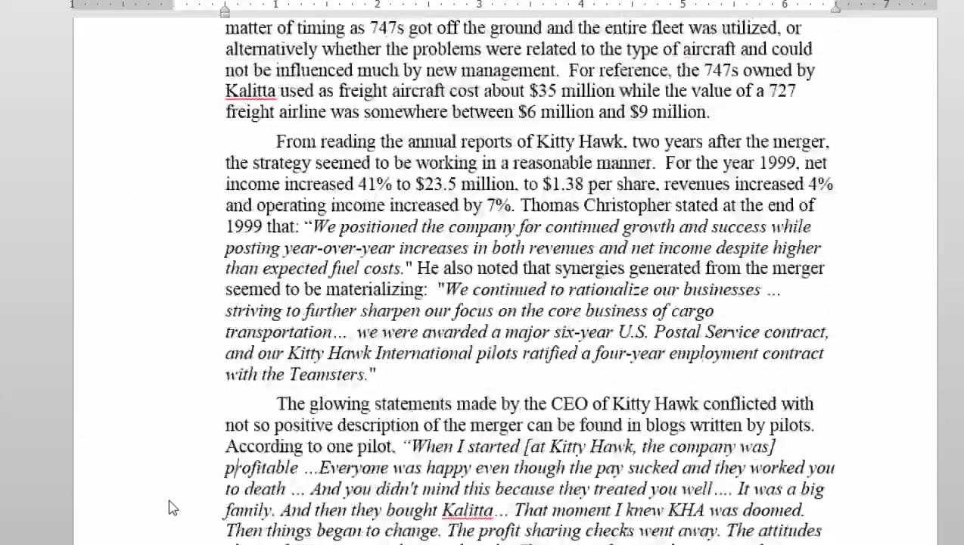
scroll(172, 507, "up", 20)
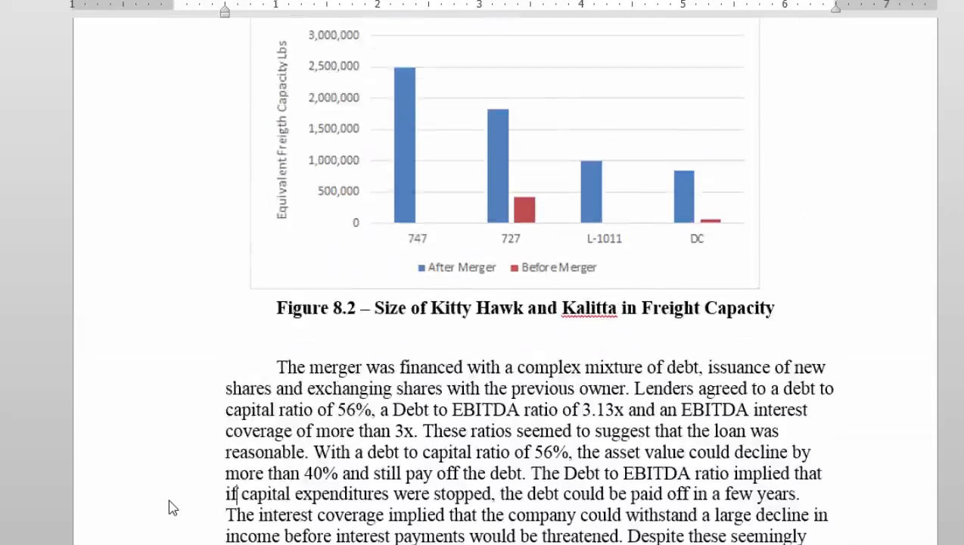
scroll(172, 507, "down", 8)
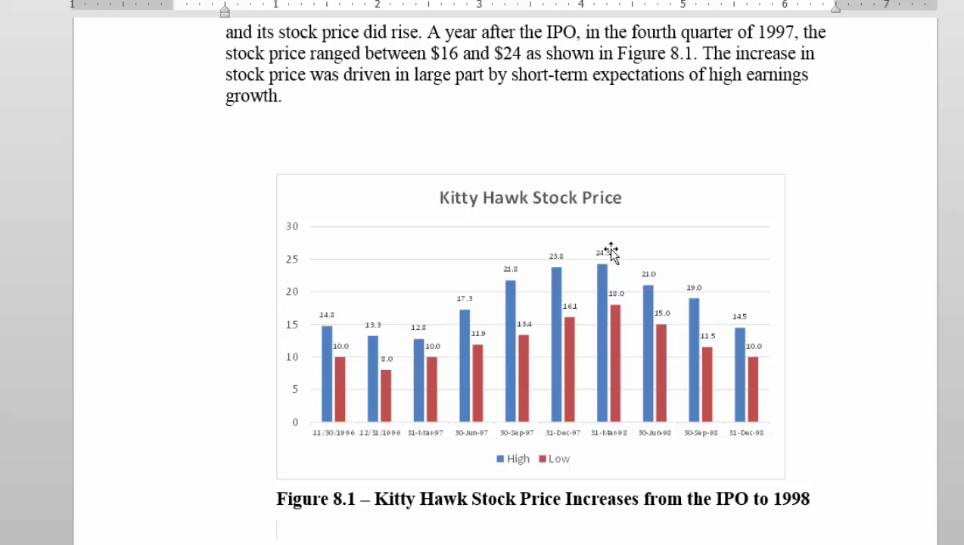
- Examine the plane portfolio chart in Figure 8.2 and the merger's sources and uses of funds in Table 8.2
scroll(495, 276, "down", 15)
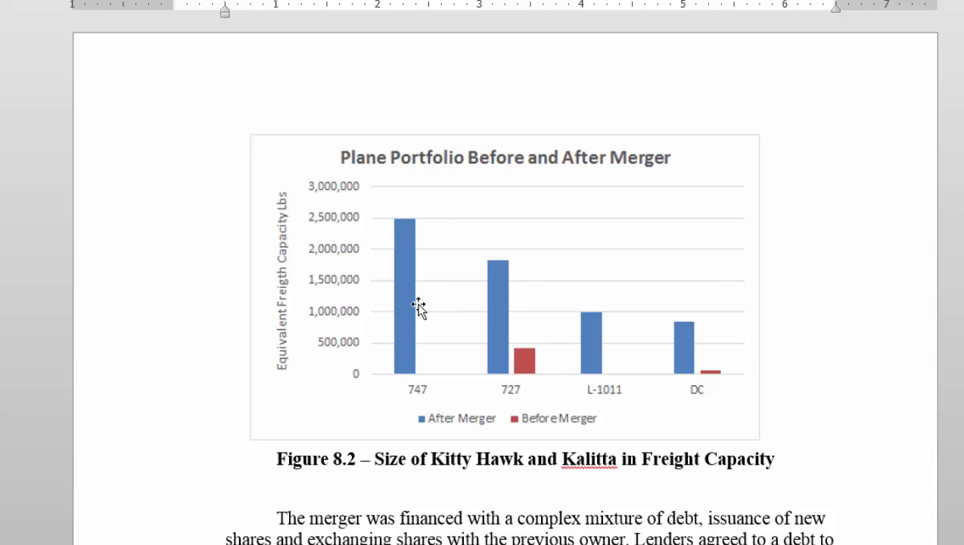
scroll(418, 307, "down", 15)
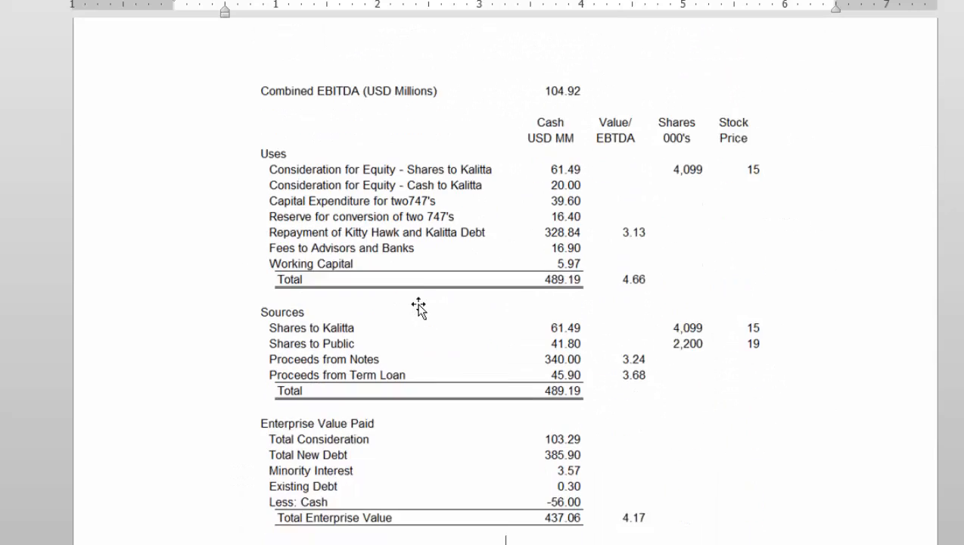
scroll(419, 307, "down", 1)
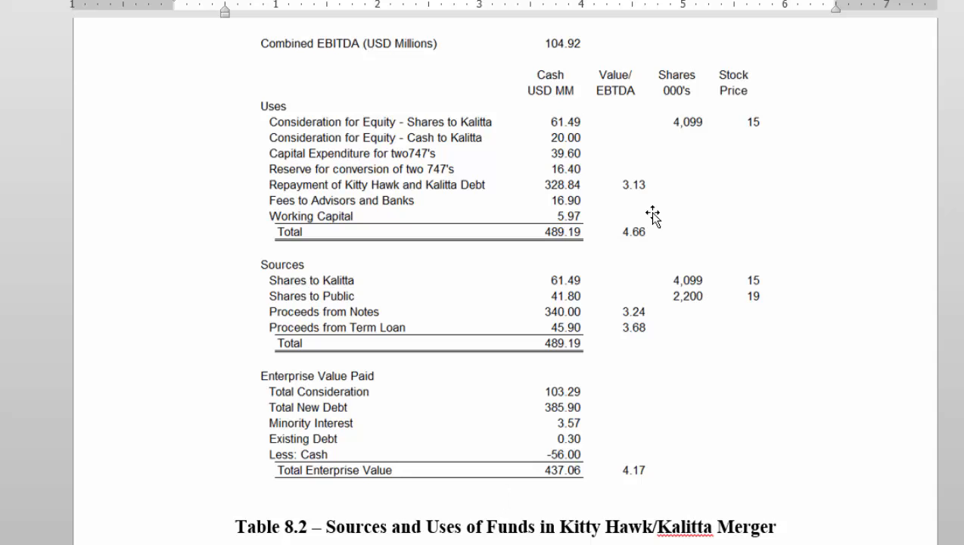
key("Page_Up")
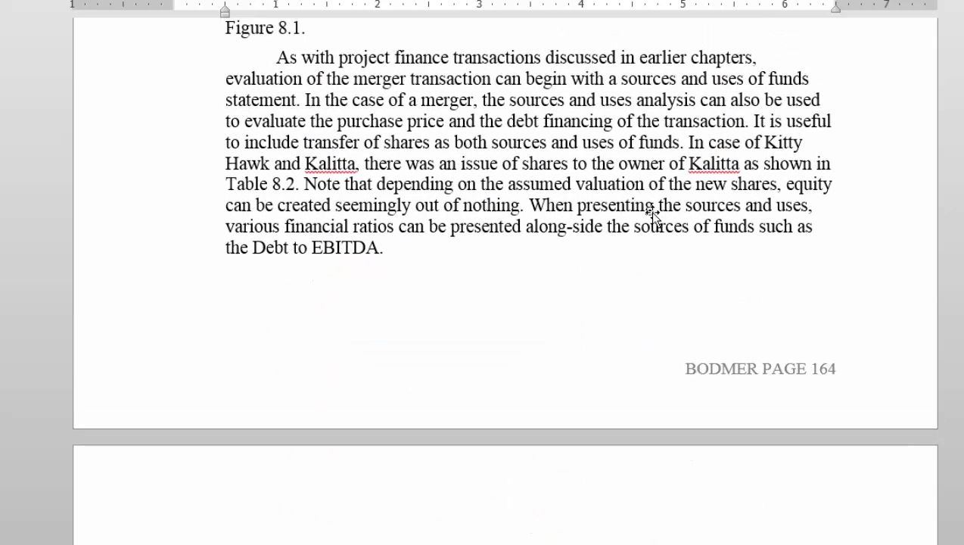
key("Page_Down")
key("Page_Down")
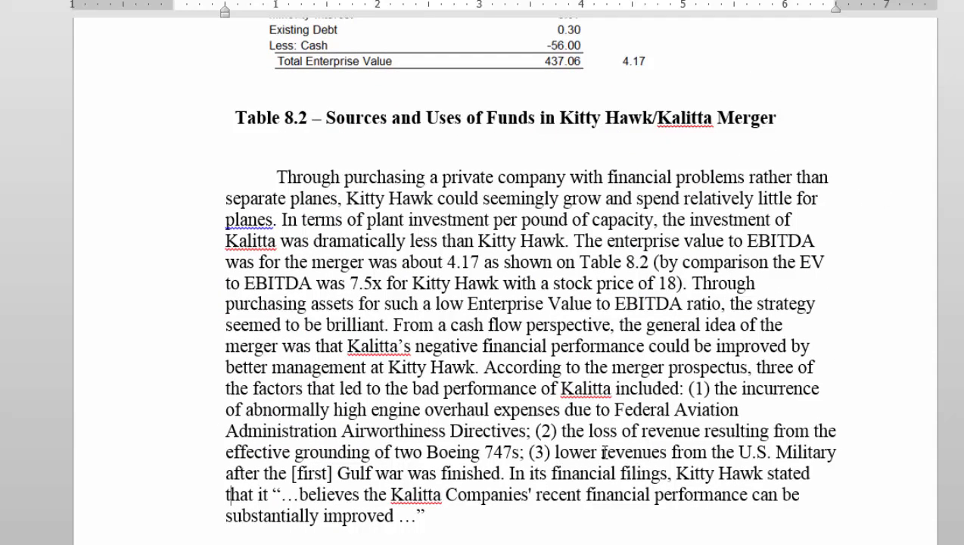
key("Page_Up")
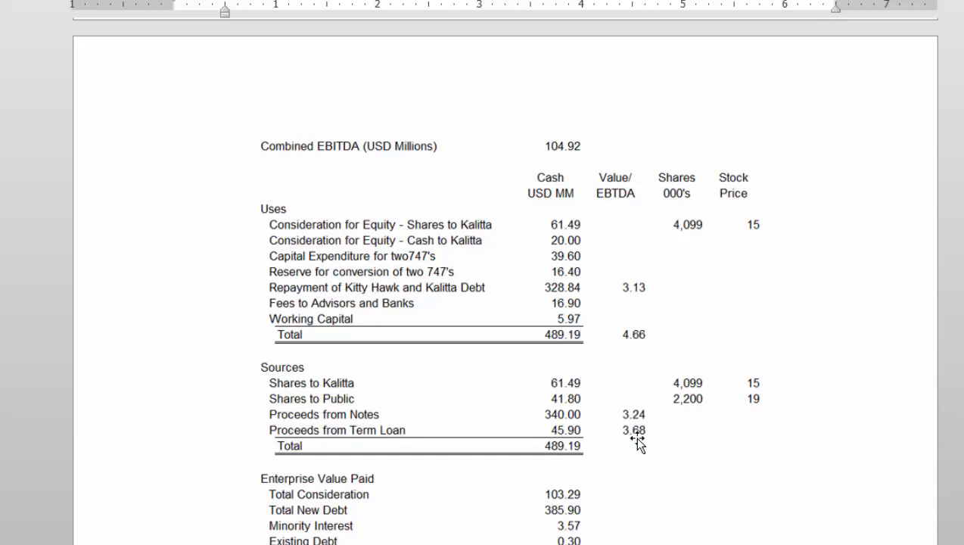
scroll(867, 484, "down", 10)
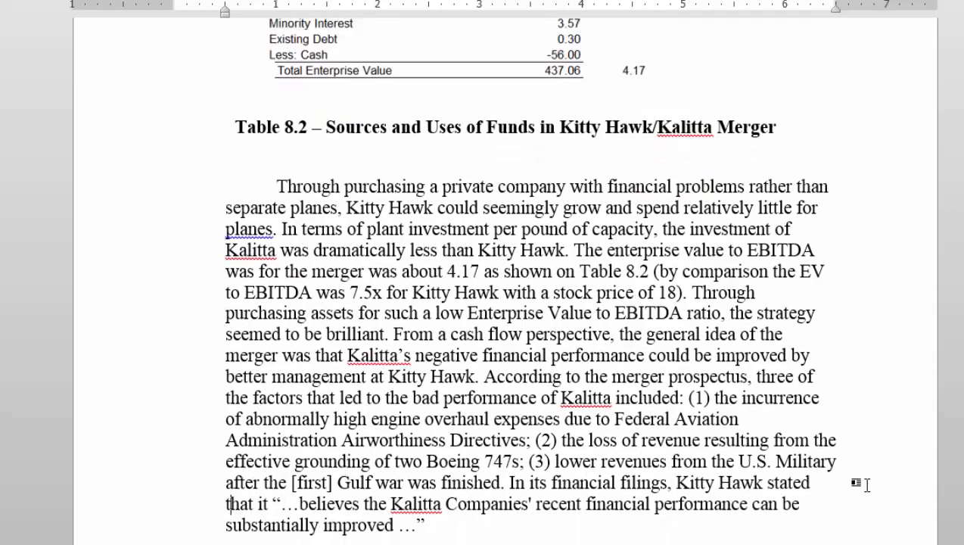
scroll(867, 484, "down", 10)
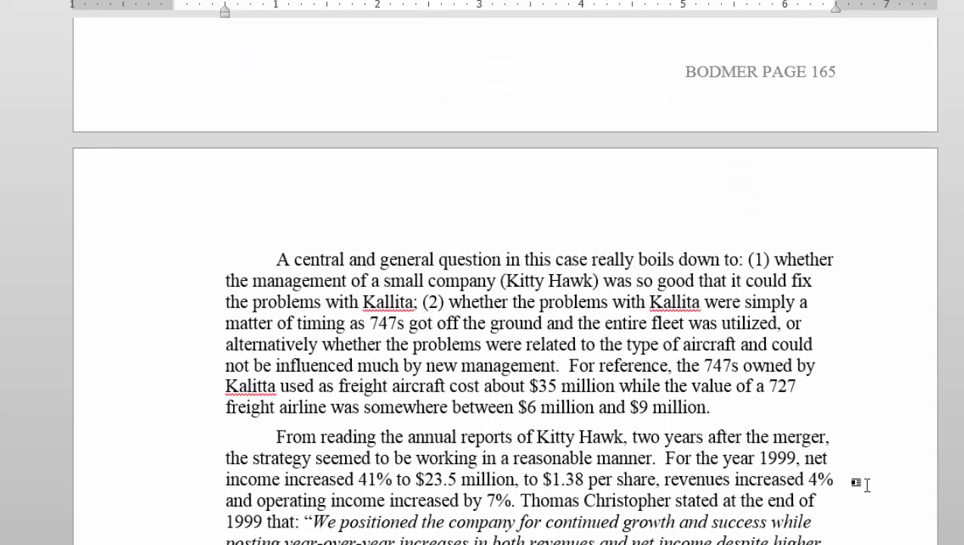
scroll(866, 484, "up", 20)
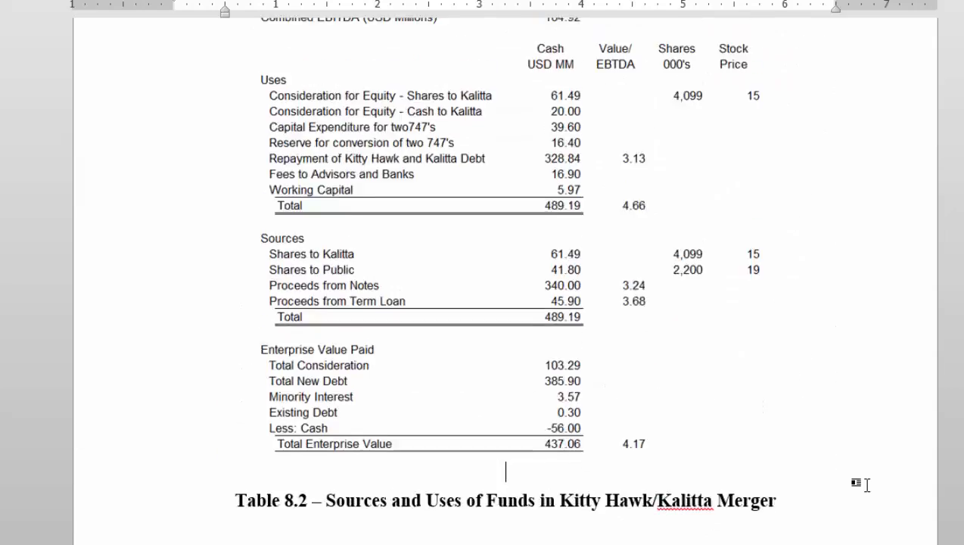
scroll(866, 485, "up", 2)
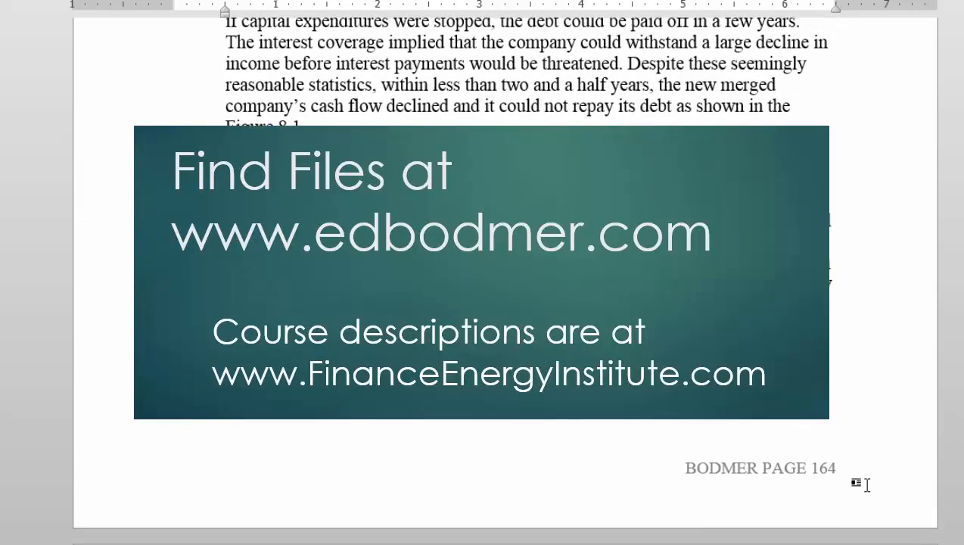
- Review the paragraphs below Figure 8.2 on the merger's debt ratios and its sources and uses of funds
scroll(866, 484, "up", 9)
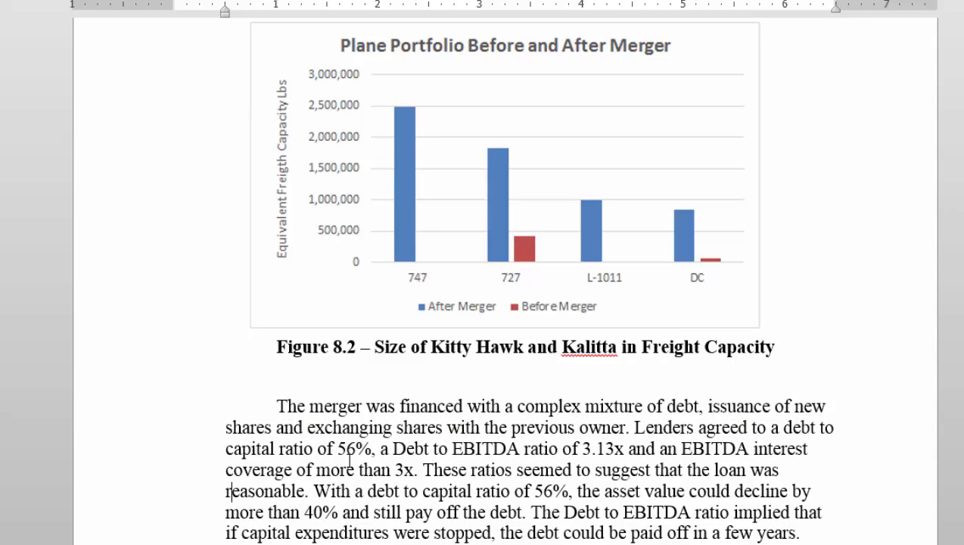
key("Down")
key("Down")
key("Up")
key("Up")
key("Left")
key("Right")
key("Page_Down")
key("Page_Down")
key("Page_Down")
key("Page_Down")
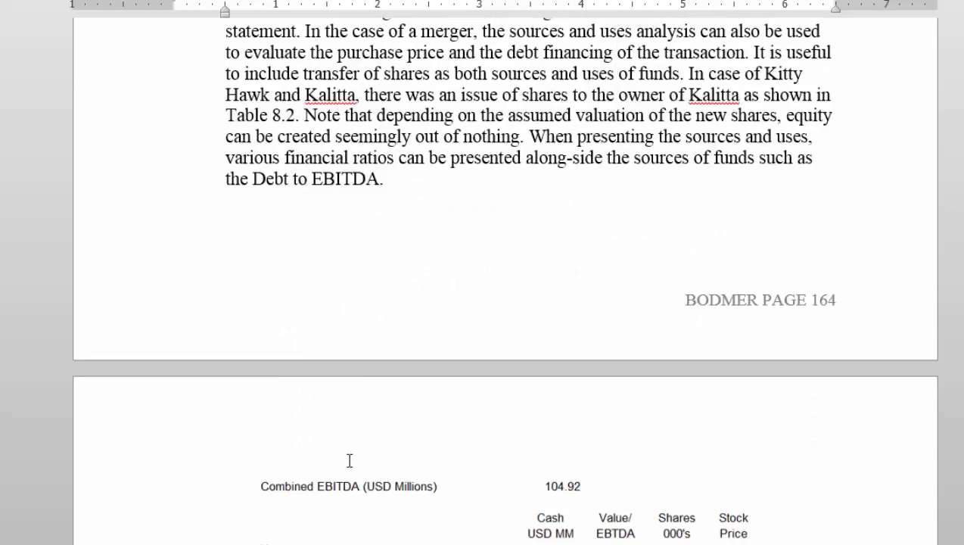
- Read through the merger rationale and the case's central question to the EBITDA Before and After Merger chart in Figure 8.3
scroll(349, 459, "down", 1)
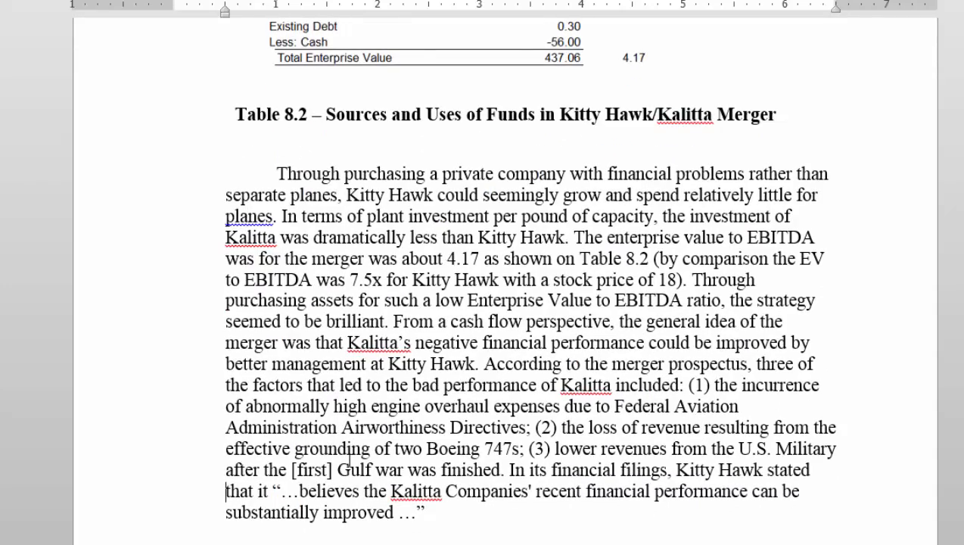
key("Page_Down")
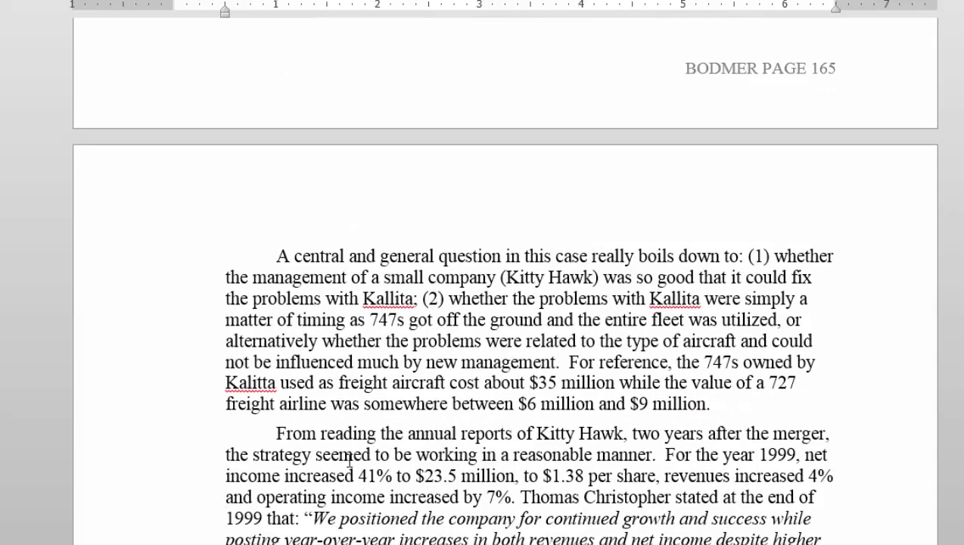
key("Page_Down")
scroll(349, 458, "down", 15)
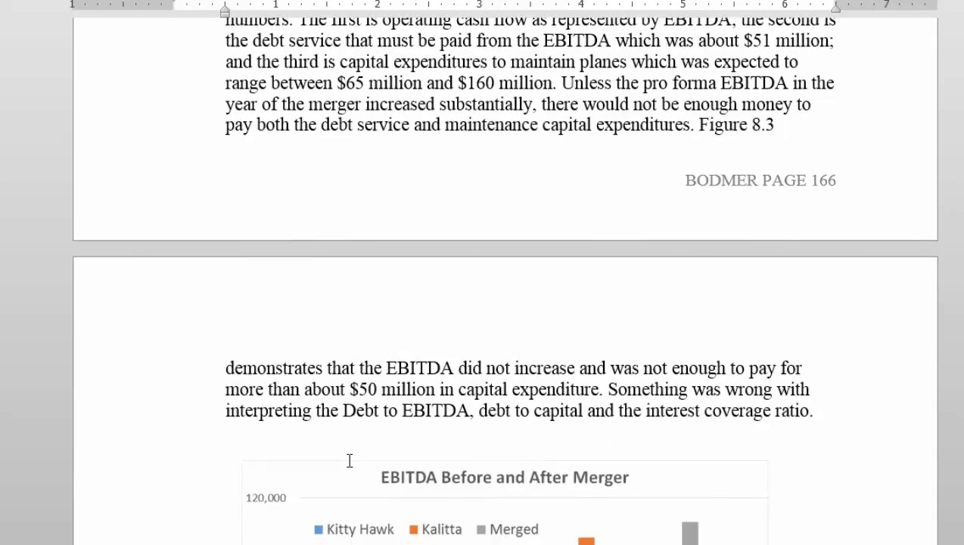
key("Down")
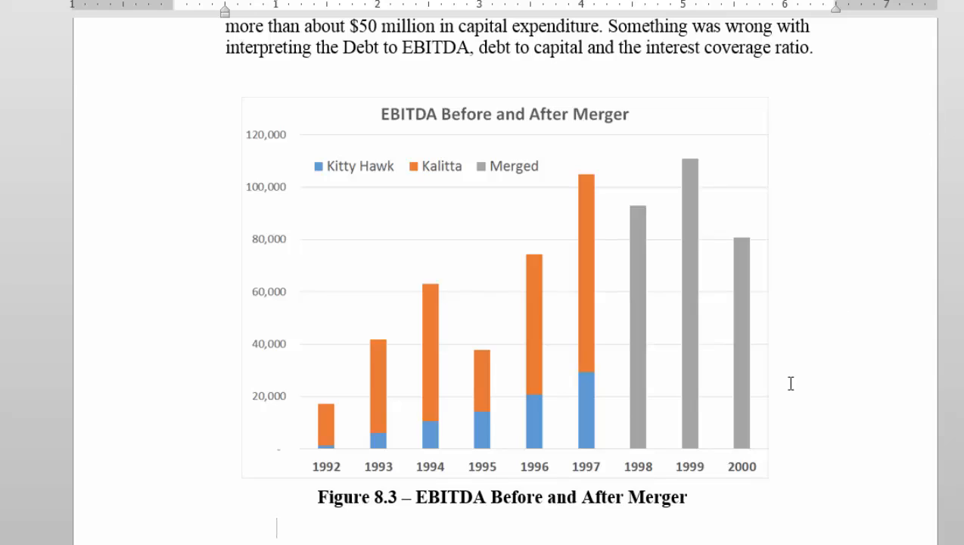
- Read on from the EBITDA chart through the bankruptcy discussion to the air freight demand data under Valuation Issue 1
key("Down")
key("Down")
key("Down")
key("Down")
key("Down")
key("Down")
key("Down")
key("Down")
key("Down")
key("Down")
key("Down")
key("Down")
key("Down")
key("Down")
key("Down")
key("Down")
key("Down")
key("Down")
key("Down")
key("Down")
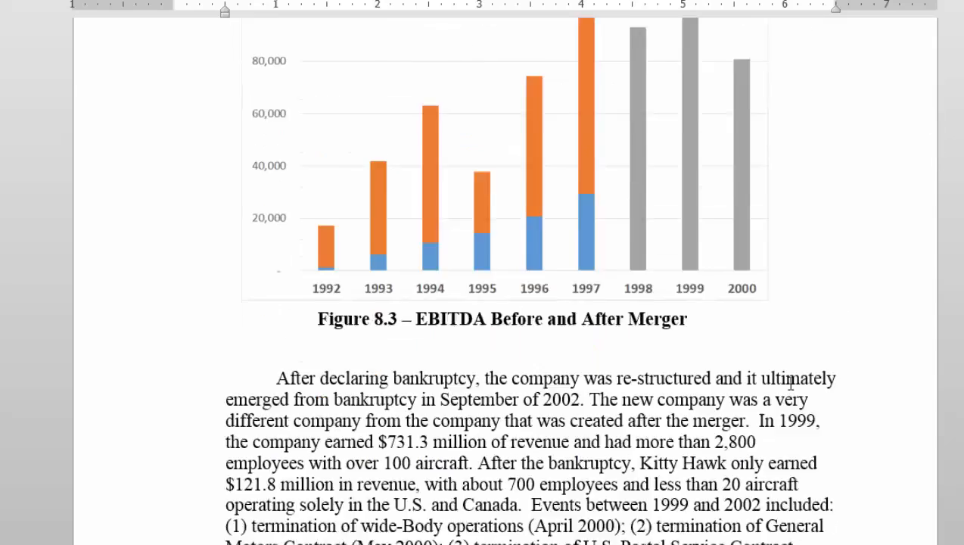
key("Down")
key("Down")
key("Down")
key("Down")
key("Down")
key("Down")
key("Down")
key("Down")
key("Down")
key("Down")
key("Down")
key("Down")
key("Down")
key("Down")
key("Down")
key("Down")
key("Down")
key("Down")
key("Down")
key("Down")
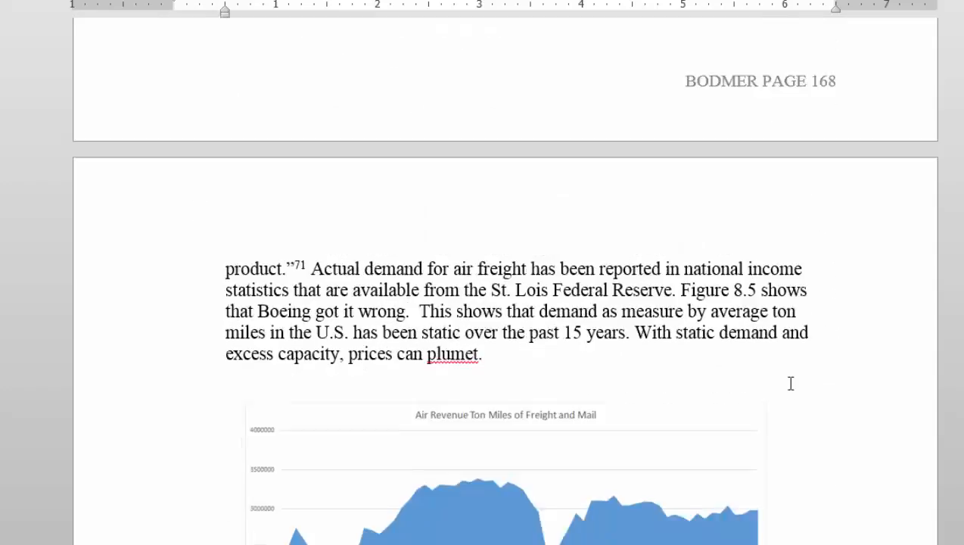
- Examine the producer price index chart for scheduled freight air transportation, comparing the real adjusted and nominal lines
key("Down")
key("Down")
key("Down")
key("Down")
key("Down")
key("Down")
key("Down")
key("Down")
key("Down")
key("Down")
key("Down")
key("Down")
key("Down")
key("Down")
key("Down")
key("Down")
key("Down")
key("Down")
key("Down")
key("Down")
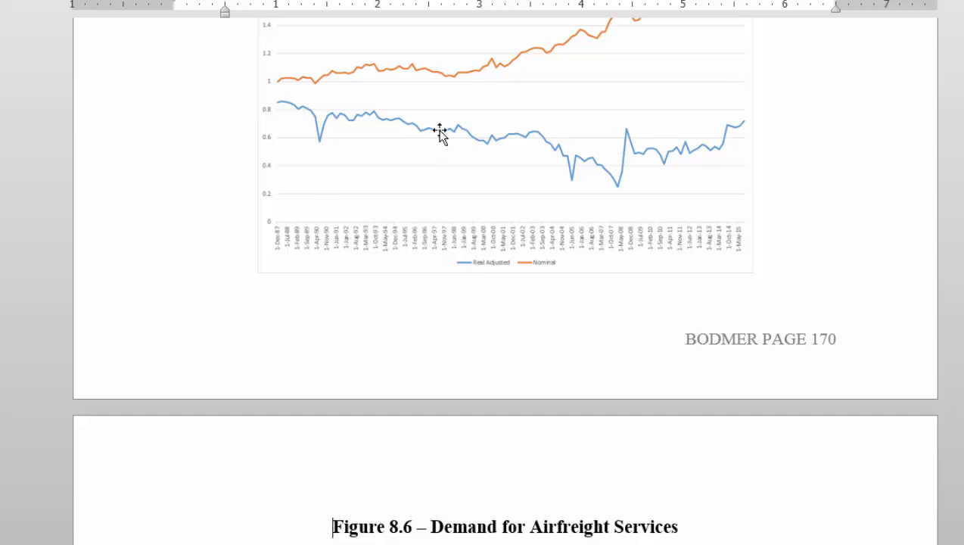
key("Up")
key("Up")
key("Up")
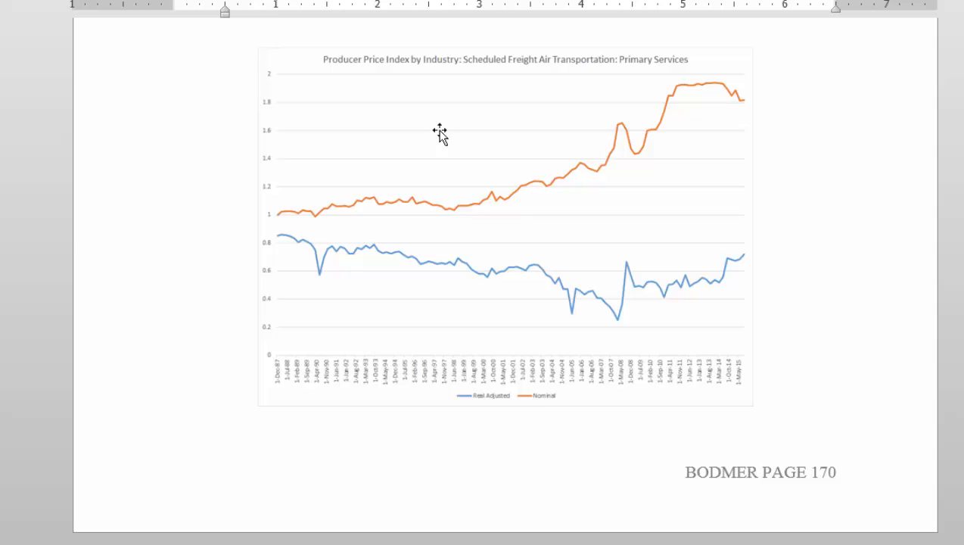
- Examine the Adjusted Return on Average Invested Capital chart for Kitty Hawk in Figure 8.7
key("Page_Down")
key("Page_Down")
key("Page_Down")
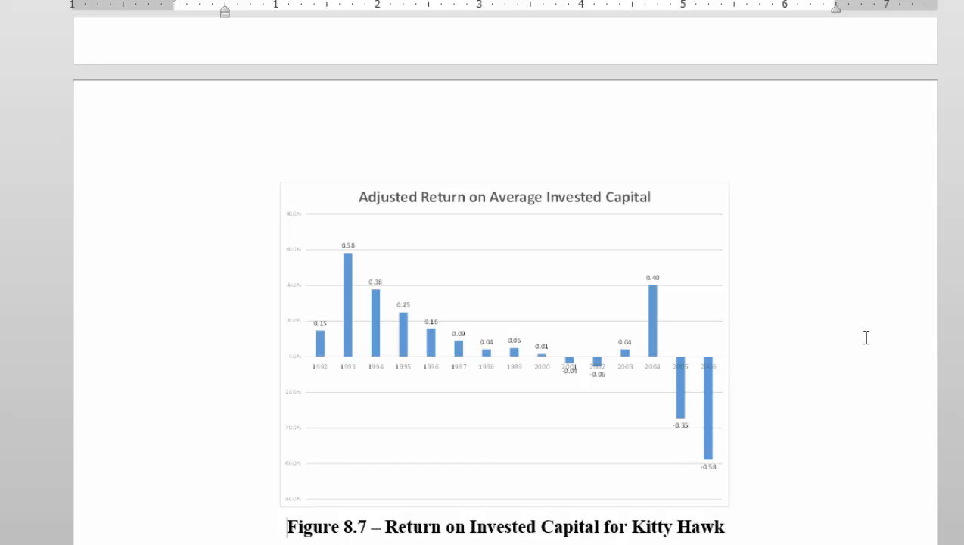
- Review the text after Figure 8.7 on forecasts, valuation multiples, Debt/EBITDA, downside cases and maintenance capital expenditures
key("Page_Down")
key("Page_Down")
key("Page_Down")
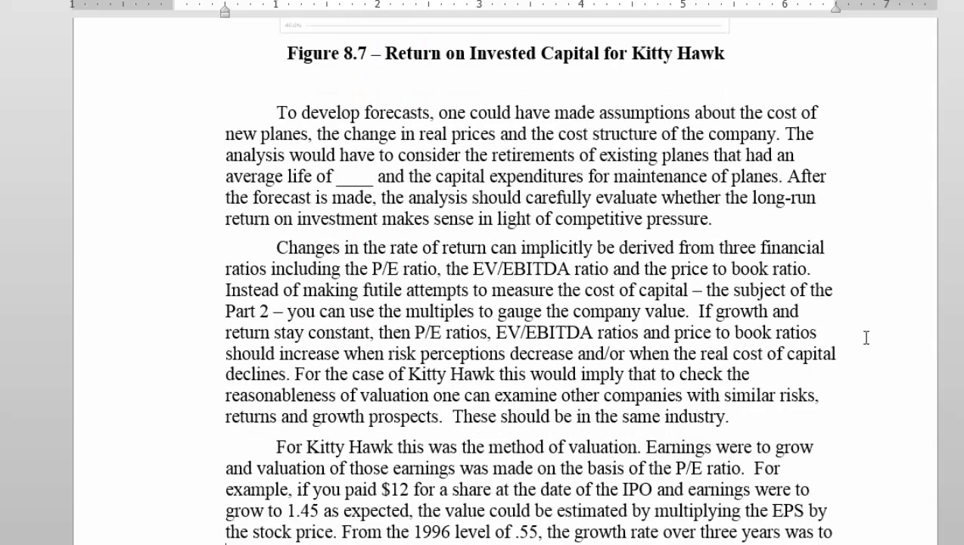
key("Page_Down")
key("Page_Down")
key("Page_Down")
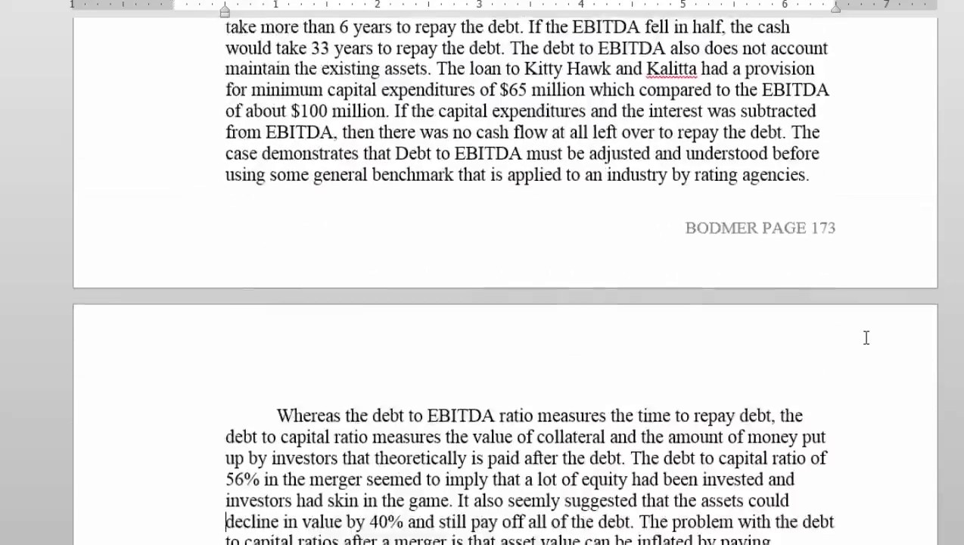
key("Page_Down")
key("Page_Down")
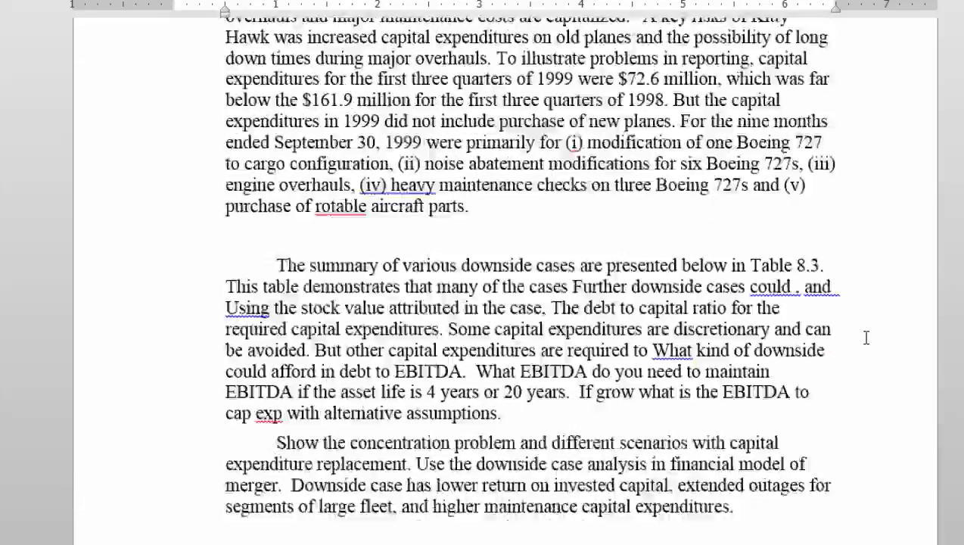
key("Page_Up")
key("Page_Up")
key("Page_Up")
key("Page_Down")
key("Page_Down")
key("Page_Down")
key("Page_Down")
key("Page_Down")
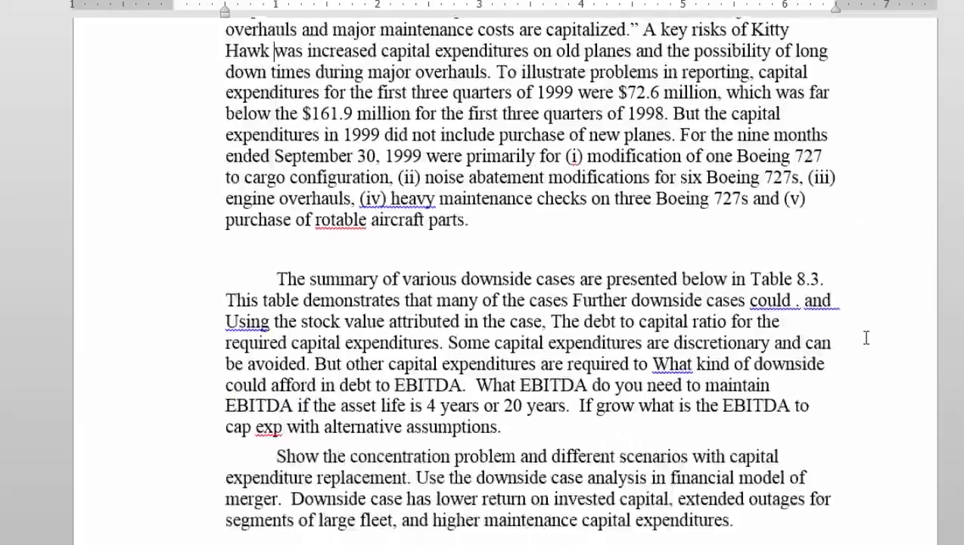
key("Page_Up")
key("Page_Up")
key("Page_Up")
key("Page_Up")
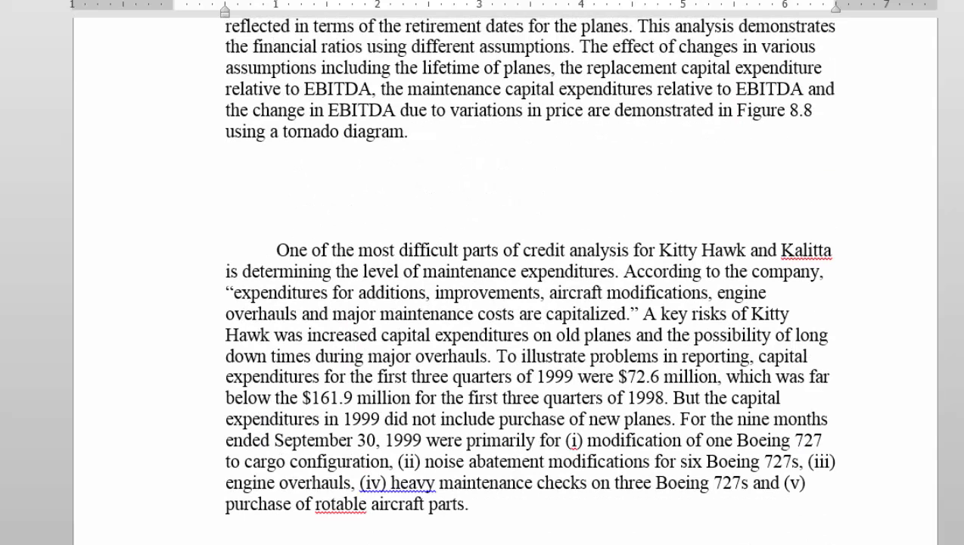
- Switch to the Excel workbook with the plane variables and project analysis, and select cell D12 in the Investment row
mouse_move(54, 510)
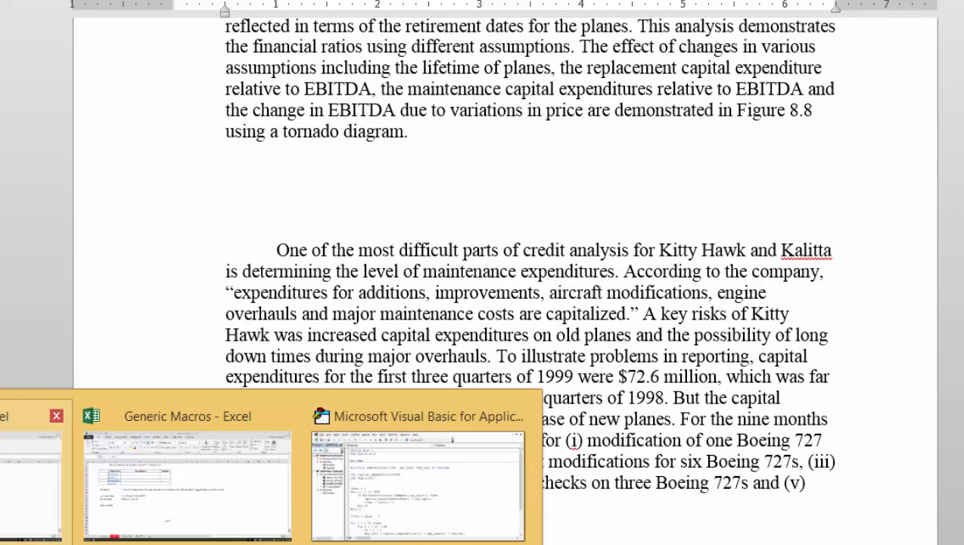
left_click(38, 511)
left_click(256, 312)
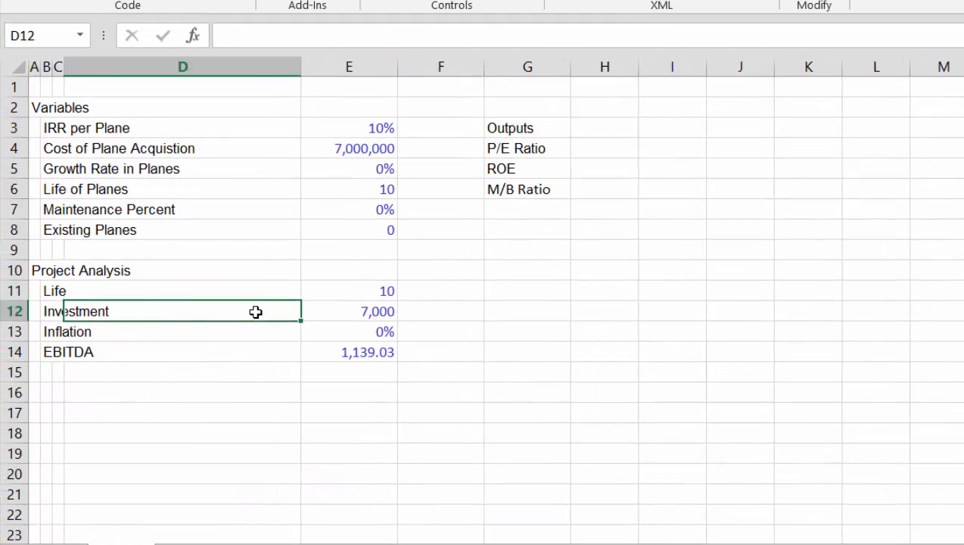
- Examine the IRR per Plane input in row 3 of the Variables block
key("Up")
key("Up")
key("Up")
key("Up")
key("Up")
key("Up")
key("Up")
key("Up")
key("Left")
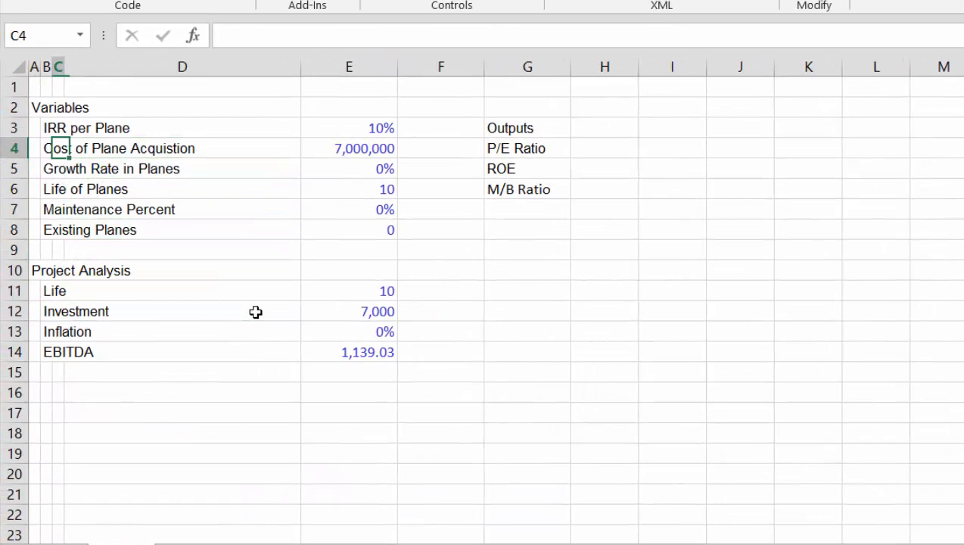
key("Up")
key("Left")
key("Right")
key("Left")
key("Left")
key("Left")
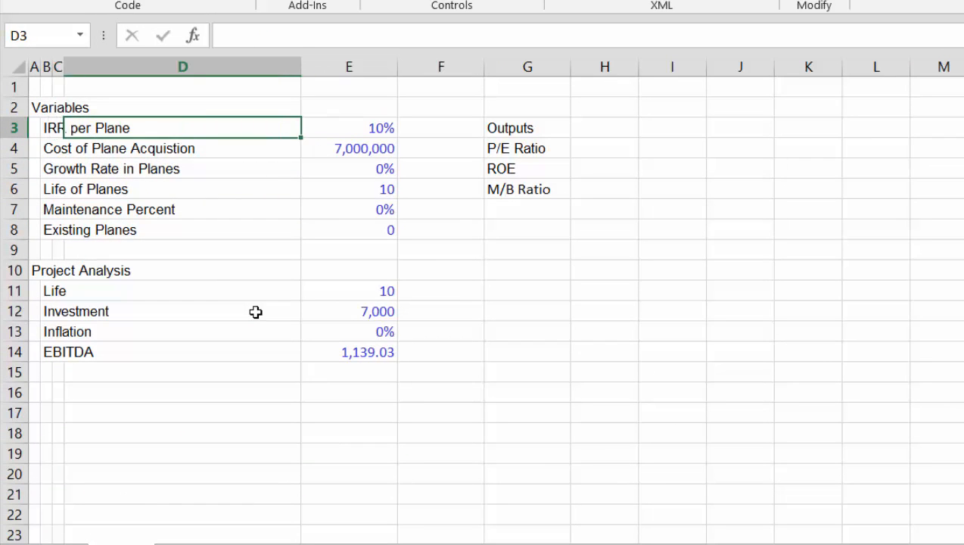
key("Right")
key("Right")
key("Right")
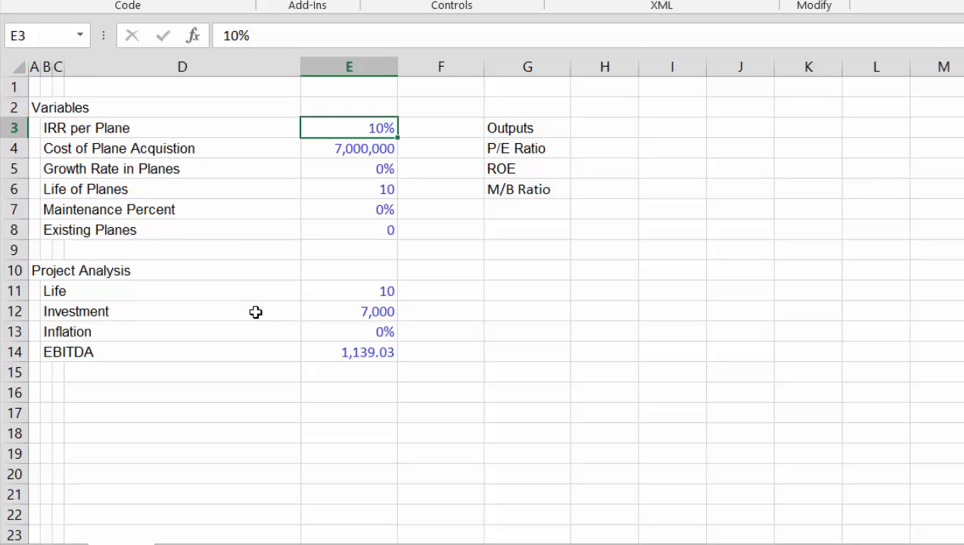
- Examine the Cost of Plane Acquisition input together with the IRR per Plane value
key("Down")
key("Left")
key("Left")
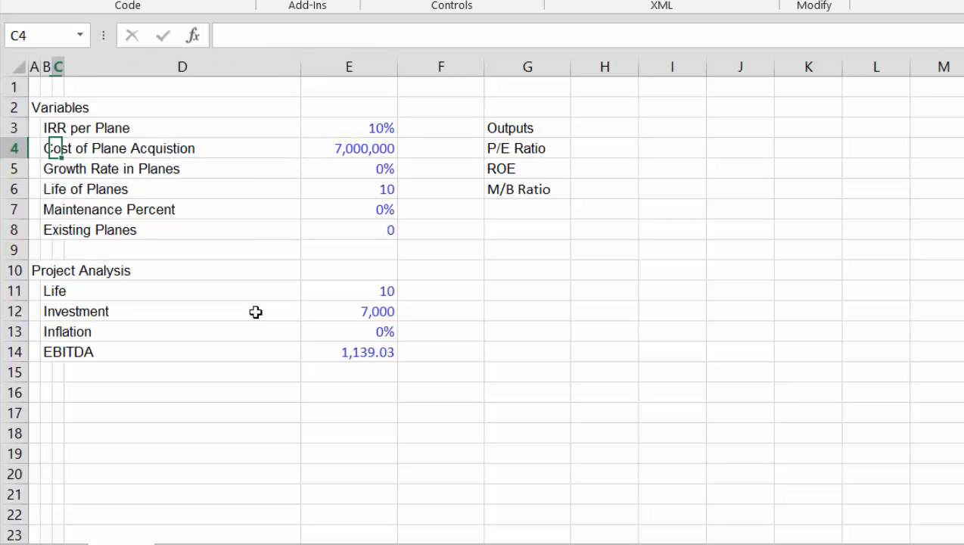
key("Right")
key("Right")
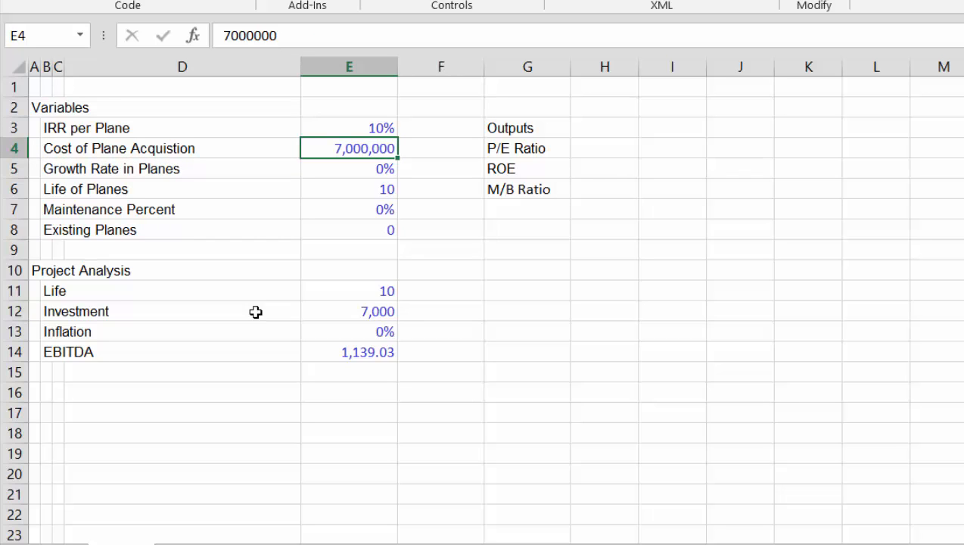
key("Up")
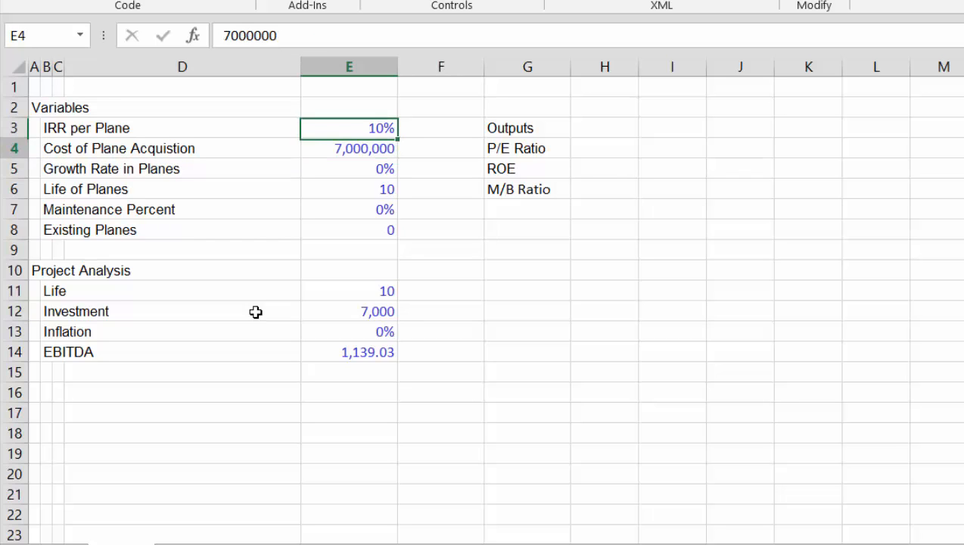
key("Down")
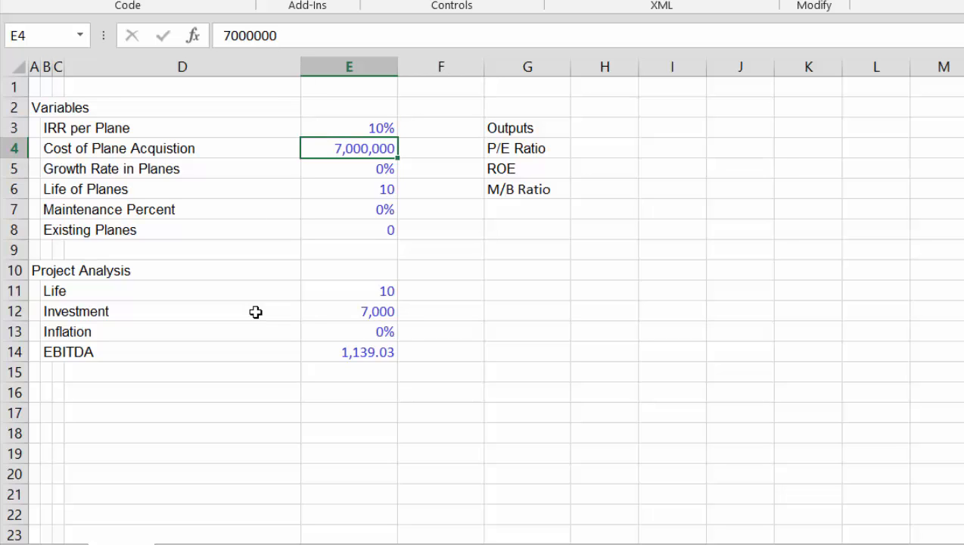
key("Up")
key("Down")
key("Down")
key("Up")
key("Up")
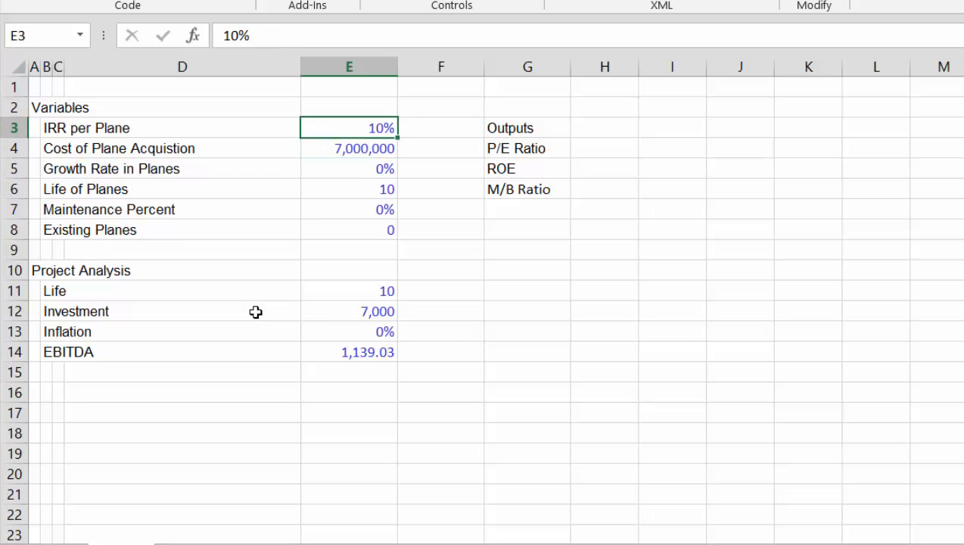
- Examine the Growth Rate in Planes input in row 5 of the Variables block
key("Down")
key("Down")
key("Left")
key("Left")
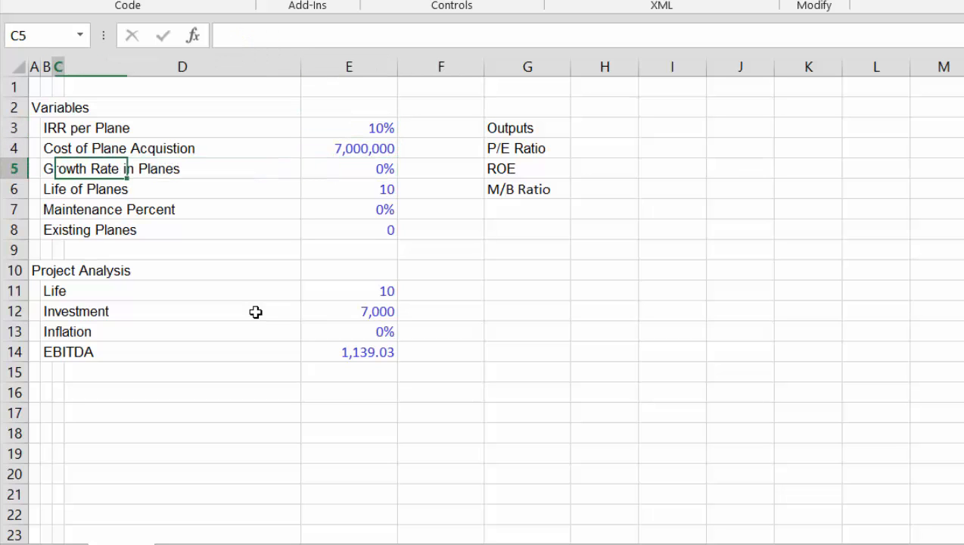
key("Right")
key("Right")
key("Right")
key("Left")
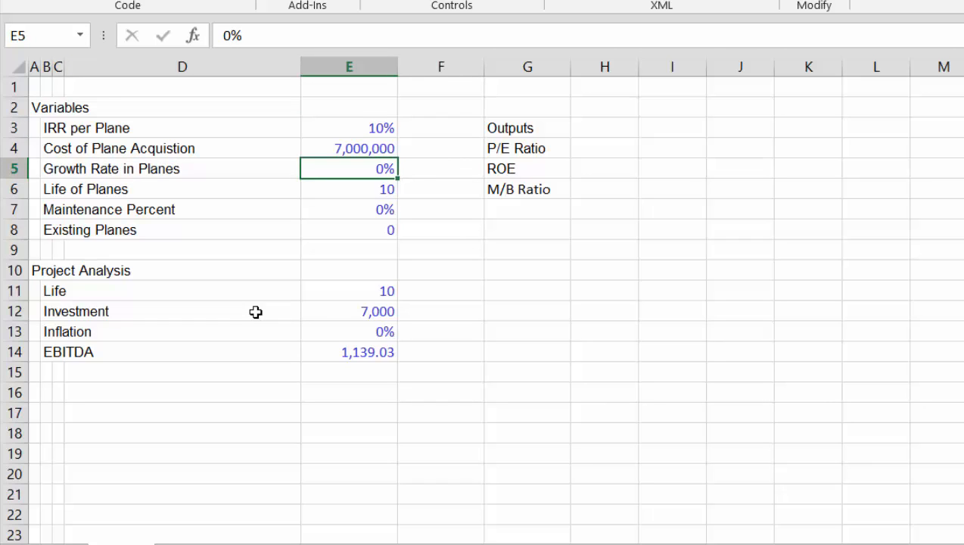
- Examine the Life of Planes input and relate it to the variables above it, up to the IRR
key("Down")
key("Left")
key("Left")
key("Left")
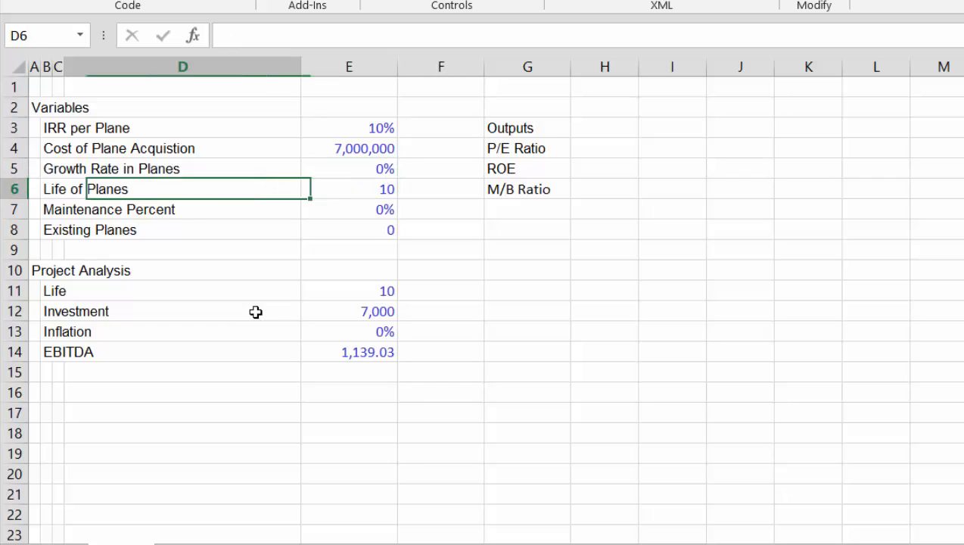
key("Right")
key("Right")
key("Right")
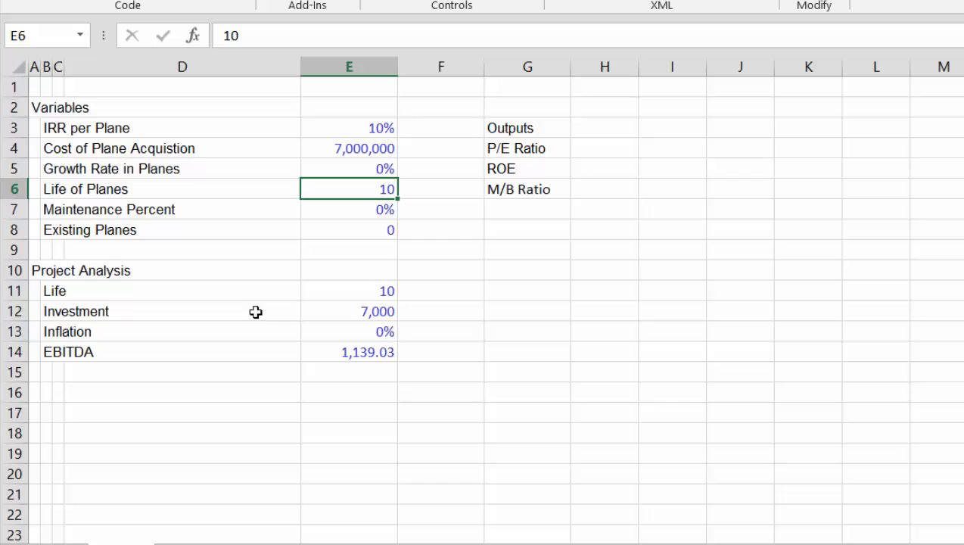
key("Down")
key("Up")
key("Up")
key("Up")
key("Up")
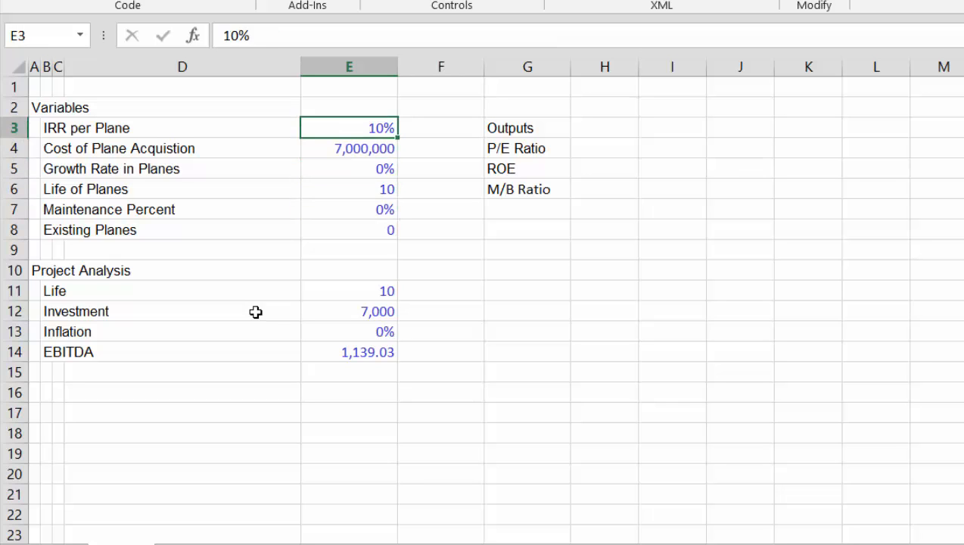
- Examine the Maintenance Percent and Existing Planes inputs at the end of the Variables block
key("Down")
key("Down")
key("Down")
key("Down")
key("Left")
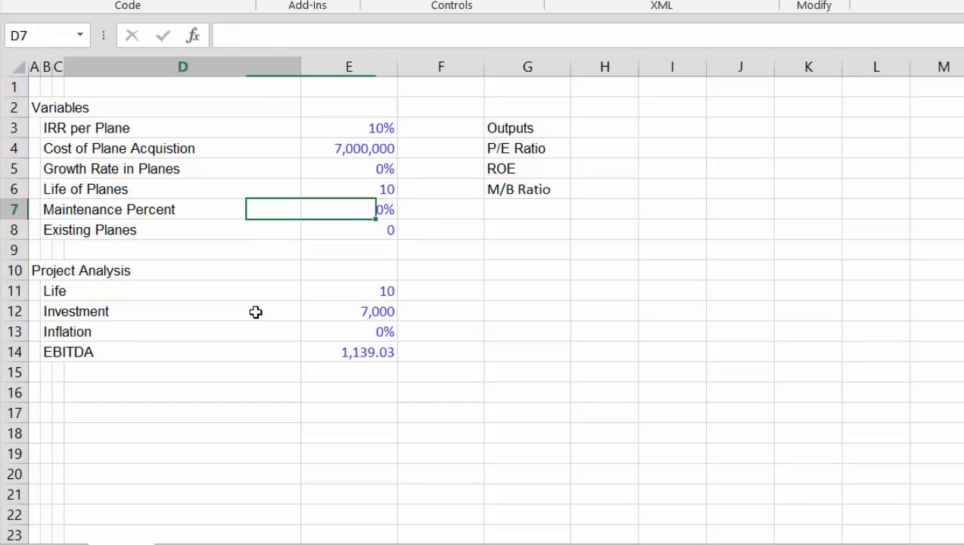
key("Left")
key("Right")
key("Right")
key("Left")
key("Left")
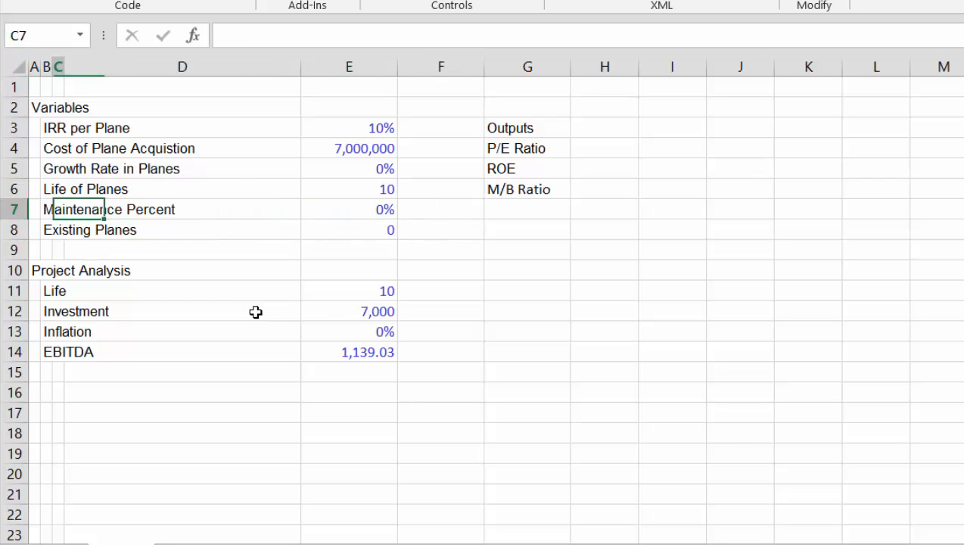
key("Right")
key("Right")
key("Right")
key("Left")
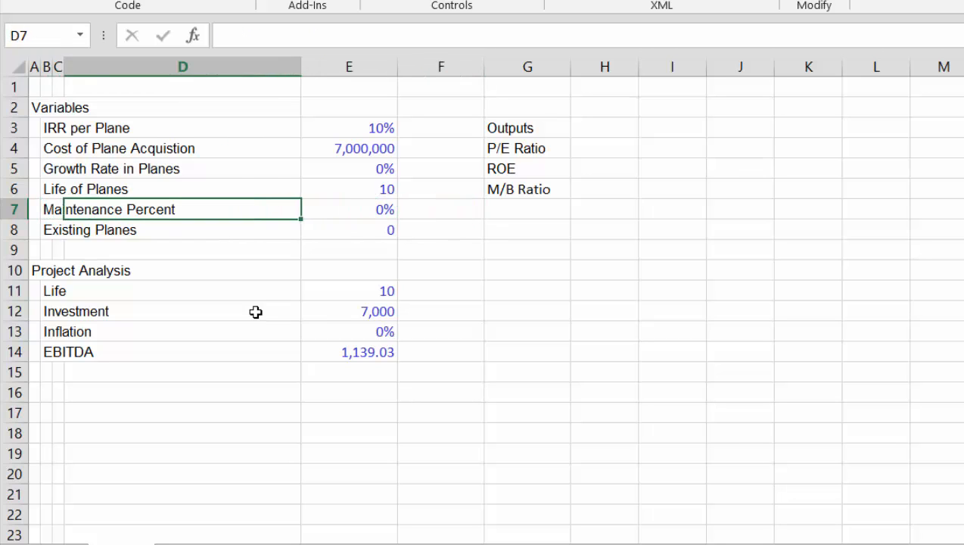
key("Left")
key("Right")
key("Right")
key("Down")
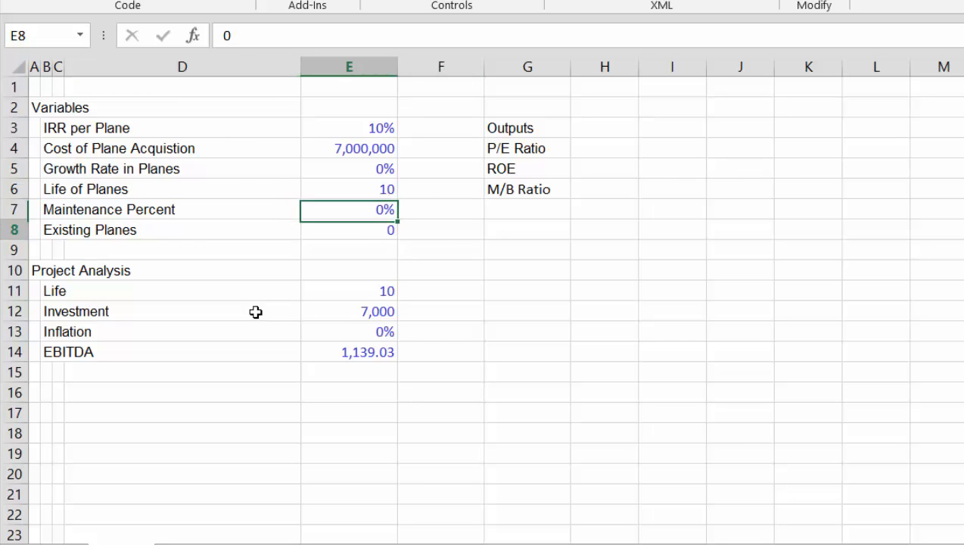
key("Down")
key("Up")
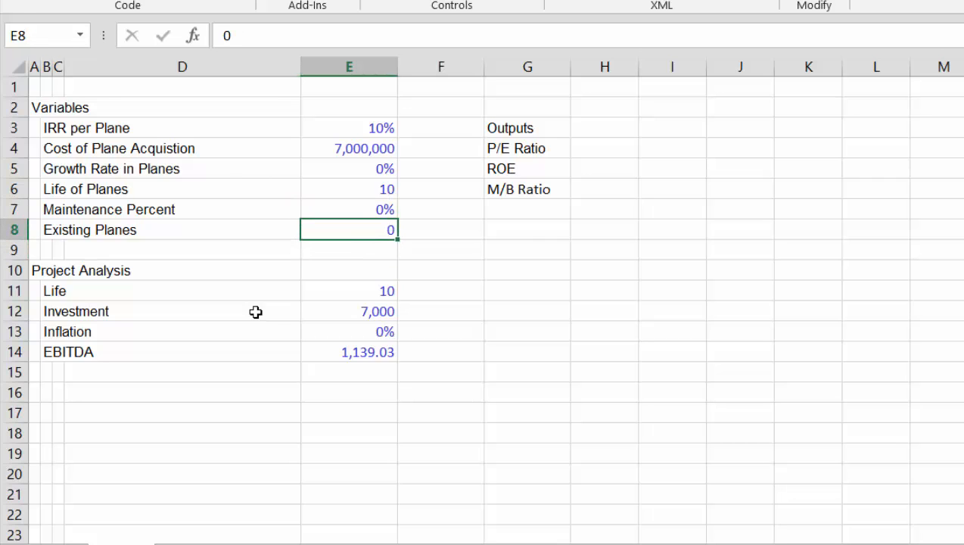
- Review the Life, Investment, Inflation and EBITDA rows of the Project Analysis block
key("Down")
key("Down")
key("Down")
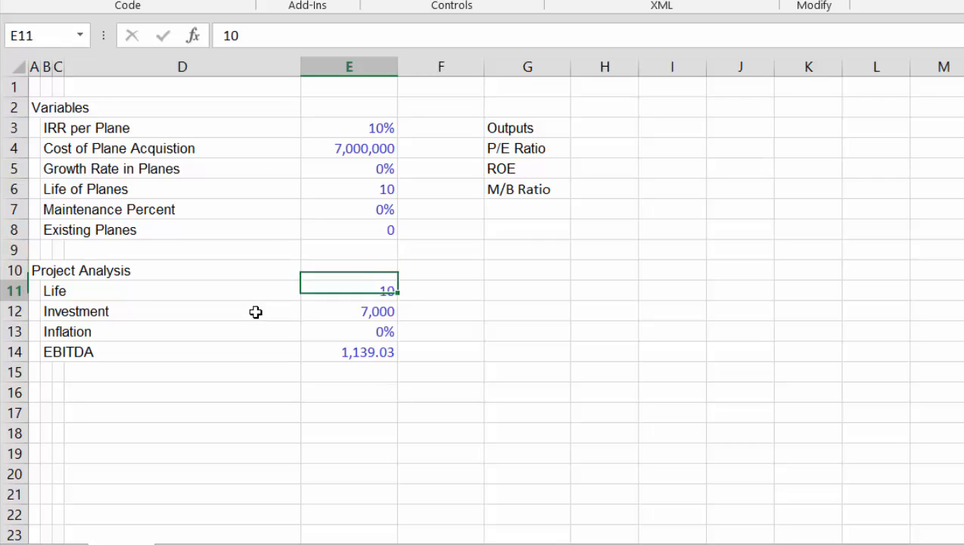
key("Left")
key("Left")
key("Right")
key("Right")
key("Down")
key("Down")
key("Down")
key("Down")
key("Down")
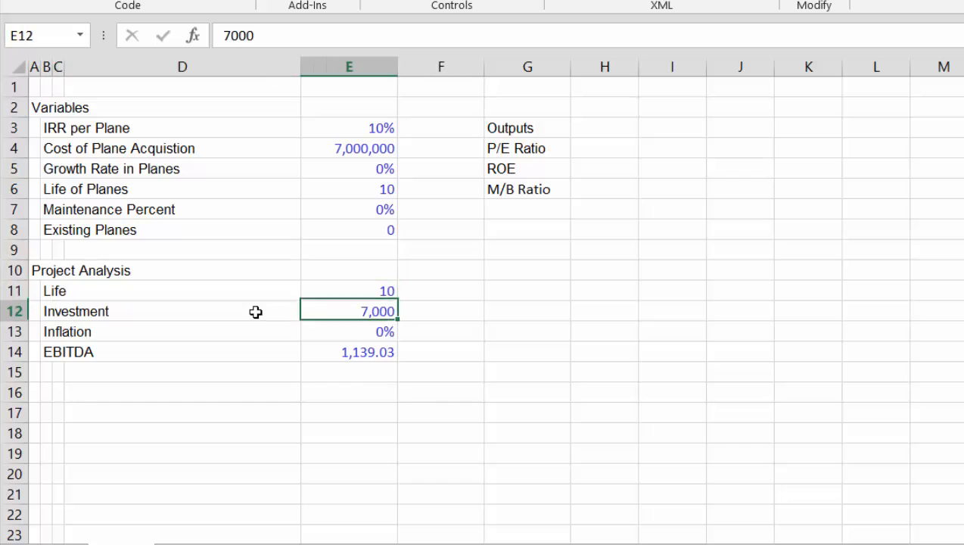
key("Down")
key("Left")
key("Left")
key("Left")
key("Left")
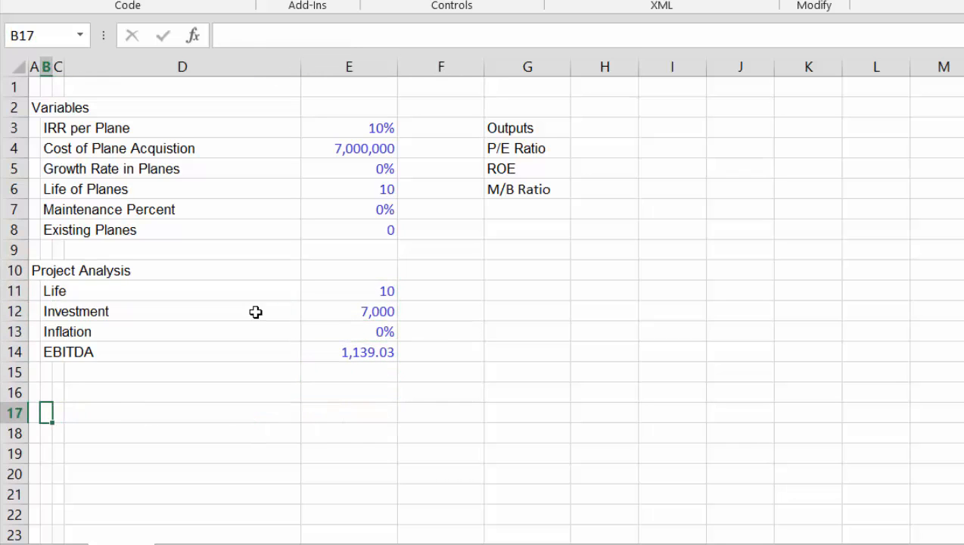
key("Up")
key("Up")
key("Up")
key("Up")
key("Up")
key("Up")
key("Up")
key("Up")
key("Up")
key("Up")
key("Up")
key("Up")
key("Up")
key("Up")
key("Up")
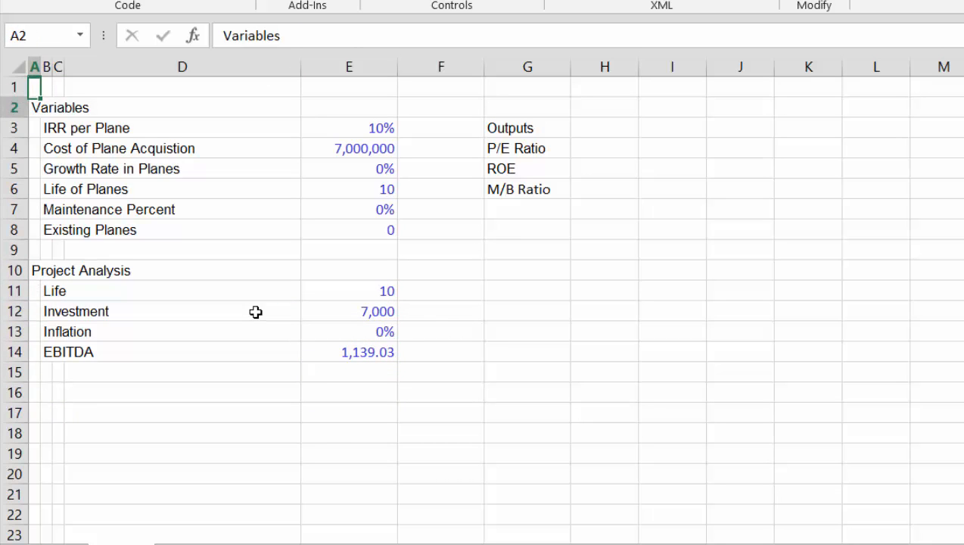
key("Down")
key("Down")
key("Down")
key("Down")
key("Down")
key("Down")
key("Down")
key("Down")
key("Down")
key("Down")
key("Down")
key("Down")
key("Down")
key("Down")
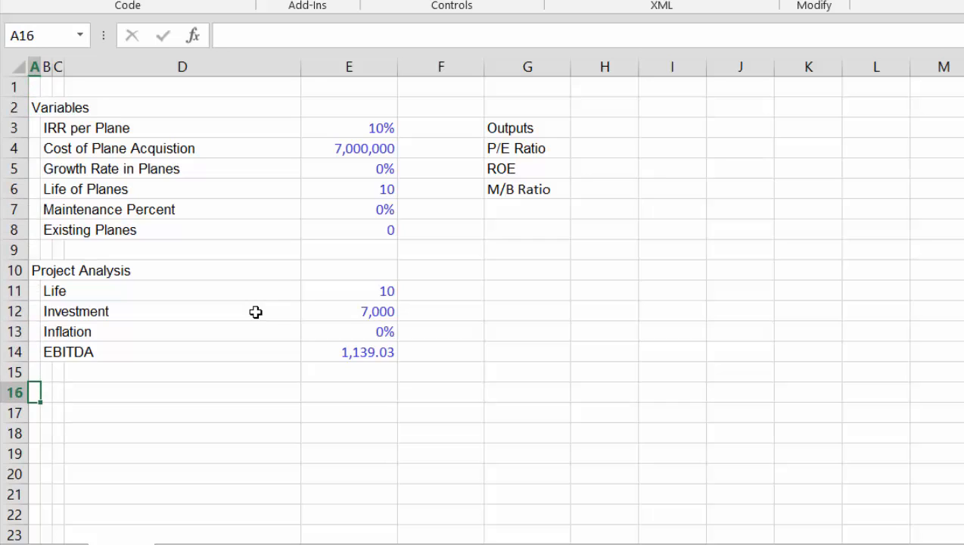
- Rename the Project Analysis heading in cell A10 to "Project Assumptions"
key("Up")
key("Up")
key("Up")
key("Up")
key("Up")
key("Up")
type("P")
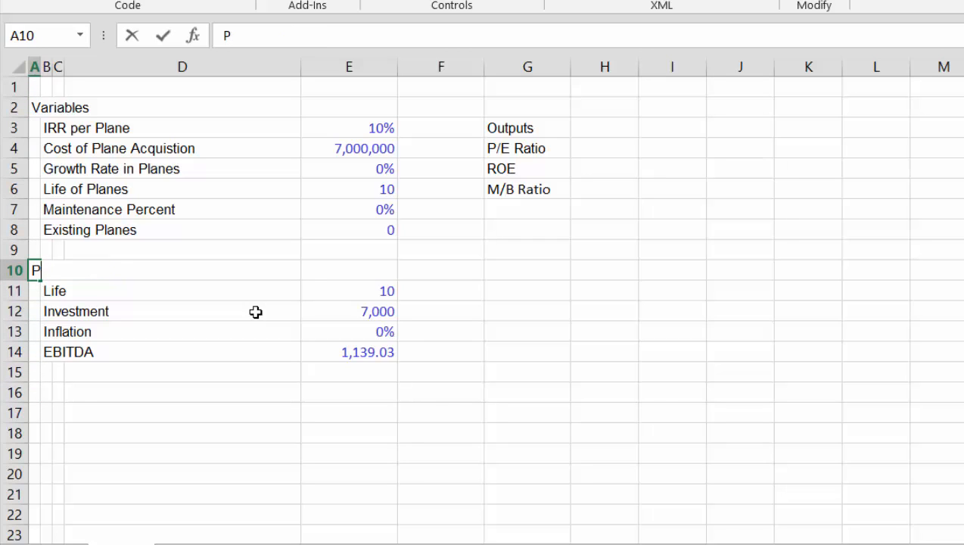
type("roject Assu")
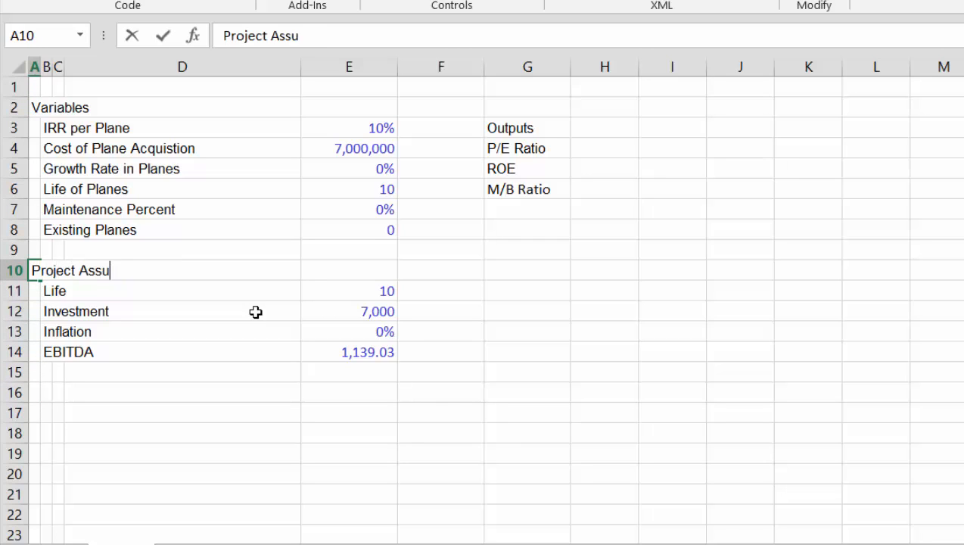
type("mptions")
key("Return")
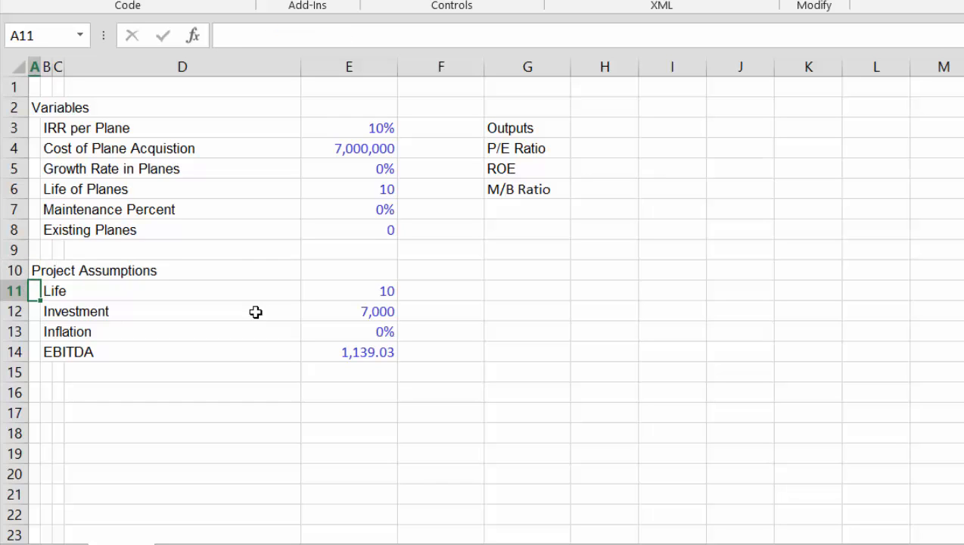
- Link the project Life in cell E11 to the Life of Planes variable with the formula =E6
key("Right")
key("Right")
key("Right")
key("Right")
type("=")
key("Up")
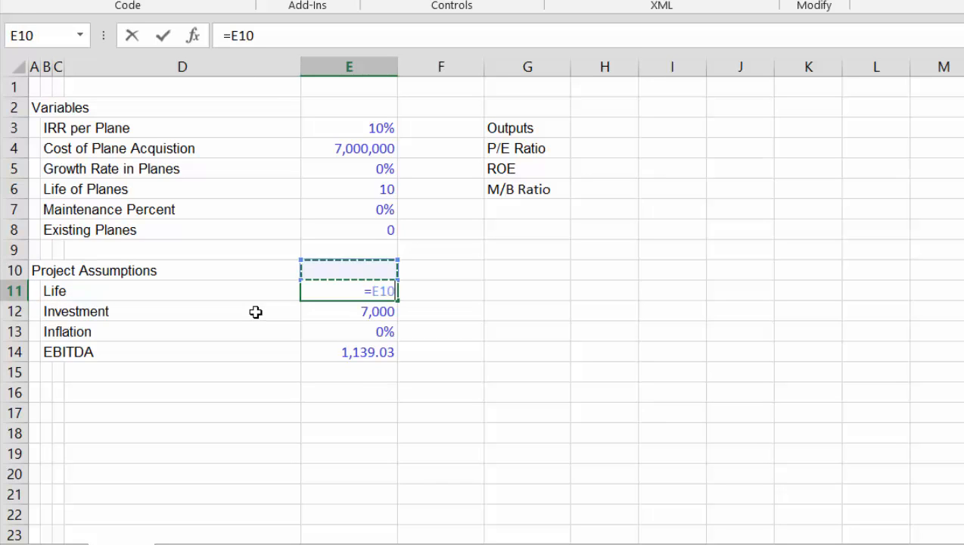
key("Up")
key("Up")
key("Up")
key("Up")
key("Return")
key("Up")
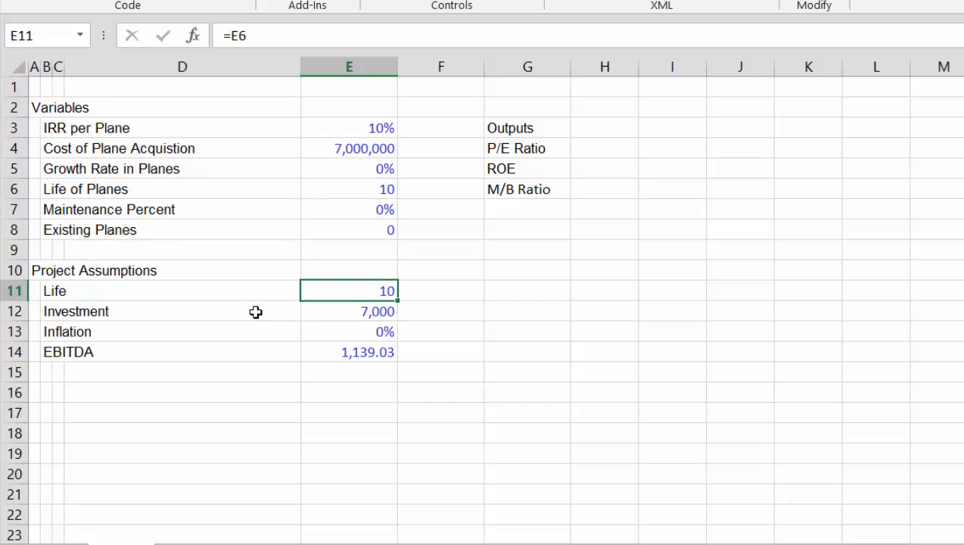
- Hide the worksheet gridlines
key("alt+w")
key("v")
key("g")
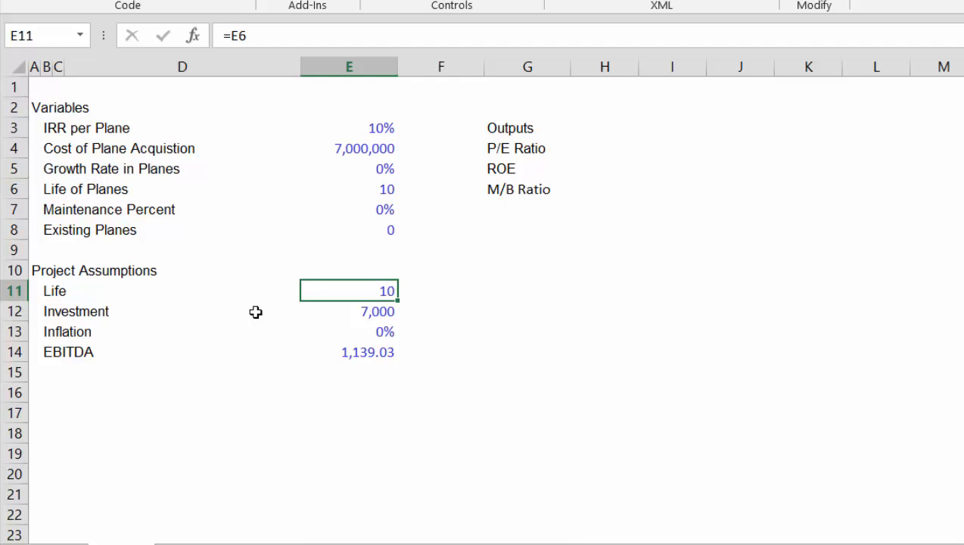
- Recolour the linked project Life value in cell E11 black to mark it as a formula
key("ctrl+alt+c")
key("Down")
key("Down")
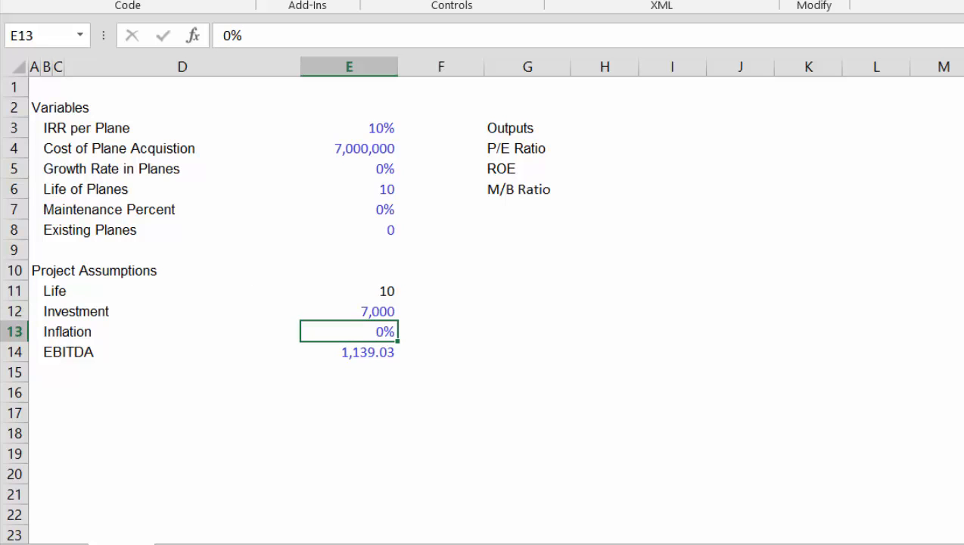
- Show the worksheet gridlines again
key("alt+w")
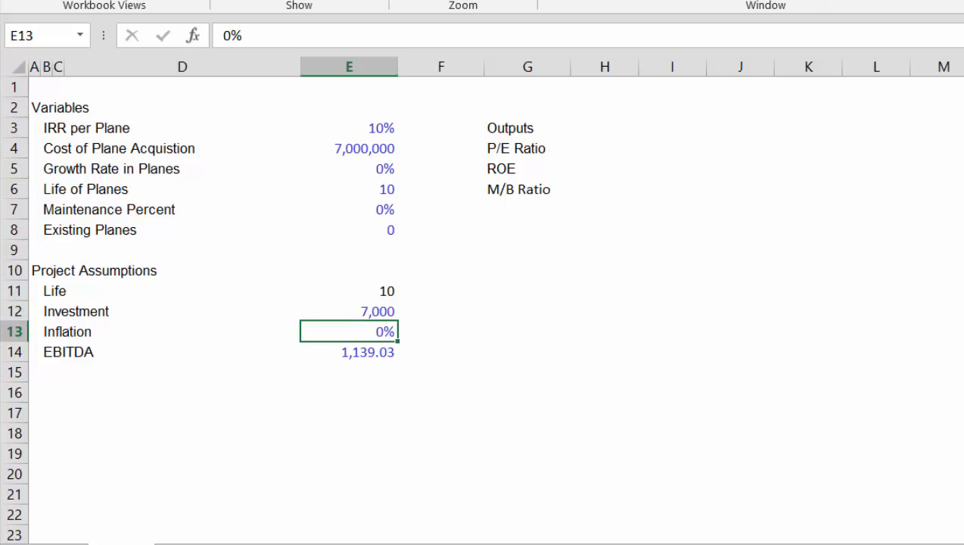
key("v")
key("g")
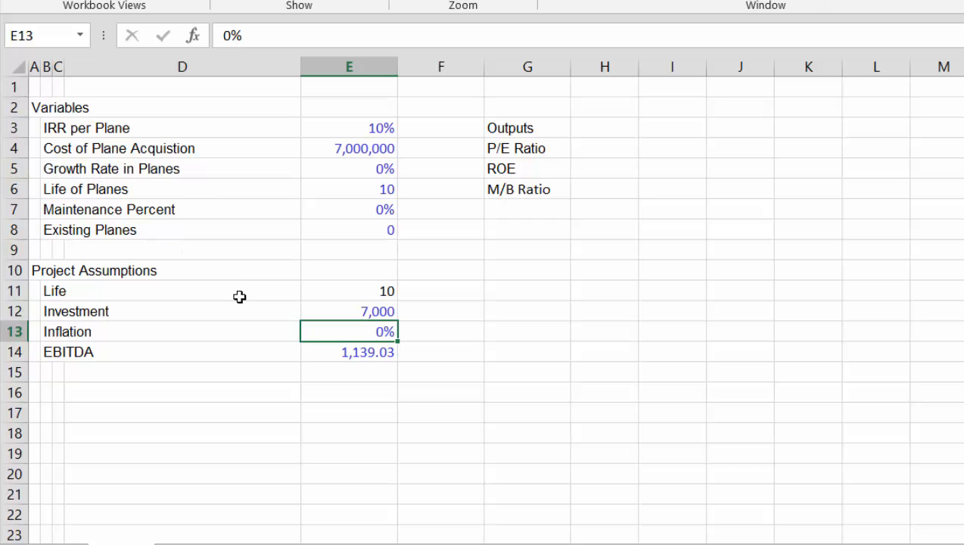
- Insert a blank row at row 9, directly below the Existing Planes variable
key("Left")
key("Up")
key("Up")
key("Up")
key("Up")
key("Left")
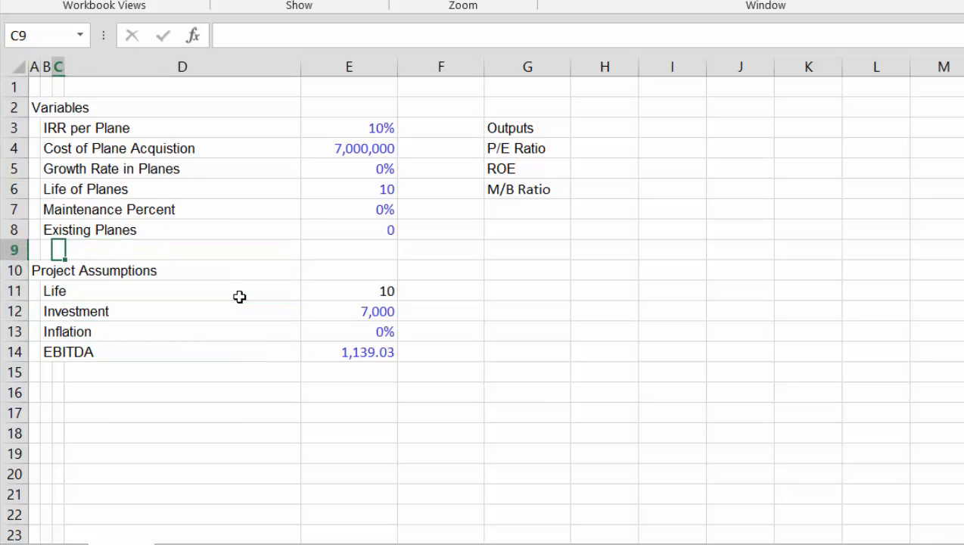
key("Left")
key("shift+space")
key("ctrl+shift+plus")
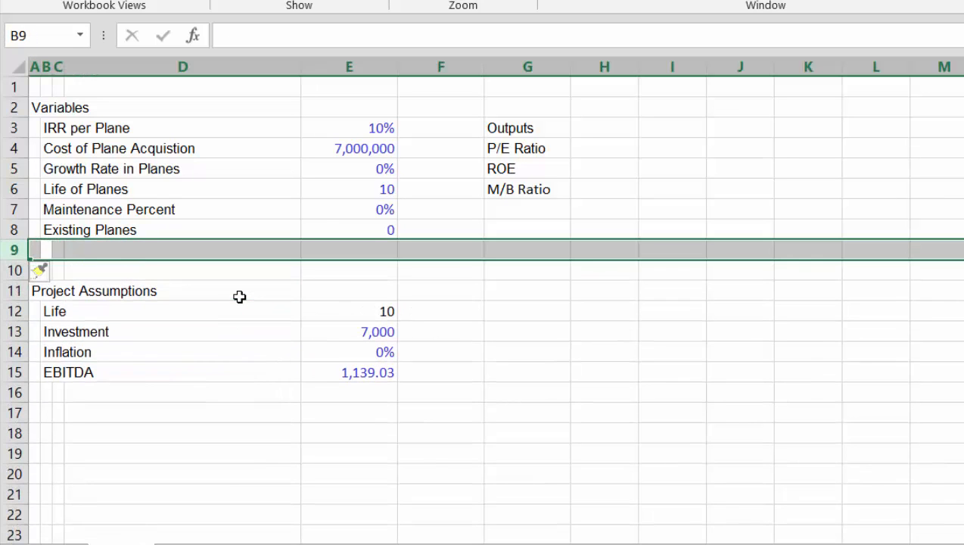
- Add an Inflation variable in row 9, with the label in B9 and 0% in E9
key("shift+BackSpace")
type("Inflation")
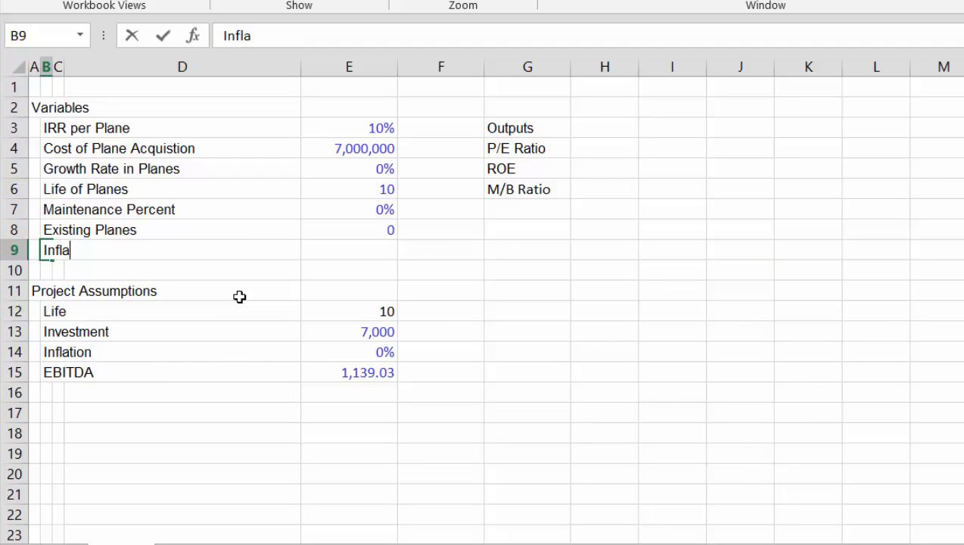
key("Return")
key("Up")
key("Right")
key("Right")
key("Right")
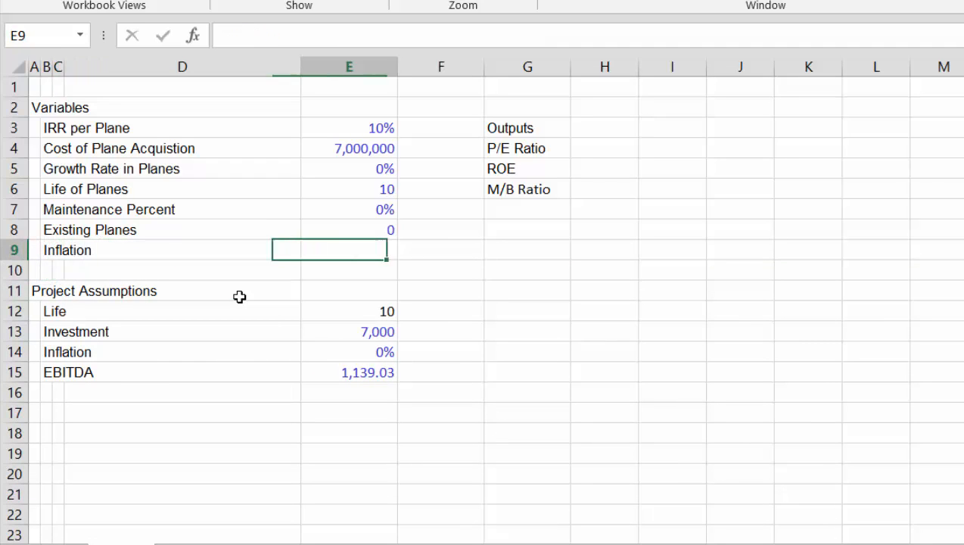
type("0%")
key("Return")
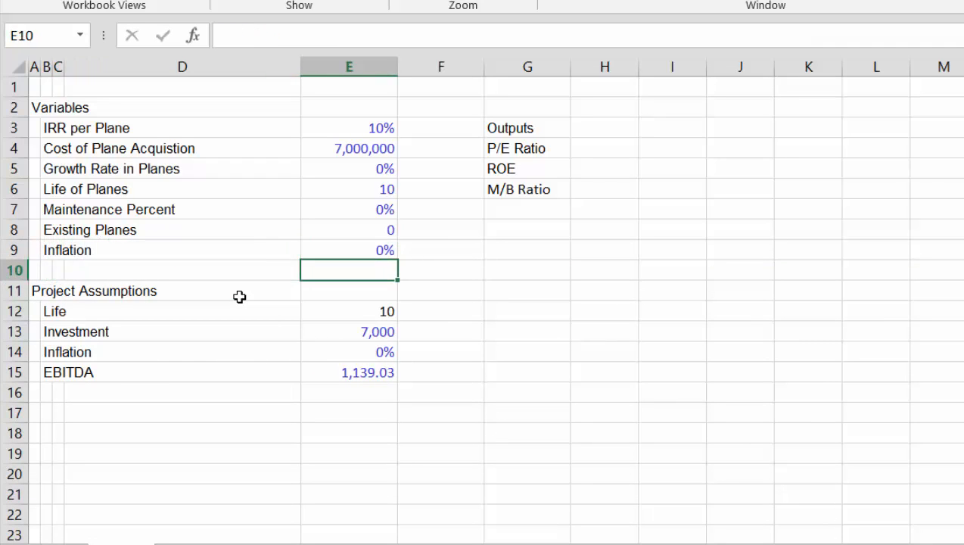
key("Down")
key("Down")
key("Down")
key("Down")
key("Down")
key("Up")
key("Up")
key("Left")
key("Left")
key("Left")
key("Left")
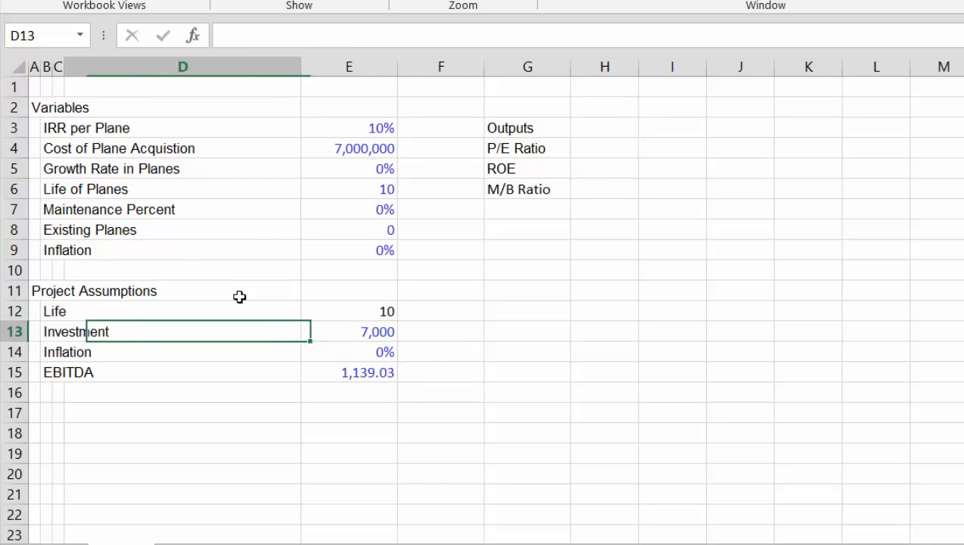
key("Down")
key("Down")
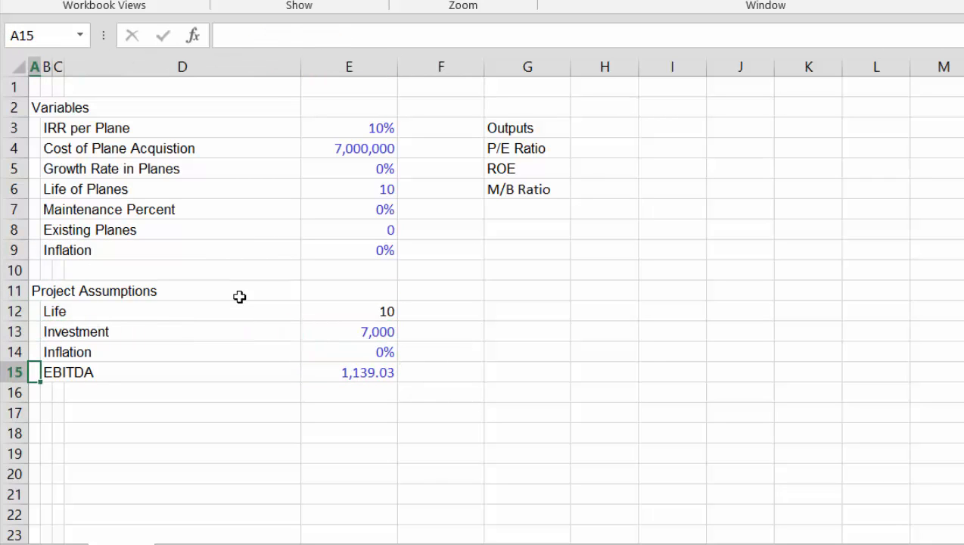
key("Up")
key("shift+space")
type("-")
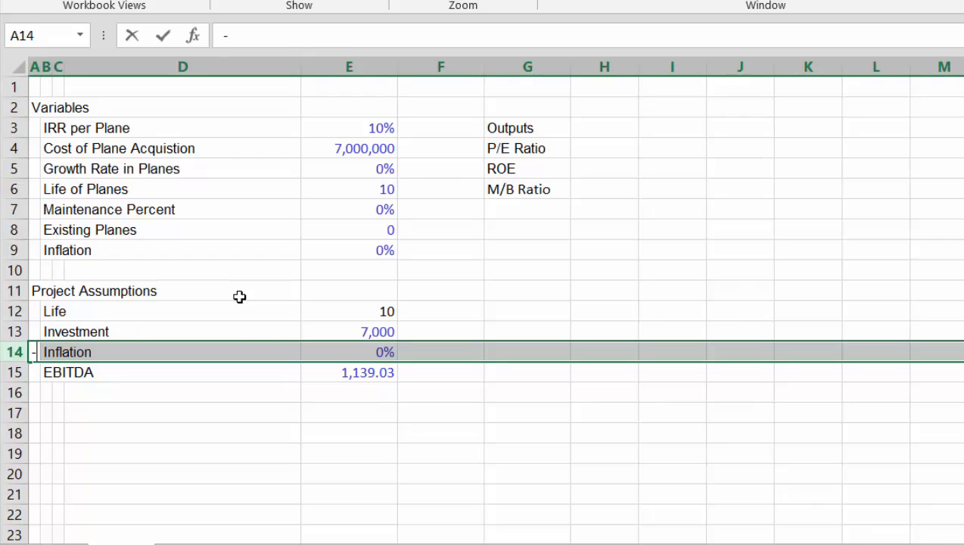
key("Up")
key("Right")
key("Escape")
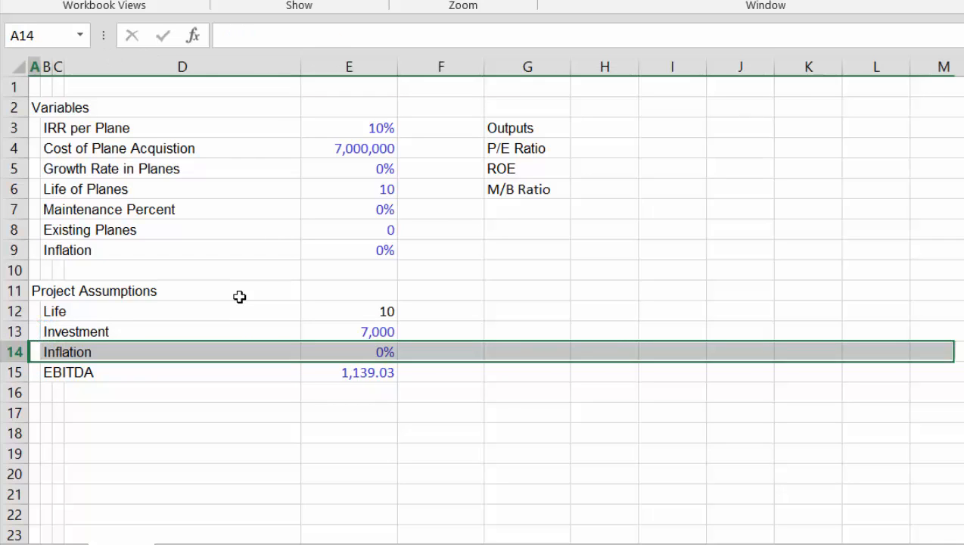
- Link the project Investment in E13 to the Cost of Plane Acquisition in thousands with the formula =E4/1000
key("Up")
key("Right")
key("Right")
key("Right")
key("Right")
key("BackSpace")
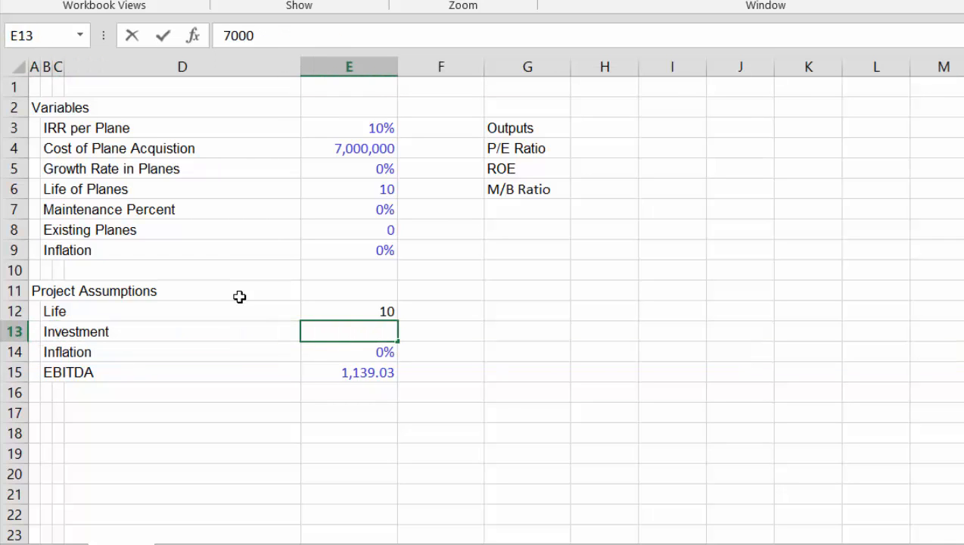
type("=")
key("Up")
key("ctrl+Up")
key("ctrl+Up")
key("Down")
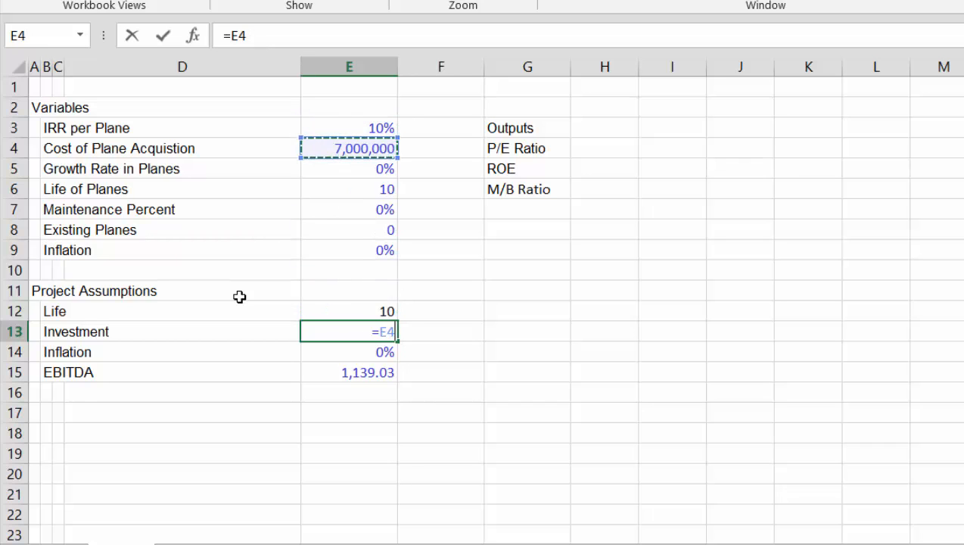
type("/1000")
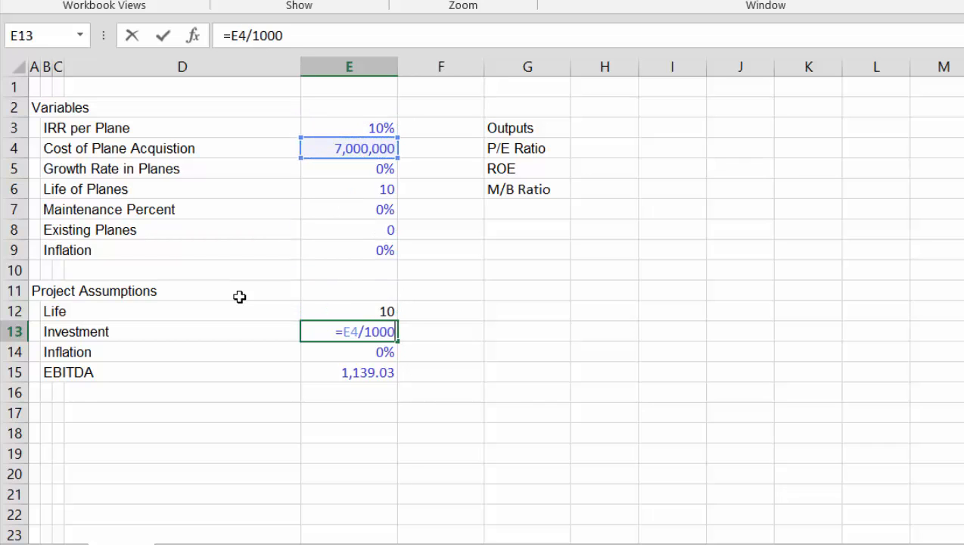
key("ctrl+Return")
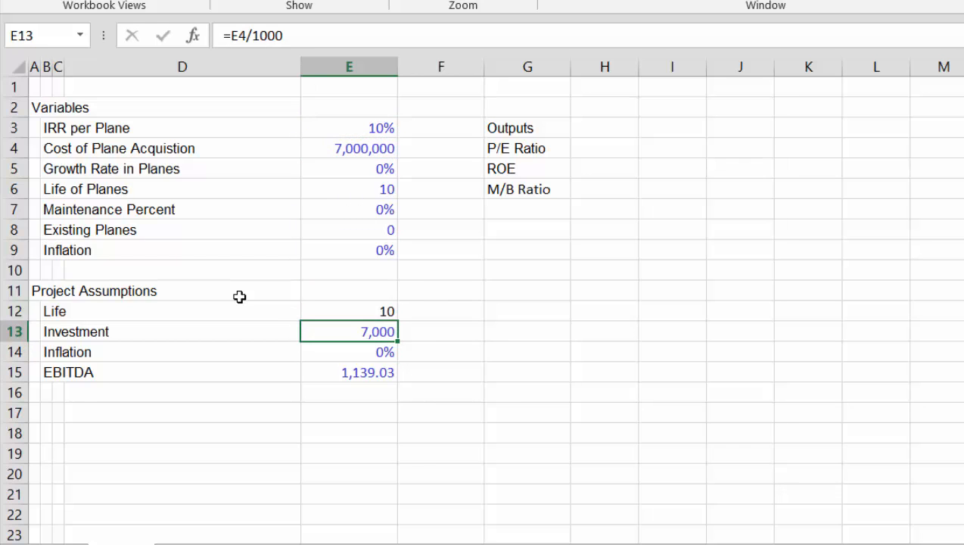
key("Down")
key("Down")
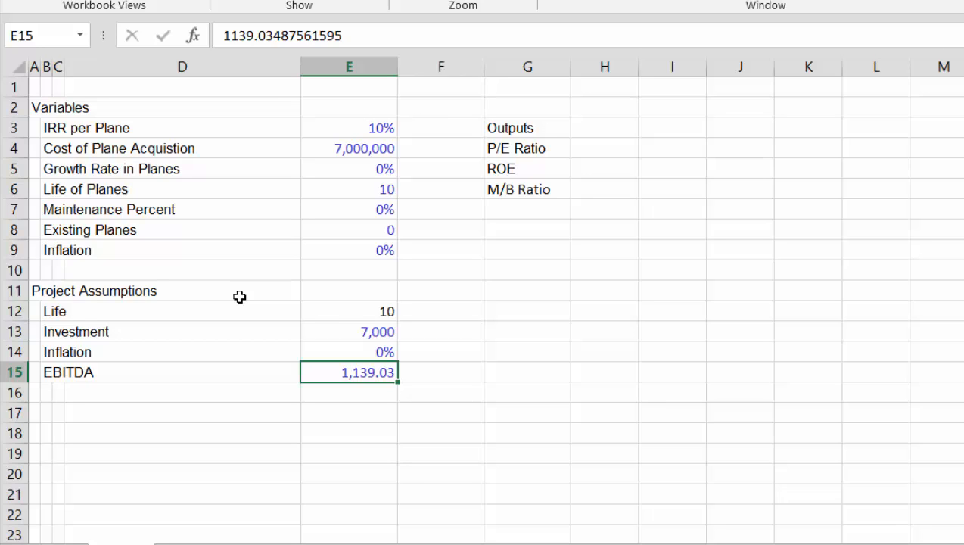
key("Down")
key("Down")
key("Left")
key("Left")
key("Left")
key("Left")
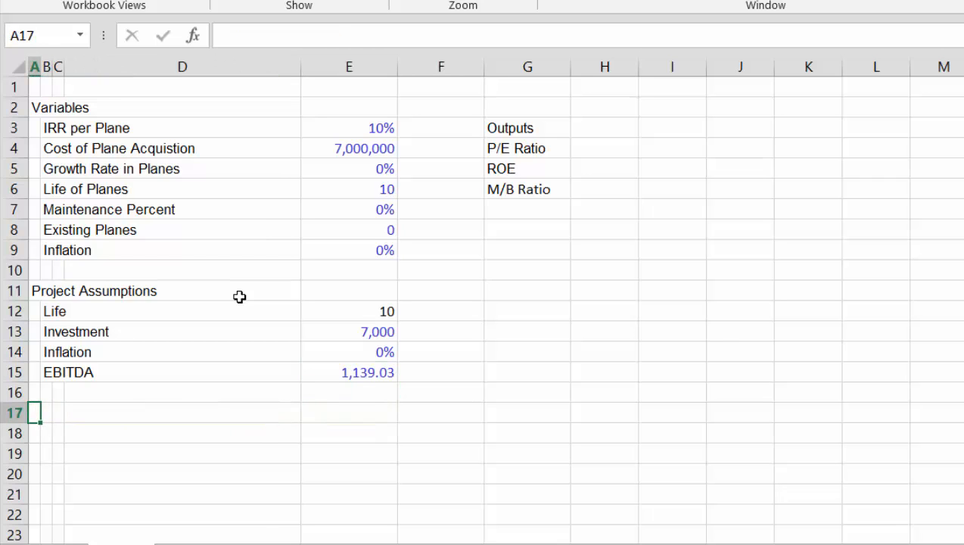
- Rename the Project Assumptions heading in A11 to Project Analysis
key("Right")
key("Up")
key("Up")
key("Up")
key("Up")
key("Up")
key("Up")
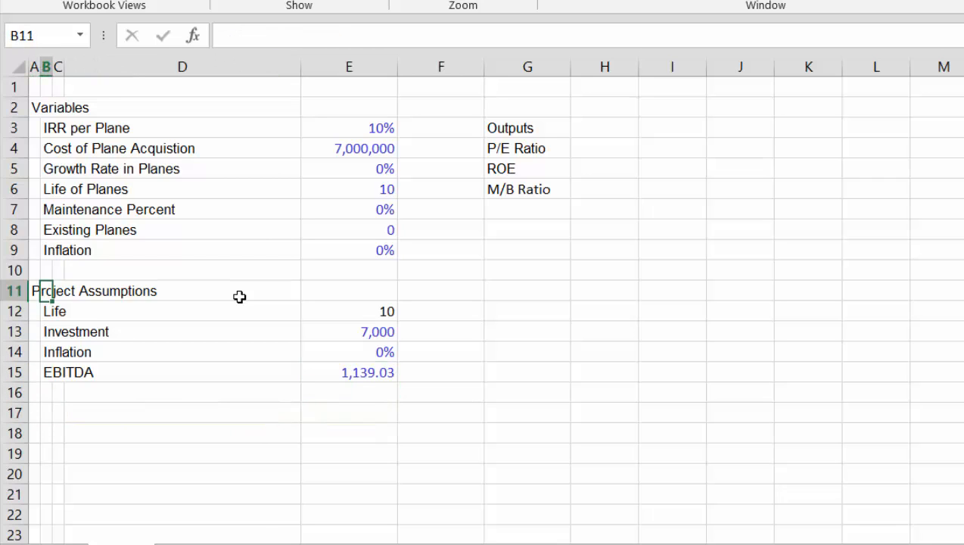
key("Left")
key("F2")
key("BackSpace")
key("BackSpace")
key("BackSpace")
key("BackSpace")
key("BackSpace")
key("BackSpace")
key("BackSpace")
key("BackSpace")
key("BackSpace")
key("BackSpace")
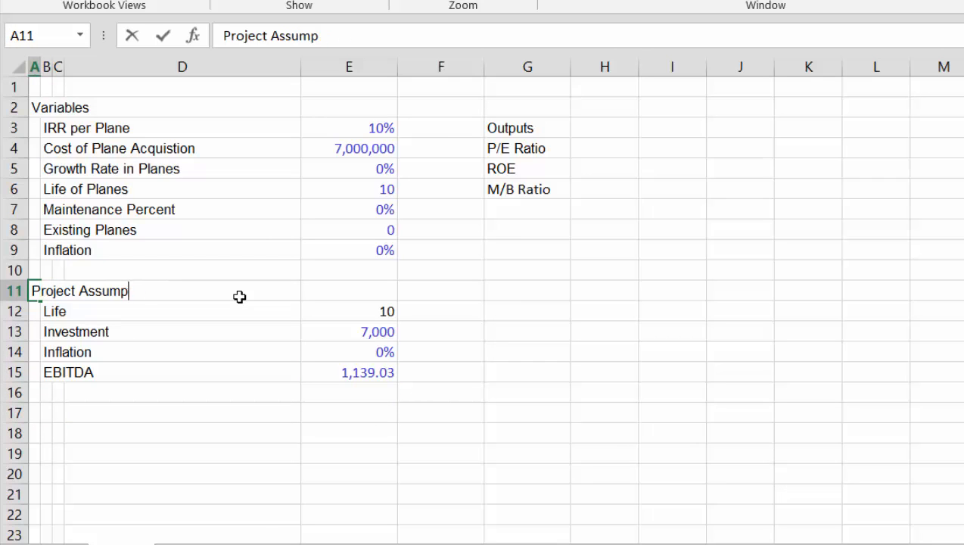
type("nalay")
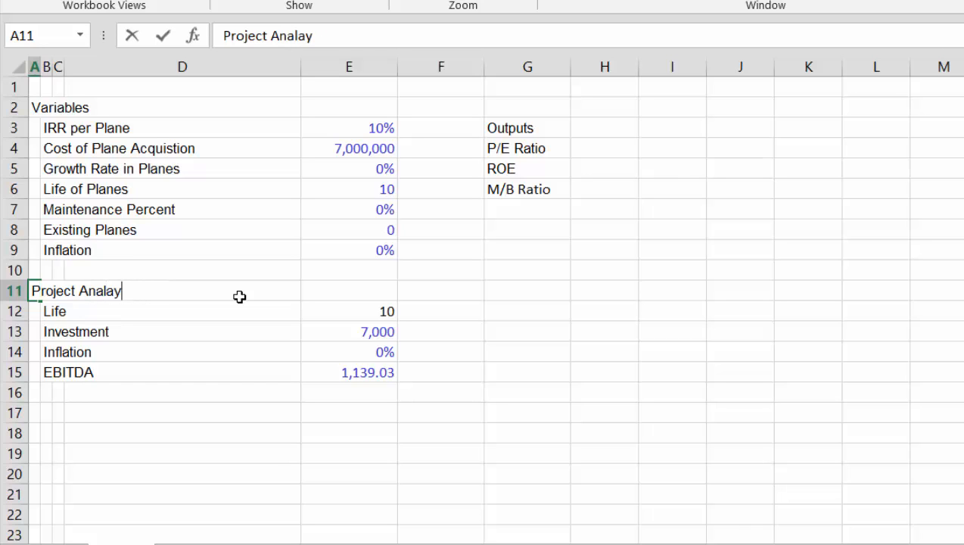
key("BackSpace")
key("BackSpace")
type("ysis")
key("Return")
- Enter the label Time Line in B17, below the project inputs
key("Down")
key("Down")
key("Down")
key("Down")
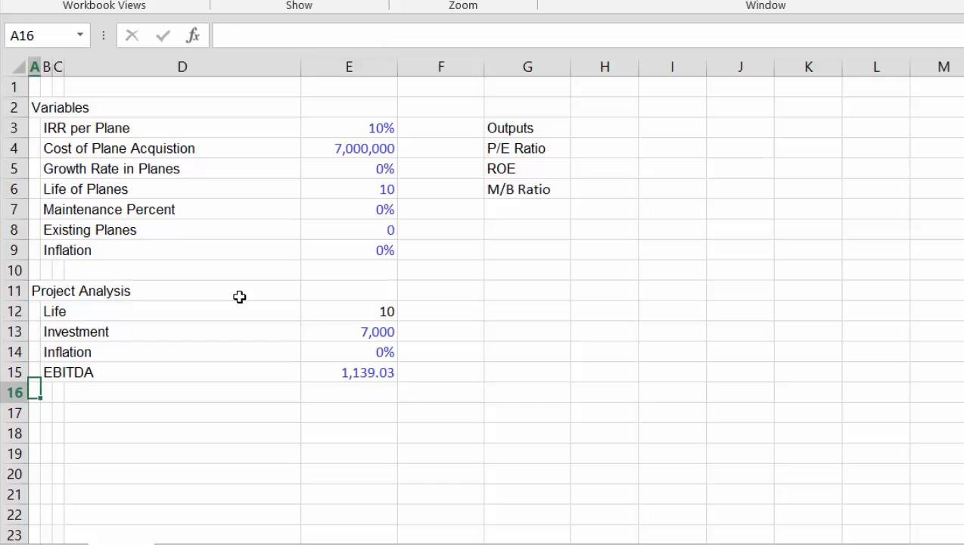
key("Down")
key("Right")
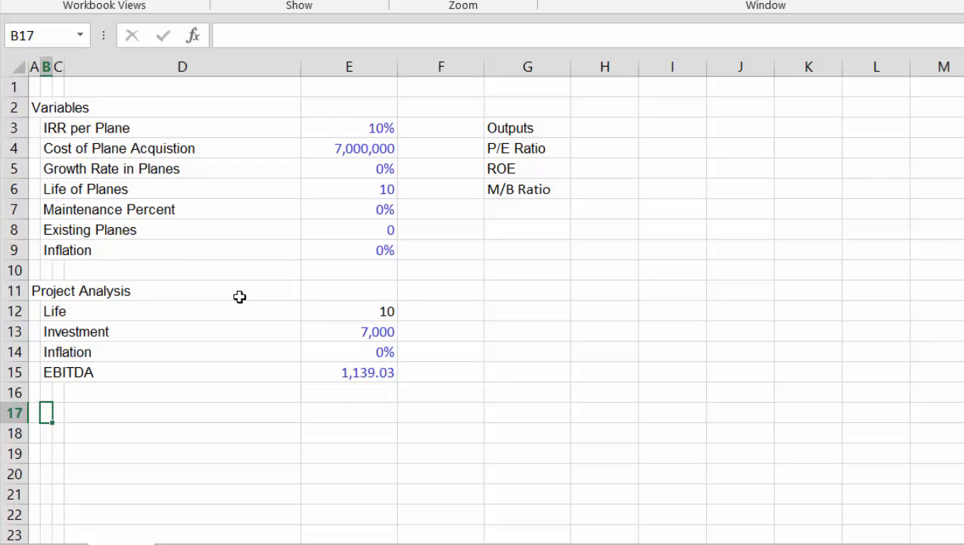
type("Time ")
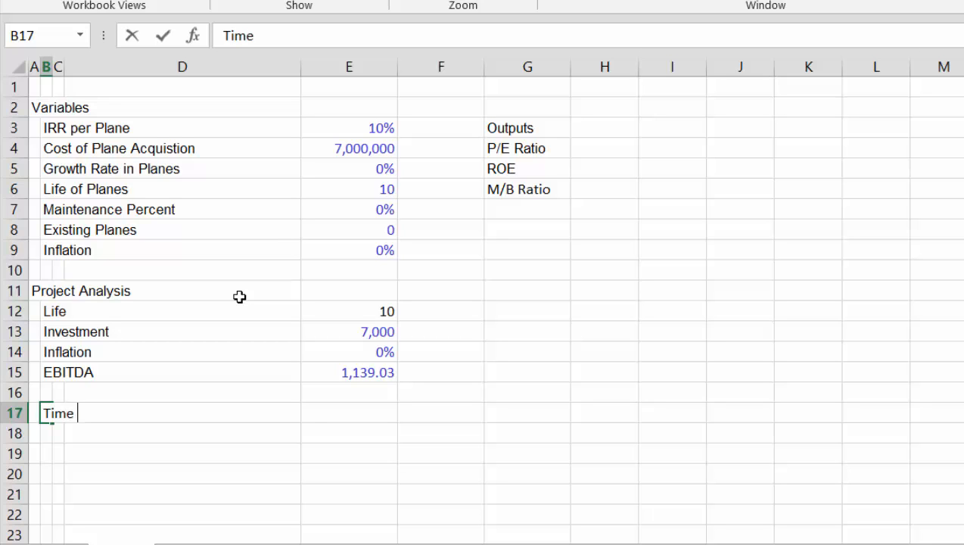
type("Line")
key("Return")
- Enter 0 in E17 and extend the time line along row 17 as a series in rows with step value 1
key("Up")
key("Right")
key("Right")
key("Right")
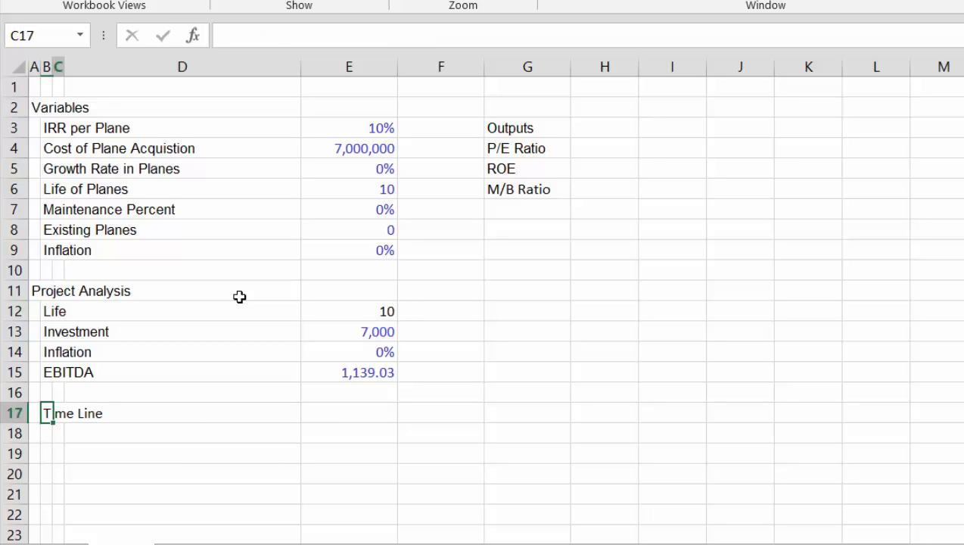
key("Right")
key("Left")
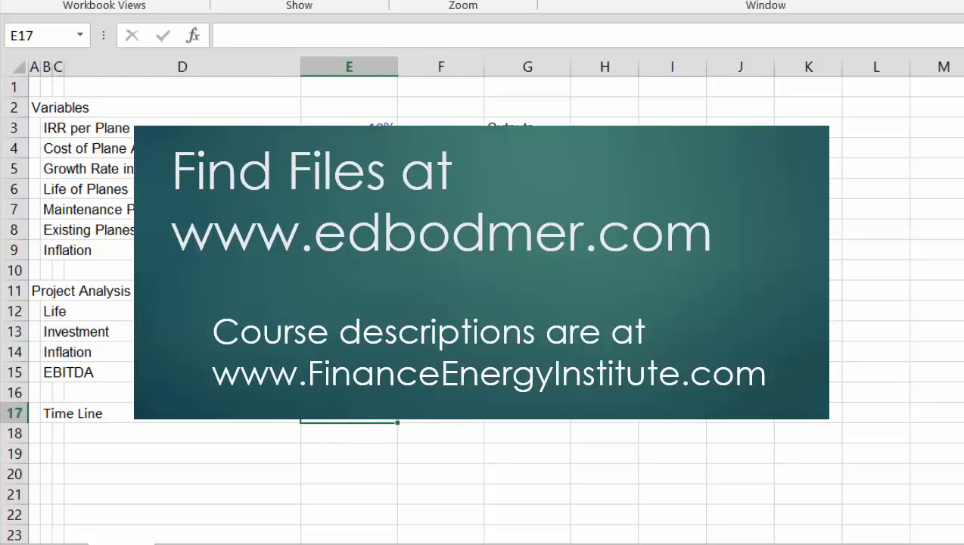
key("Down")
key("Up")
key("Right")
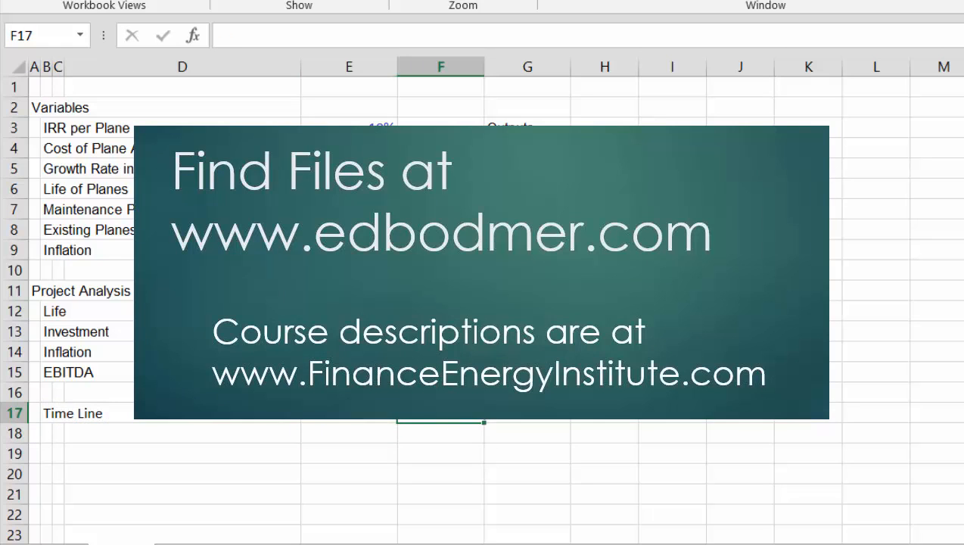
key("Left")
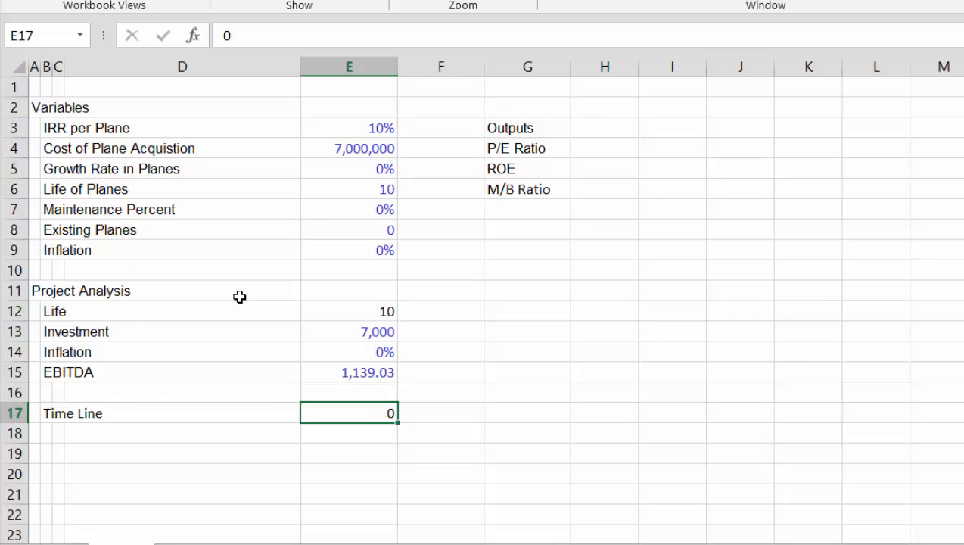
key("alt+e")
key("i")
key("s")
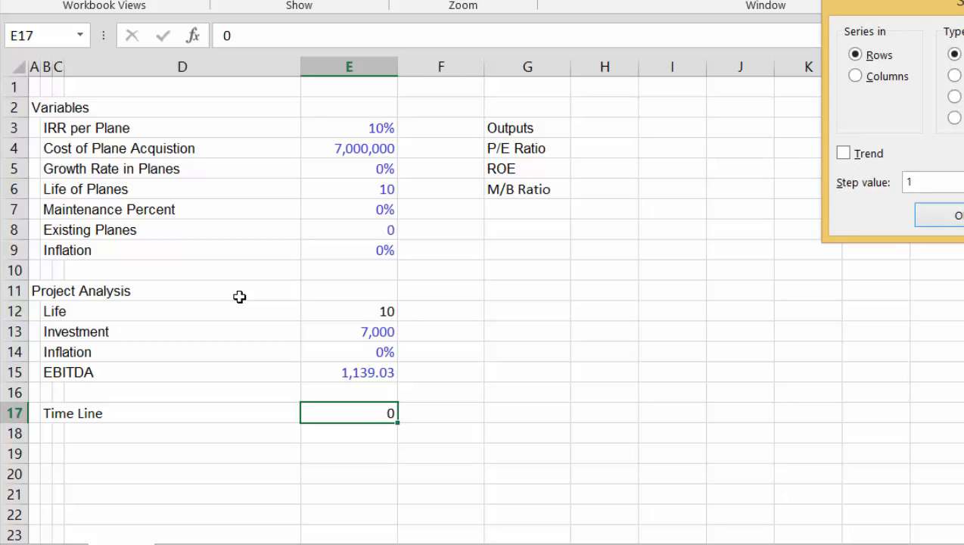
key("Return")
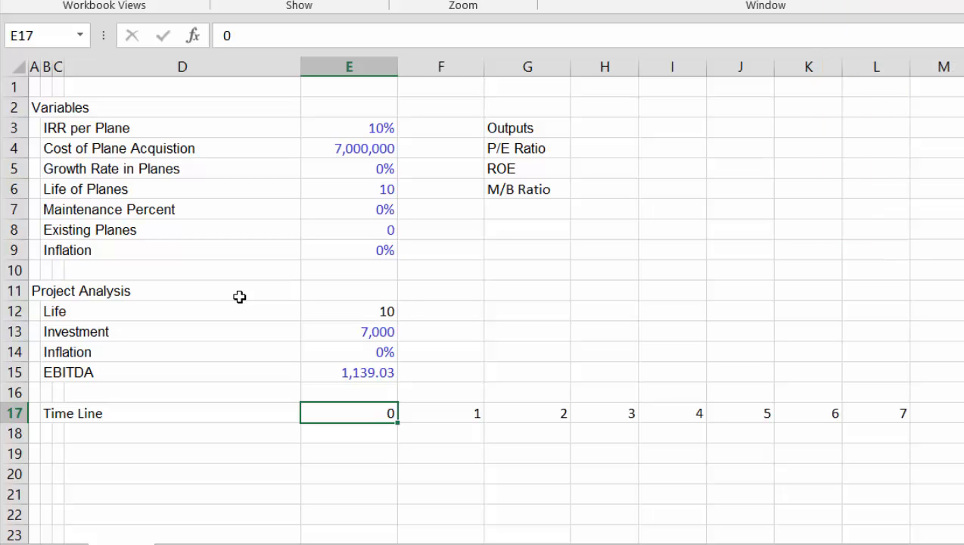
- Enter the label Switch in B18, directly below the Time Line label
key("Down")
key("Left")
key("Left")
key("Left")
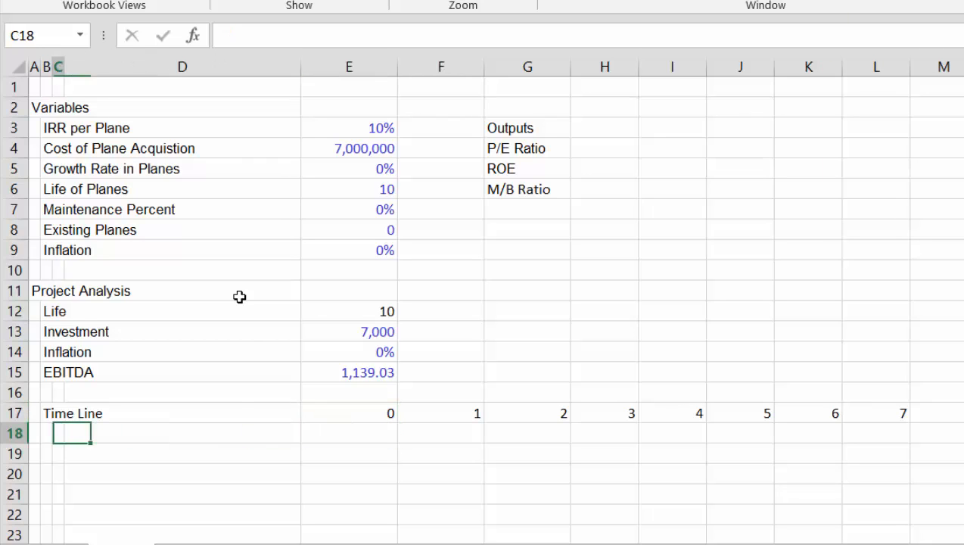
type("S")
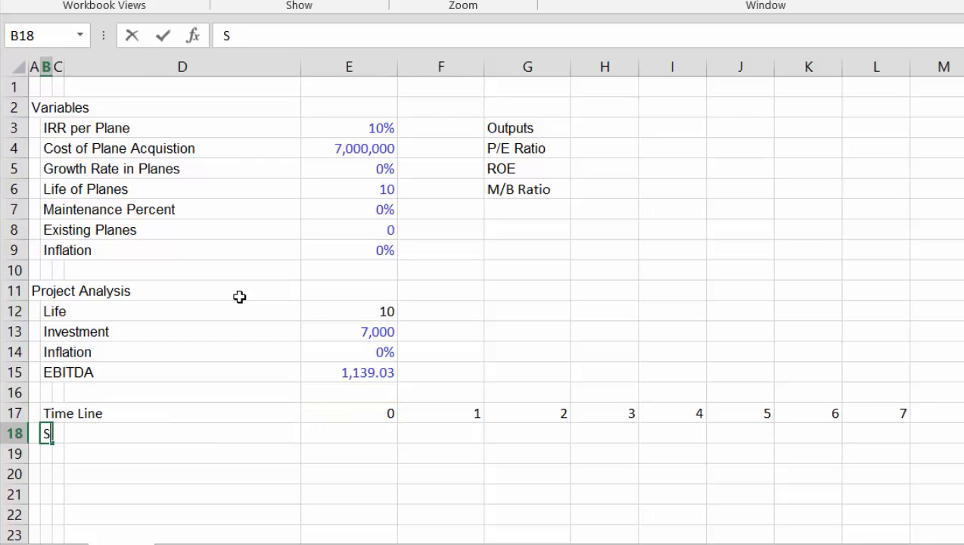
type("witch")
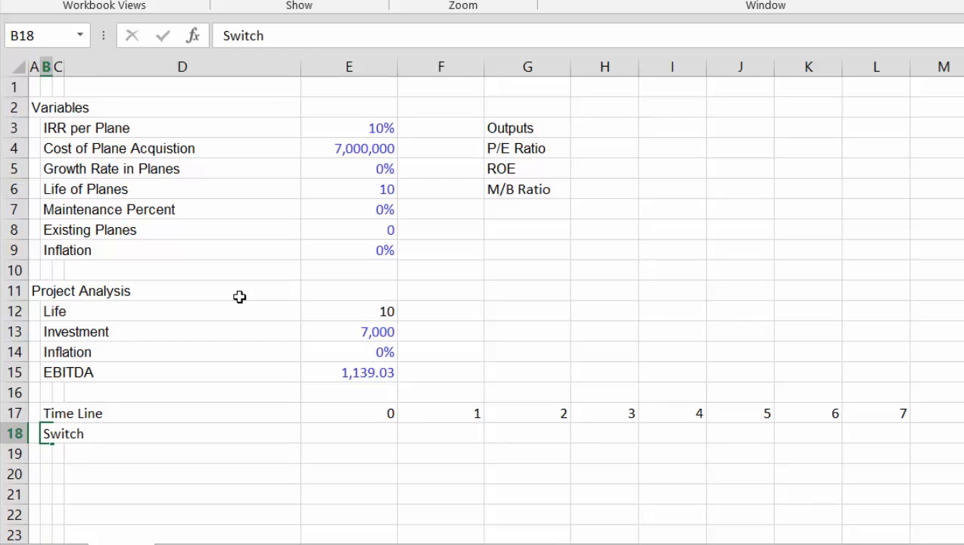
key("Return")
- Enter the formula =F17<=$E$12 in F18 to test whether the period falls within the project life
key("Up")
key("Right")
key("Right")
key("Right")
key("Right")
type("=")
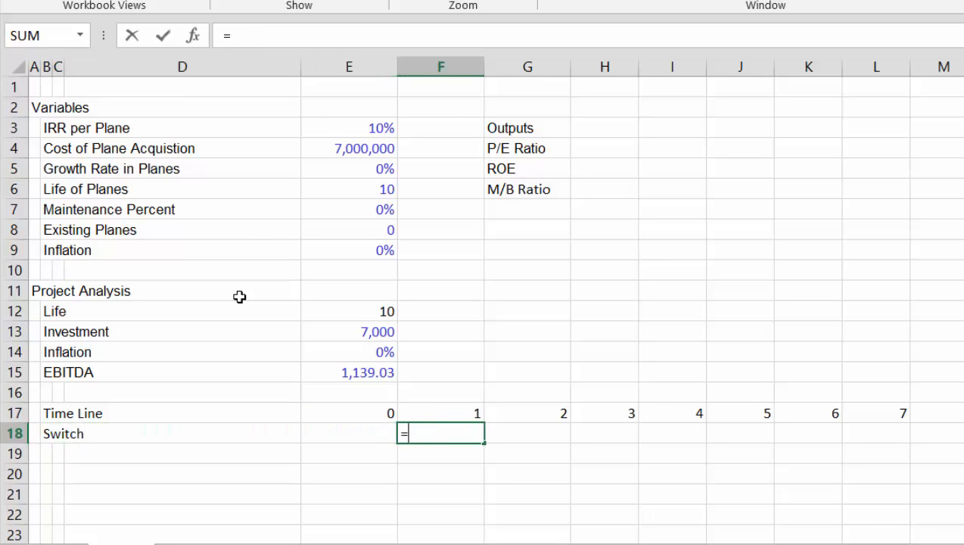
key("Up")
type("<=")
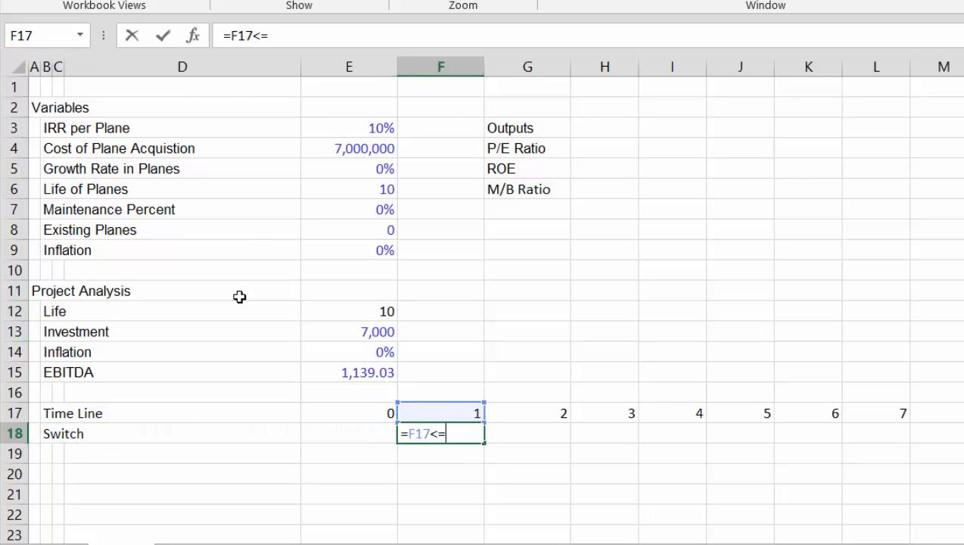
key("Up")
key("Up")
key("Up")
key("Up")
key("Up")
key("Up")
key("Left")
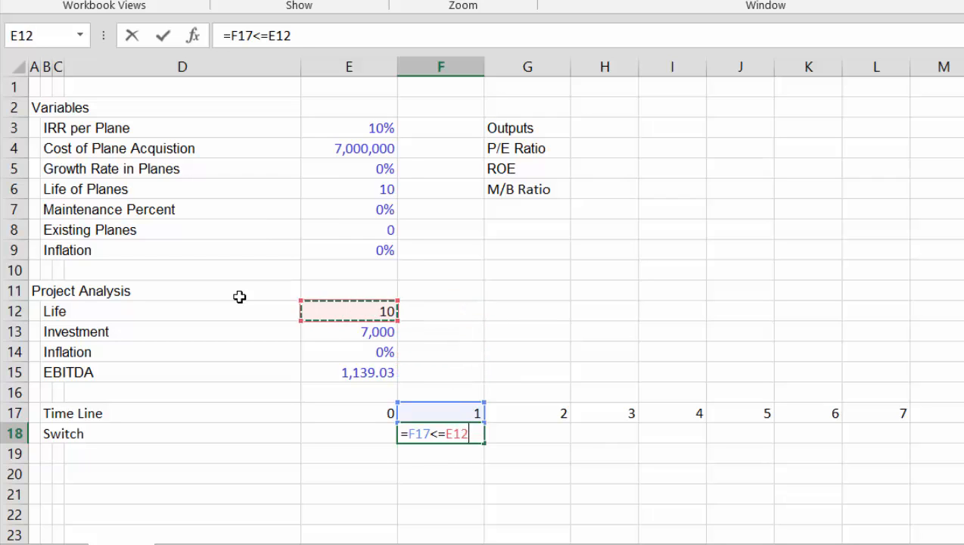
key("F4")
key("Return")
key("Up")
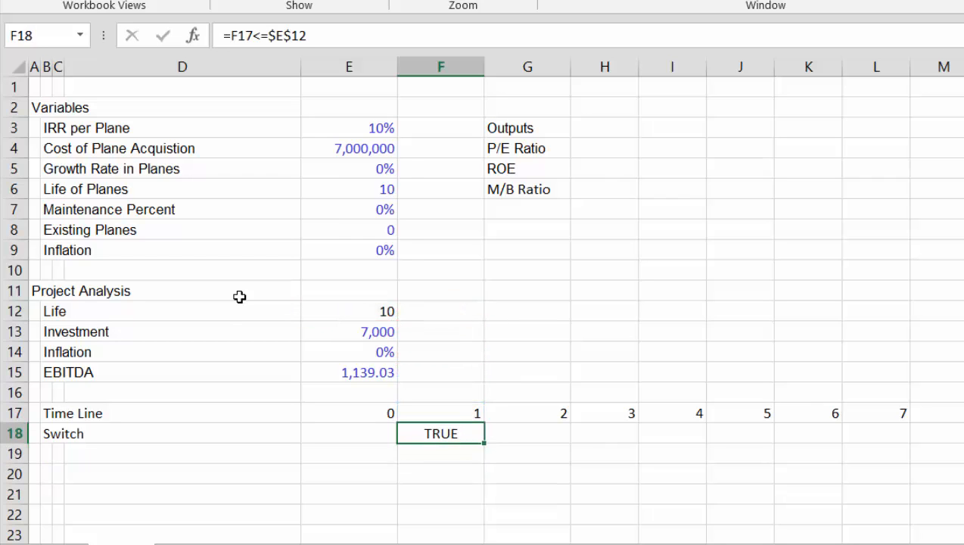
- Copy the Switch formula from F18 across the remaining periods of row 18
key("ctrl+shift+Right")
key("ctrl+r")
key("Down")
key("Left")
key("Left")
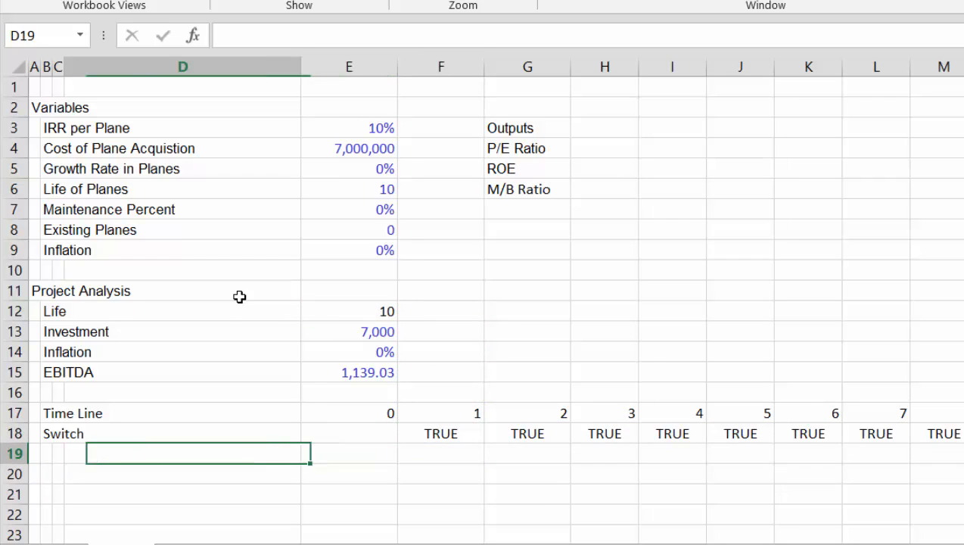
- Color the Switch results from F18 across row 18 blue for TRUE and red for FALSE, then return to B19
key("Left")
key("Up")
key("Up")
key("Right")
key("Right")
key("Right")
key("Down")
key("ctrl+shift+Right")
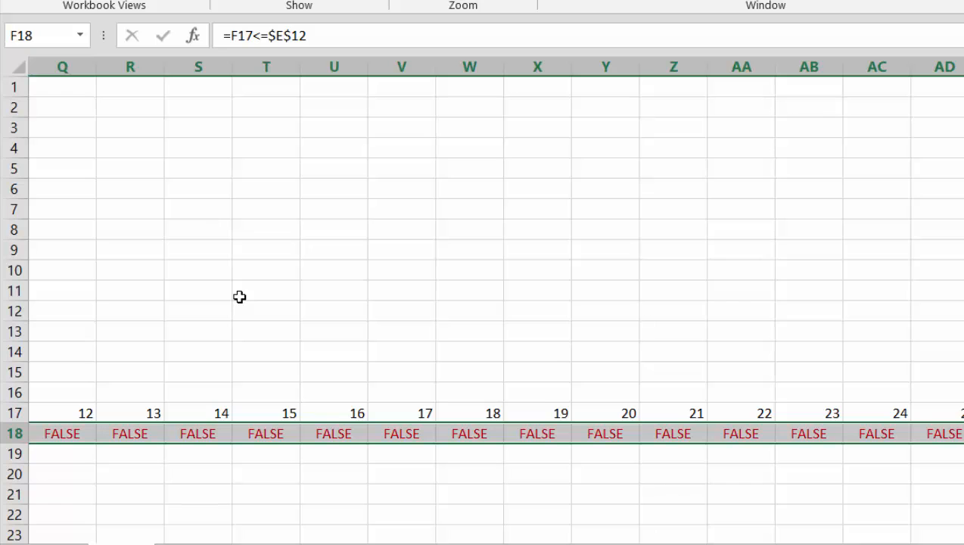
key("Left")
key("Left")
key("Left")
key("Left")
key("Left")
key("Down")
key("Right")
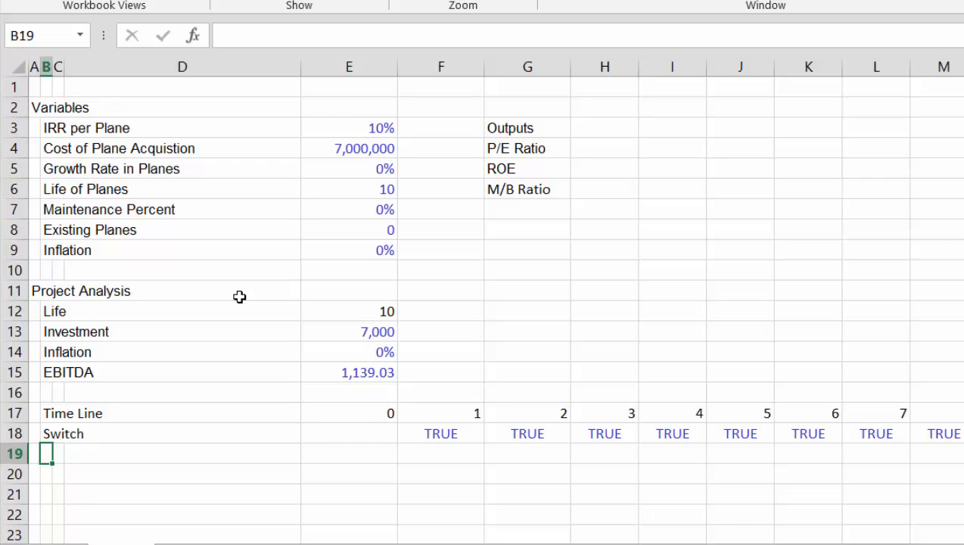
type("EBITD")
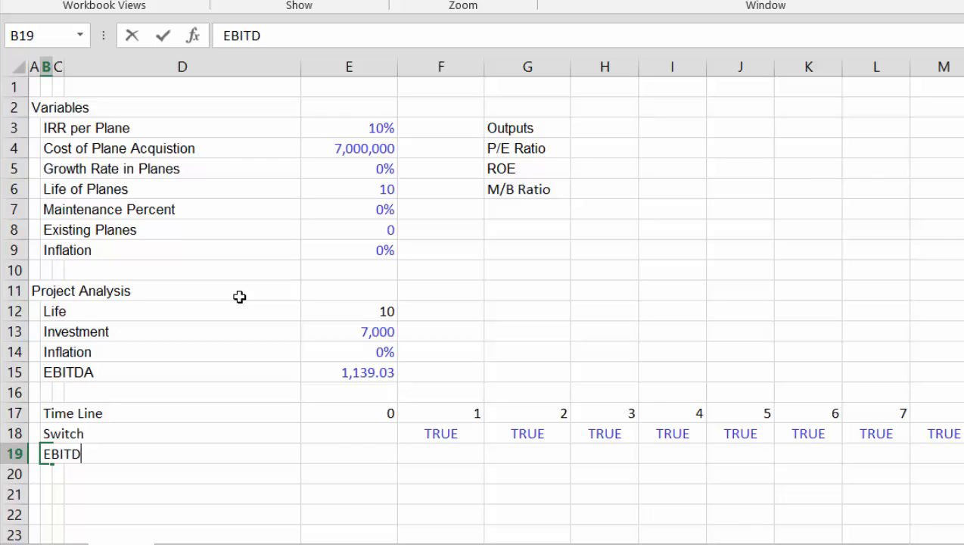
key("BackSpace")
key("BackSpace")
key("BackSpace")
key("BackSpace")
key("BackSpace")
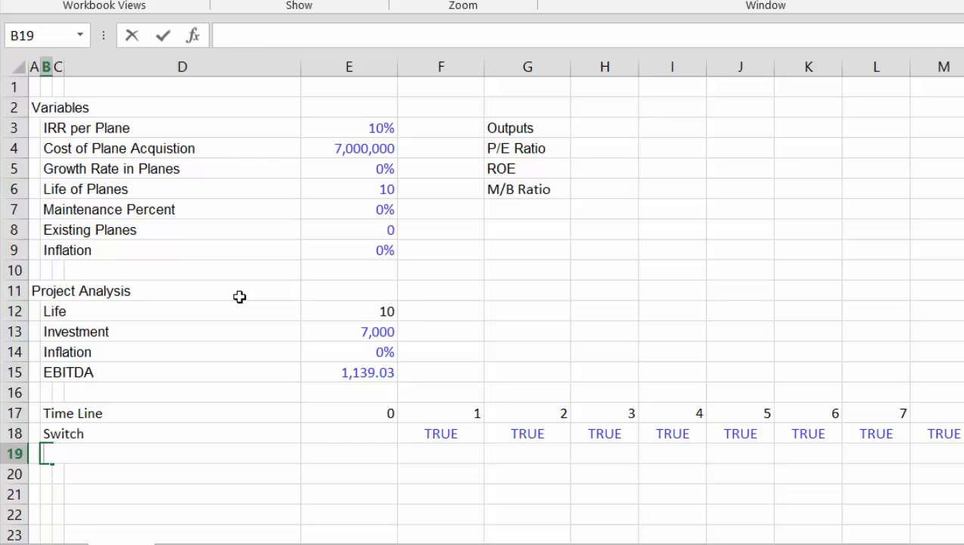
- Enter the label Investment in B19 and link E19 to the project investment in E13
type("Investment")
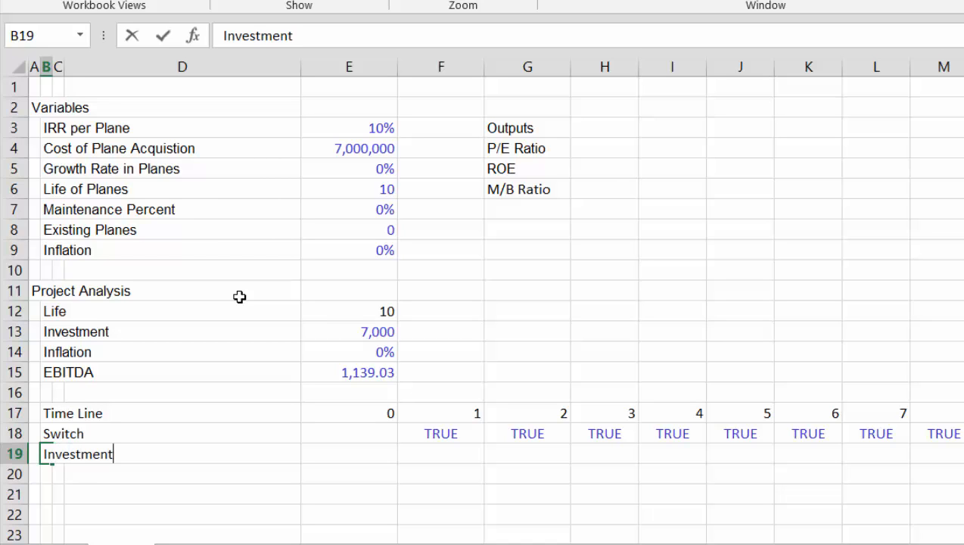
key("Return")
key("Up")
key("Right")
key("Right")
key("Right")
type("=")
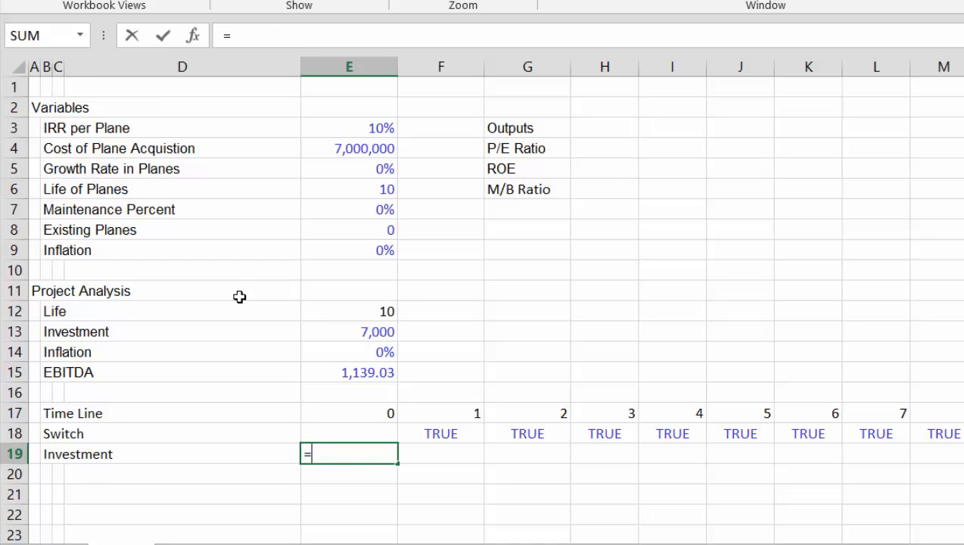
key("Up")
key("Up")
key("Up")
key("Up")
key("Up")
key("Up")
key("Return")
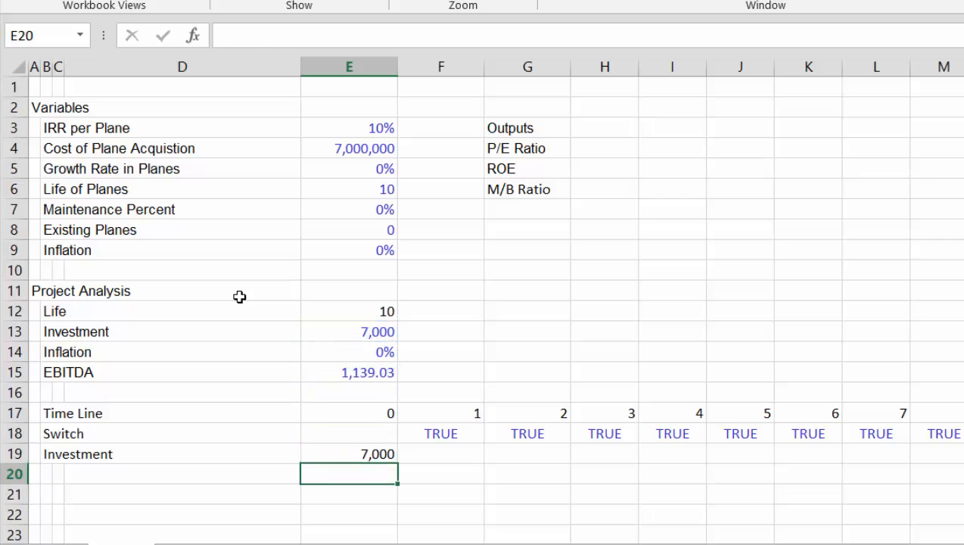
key("Up")
key("Right")
type("=")
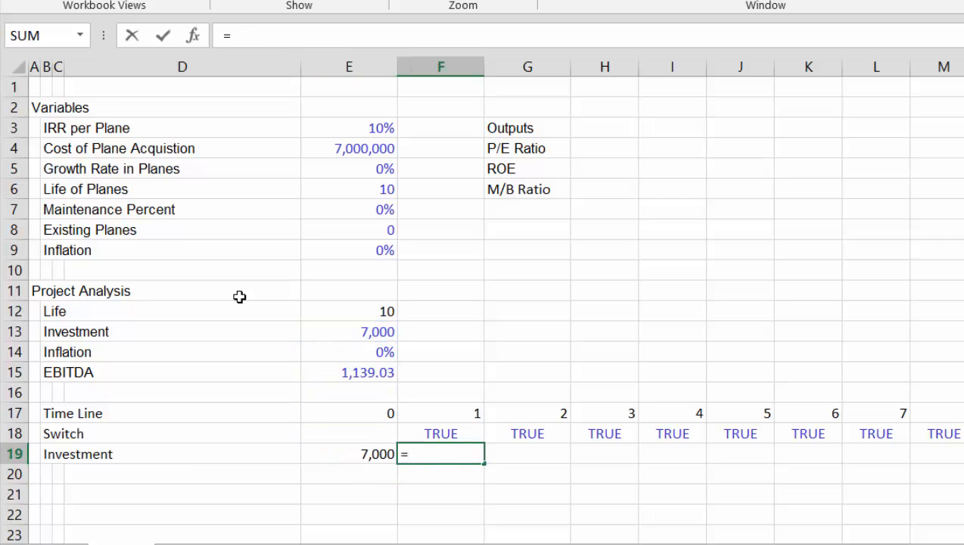
key("Escape")
- Enter the label EBITDA in B20 and move to F20, the cell for period 1
key("Left")
key("Down")
key("Left")
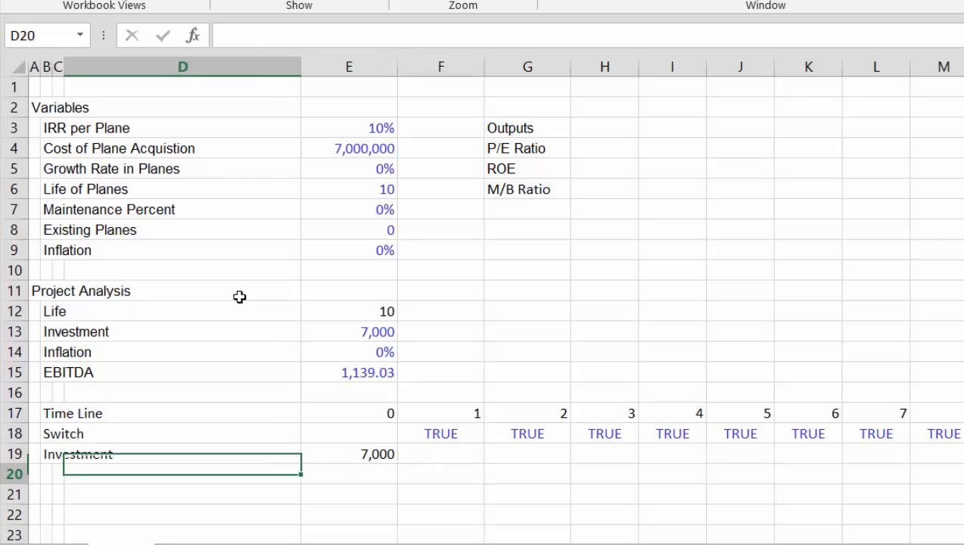
key("Left")
key("Left")
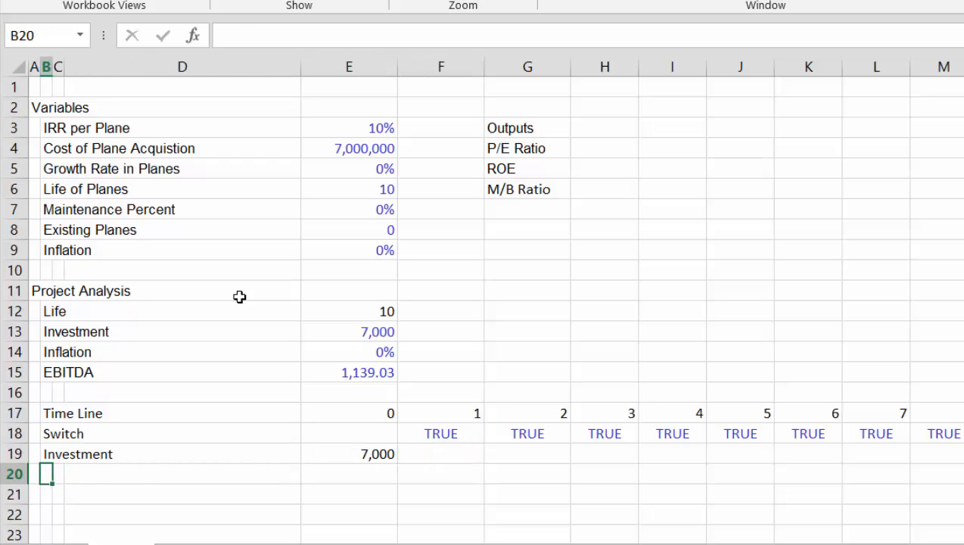
type("EBITA")
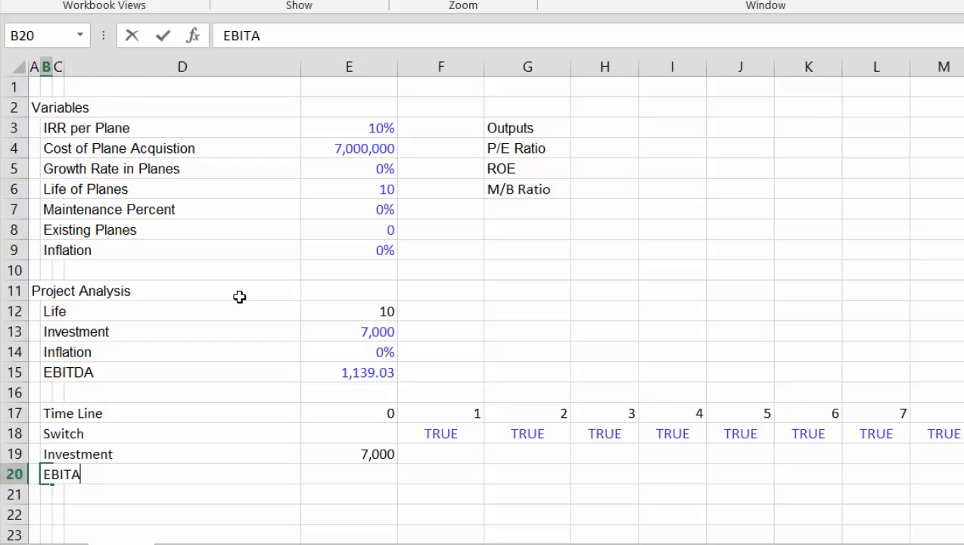
key("BackSpace")
type("DA")
key("Return")
key("Up")
key("Right")
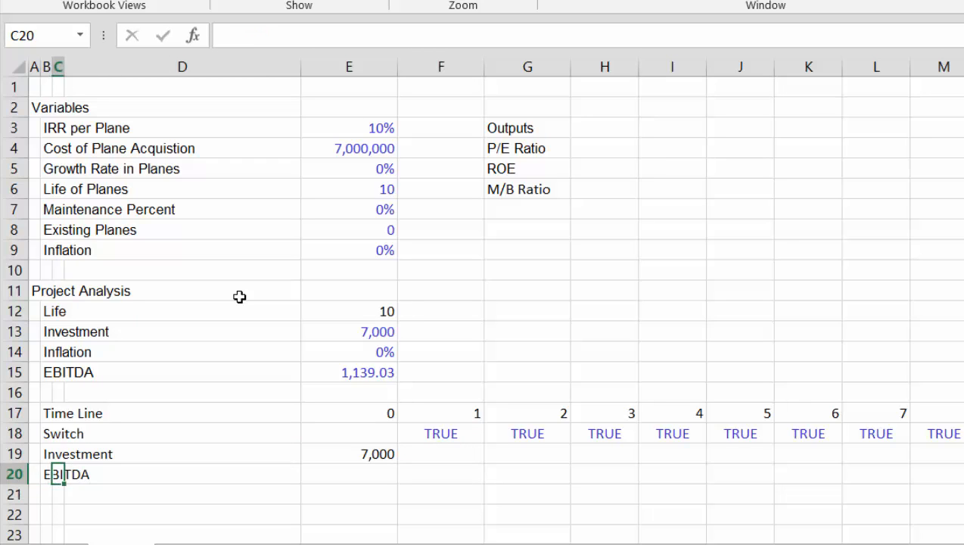
key("Right")
key("Right")
key("Right")
type("=")
key("Left")
key("Up")
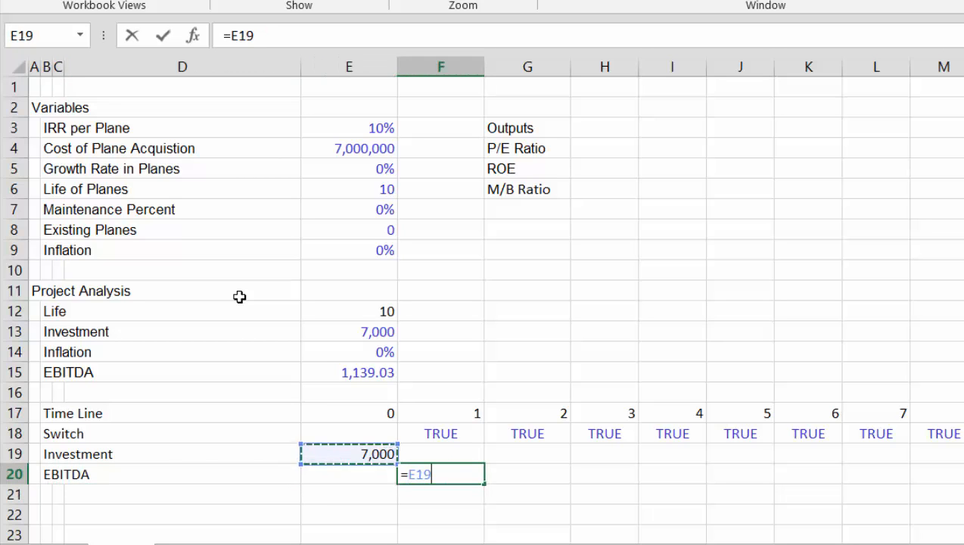
key("Up")
key("Up")
key("Up")
key("Up")
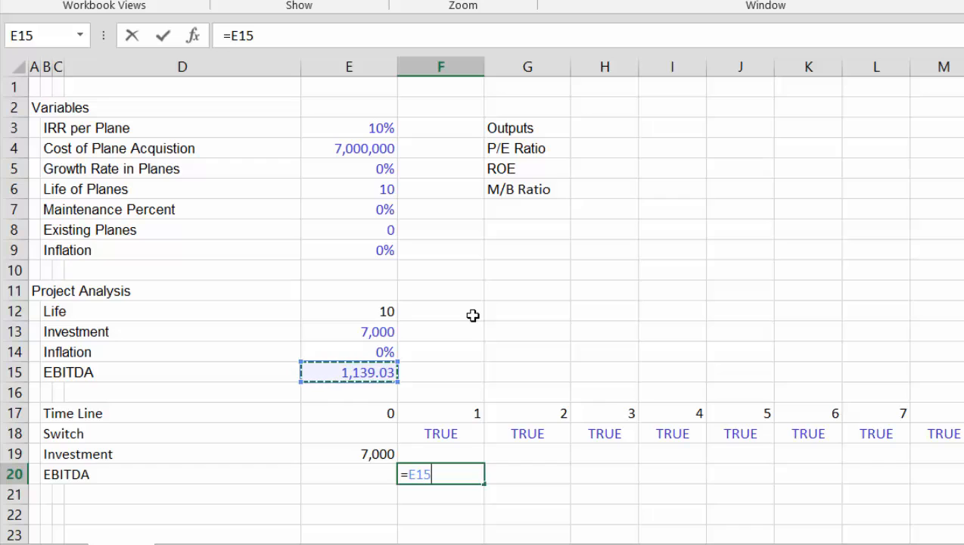
type("*")
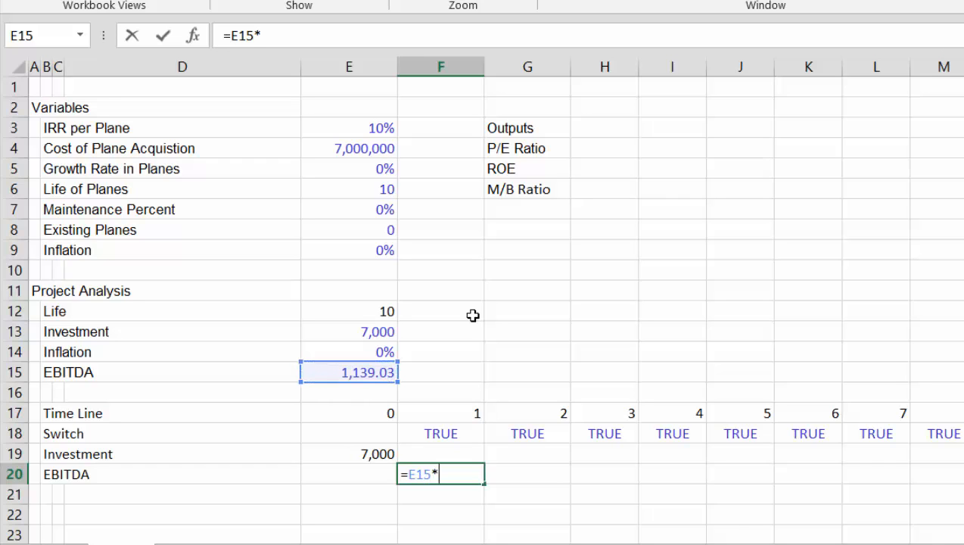
key("Escape")
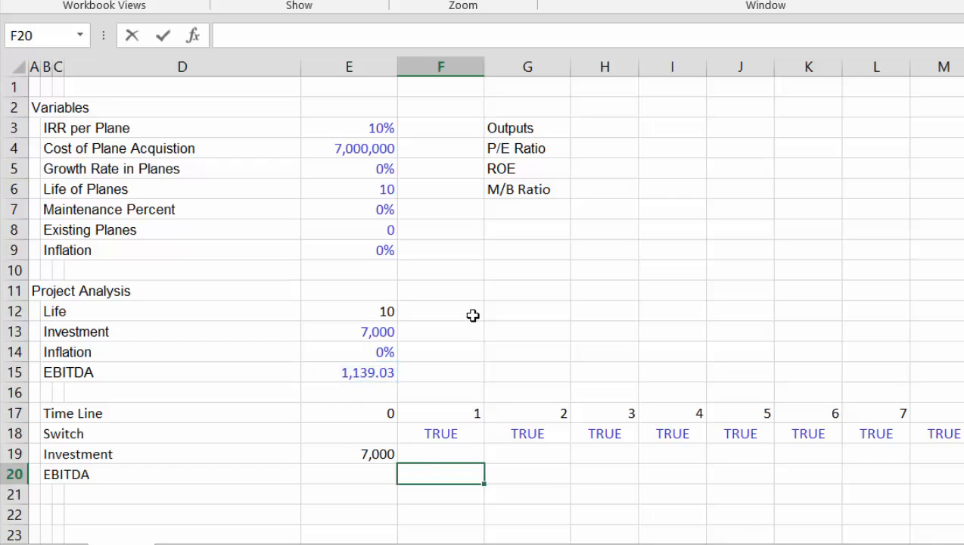
- Enter the formula =$E$15*F18 in F20 and copy it across the remaining periods of row 20
type("=")
key("Up")
key("Up")
key("Up")
key("Up")
key("Up")
key("Left")
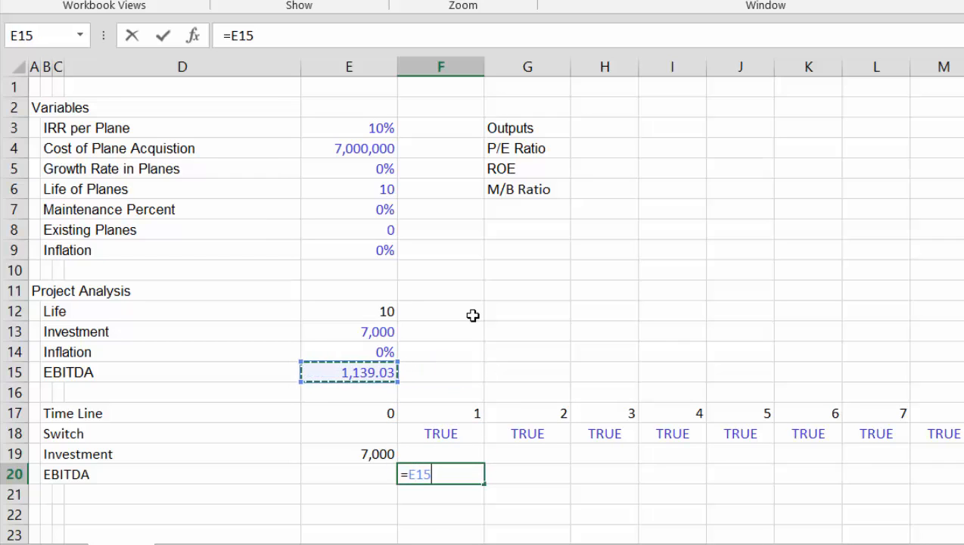
key("F4")
type("*")
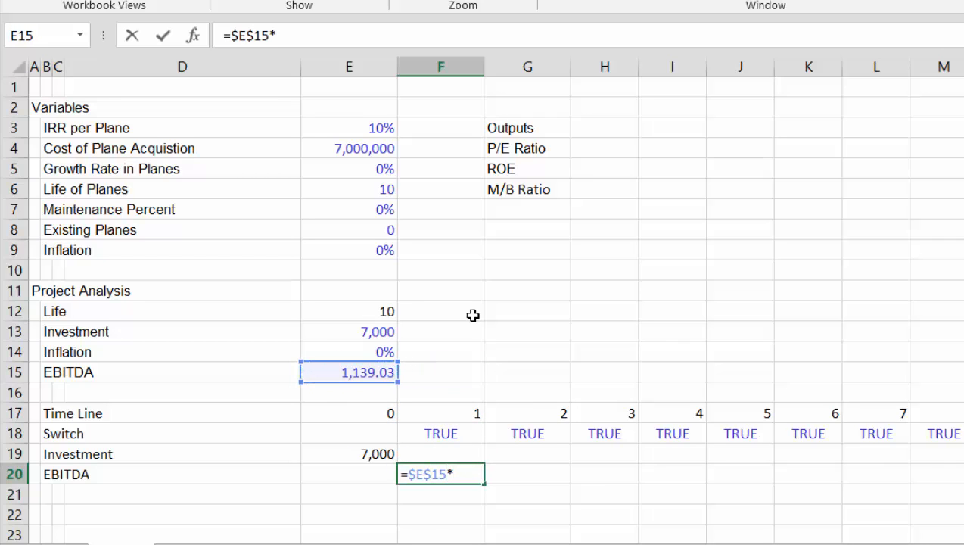
key("Up")
key("Up")
key("F4")
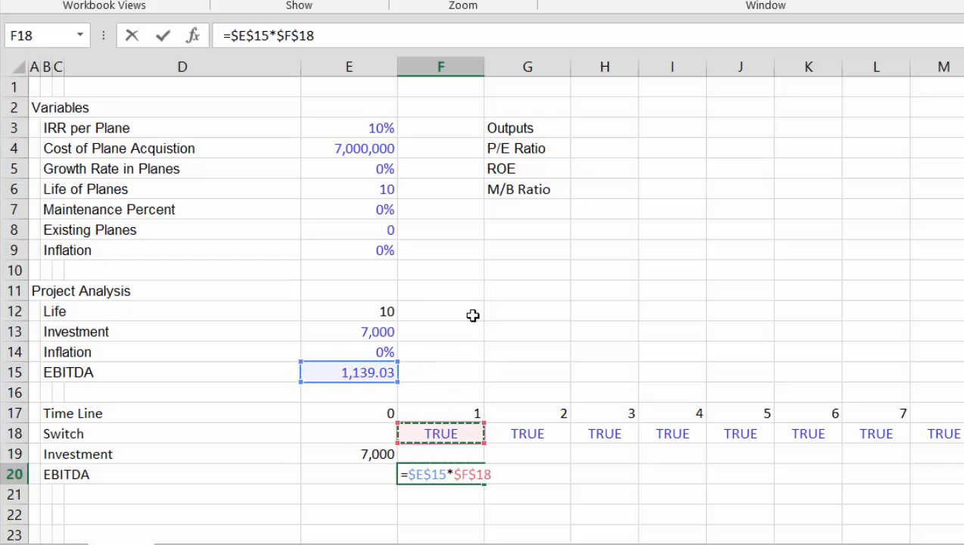
key("F4")
key("F4")
key("F4")
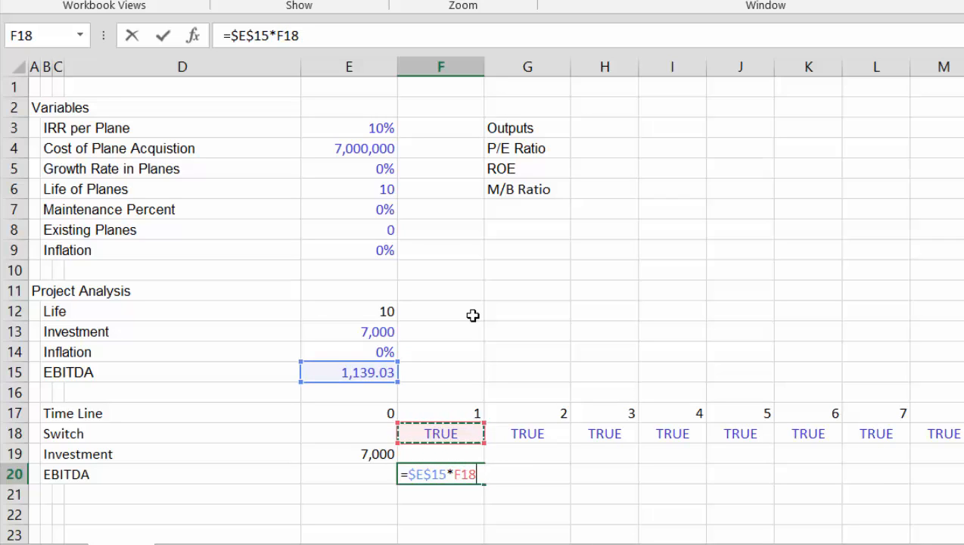
key("ctrl+Return")
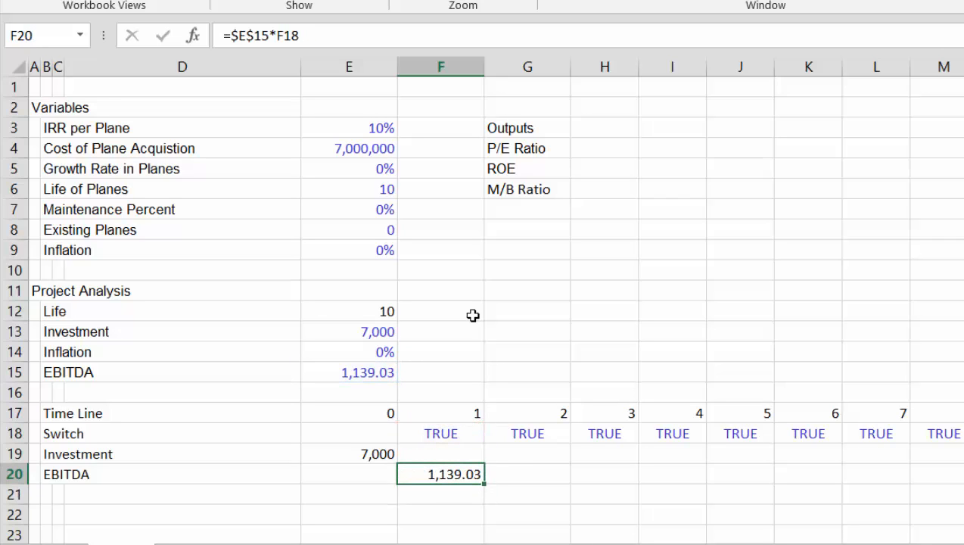
key("ctrl+shift+Right")
key("ctrl+r")
- Enter the label Net Cash Flow in B21, directly below EBITDA
key("Down")
key("Left")
key("Left")
key("Left")
key("Left")
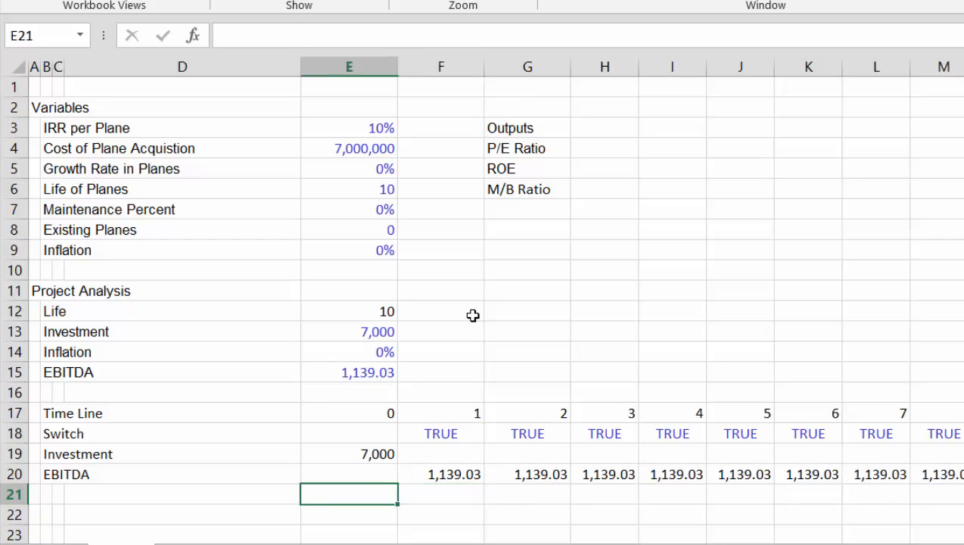
type("NEt Cash Flow")
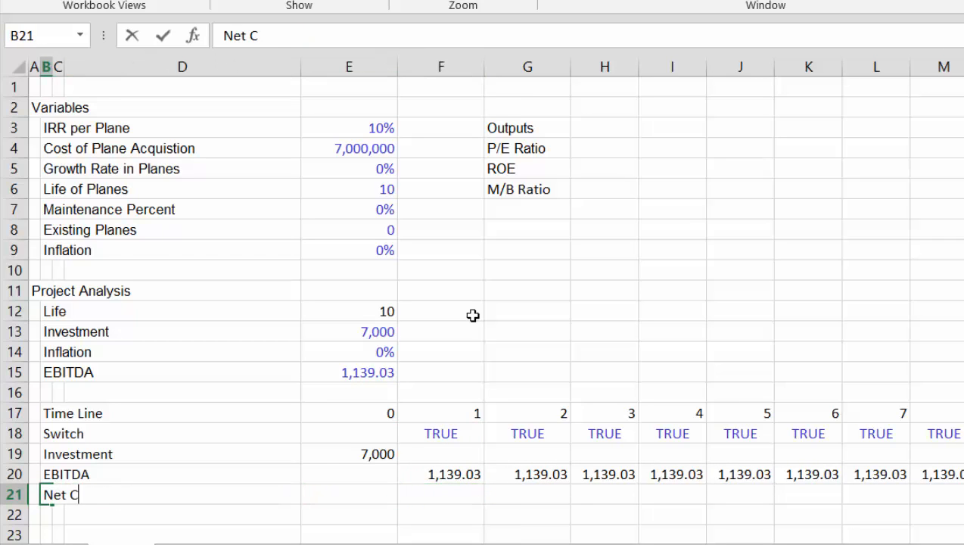
key("Return")
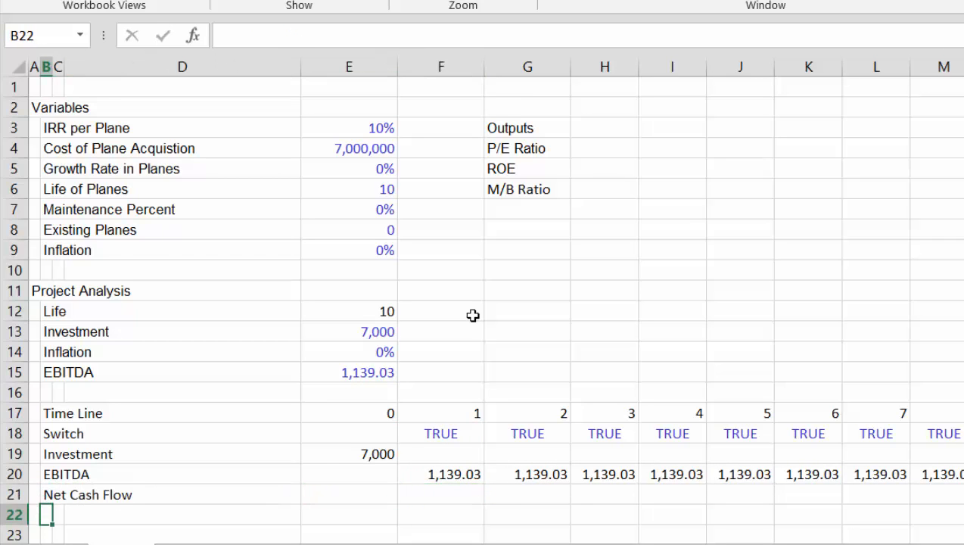
- Enter the formula =E20-E19 in E21 to subtract the investment from EBITDA
key("Up")
key("Right")
key("Right")
key("Right")
type("=")
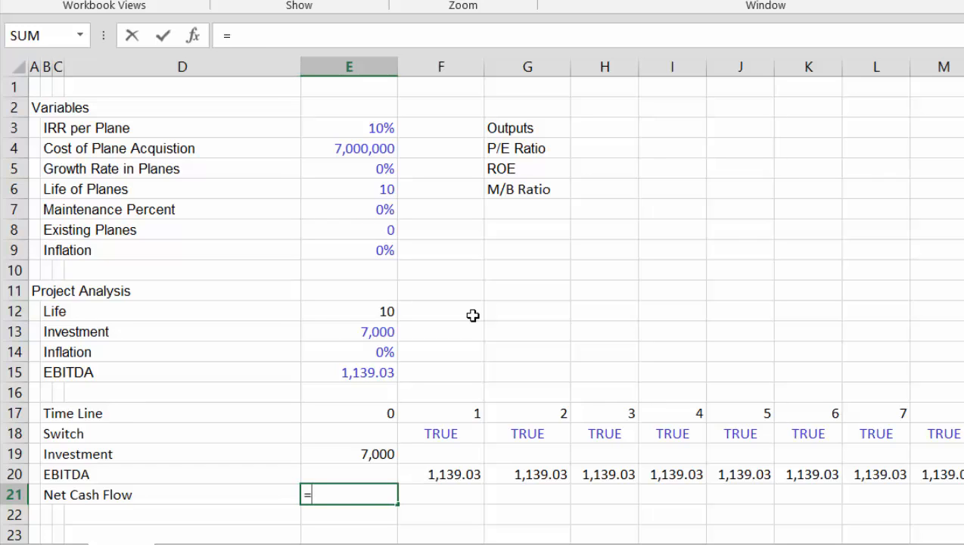
key("Up")
type("-")
key("Up")
key("Up")
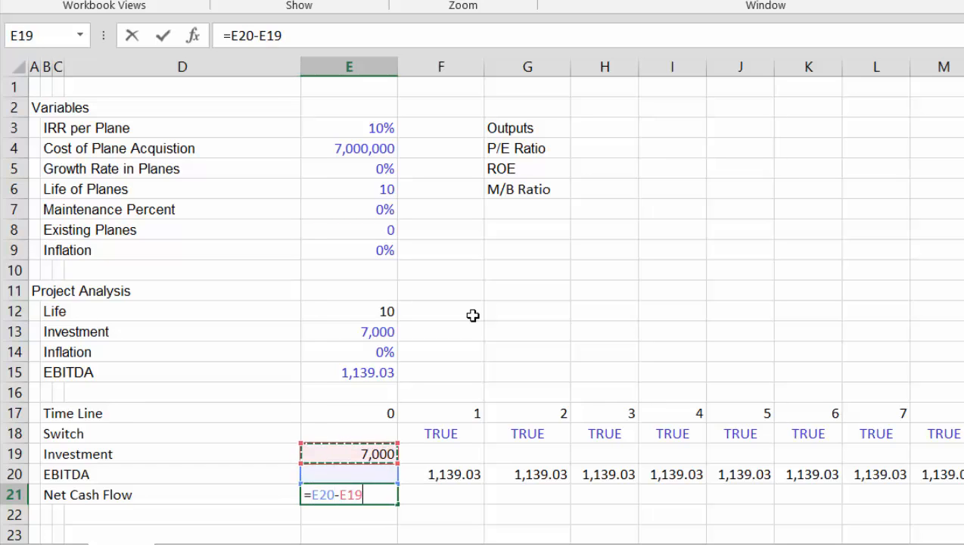
key("Return")
- Copy the Net Cash Flow formula from E21 across row 21 and format the values with thousands separators and two decimals
key("Up")
key("shift+Right")
key("shift+Right")
key("shift+Right")
key("shift+Right")
key("shift+Right")
key("shift+Right")
key("shift+Right")
key("shift+Right")
key("ctrl+r")
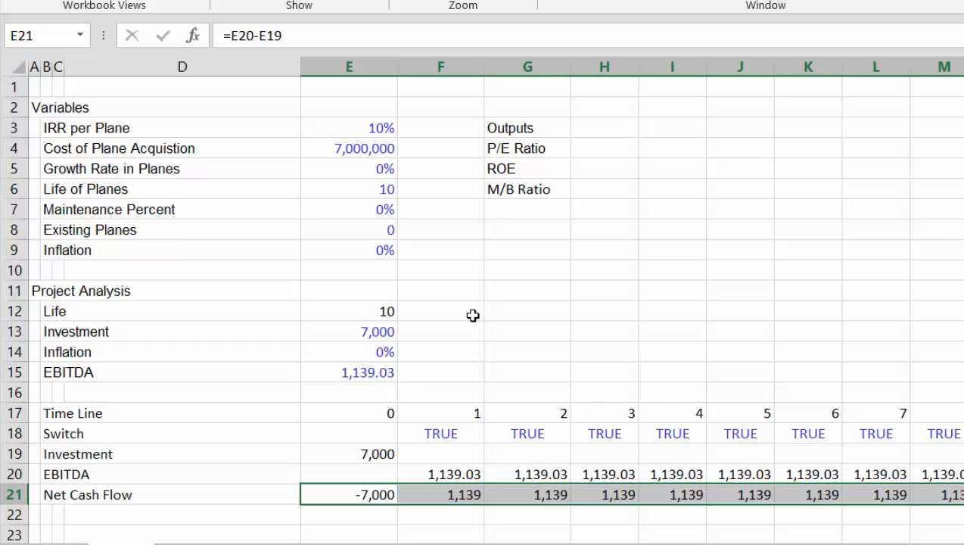
key("ctrl+shift+1")
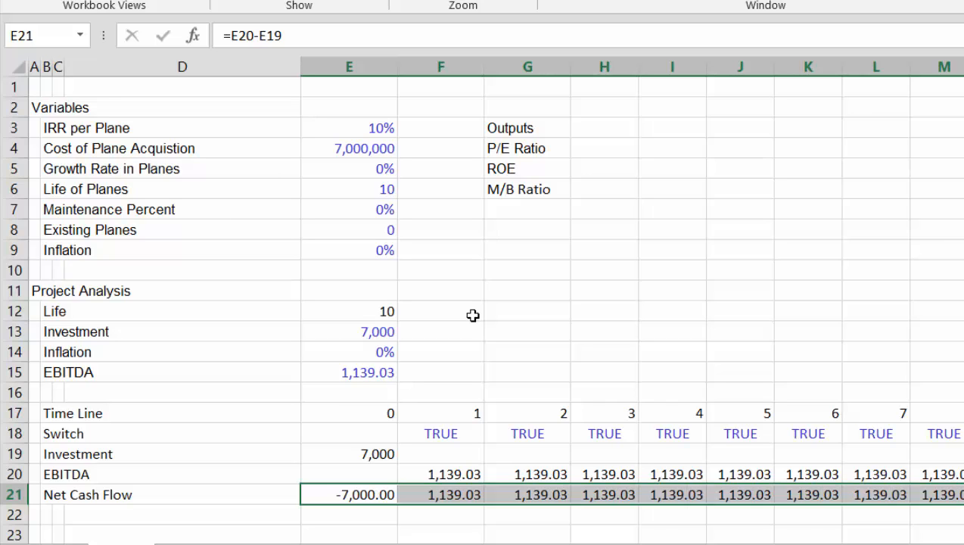
- Enter the label IRR in B23, leaving one blank row below Net Cash Flow
key("Down")
key("Left")
key("Left")
key("Left")
key("Down")
key("Down")
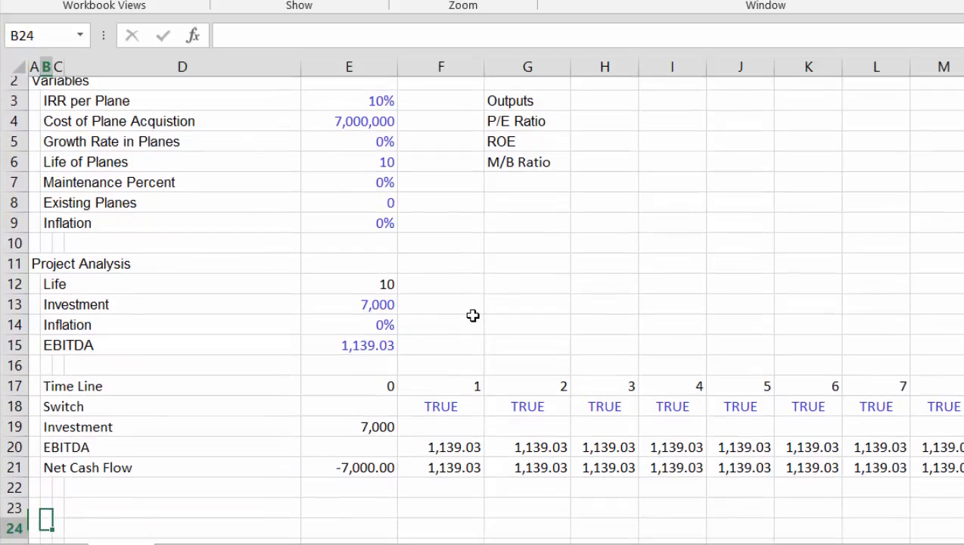
key("Up")
key("Up")
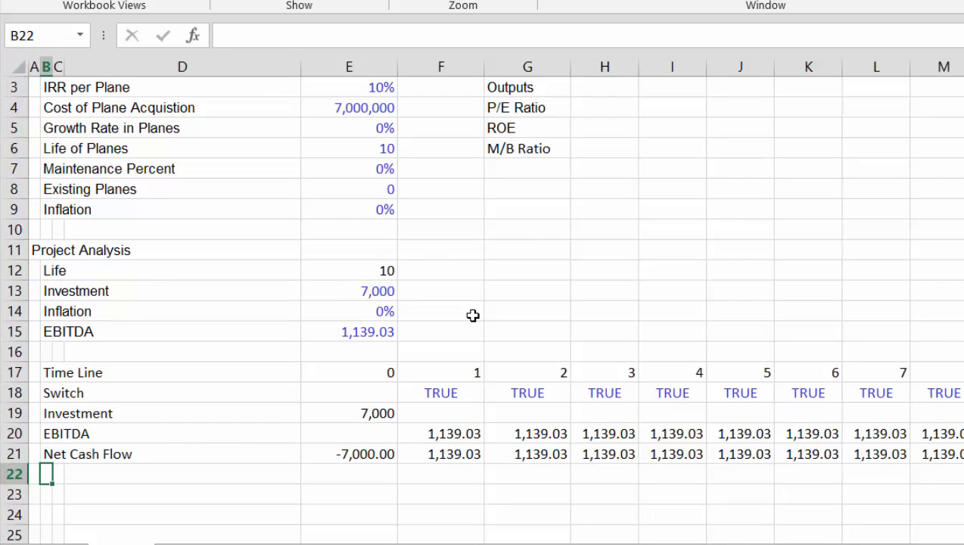
key("Down")
type("IRR")
key("Return")
- Enter an IRR formula in E23 that takes the whole Net Cash Flow row 21:21 as its values
key("Up")
key("Right")
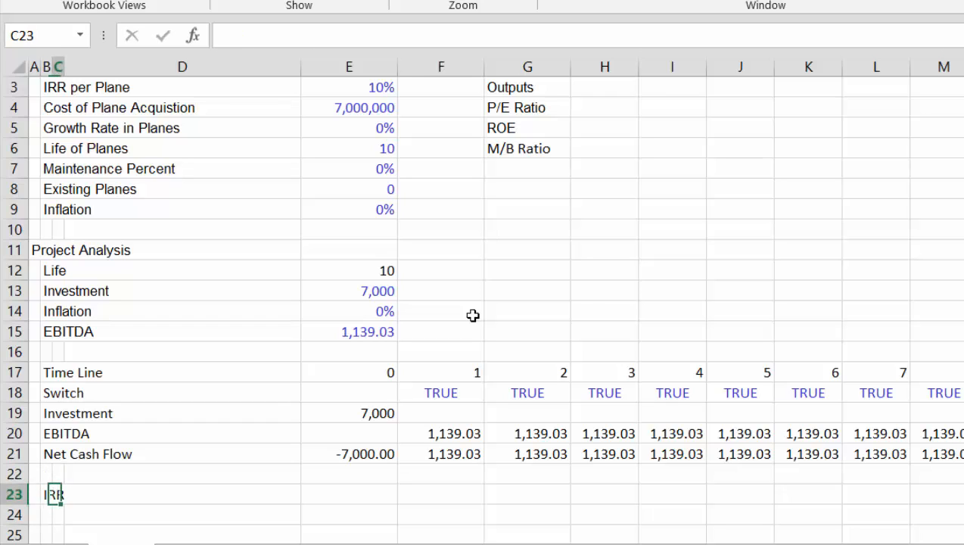
key("Right")
key("Right")
type("=")
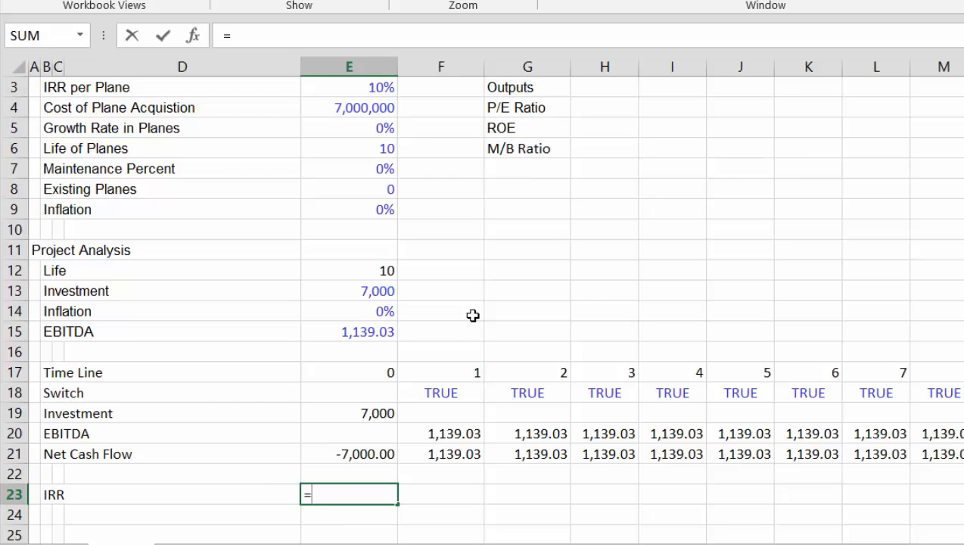
type("ir")
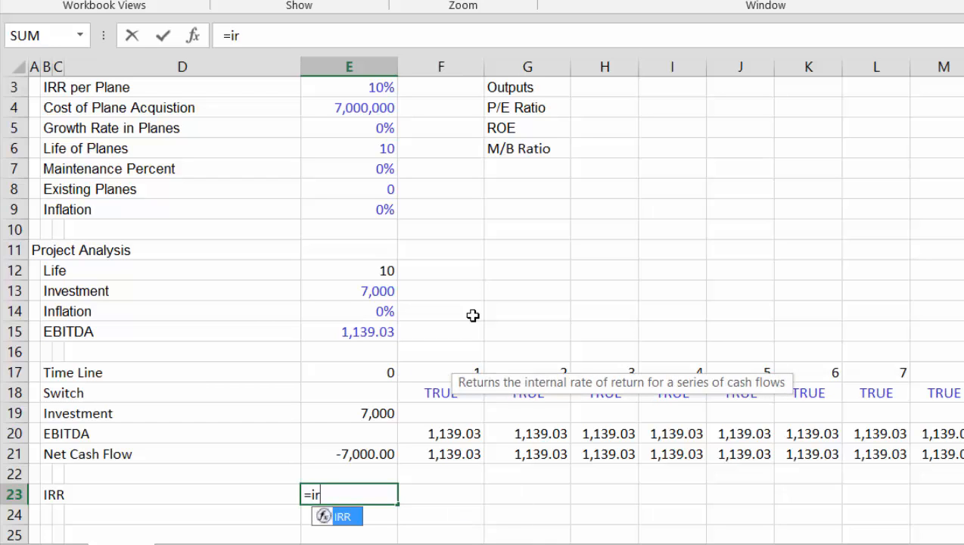
key("Tab")
key("Up")
key("Up")
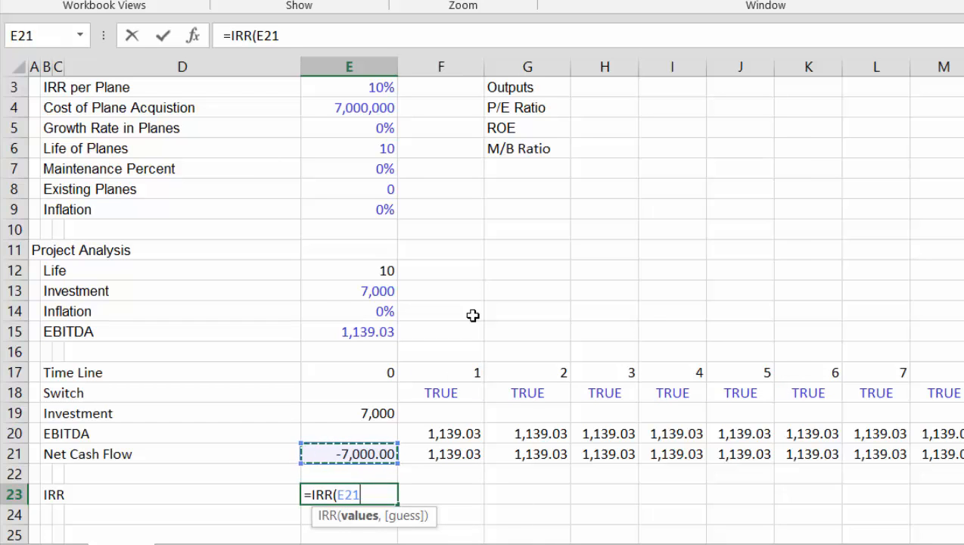
key("shift+space")
key("ctrl+Return")
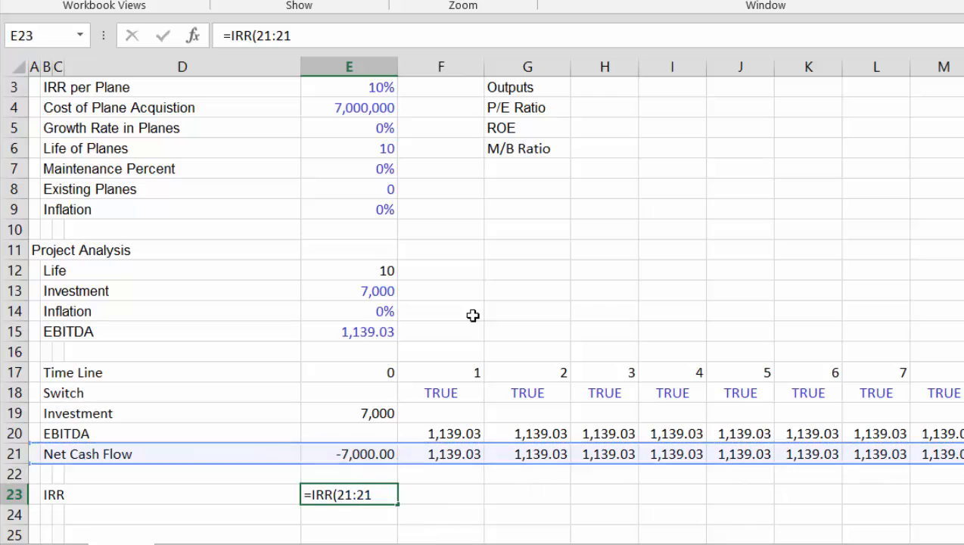
- Complete the IRR formula in E23 and format the result as a percentage
key("ctrl+shift+5")
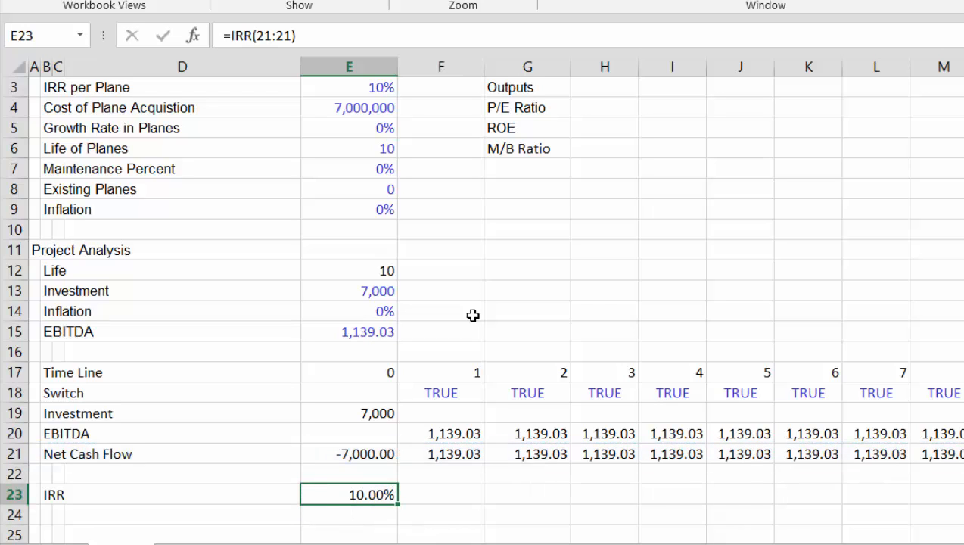
- Compare the project's EBITDA input in E15 with the IRR per Plane assumption in E3
key("Up")
key("Up")
key("Up")
key("Up")
key("Up")
key("Up")
key("Up")
key("Up")
key("Up")
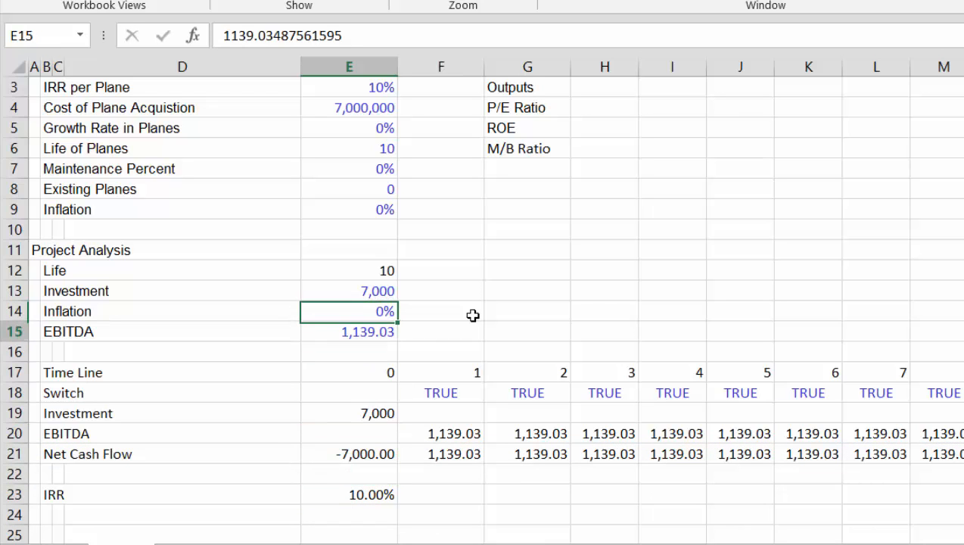
key("Down")
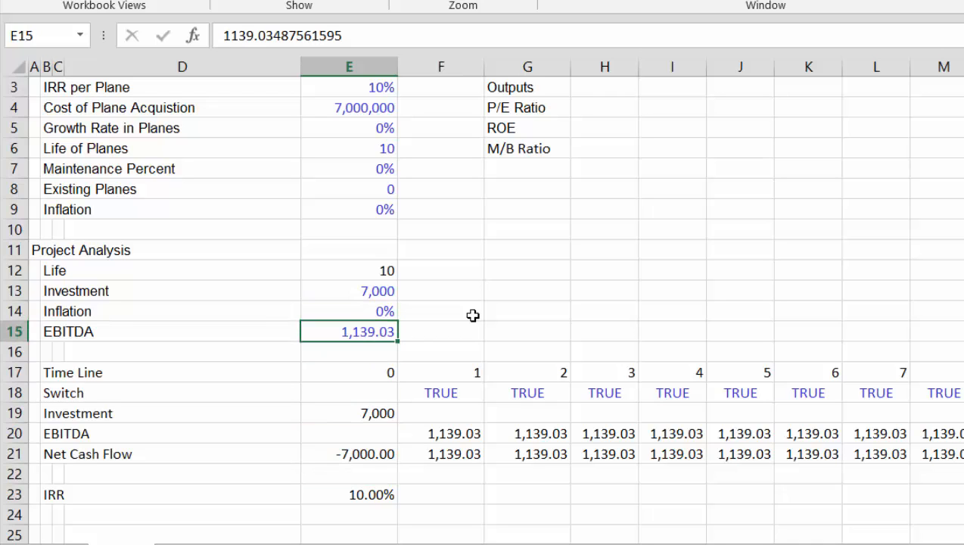
key("Up")
key("Up")
key("Up")
key("Up")
key("Up")
key("Up")
key("Up")
key("Up")
key("Up")
key("Up")
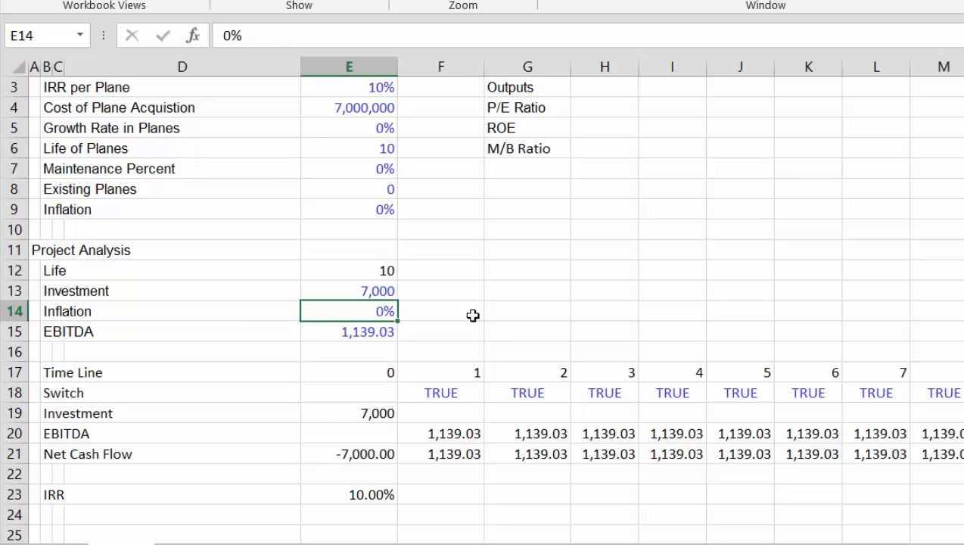
key("Up")
key("Up")
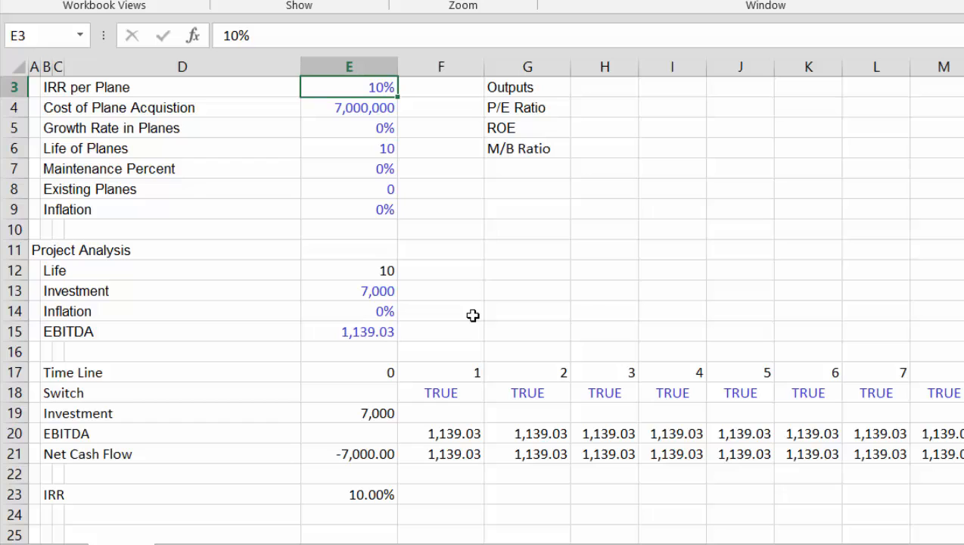
key("Down")
key("Down")
key("Down")
key("Down")
key("Down")
key("Down")
key("Down")
key("Down")
key("Down")
key("Down")
key("Down")
key("Down")
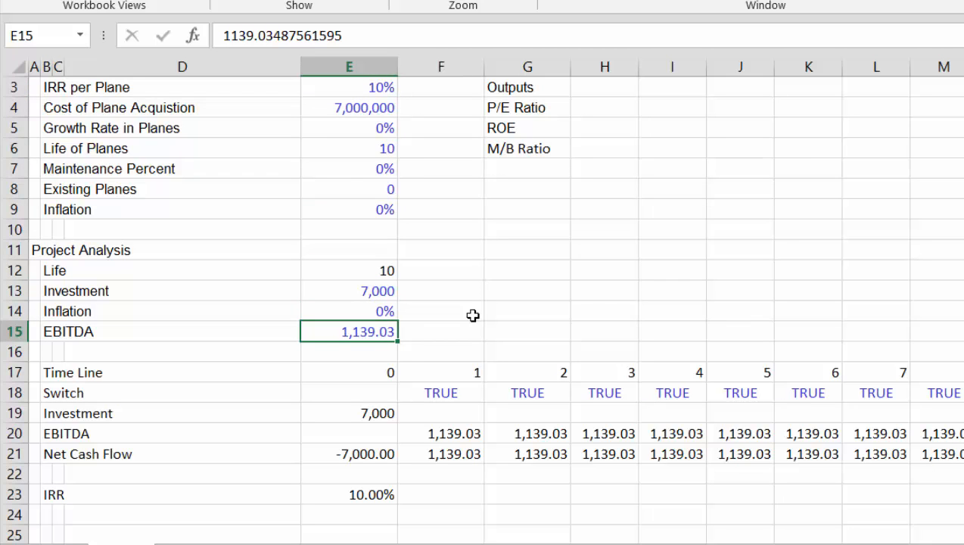
- Review the plane assumptions from acquisition cost to Life of Planes, and the Investment row of the project analysis
key("Up")
key("Up")
key("Up")
key("Up")
key("Up")
key("Up")
key("Up")
key("Up")
key("Up")
key("Up")
key("Up")
key("Down")
key("Down")
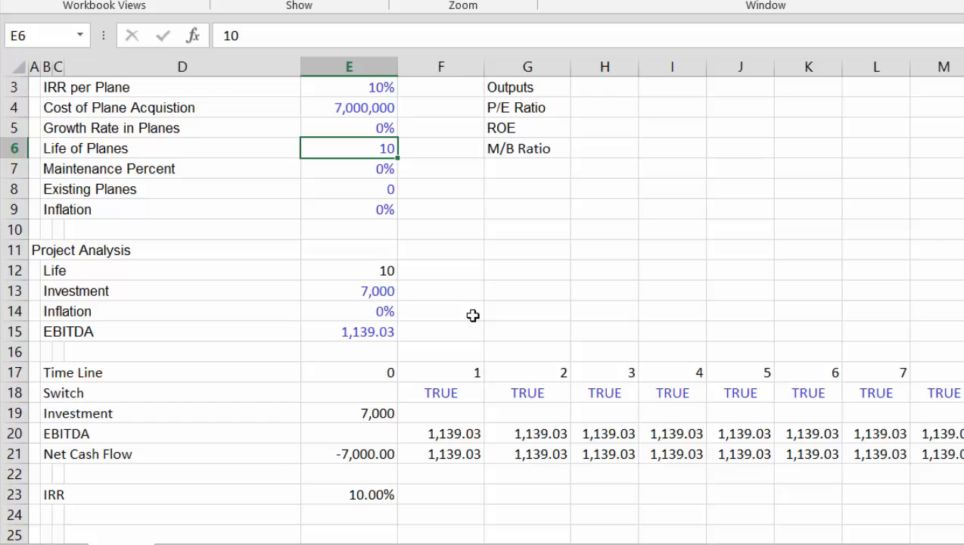
key("Down")
key("Down")
key("Down")
key("Down")
key("Down")
key("Down")
key("Down")
key("Down")
key("Down")
key("Down")
key("Down")
key("Down")
key("Down")
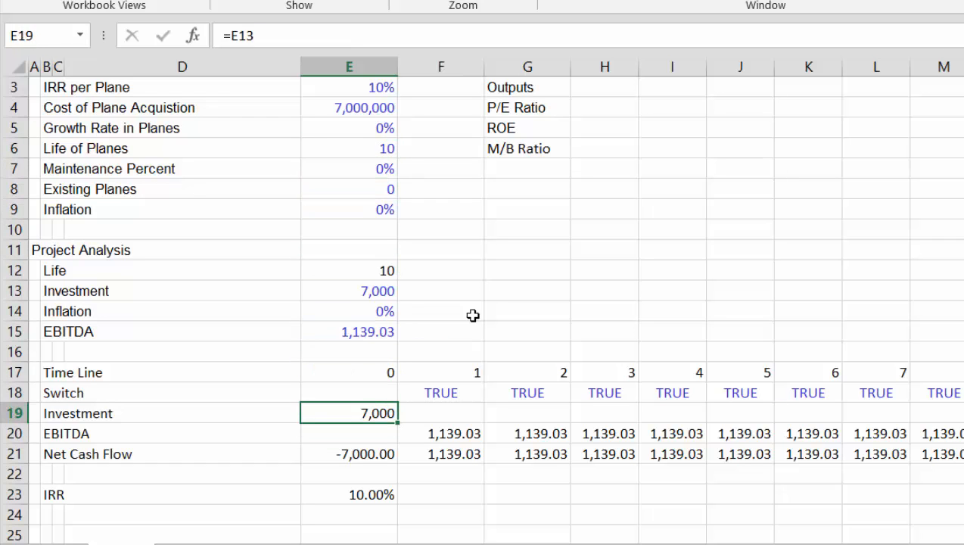
- Add the label EV/EBITDA in G7, below M/B Ratio in the Outputs list
key("Up")
key("Up")
key("Up")
key("Up")
key("Up")
key("Up")
key("Up")
key("Up")
key("Up")
key("Up")
key("Up")
key("Up")
key("Up")
key("Up")
key("Up")
key("Up")
key("Right")
key("Right")
key("Right")
key("Down")
key("Down")
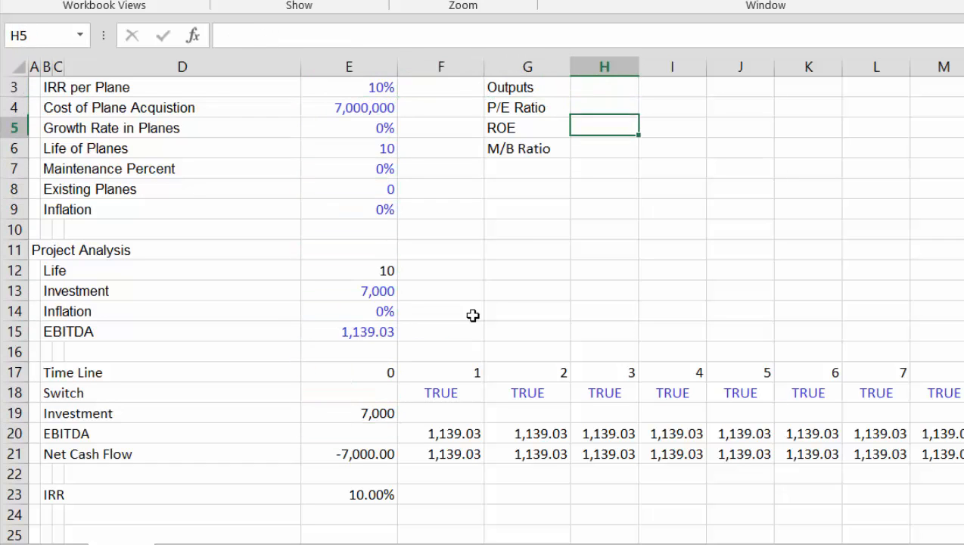
key("Down")
key("Left")
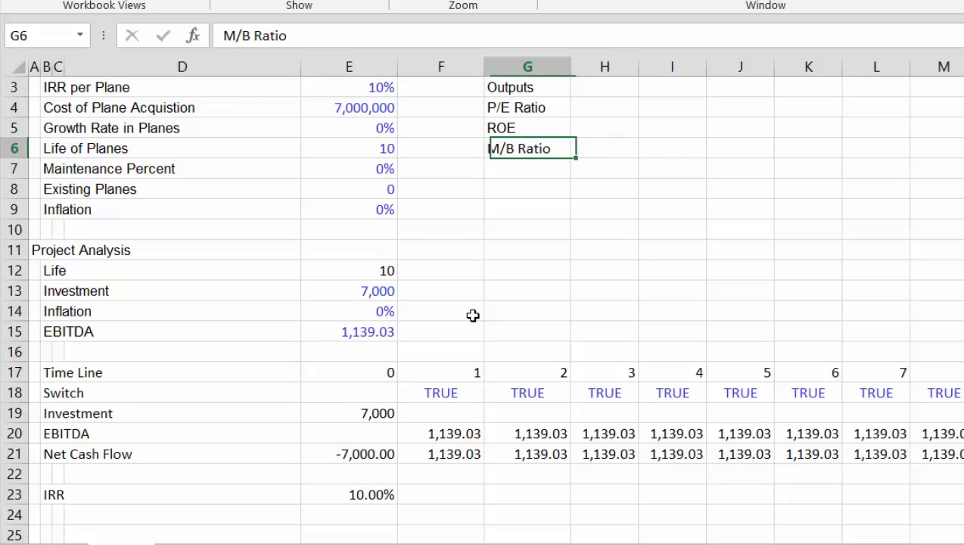
key("Down")
type("EV/")
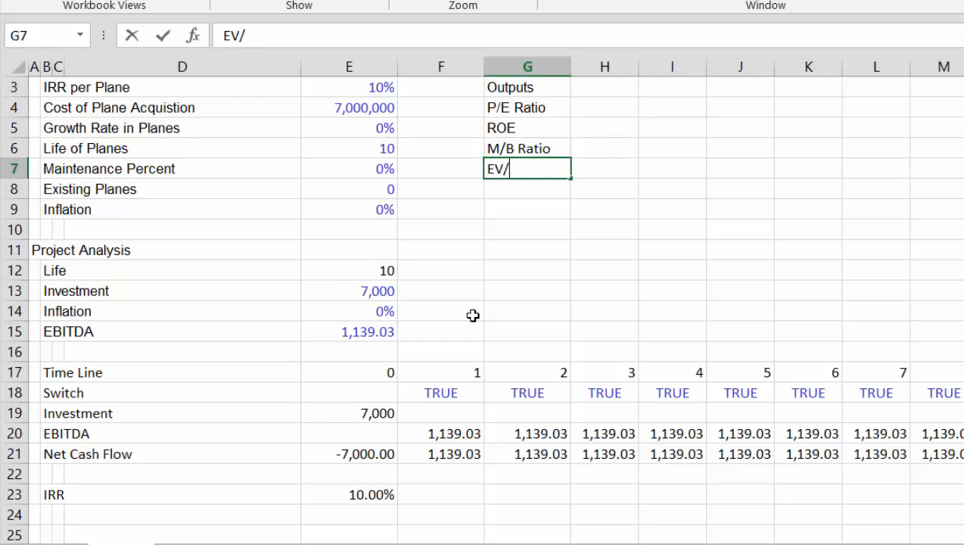
type("EBIDA")
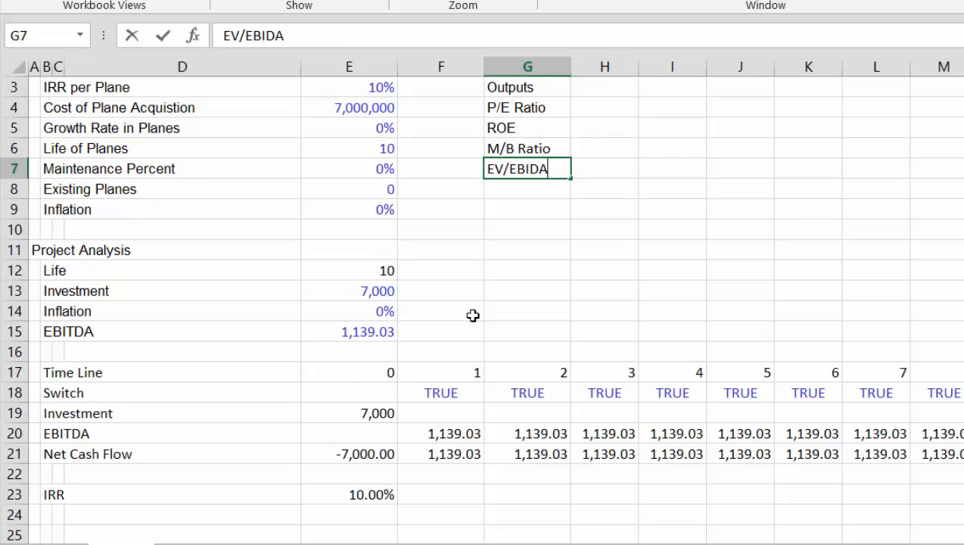
key("BackSpace")
key("BackSpace")
key("BackSpace")
type("ITDA")
key("Return")
- Enter the label Straight Line Depreciation in B25, leaving one blank row below IRR
key("Up")
key("Up")
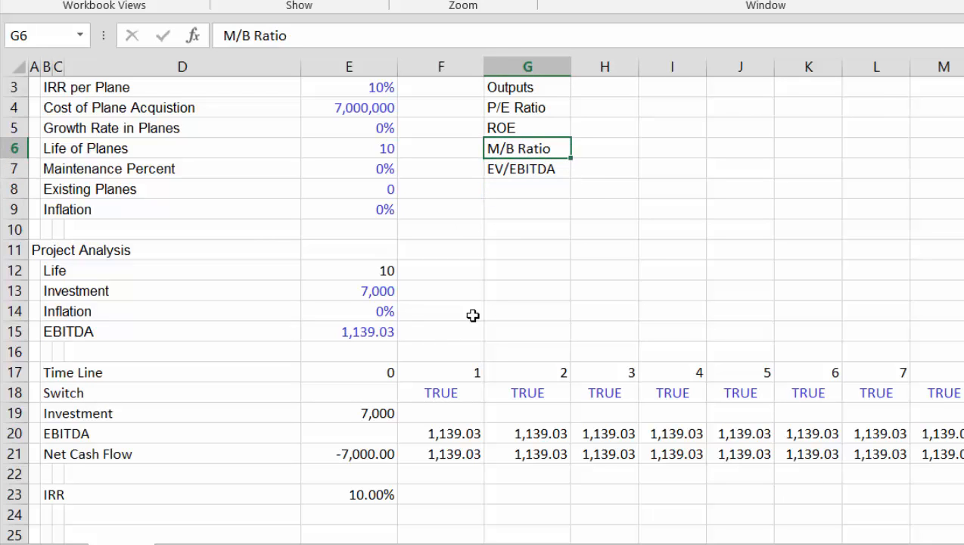
key("Down")
key("Down")
key("Down")
key("Down")
key("Down")
key("Down")
key("Down")
key("Down")
key("Down")
key("Down")
key("Down")
key("Down")
key("Down")
key("Down")
key("Down")
key("Down")
key("Left")
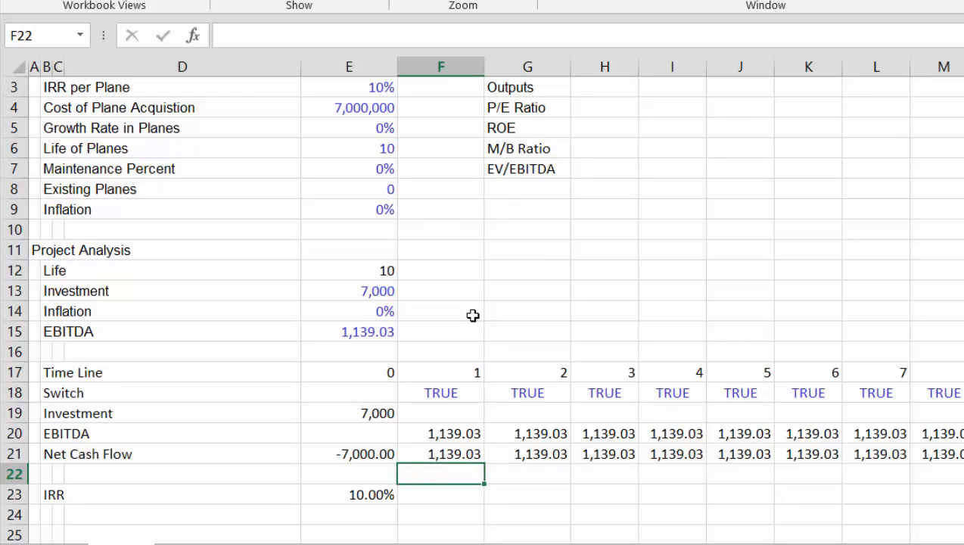
key("Left")
key("Down")
key("Down")
key("Left")
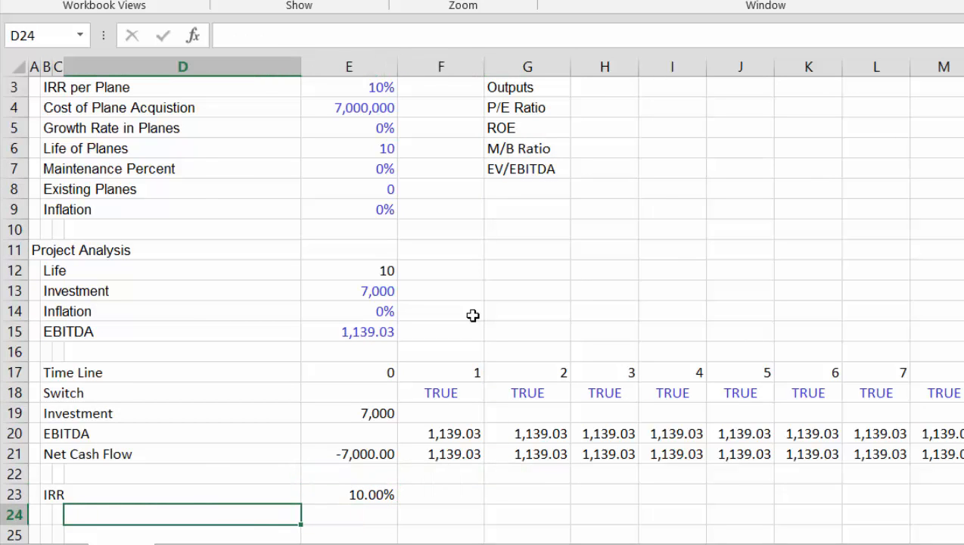
key("Down")
key("Down")
key("Down")
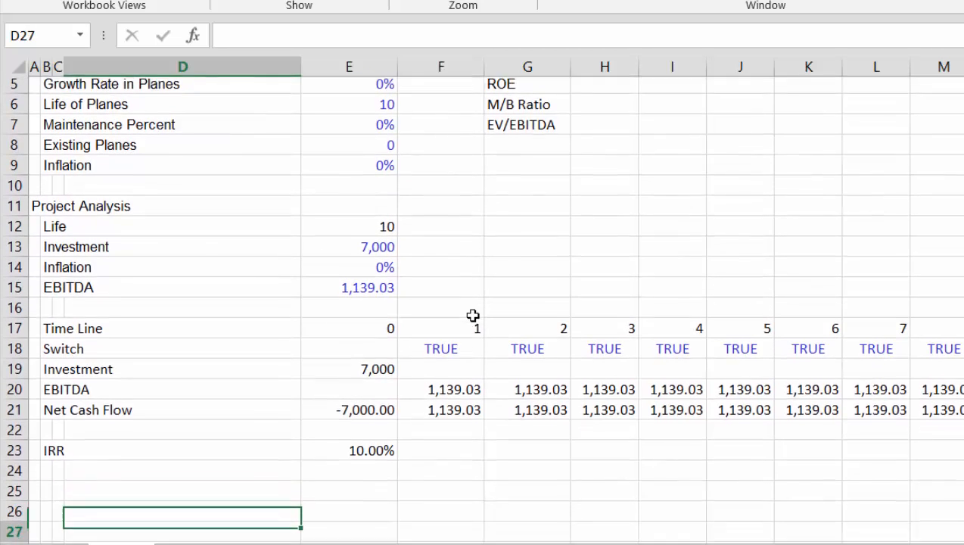
key("Up")
key("Up")
key("Left")
key("Up")
key("Down")
key("Left")
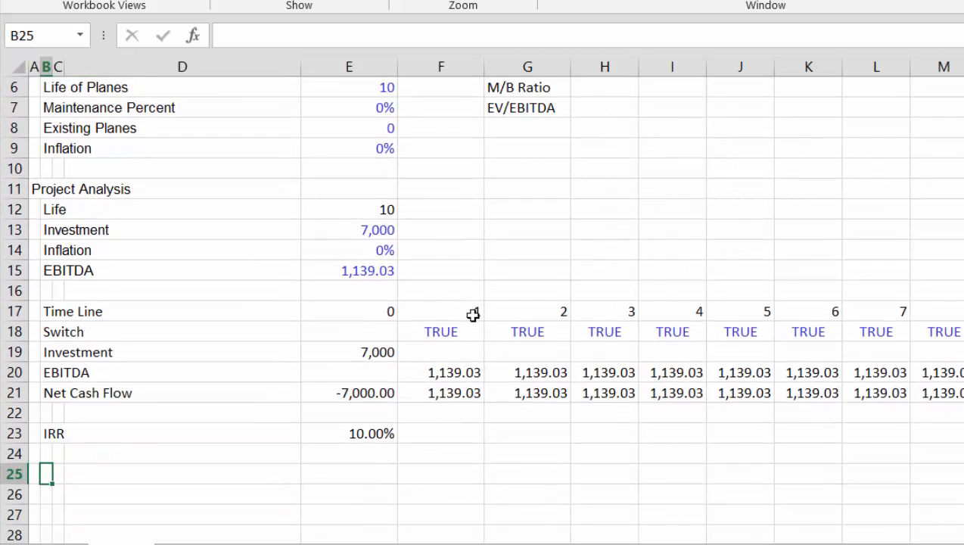
type("De")
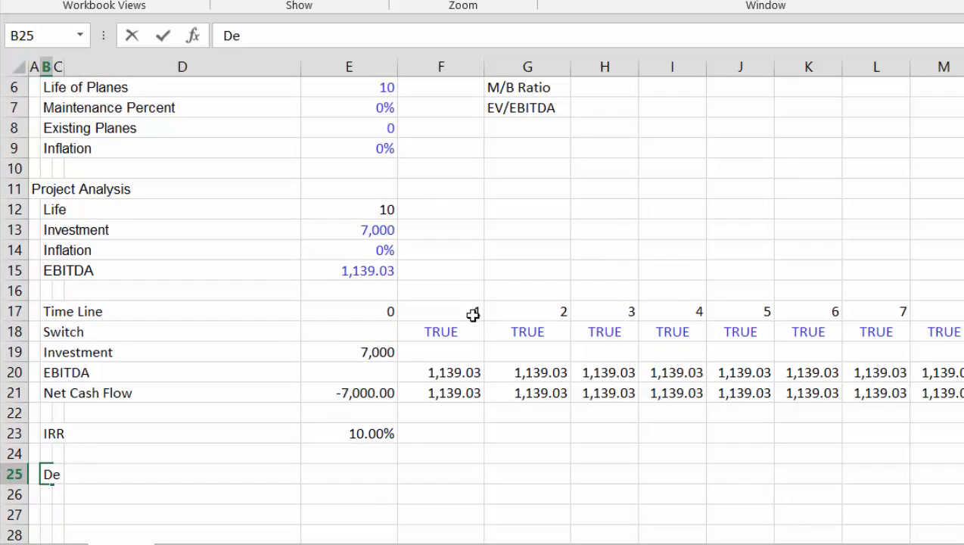
key("BackSpace")
key("BackSpace")
type("St")
key("BackSpace")
type("traight Line")
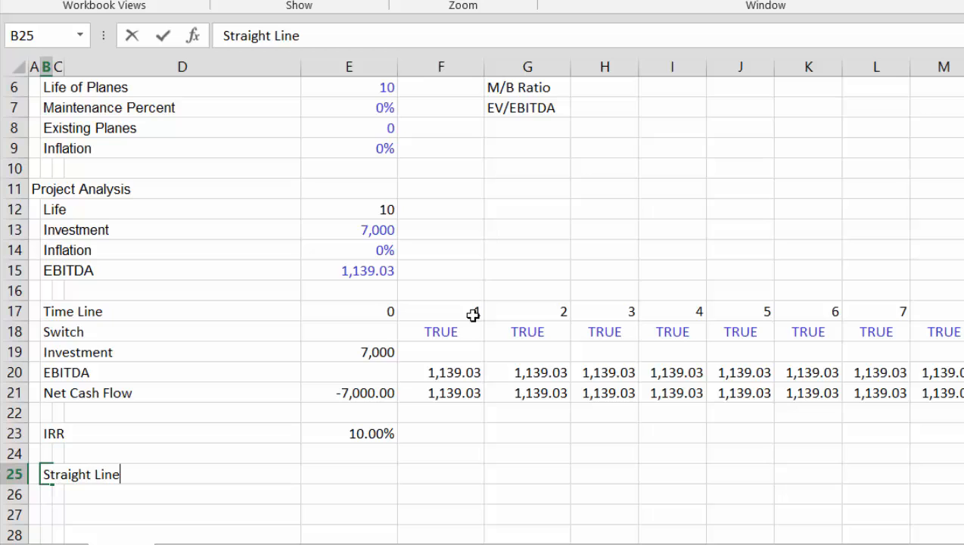
type(" Depreciat")
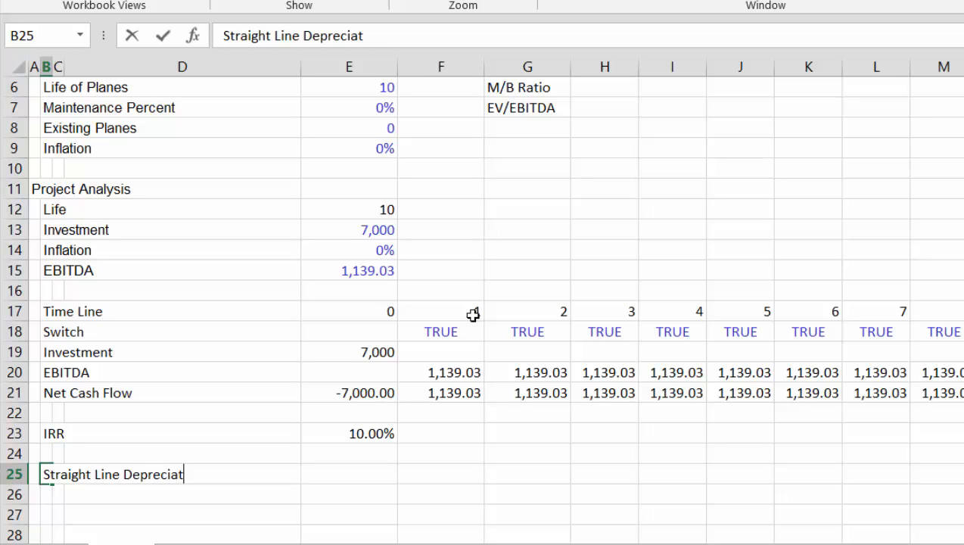
type("ion")
key("Return")
- Enter the formula =1/E12 in E25 for the straight line depreciation rate and format it as a percentage
key("Up")
key("Right")
key("Right")
key("Right")
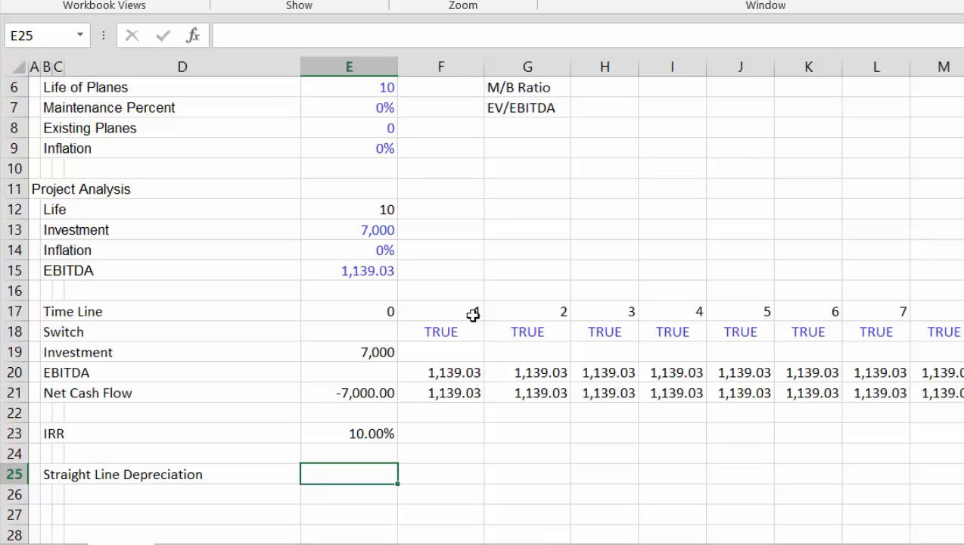
type("=1/")
key("Up")
key("Up")
key("Up")
key("Up")
key("Up")
key("Up")
key("Up")
key("Up")
key("Up")
key("Up")
key("Up")
key("Up")
key("Up")
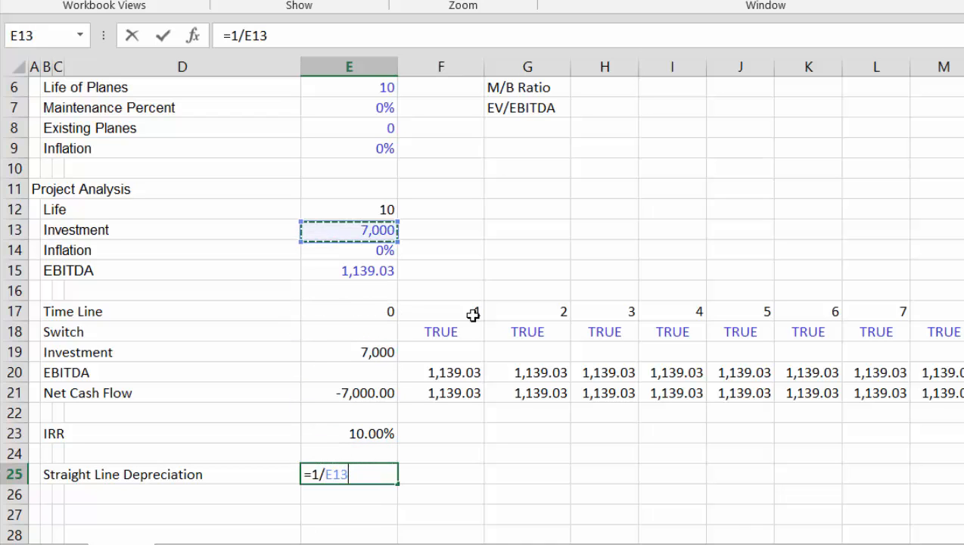
key("ctrl+Return")
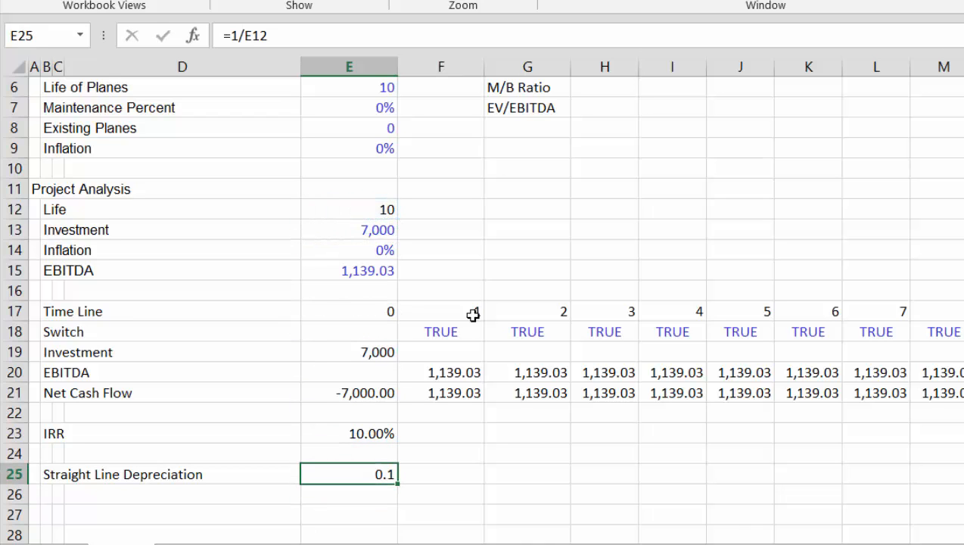
key("ctrl+shift+5")
key("Right")
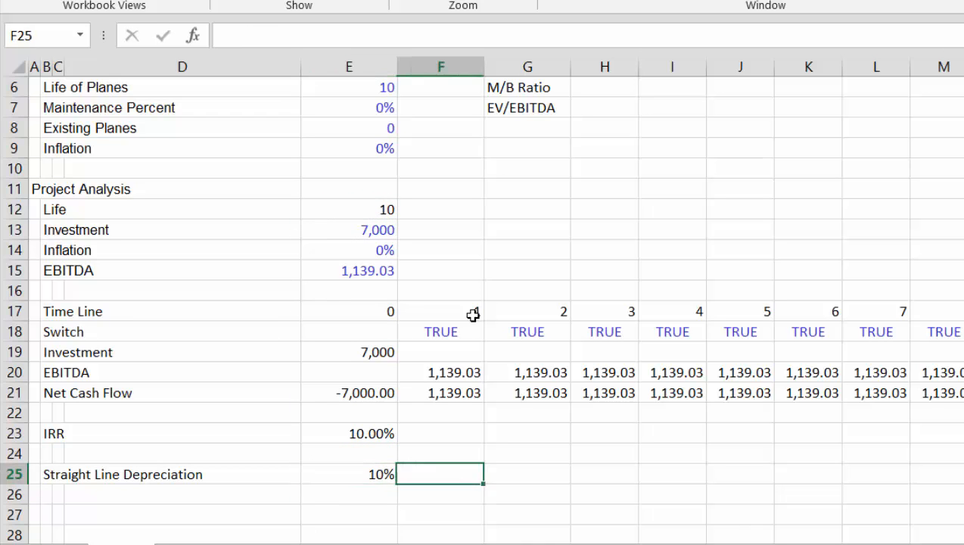
- Enter the formula =$E$19*$E$25*F18 in F25 to calculate straight line depreciation for year 1
type("=")
key("Up")
key("Up")
key("Up")
key("Up")
key("Up")
key("Up")
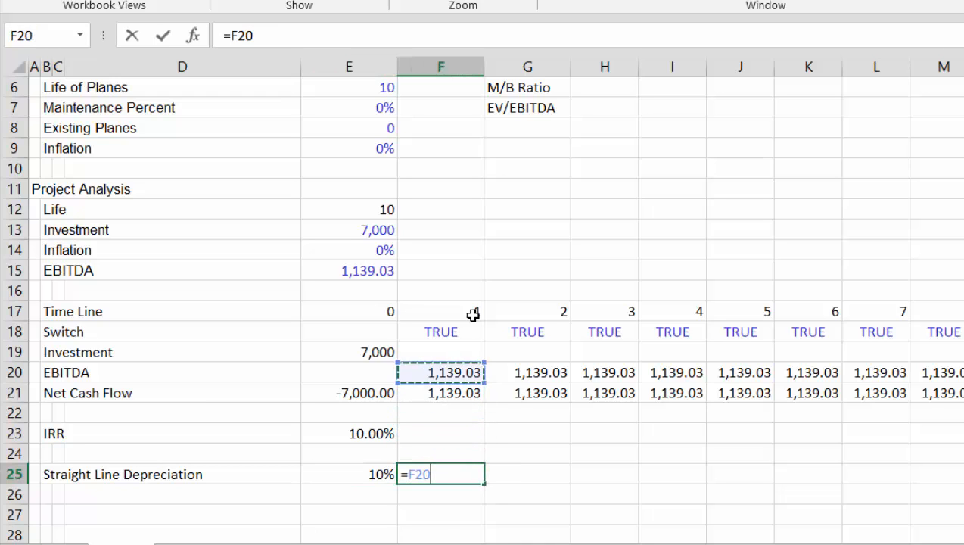
key("Left")
key("F4")
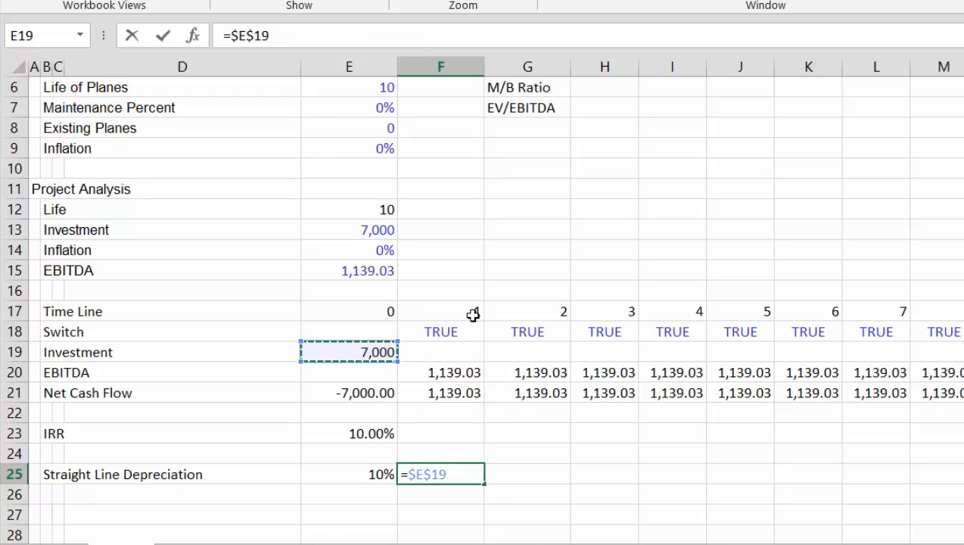
type("*")
key("Left")
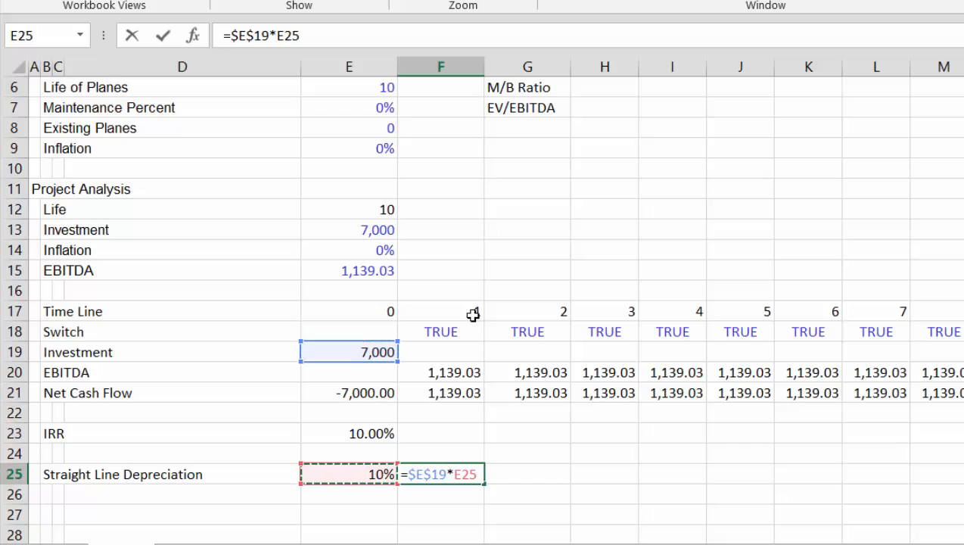
key("F4")
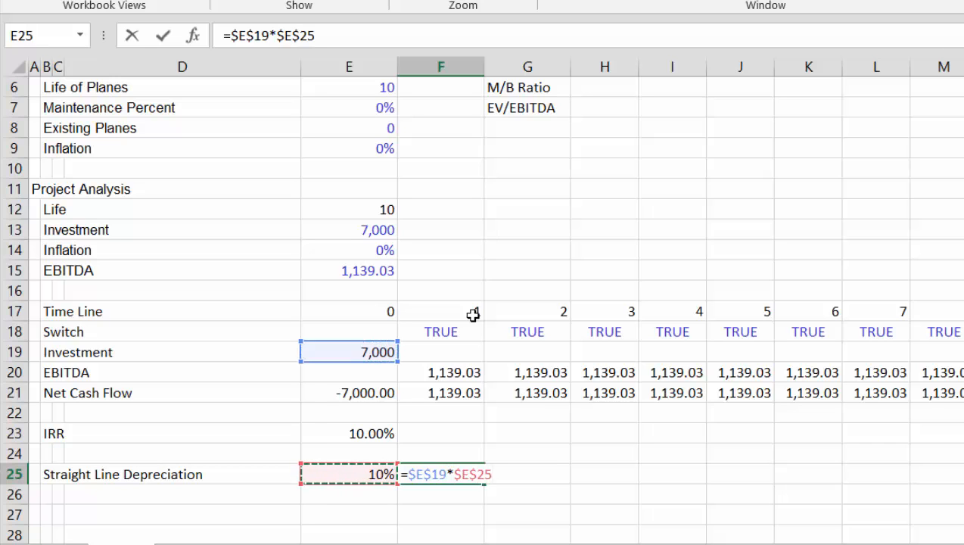
type("*")
key("Up")
key("Up")
key("Up")
key("Up")
key("Up")
key("Up")
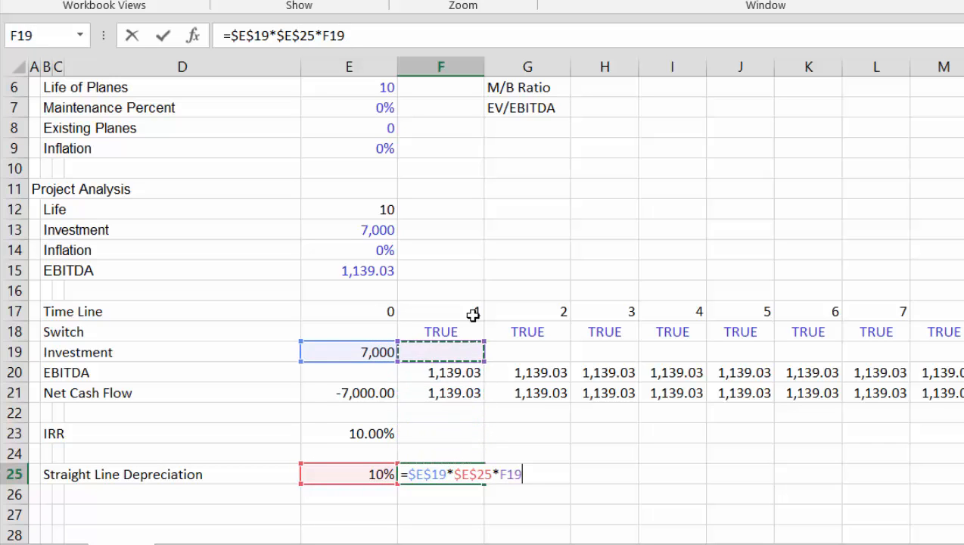
key("Up")
key("Return")
key("Up")
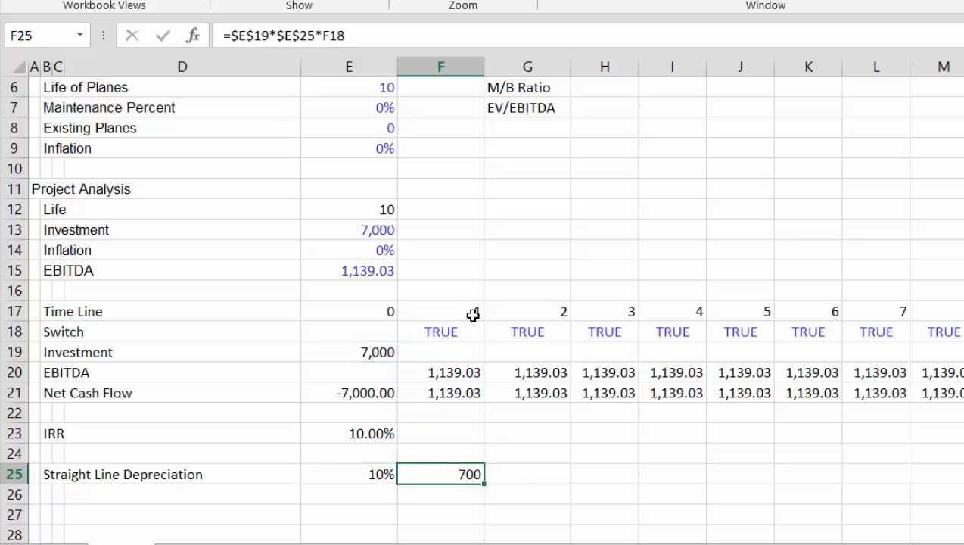
- Fill the year 1 straight line depreciation formula across the remaining years of row 25
key("ctrl+shift+Right")
key("ctrl+r")
key("Down")
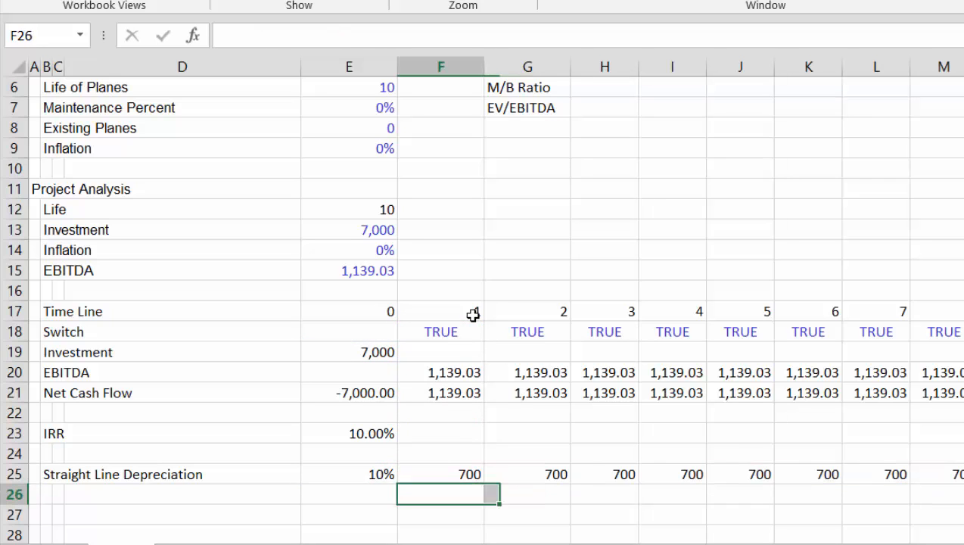
- Enter the label Net Investment Straight Line in B26, below Straight Line Depreciation
key("Left")
key("Left")
key("Left")
key("Left")
type("Net")
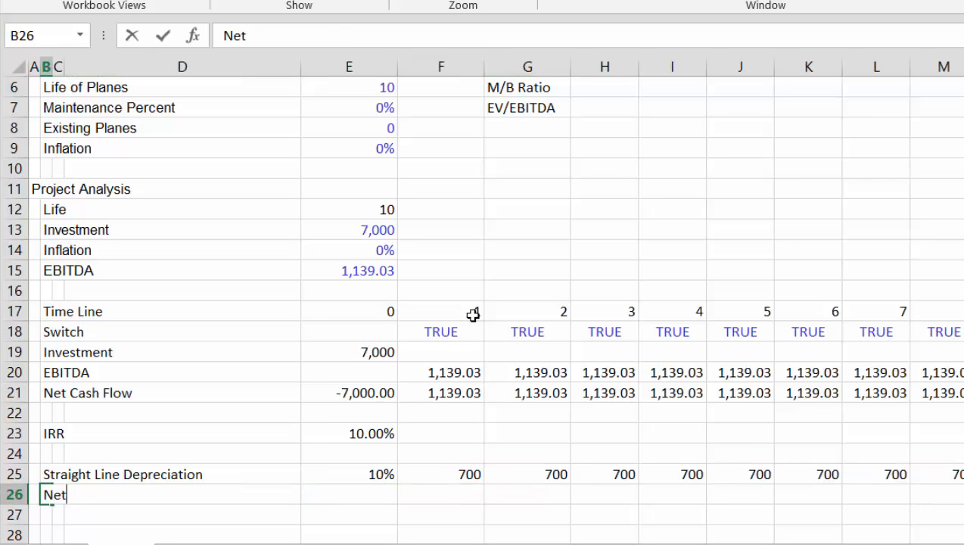
type(" Investment")
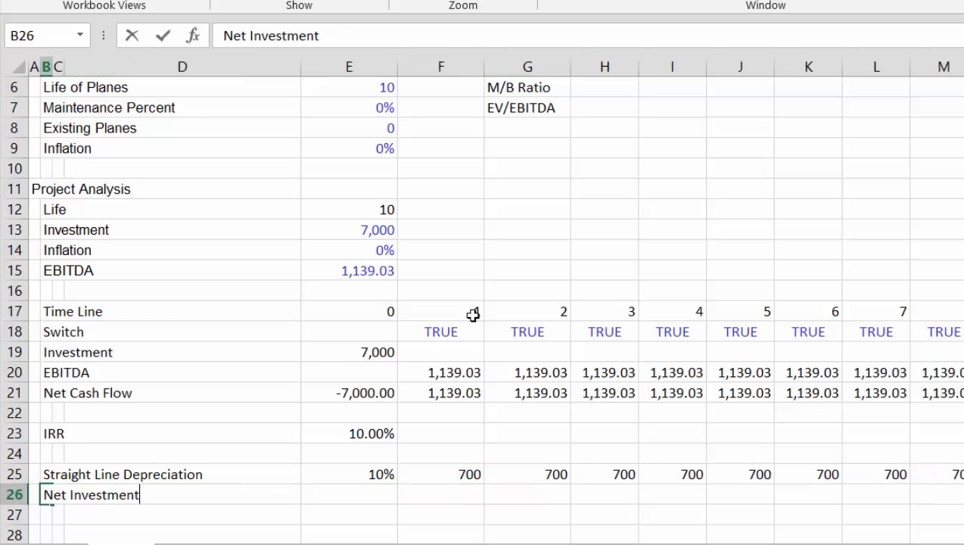
type(" Straig")
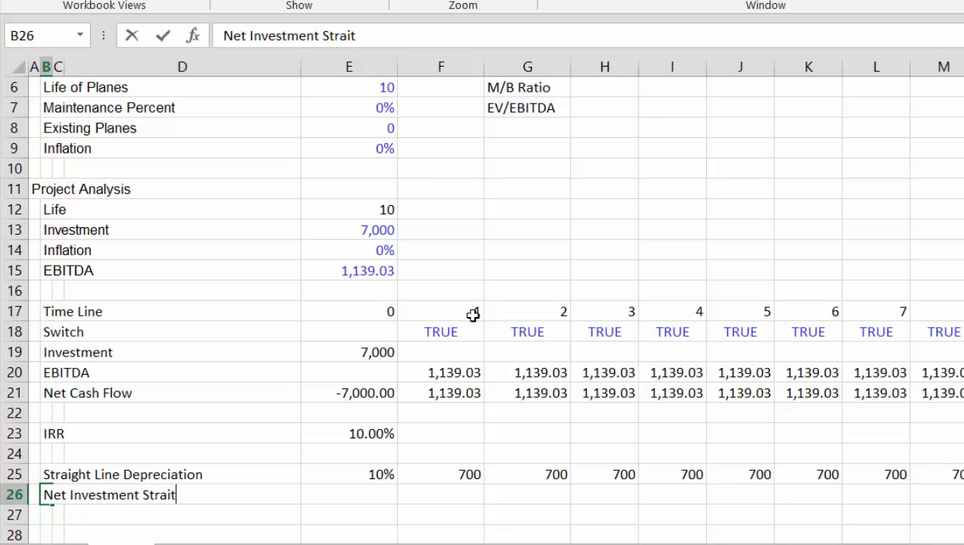
type("ht Line")
key("Return")
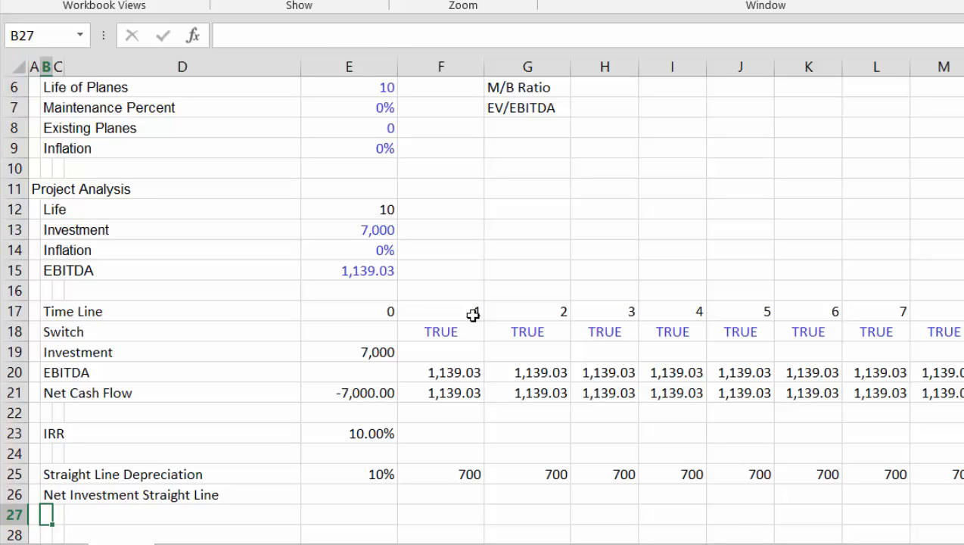
- Link the time 0 net investment in E26 to the initial Investment amount of 7,000
key("Up")
key("Right")
key("Right")
key("Right")
type("=")
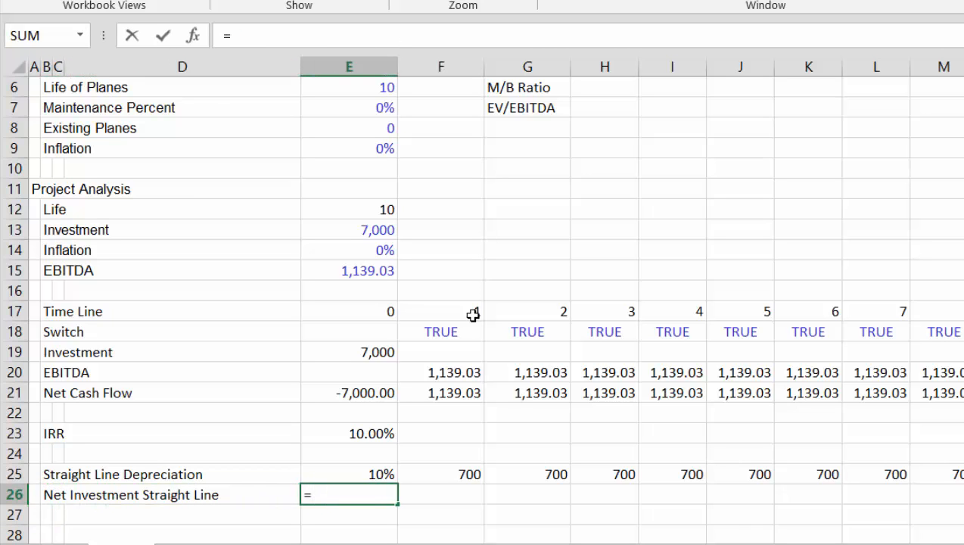
key("Up")
key("Up")
key("Up")
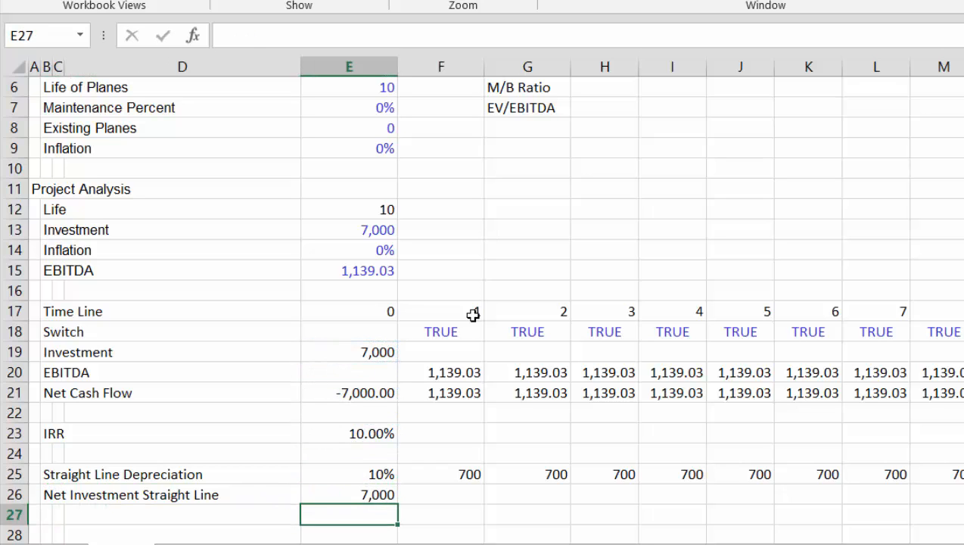
- Enter =E26-F25 in F26 for the year 1 net investment and fill it across the remaining years
key("Up")
key("Right")
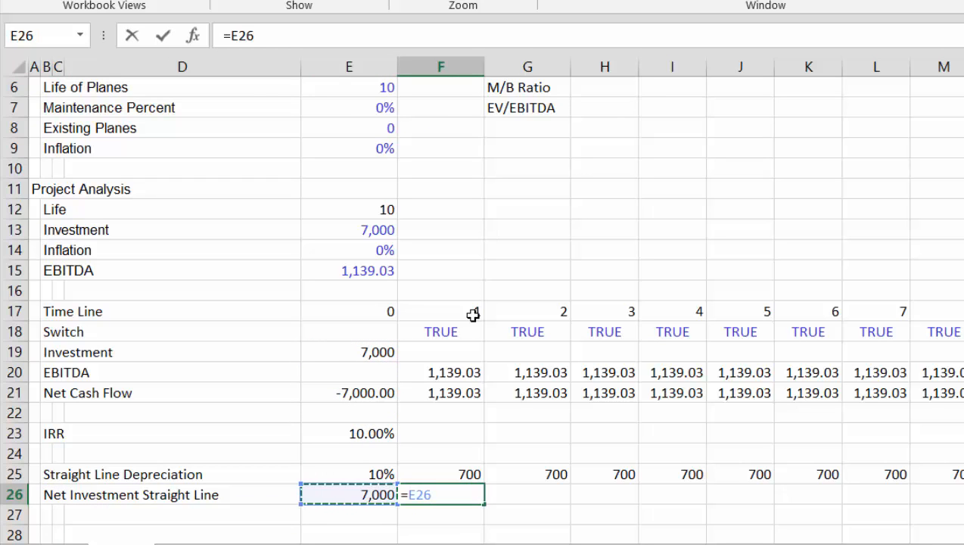
type("-")
key("Up")
key("ctrl+Return")
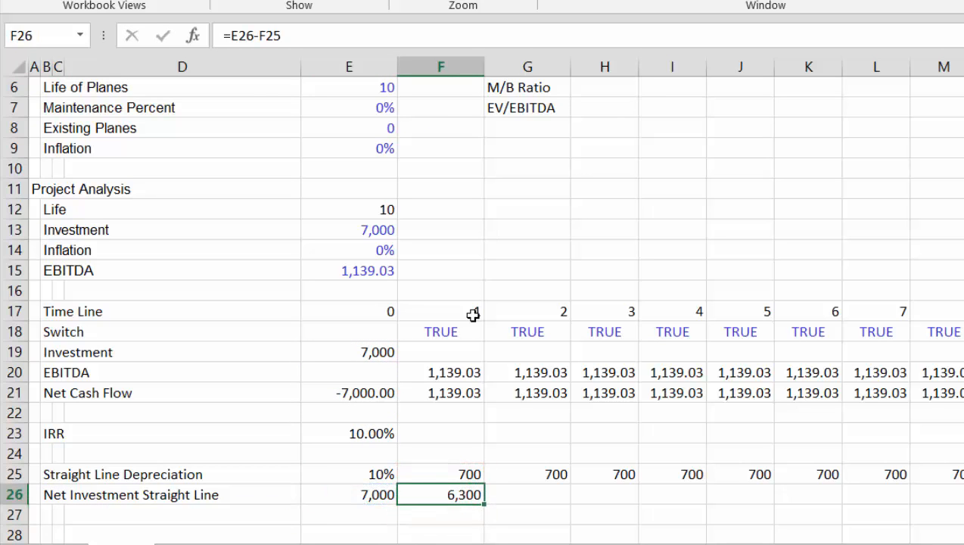
key("ctrl+shift+Right")
key("ctrl+r")
- Enter the label ROIC in B27, below Net Investment Straight Line
key("Down")
key("Left")
key("Left")
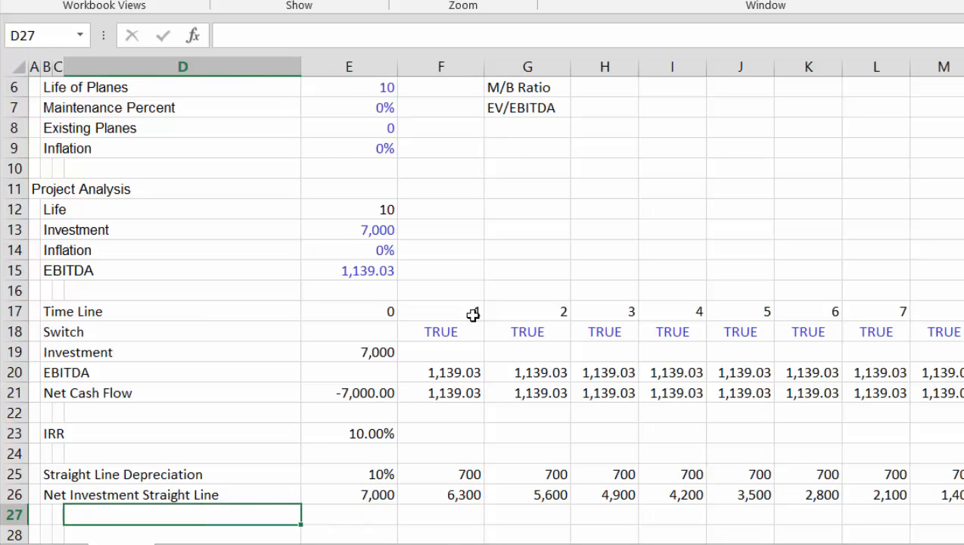
key("Up")
key("Right")
key("Right")
key("Down")
key("Left")
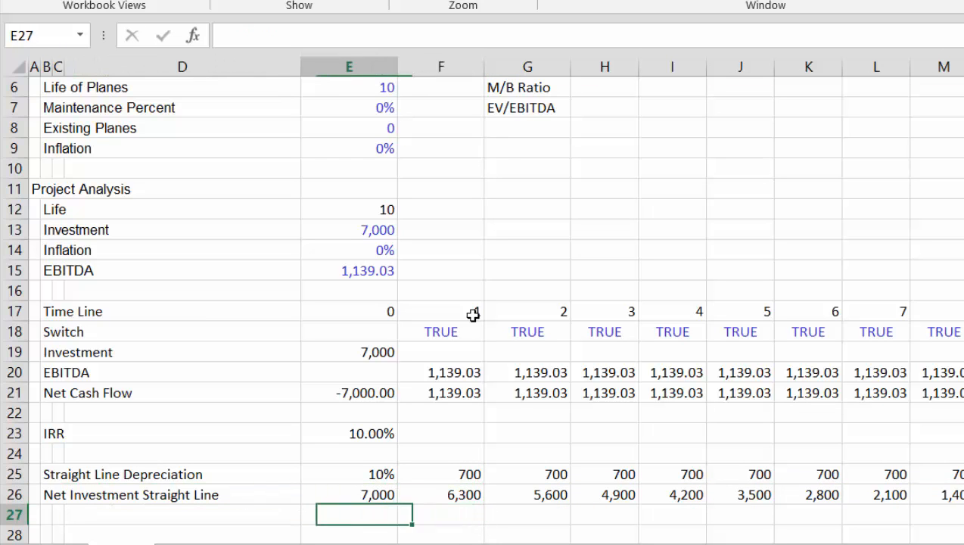
key("Left")
key("Left")
key("Left")
type("ROIC")
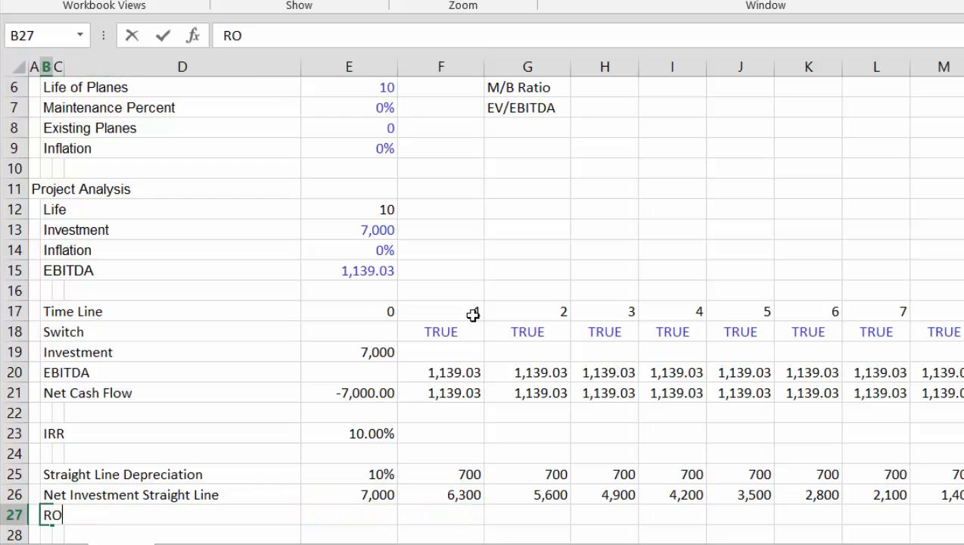
key("Return")
key("Up")
key("Right")
key("Right")
key("Right")
key("Right")
key("Right")
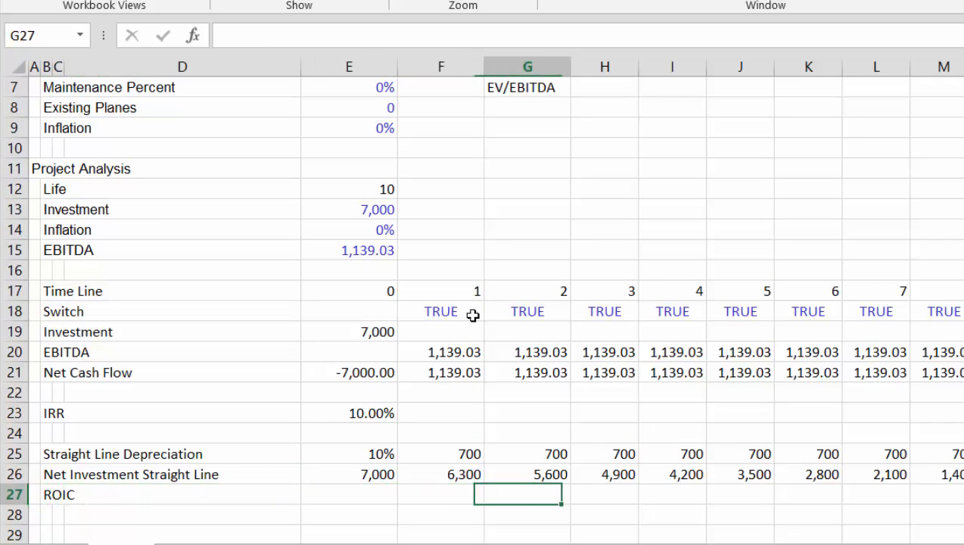
key("Left")
type("=")
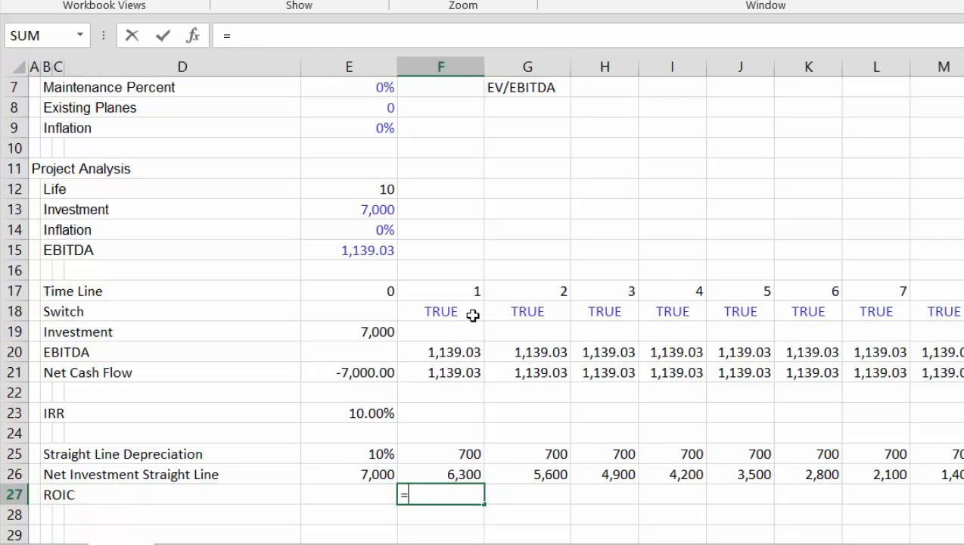
key("Escape")
- Replace the ROIC label in B27 with EBIT
key("Left")
key("Left")
key("Left")
key("Left")
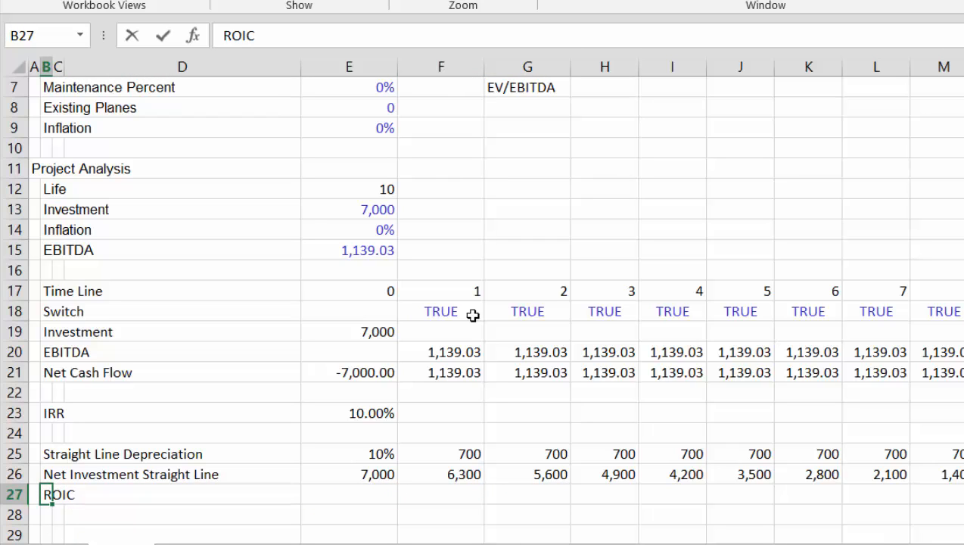
type("EBIT")
key("Return")
- Enter the formula =F20-F25 in F27 to calculate year 1 EBIT as EBITDA less depreciation
key("Up")
key("Right")
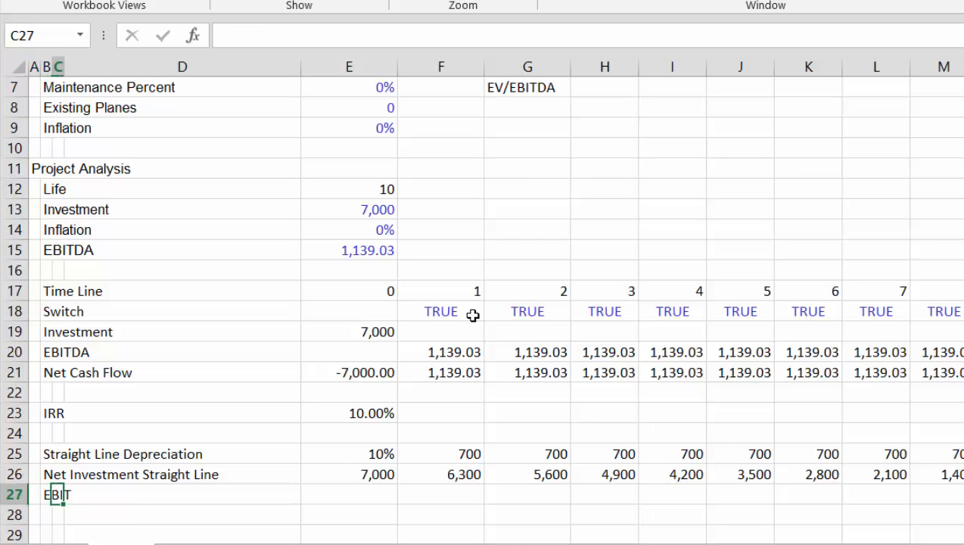
key("Right")
key("Right")
key("Right")
type("=")
key("Up")
key("Up")
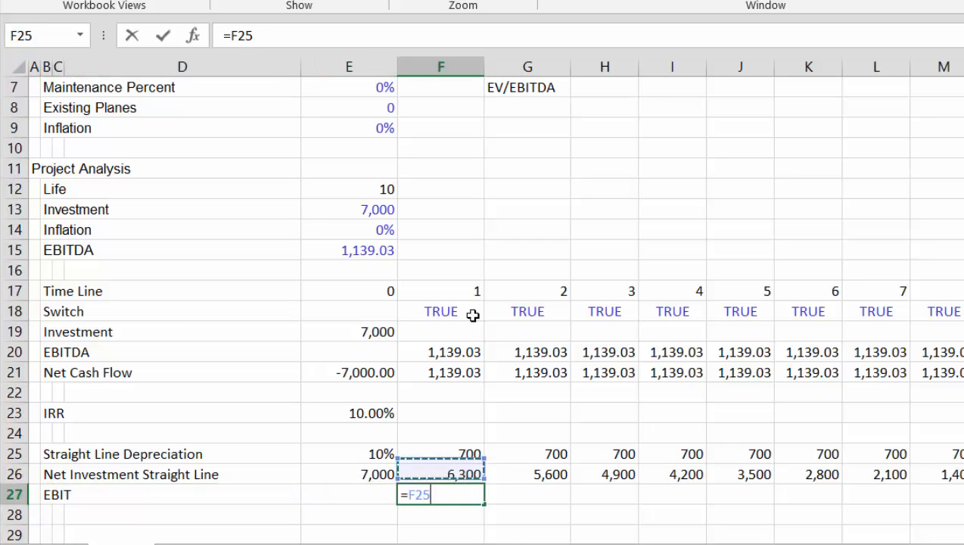
key("Up")
key("Up")
key("Up")
key("Up")
key("Up")
type("-")
key("Up")
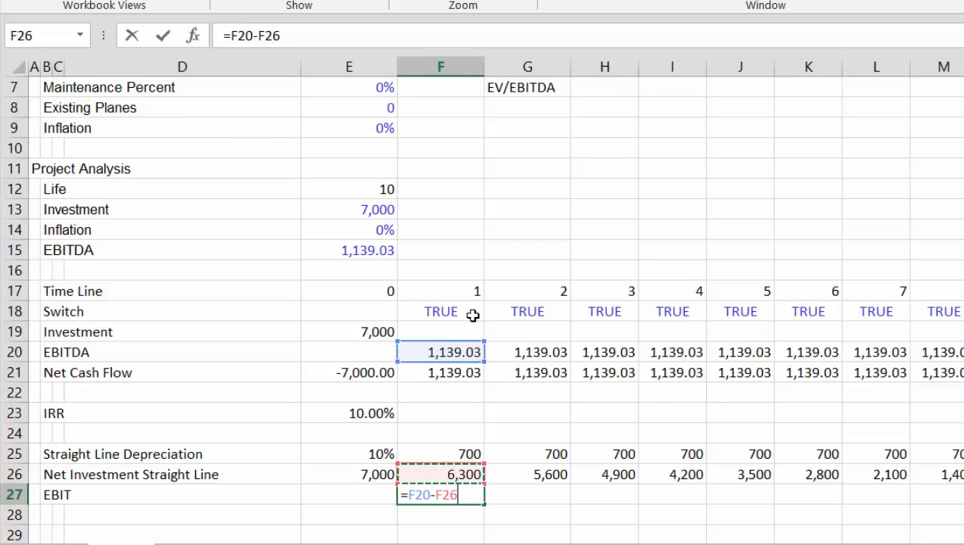
key("Up")
key("Return")
- Enter the label ROIC in B28, below EBIT
key("Left")
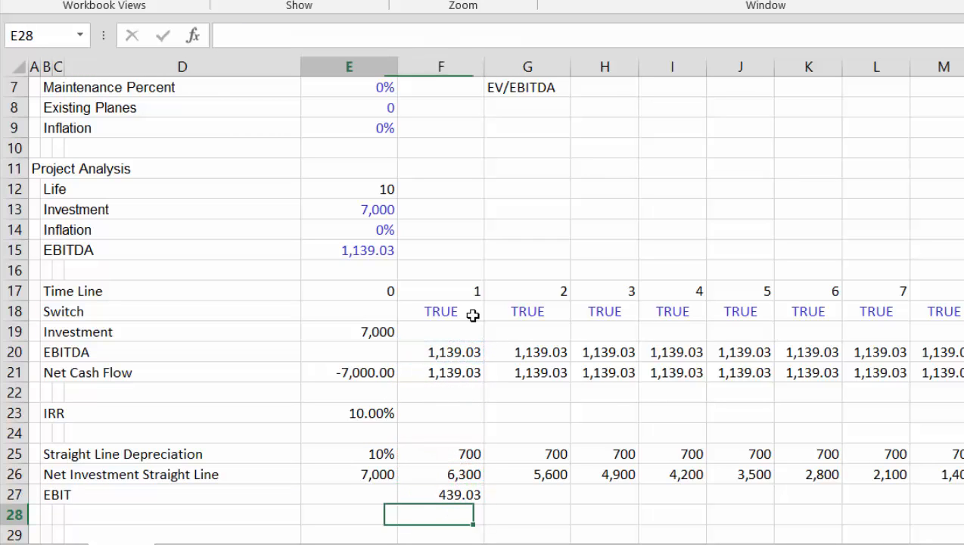
key("Left")
key("Left")
key("Left")
type("R")
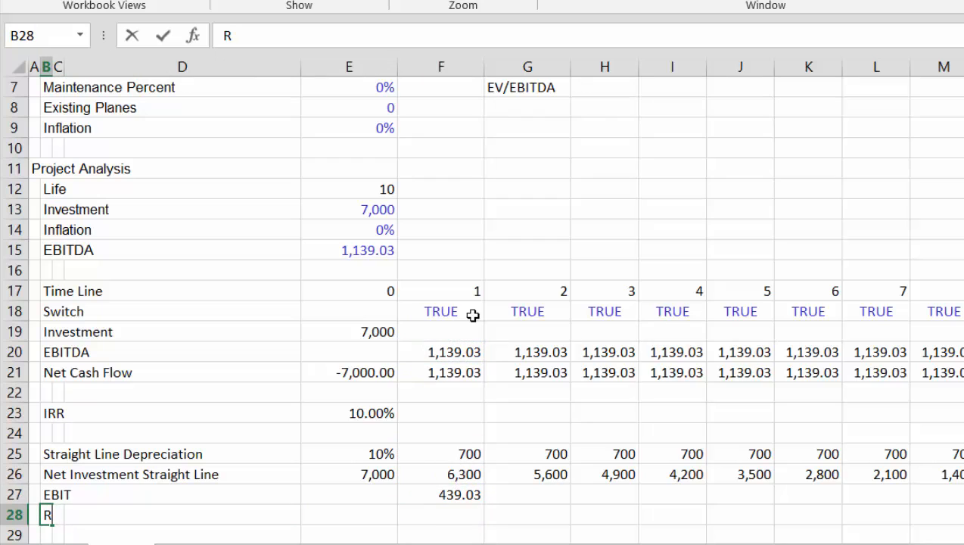
type("OCI")
key("BackSpace")
key("BackSpace")
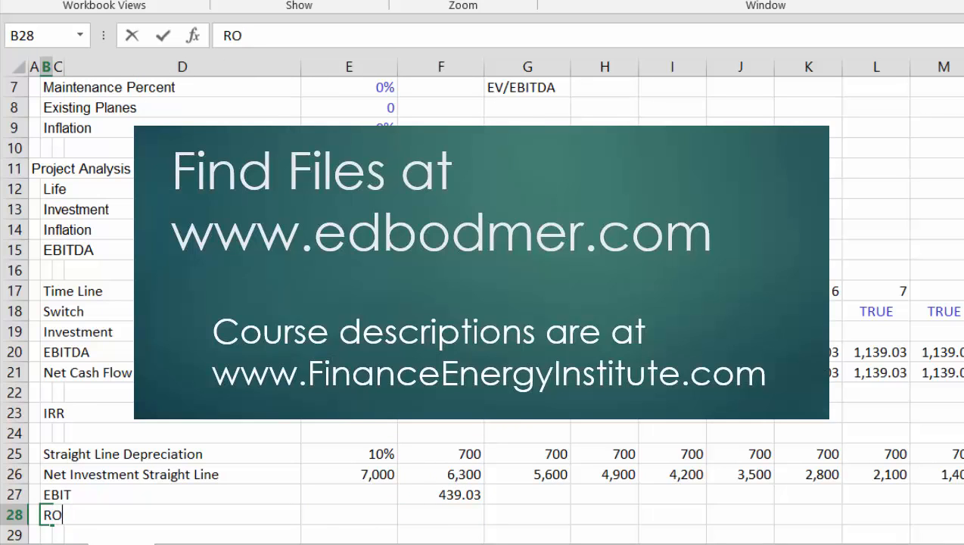
type("IC")
key("Return")
- Enter the formula =F27/E26 in F28 for year 1 ROIC on opening net investment and format it as a percentage
key("Up")
key("Right")
key("Right")
key("Right")
key("Right")
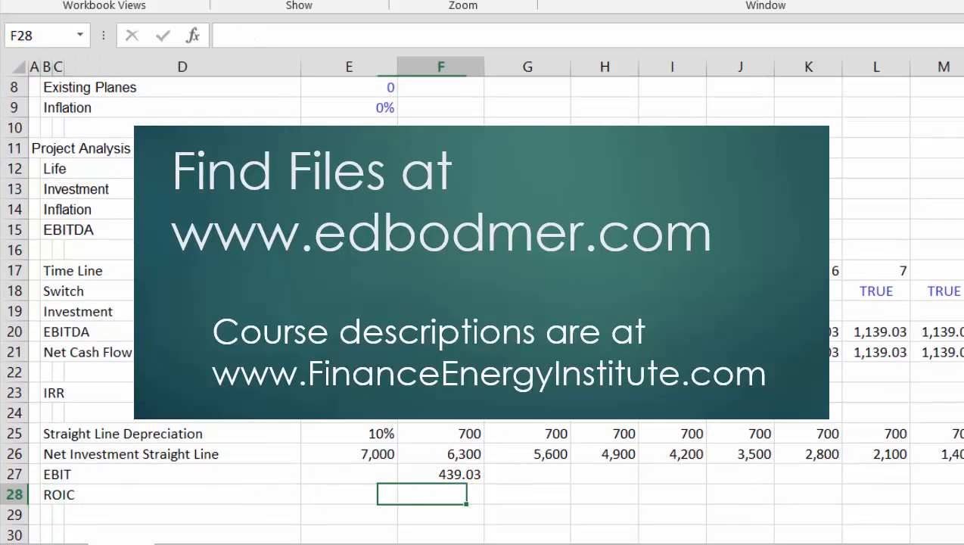
type("=")
key("Up")
type("/")
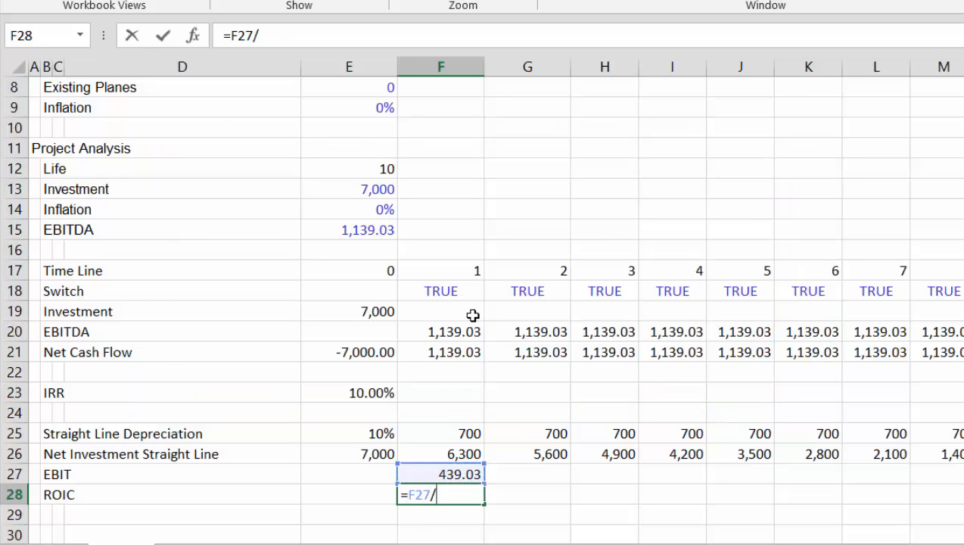
key("Up")
key("Up")
key("Left")
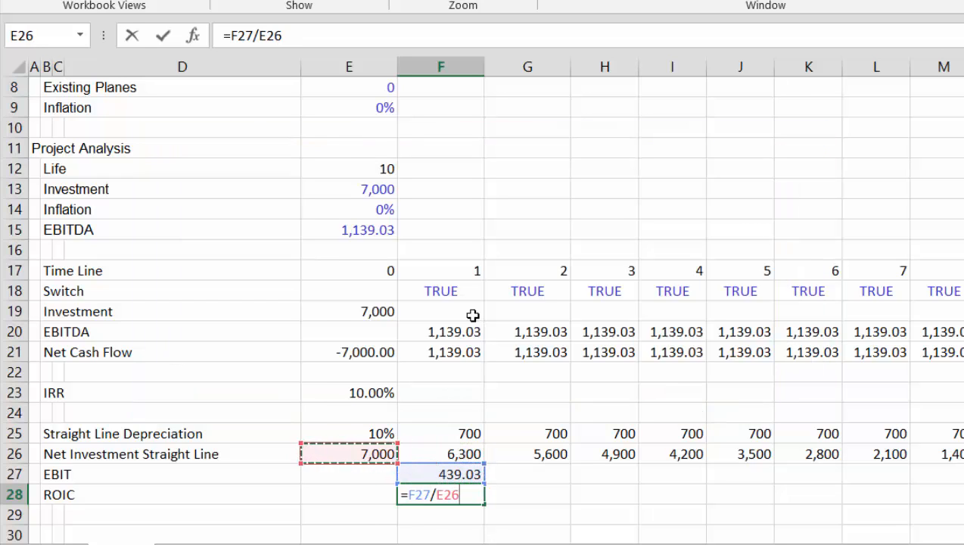
key("ctrl+Return")
key("ctrl+shift+5")
- Fill the EBIT and ROIC formulas from F27:F28 across the remaining years of the timeline
key("Up")
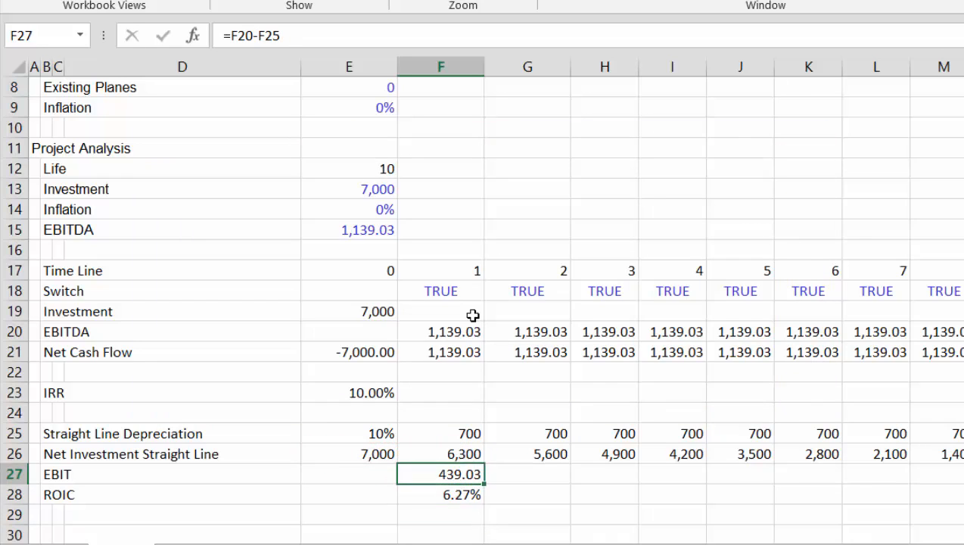
key("shift+Down")
key("ctrl+shift+r")
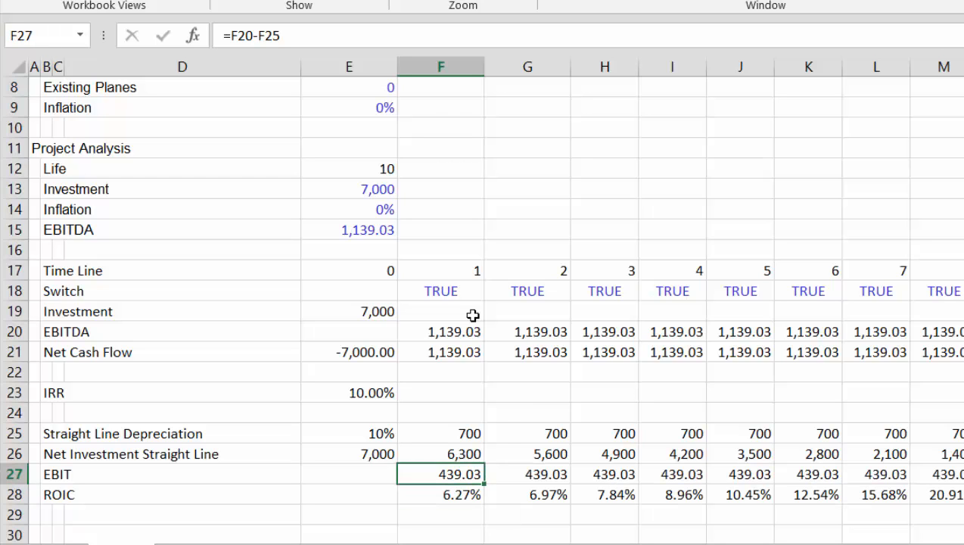
- Wrap the ROIC formula in F28 in an IF function that tests E26 before dividing F27 by E26
key("Down")
key("F2")
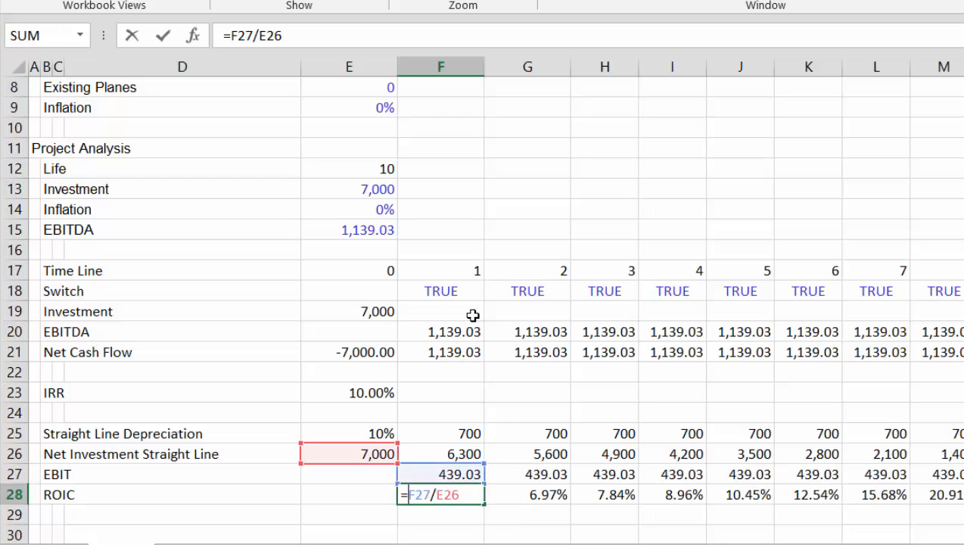
type("if(")
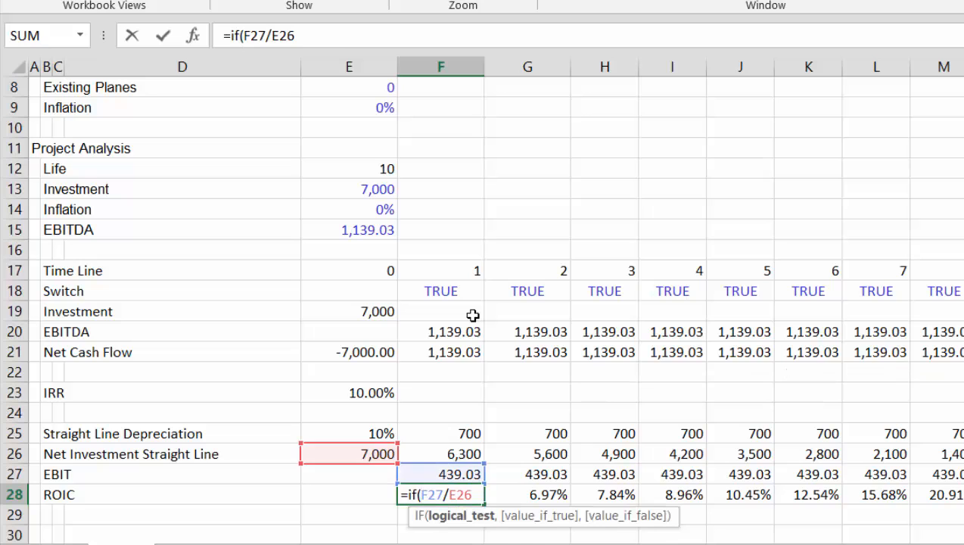
type("e26,")
key("Return")
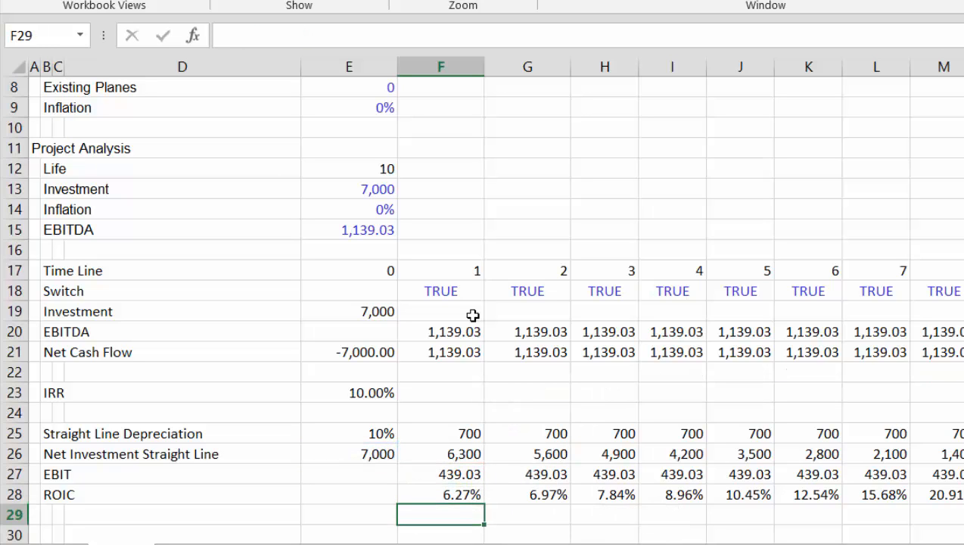
- Fill the IF-based ROIC formula from F28 across the remaining years of the timeline
key("Up")
key("ctrl+shift+Right")
key("Down")
key("Down")
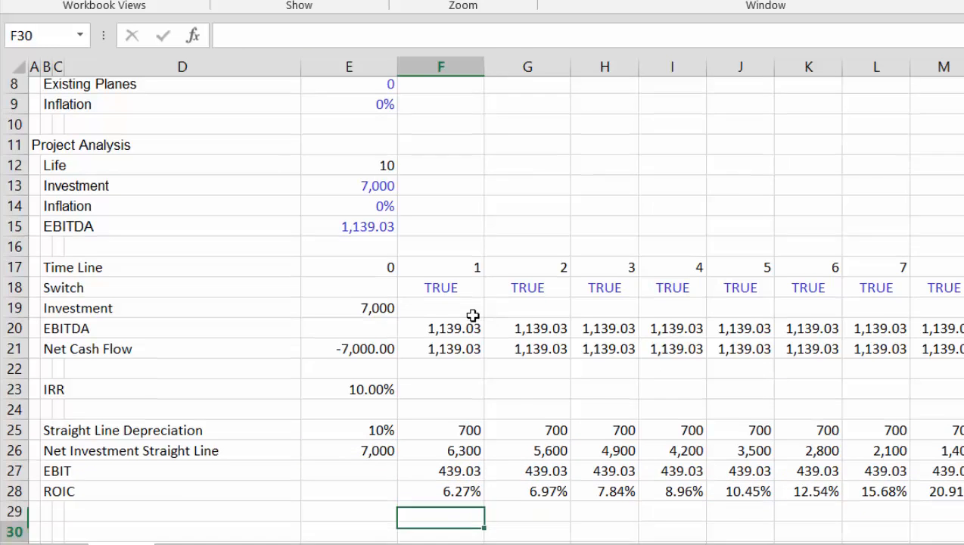
- Examine the ROIC formulas along row 28, including the years beyond the project life
key("Up")
key("Up")
key("Right")
key("Right")
key("Right")
key("Right")
key("Right")
key("Right")
key("Right")
key("Right")
key("Right")
key("Right")
key("Right")
key("Right")
key("Right")
key("Right")
key("Right")
key("Right")
key("Right")
key("Right")
key("Right")
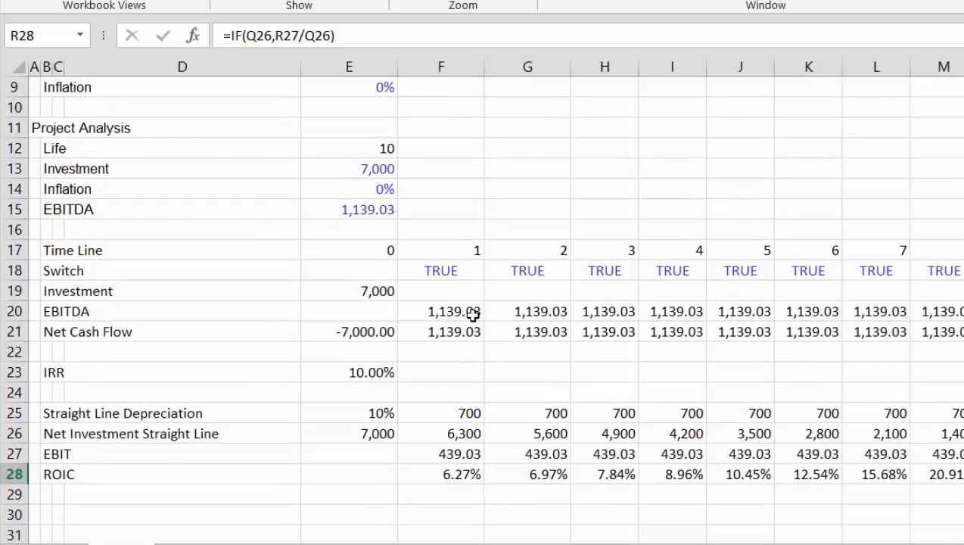
key("Left")
key("Left")
key("Left")
key("Left")
key("Left")
key("Left")
key("Left")
key("Left")
key("Left")
key("Left")
key("Left")
key("Left")
key("Left")
key("Left")
key("Home")
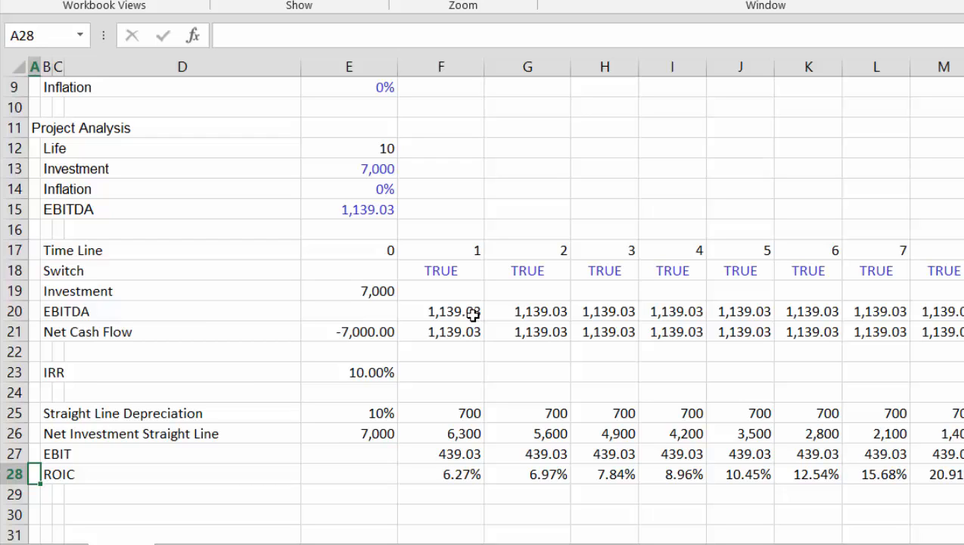
- Enter the label Weighted Average in B29, below ROIC
key("Down")
key("Right")
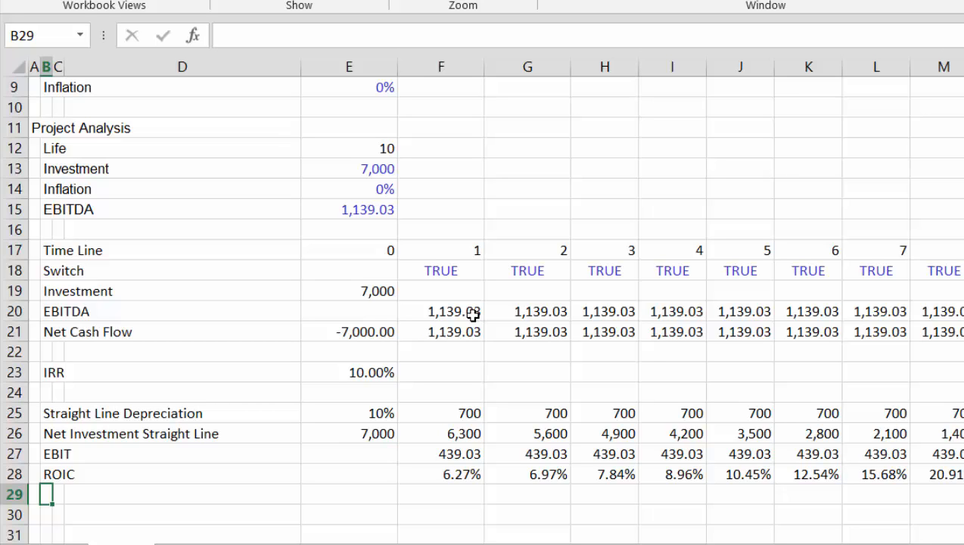
type("Weight ")
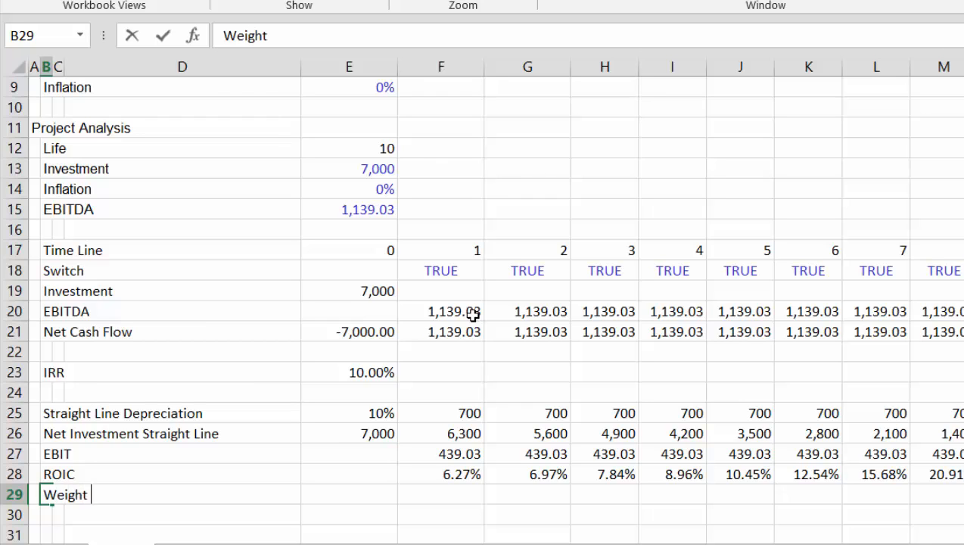
type("ed Average")
key("Return")
- Begin the weighted average formula in E29 with =NPER(E23,F27:AI27)/, using the IRR as rate and the EBIT row as payments
key("Up")
key("Right")
key("Right")
key("Right")
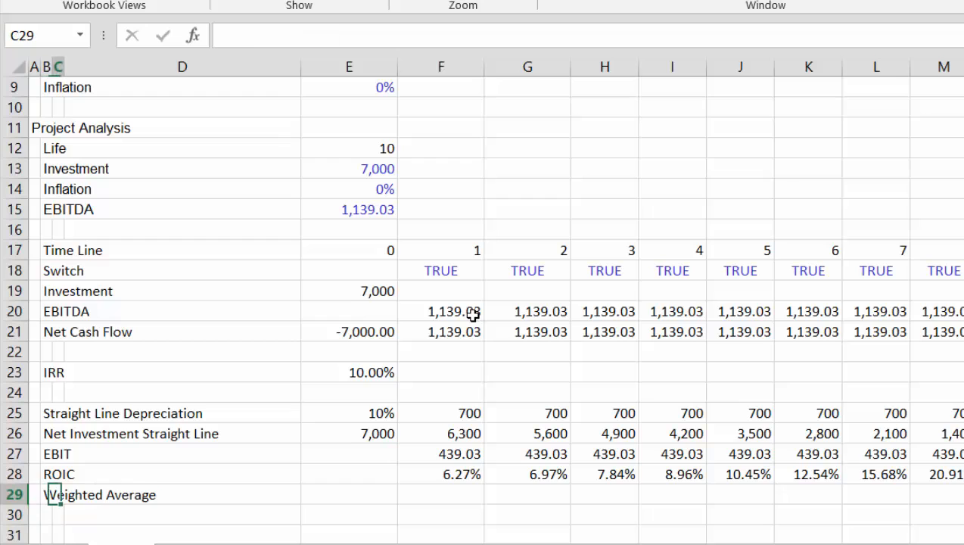
type("=")
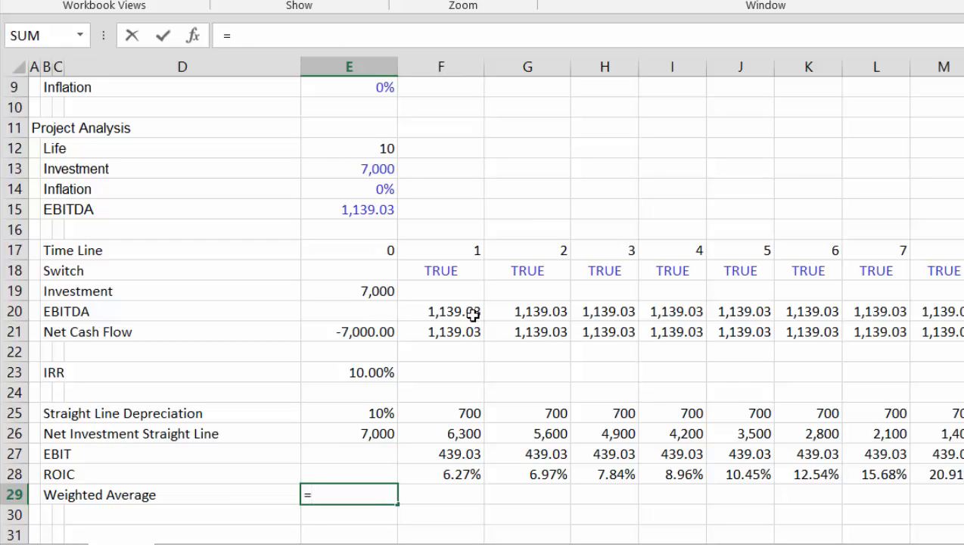
type("np")
key("Tab")
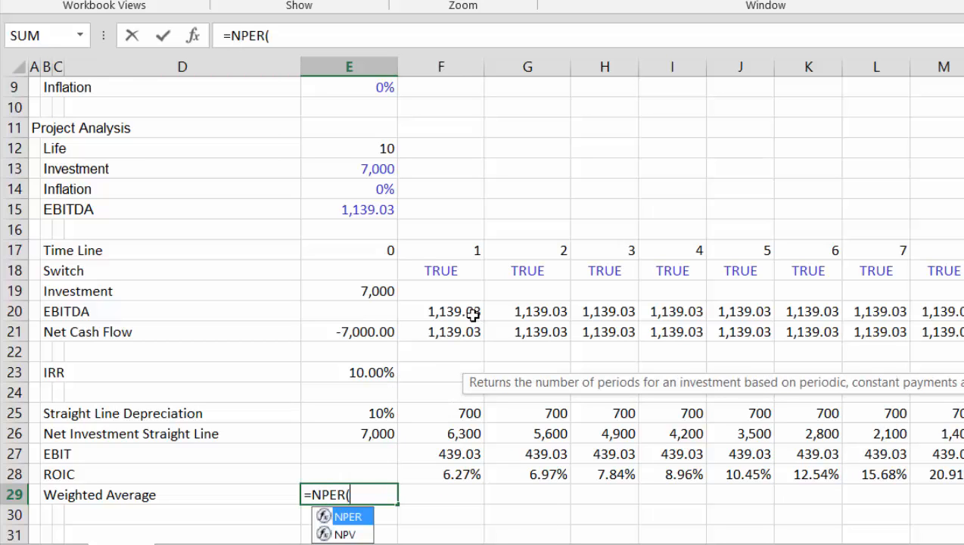
key("Up")
key("Up")
key("Up")
key("Up")
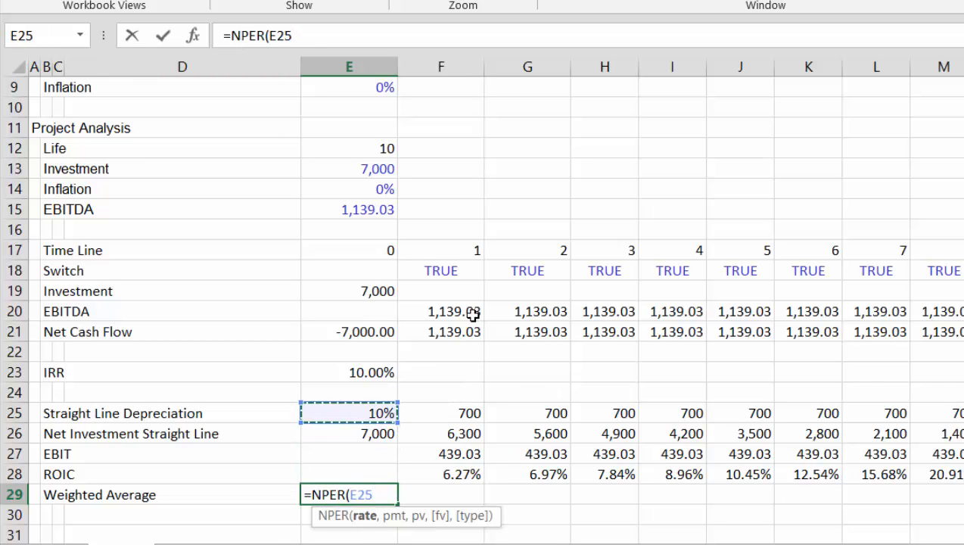
key("Up")
key("Up")
type(",")
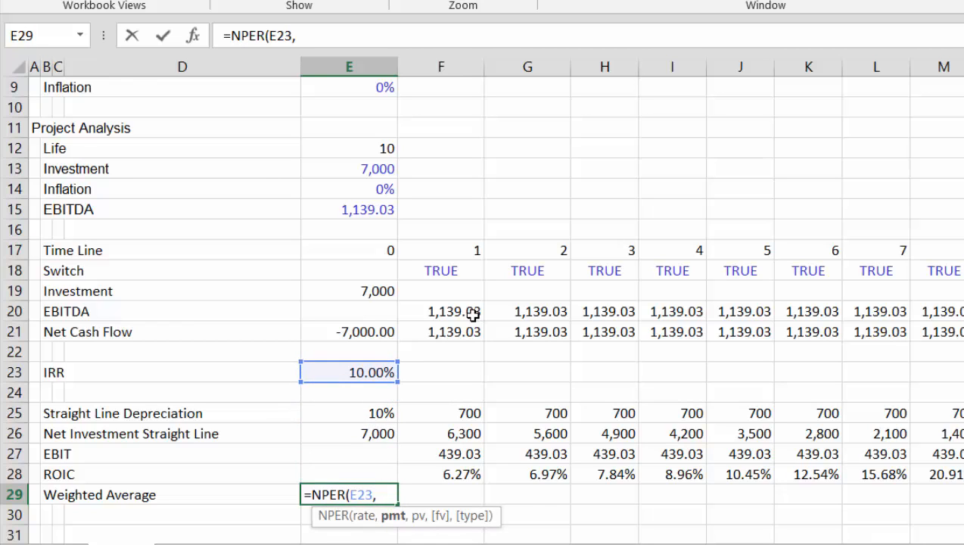
key("Up")
key("Up")
key("Right")
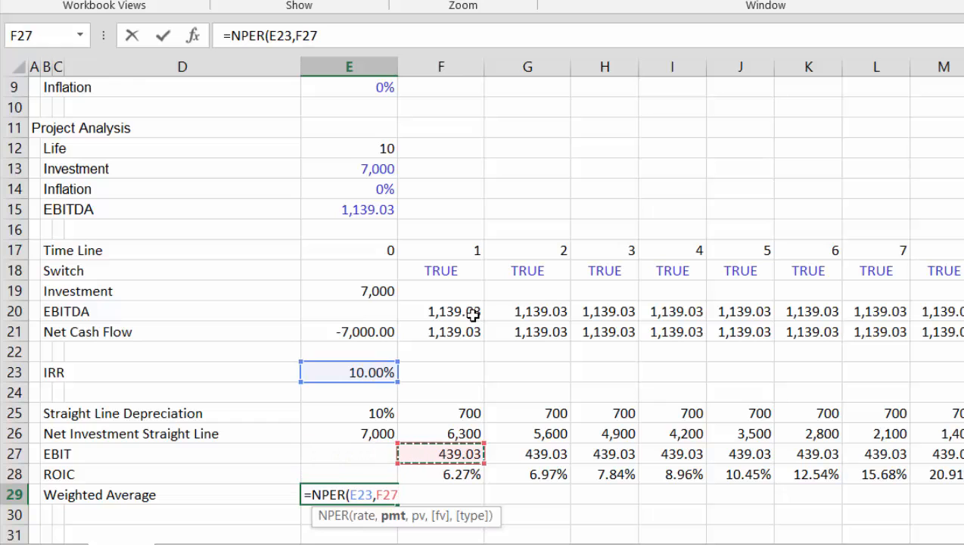
key("ctrl+shift+Right")
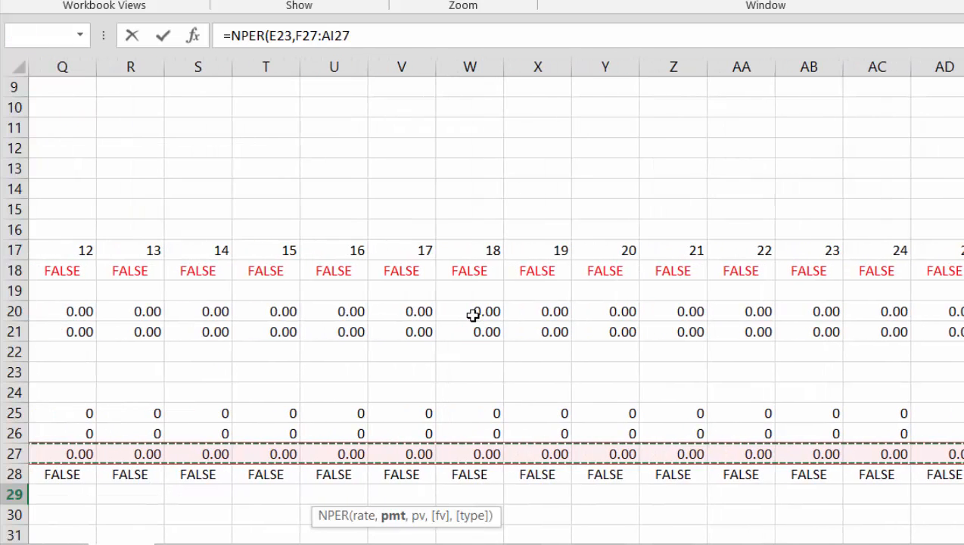
type(")/")
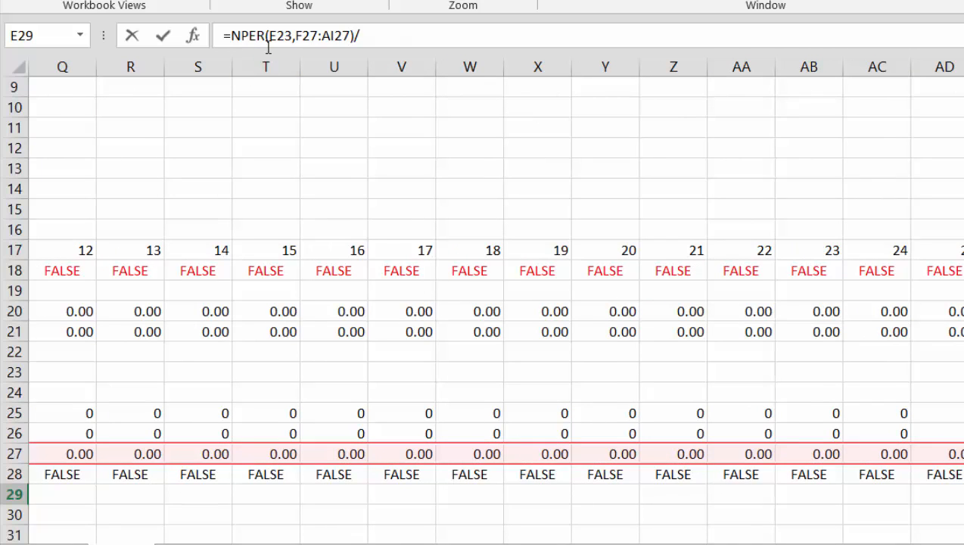
- Replace the NPER function in the E29 formula's numerator with NPV
left_click(390, 34)
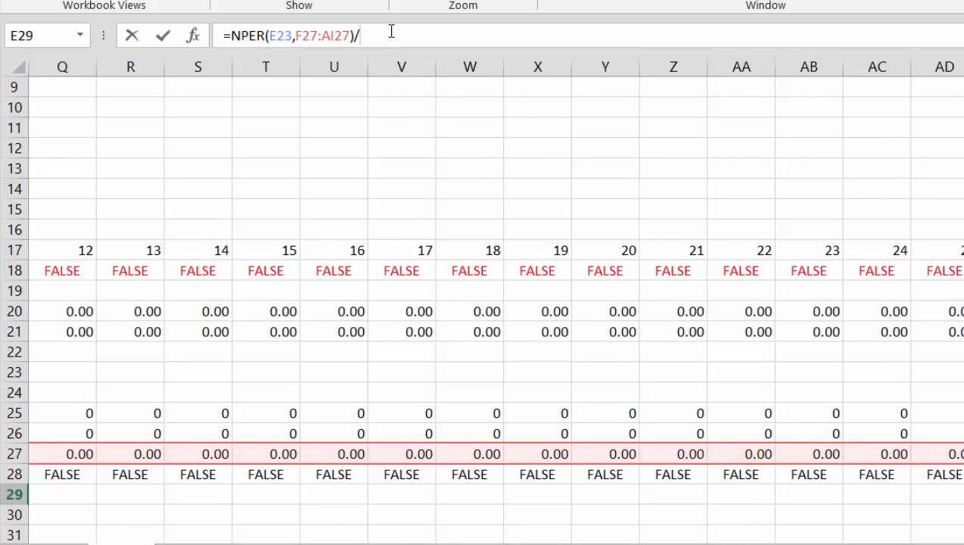
left_click(265, 35)
key("BackSpace")
key("BackSpace")
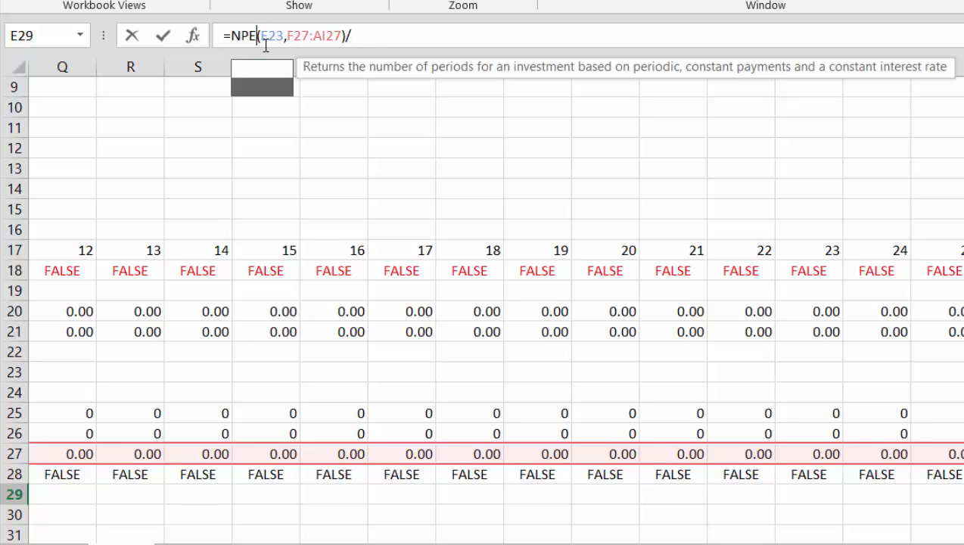
type("v")
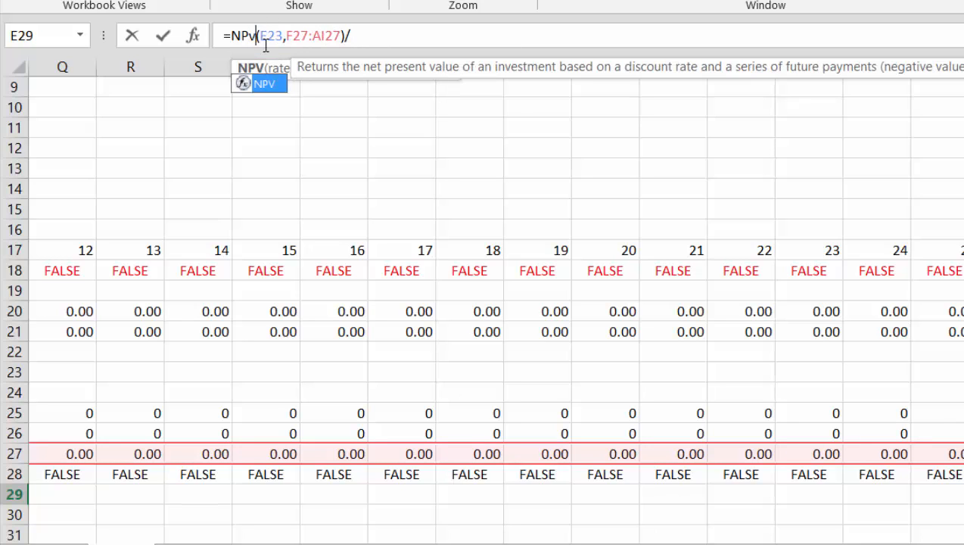
- Add an NPV function as the denominator of the E29 formula, with the IRR in E23 as its rate
left_click(371, 32)
type("npv")
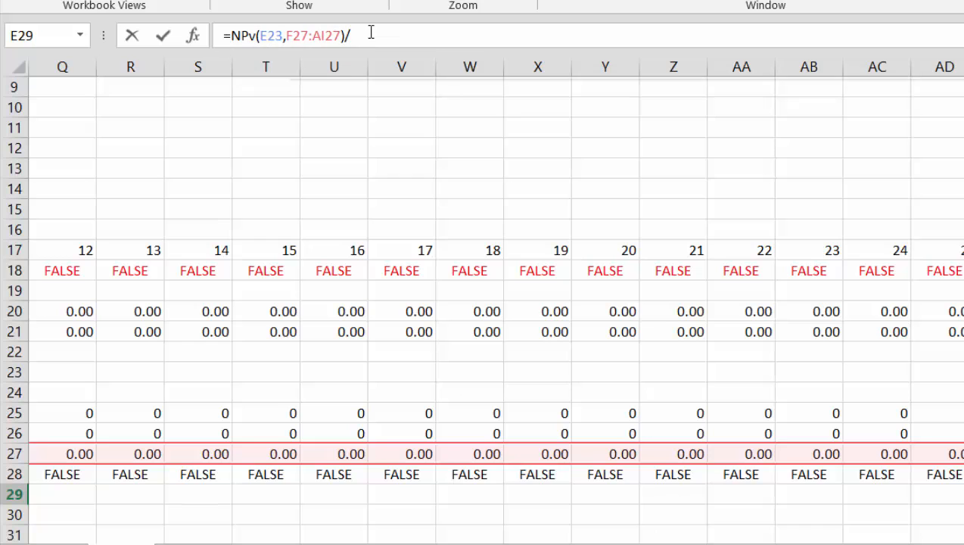
type("(")
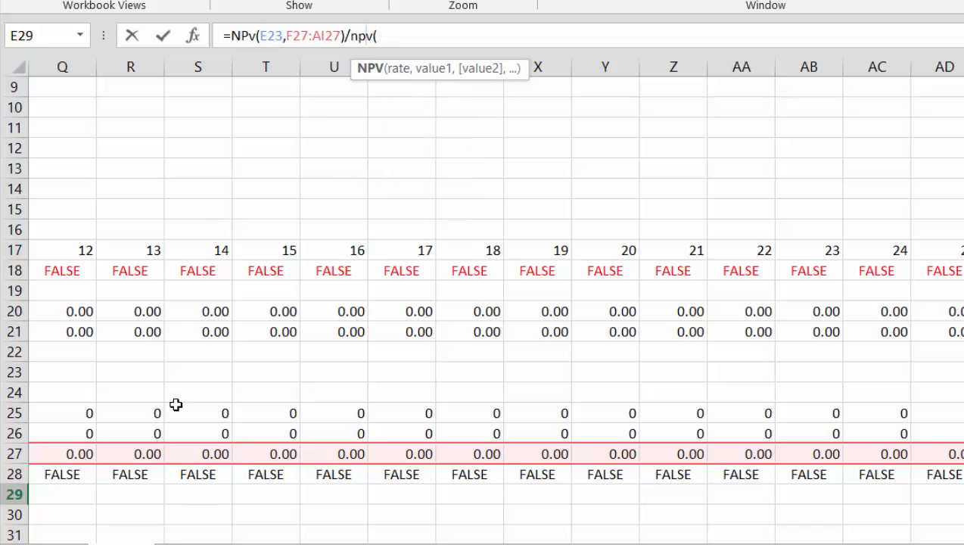
key("Return")
key("Return")
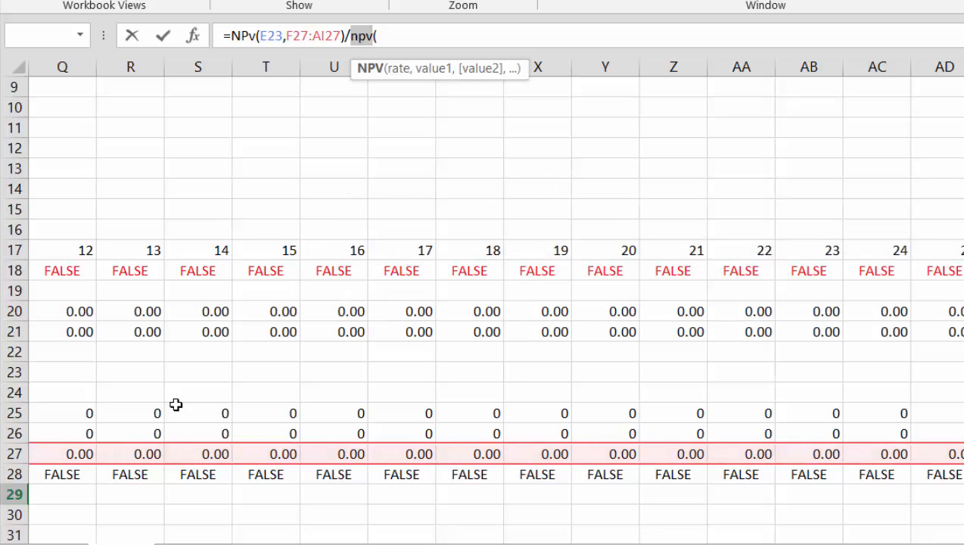
key("End")
left_click(172, 366)
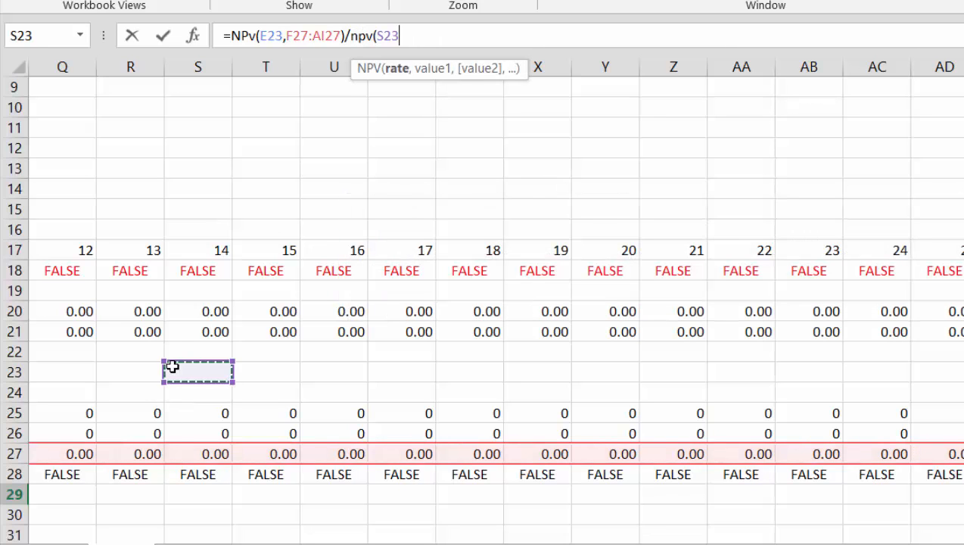
key("Left")
key("Left")
key("Left")
key("Left")
key("Left")
key("Left")
key("Left")
key("Left")
key("Left")
key("Left")
key("Left")
key("Left")
key("Left")
key("Left")
key("Left")
key("Left")
key("Left")
key("Left")
key("Down")
key("Down")
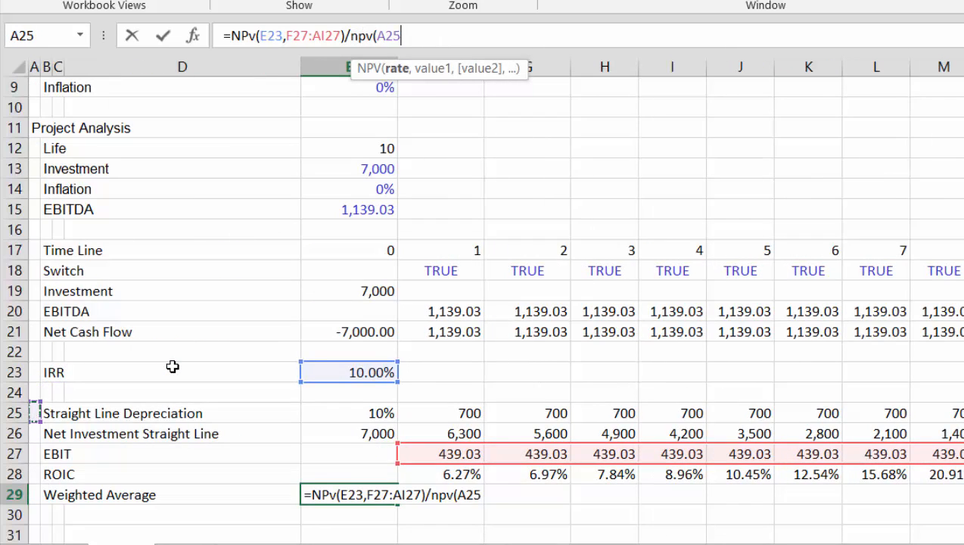
key("Right")
key("Right")
key("Right")
key("Right")
key("Up")
key("Up")
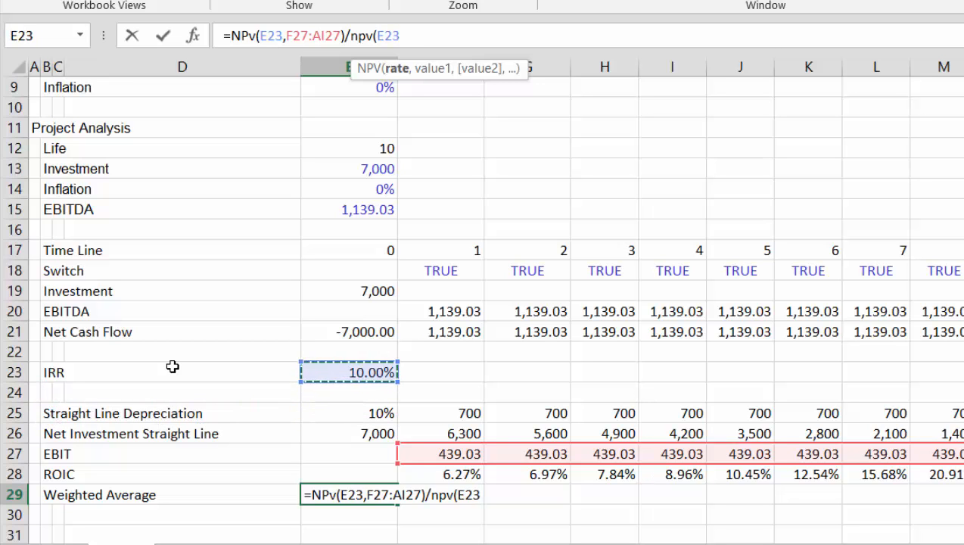
- Complete the denominator with the net investment range E26:AI26 and accept the suggested formula correction
type(",")
key("Up")
key("Up")
key("Up")
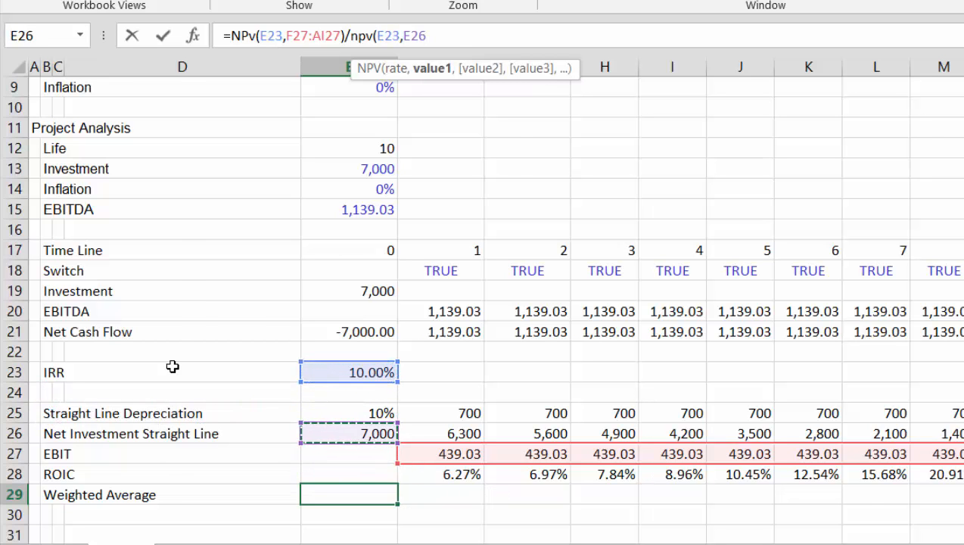
key("ctrl+shift+Right")
key("Return")
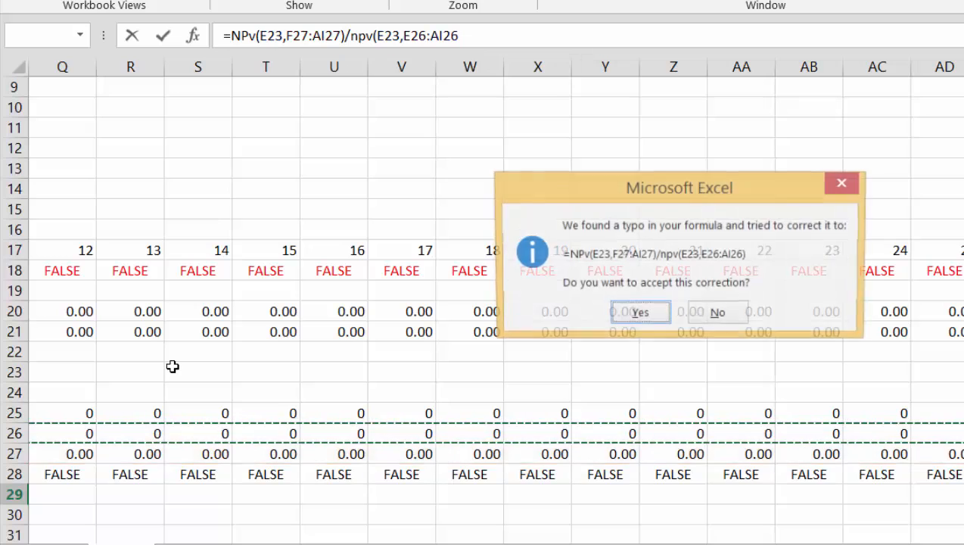
key("Return")
- Format the weighted average in E29 as a percentage
key("Up")
key("Left")
key("Left")
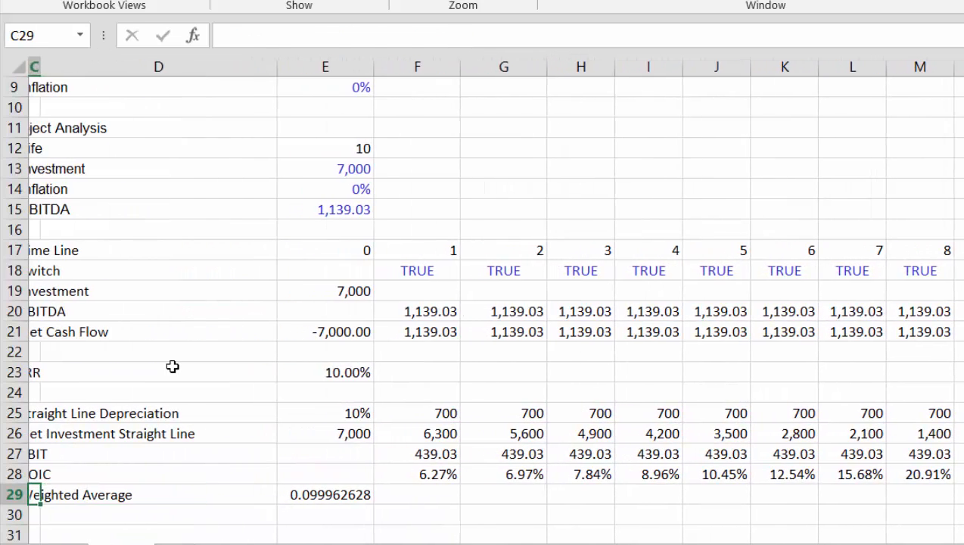
key("Right")
key("Right")
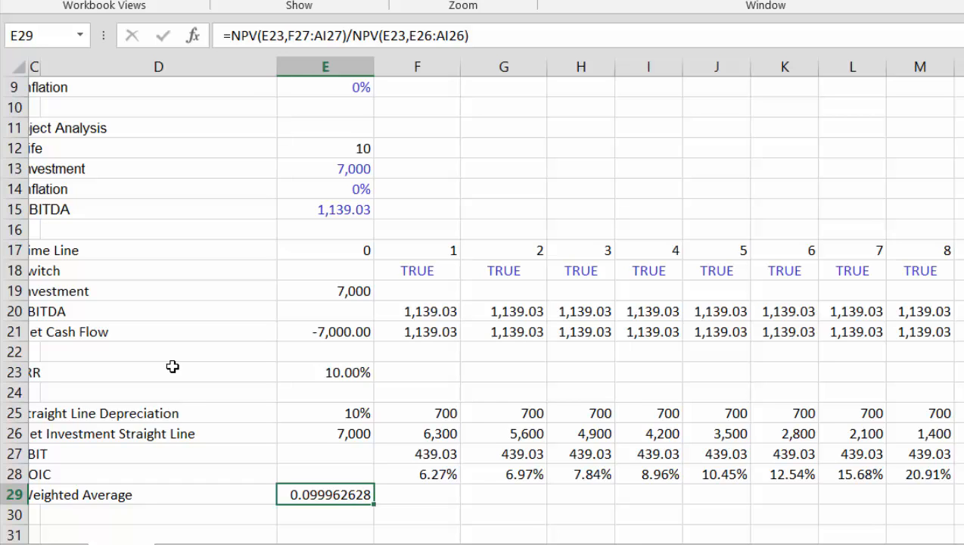
key("ctrl+shift+5")
key("Left")
key("Left")
key("Left")
key("Left")
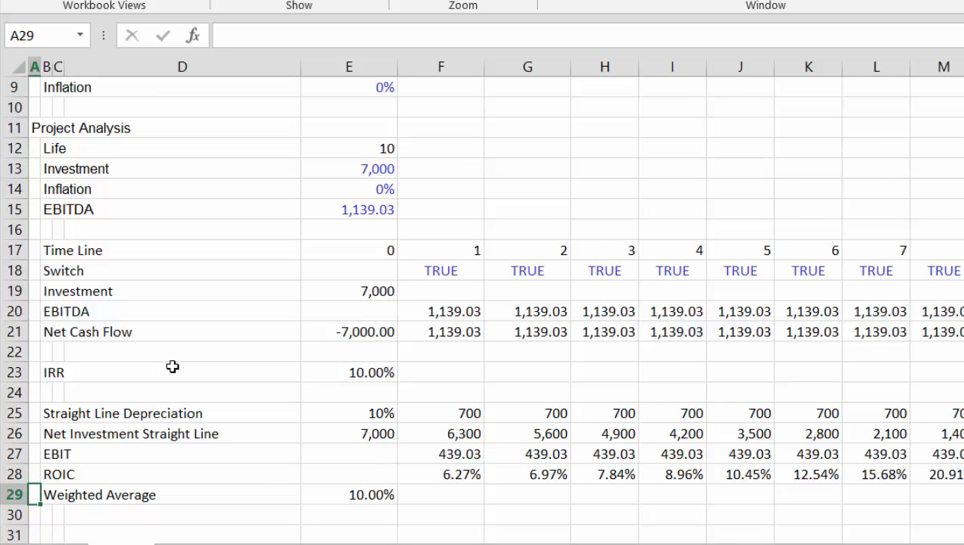
- Enter the label Weighted in B30, below Weighted Average
key("Down")
key("Right")
key("Right")
key("Up")
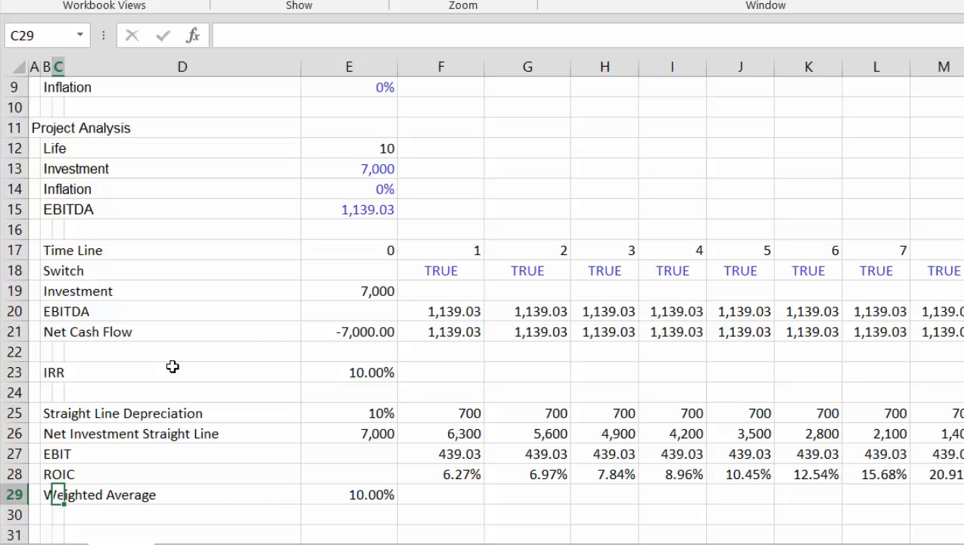
key("Down")
key("Left")
type("Weighted Average")
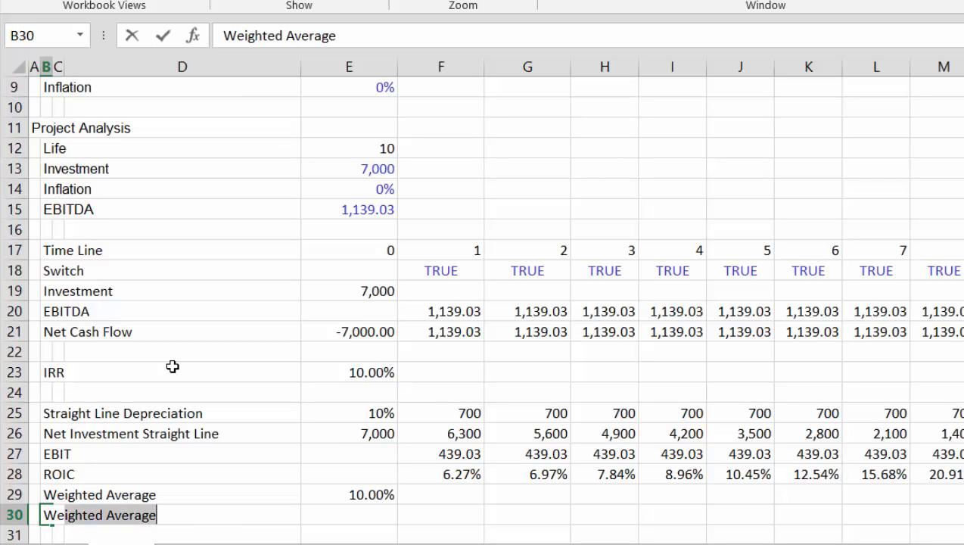
key("Return")
key("Up")
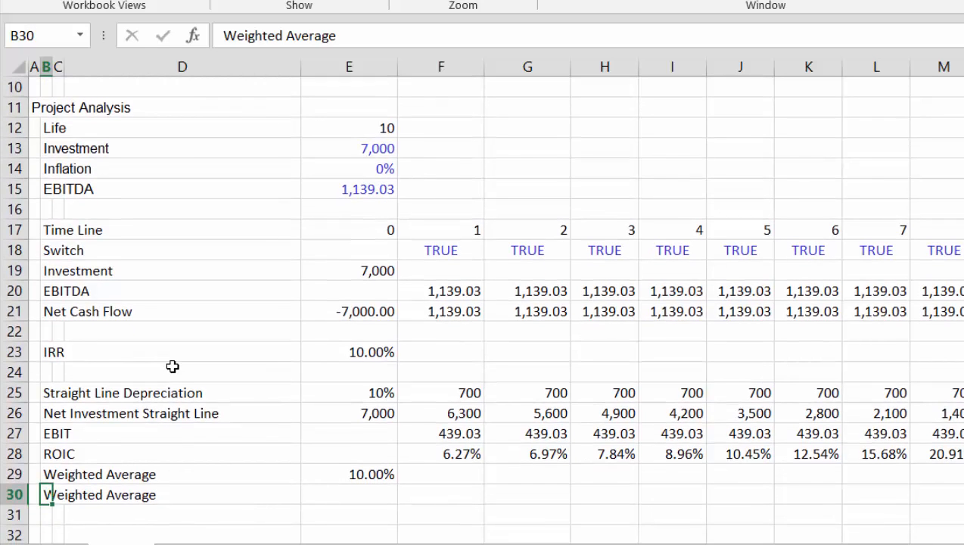
key("F2")
key("BackSpace")
key("BackSpace")
key("BackSpace")
key("BackSpace")
key("BackSpace")
key("BackSpace")
key("BackSpace")
key("BackSpace")
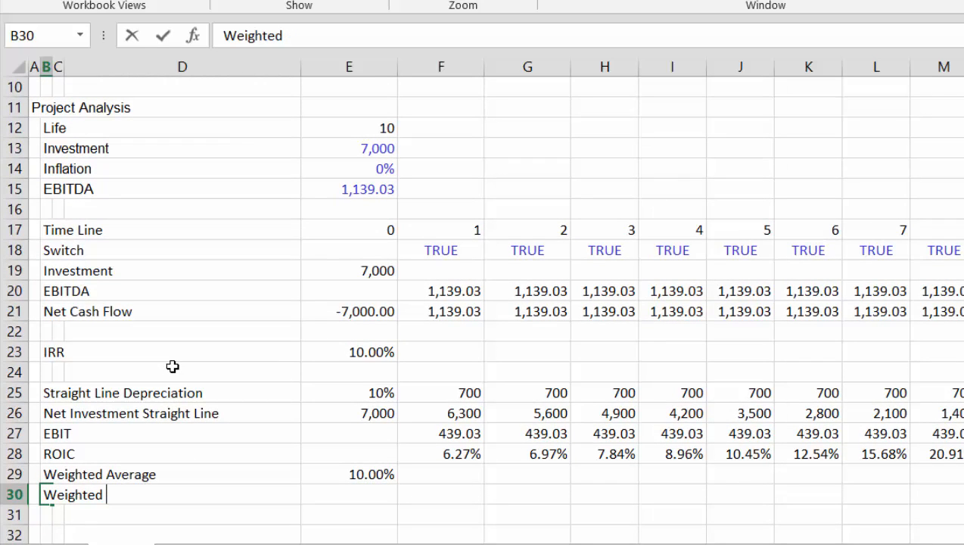
key("Return")
- Confirm the Weighted label in B30 and go to cell F30 in the same row
key("Up")
key("Right")
key("Right")
key("Right")
key("Right")
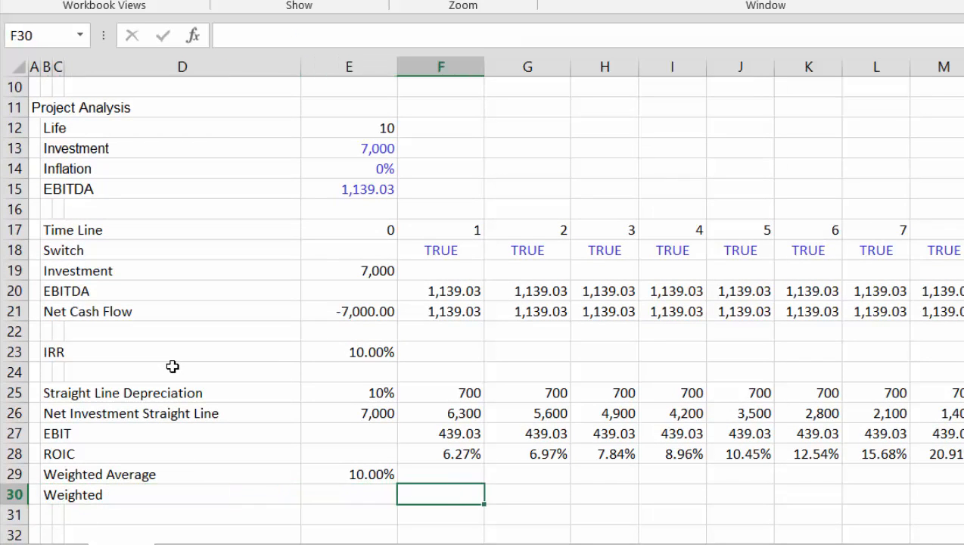
type("=")
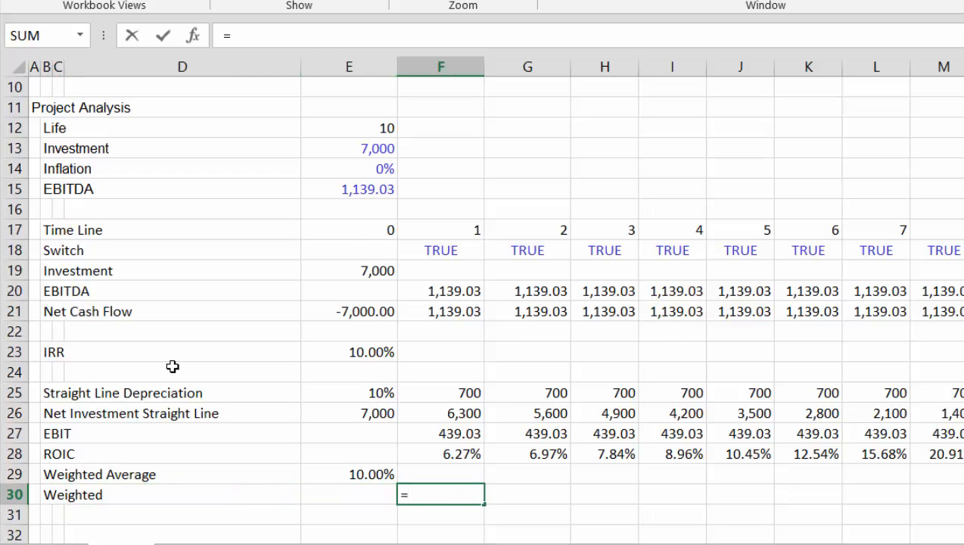
key("Up")
key("Up")
key("Up")
key("Up")
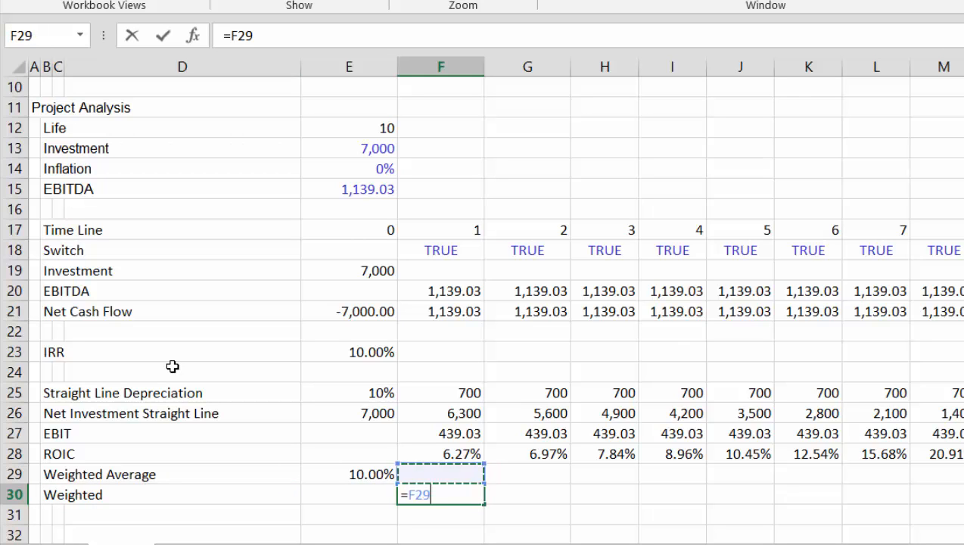
key("Left")
type("/sum(")
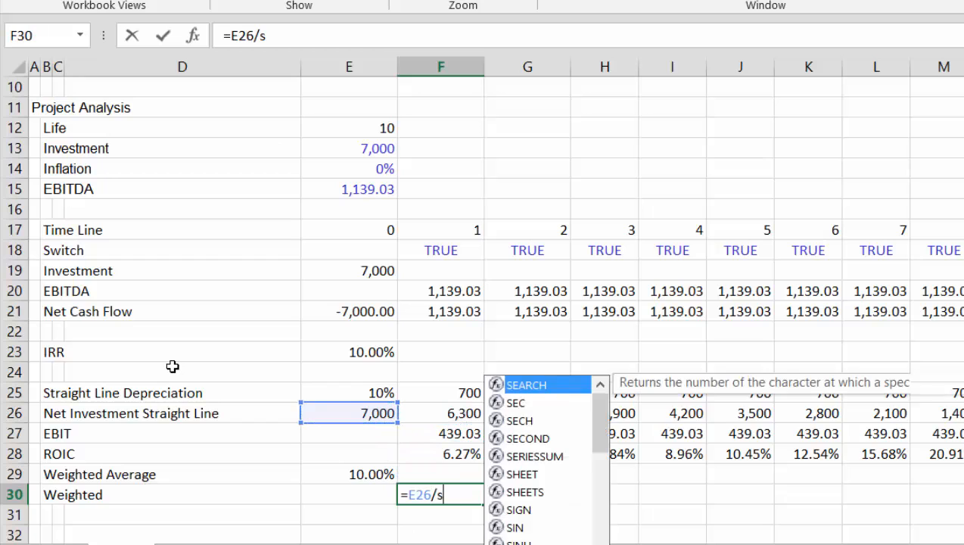
key("Up")
key("Up")
key("Up")
key("Up")
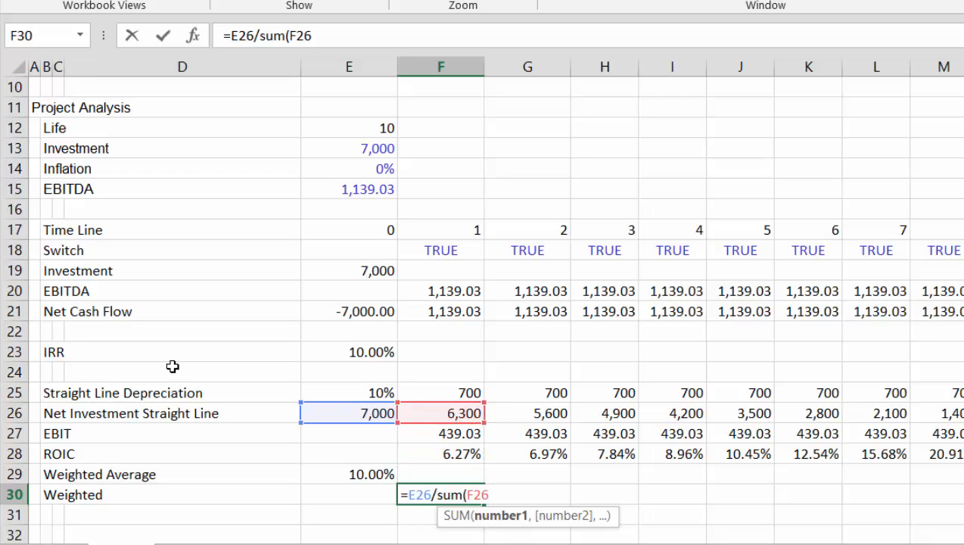
key("Escape")
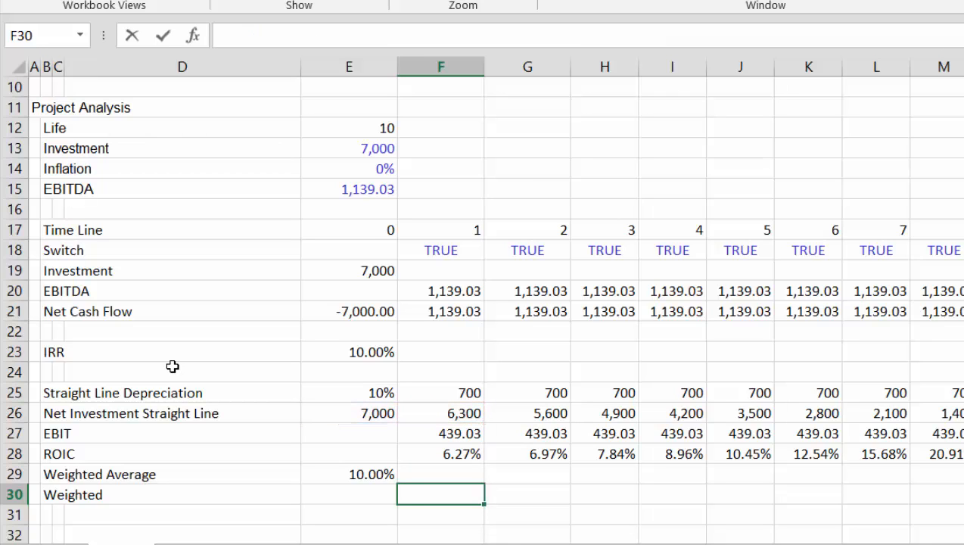
- Enter the weight formula =E26/SUM(26:26) in F30, accepting the suggested correction, and check its references
type("=")
key("Up")
key("Up")
key("Up")
key("Up")
key("Left")
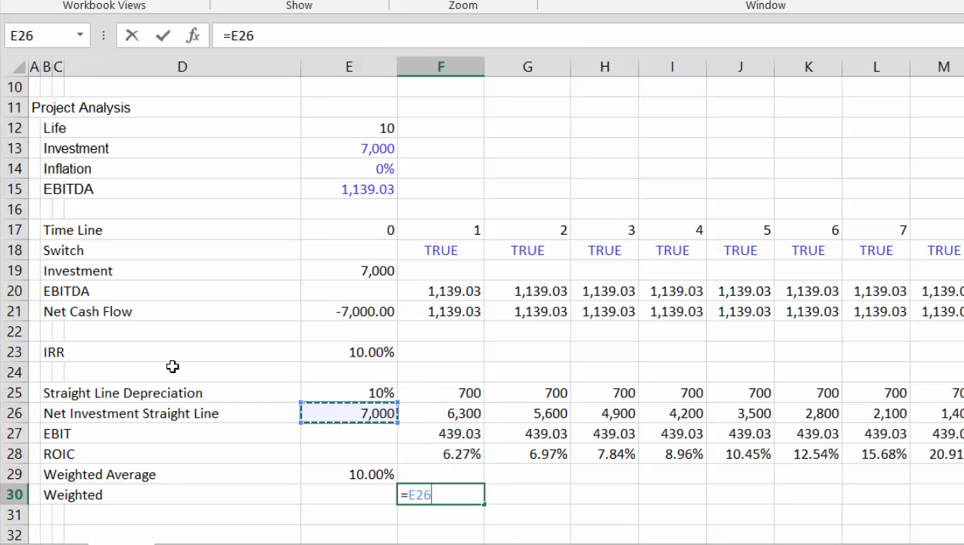
type("/sum(")
key("Up")
key("Up")
key("Up")
key("Up")
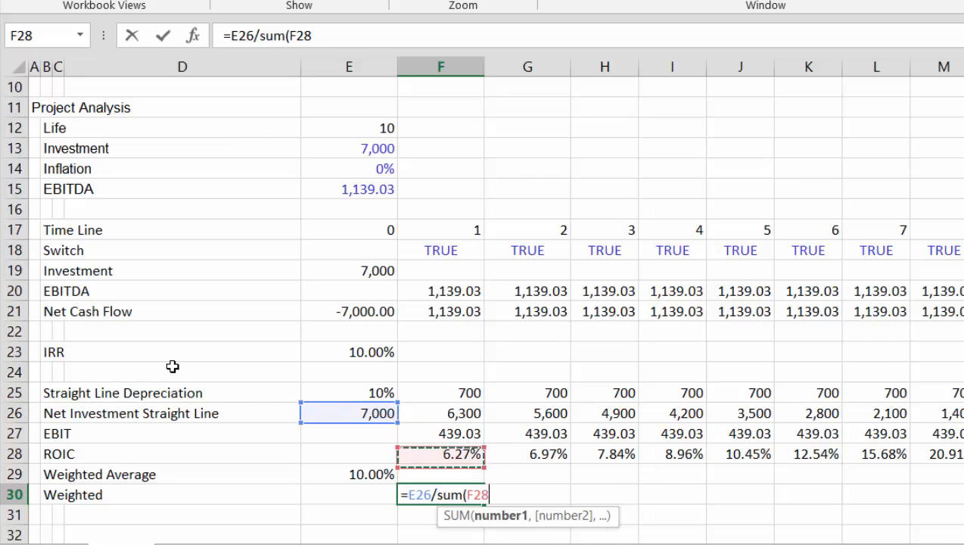
key("shift+space")
key("Return")
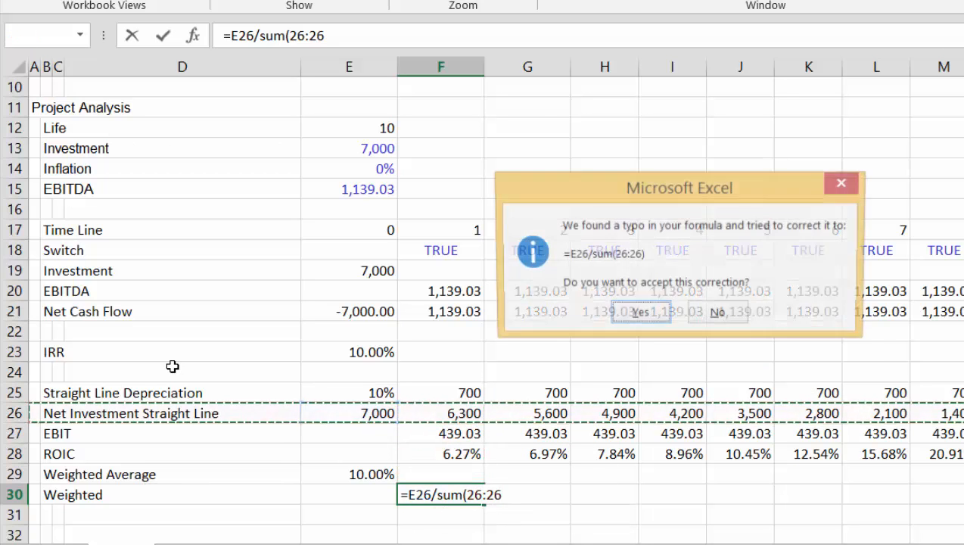
key("Return")
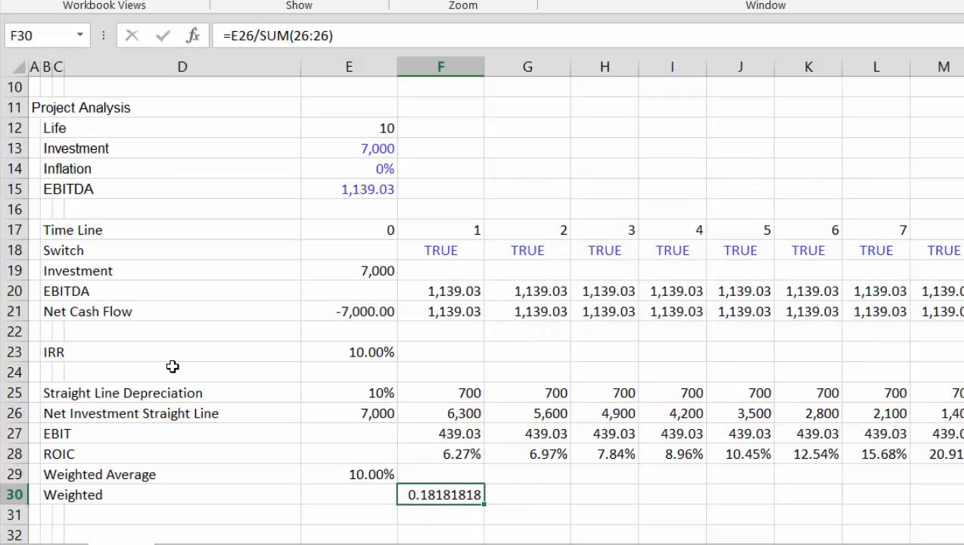
key("F2")
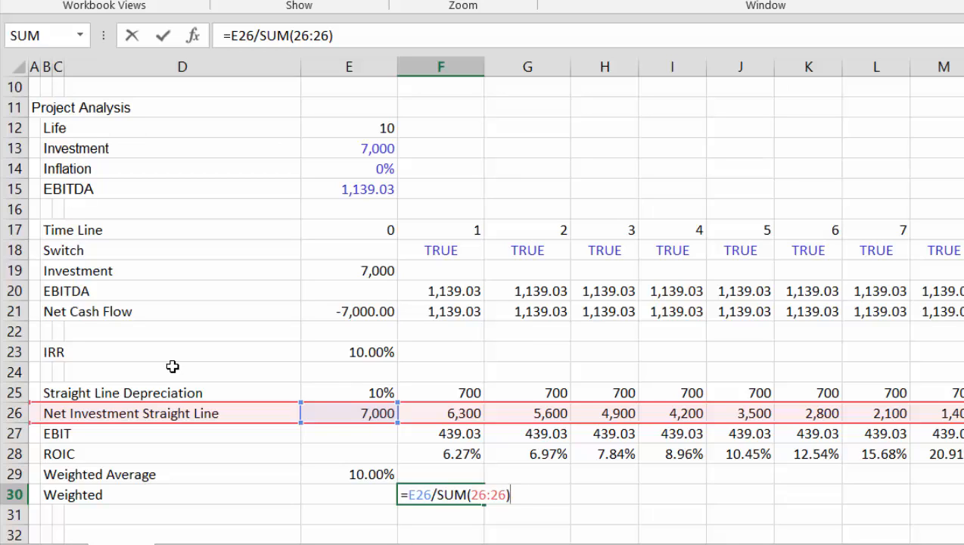
key("ctrl+Return")
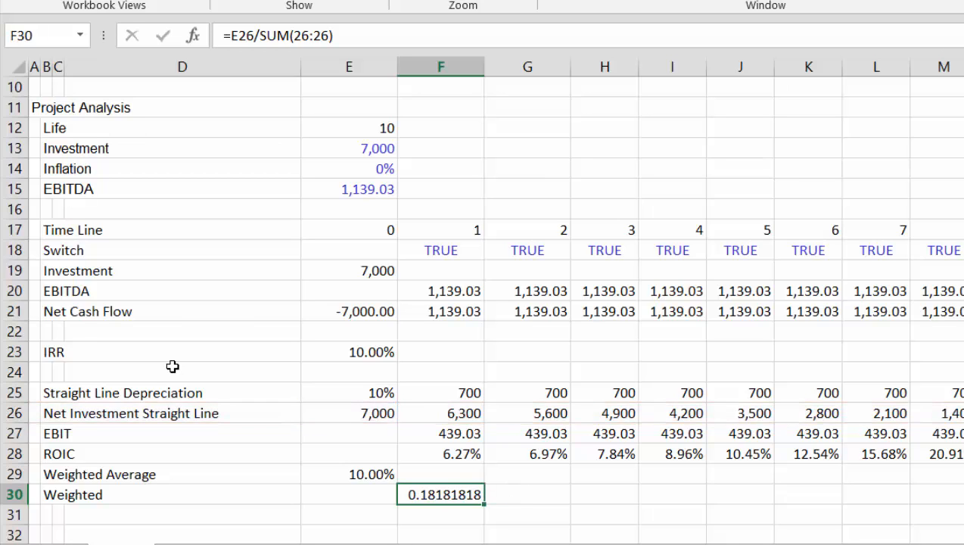
- Insert a row above the Weighted row and label it PV Factor in B30
key("shift+space")
key("ctrl+shift+plus")
key("Left")
key("Left")
key("Left")
key("Left")
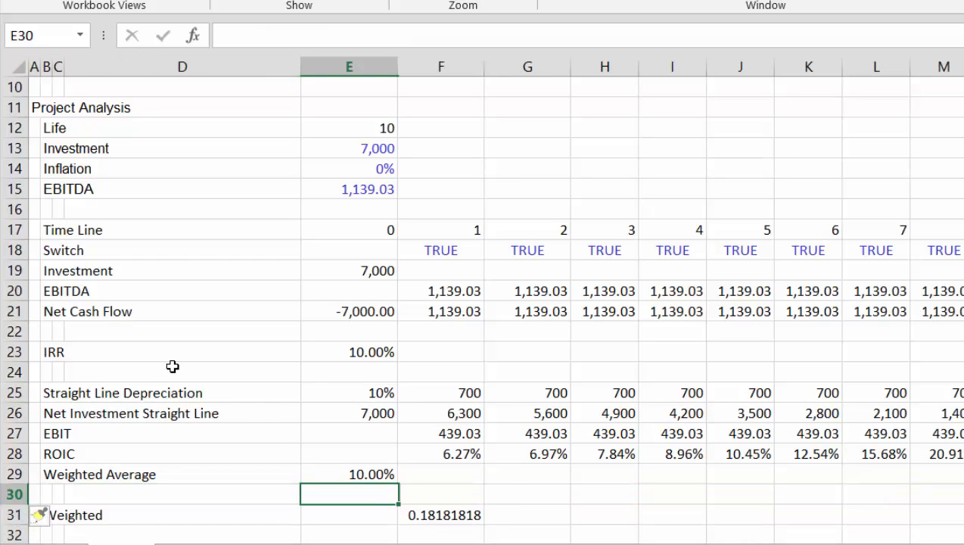
type("PV ")
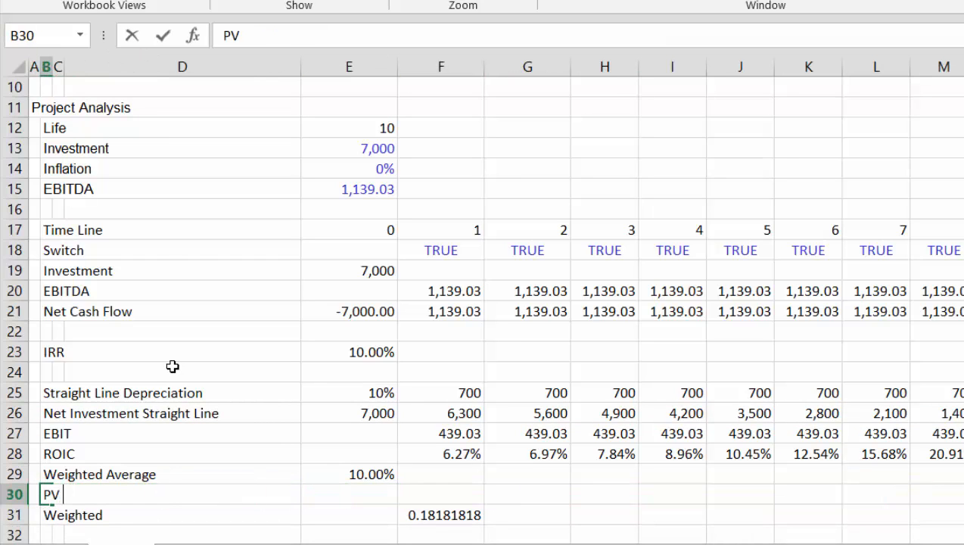
type("Factor")
key("Return")
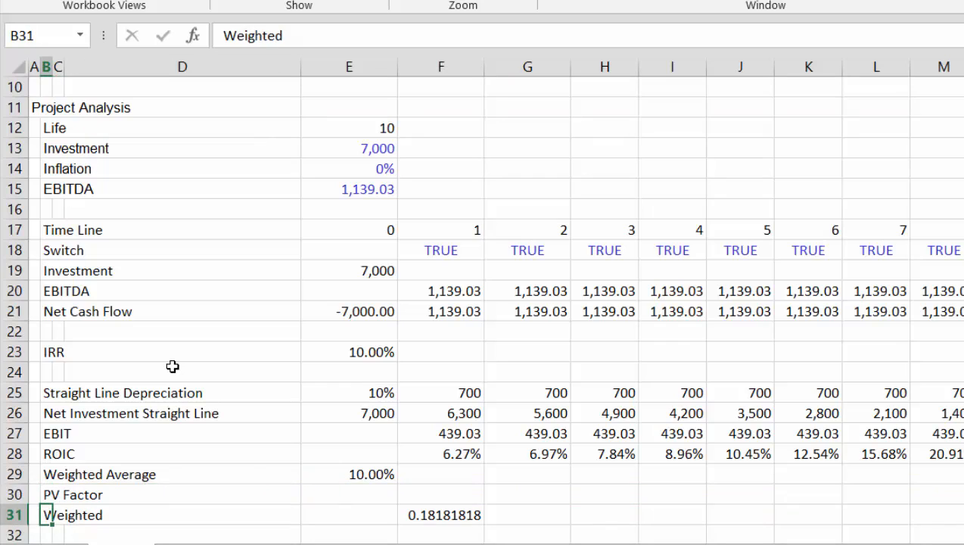
- Start the PV factor formula in F30 with =1/(1+$E$23, using an absolute reference to the IRR
key("Up")
key("Right")
key("Right")
key("Right")
key("Right")
type("=1/")
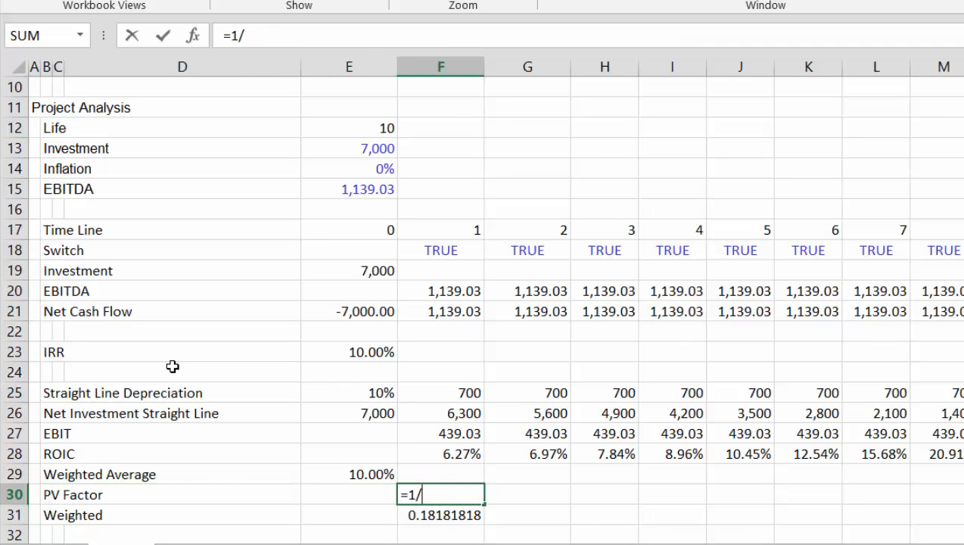
type("(1+")
key("Up")
key("Up")
key("Up")
key("Up")
key("Up")
key("Up")
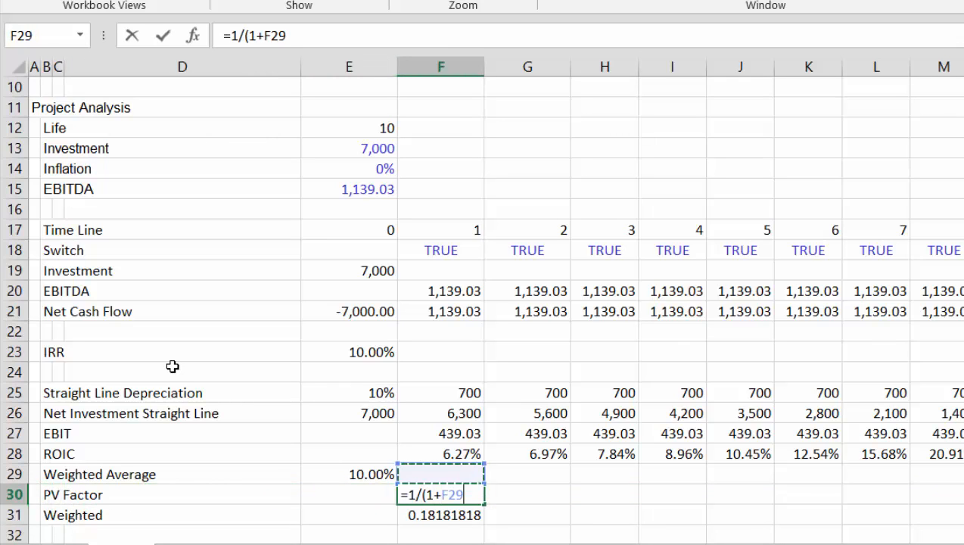
key("Up")
key("Left")
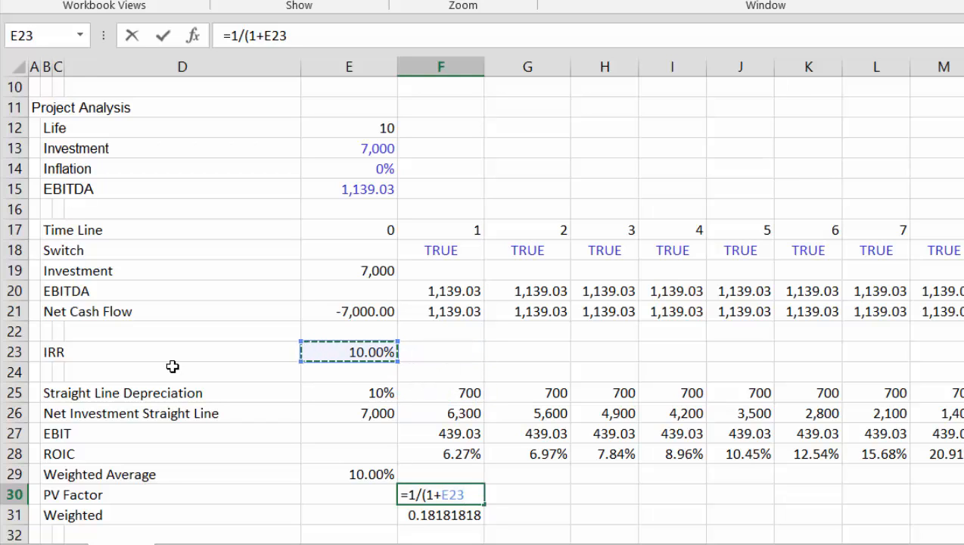
key("F4")
- Complete the F30 formula by closing the parenthesis and raising it to the time line period in F17
type(")^")
key("Up")
key("Up")
key("Up")
key("Up")
key("Up")
key("Up")
key("Up")
key("Up")
key("Up")
key("Up")
key("Up")
key("Up")
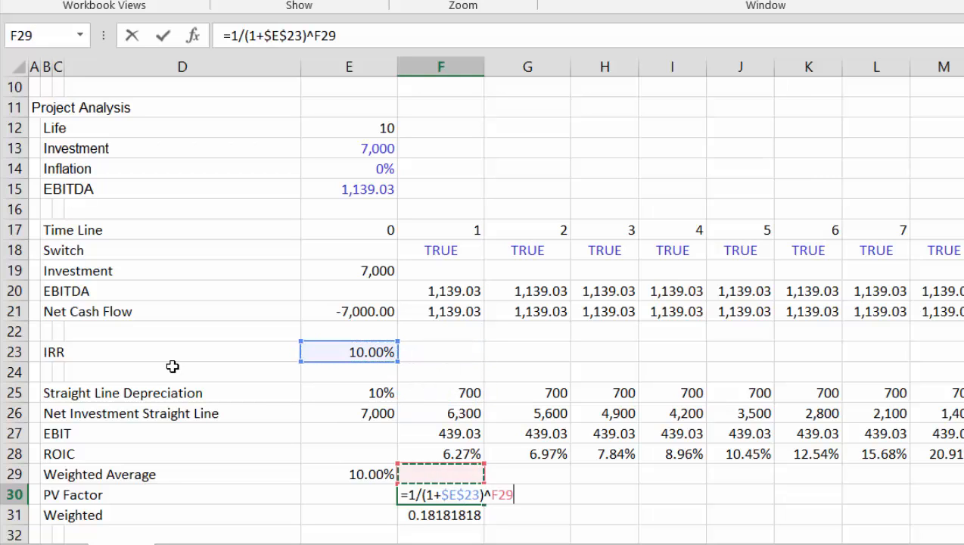
key("Up")
key("Return")
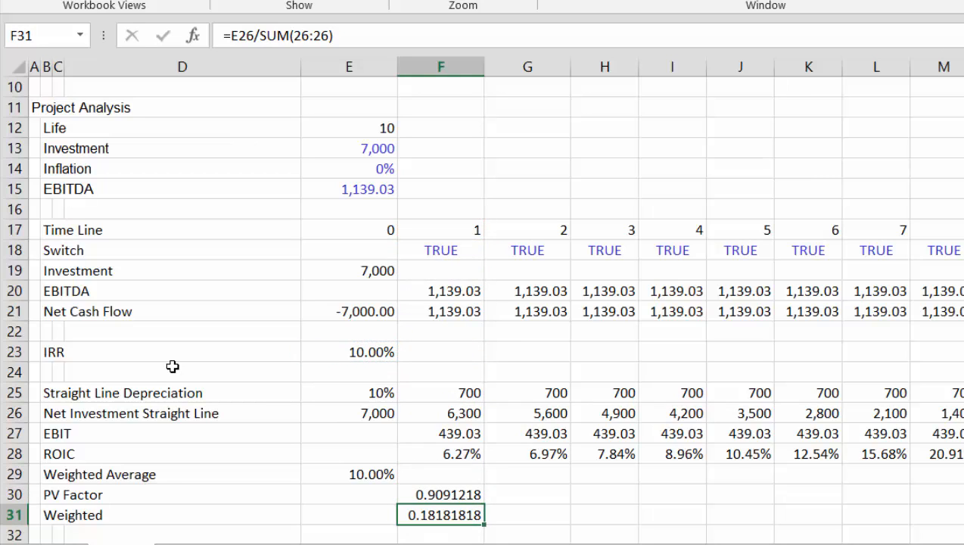
- Fill the PV factor formula from F30 across the time line columns
key("Up")
key("shift+Right")
key("shift+Right")
key("shift+Right")
key("shift+Right")
key("shift+Right")
key("shift+Right")
key("shift+Right")
key("shift+Right")
key("shift+Right")
key("ctrl+r")
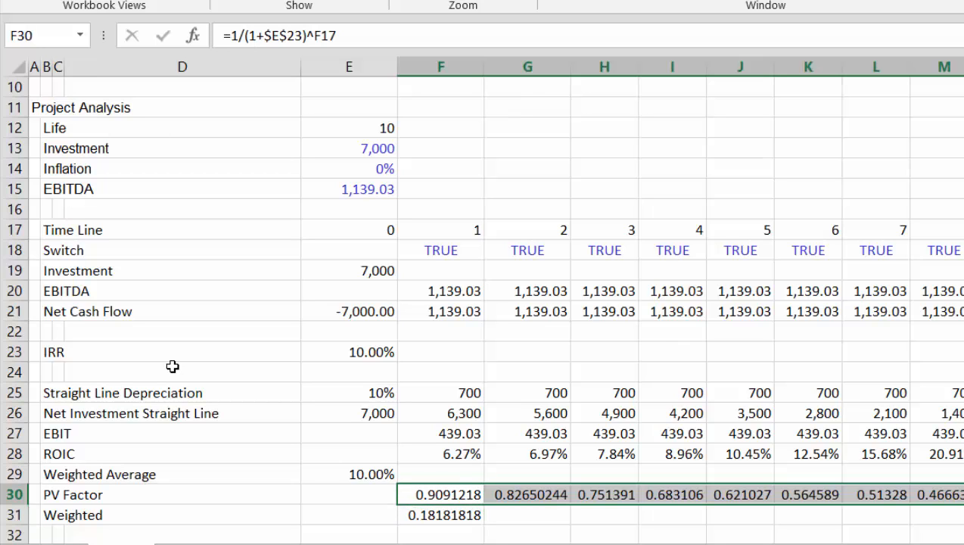
- Edit the F31 formula to put E26/SUM(26:26) in parentheses, followed by a multiplication sign
key("Down")
key("F2")
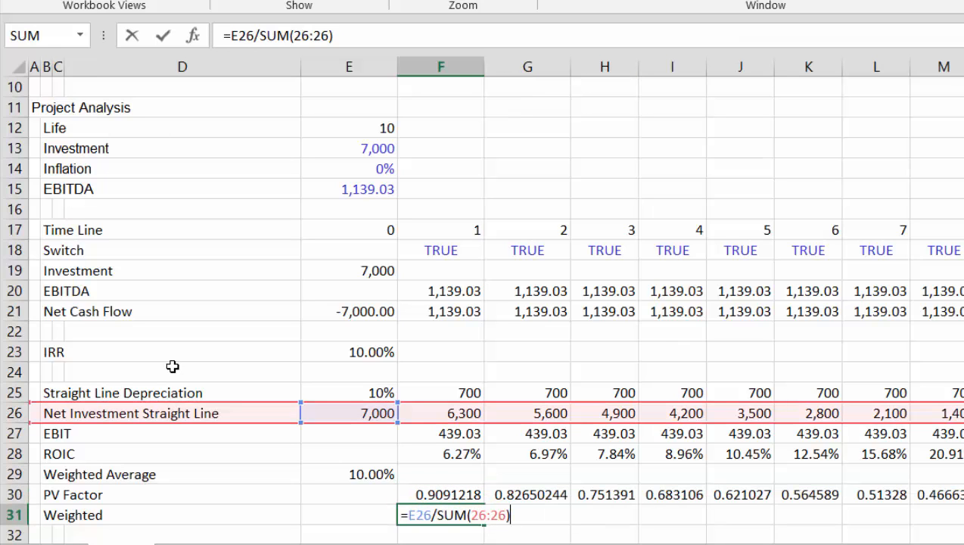
type(")")
key("BackSpace")
left_click(232, 36)
type("(")
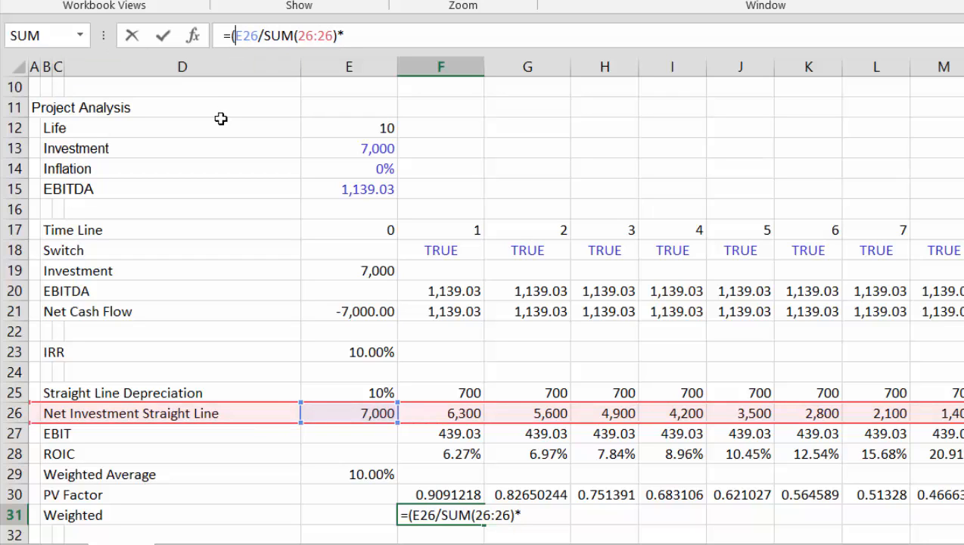
left_click(336, 36)
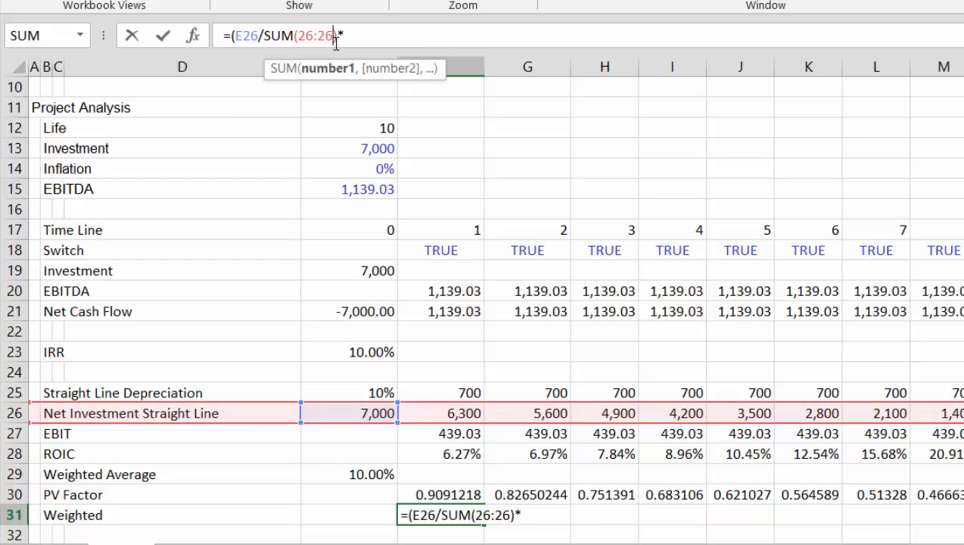
type(")")
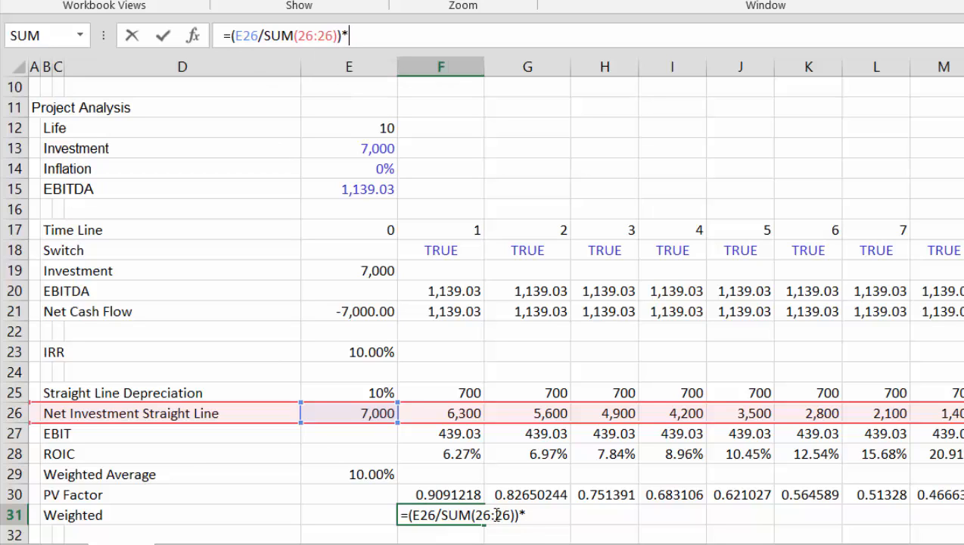
- Complete the F31 formula with F30/SUM(30:30), accept the suggested correction, and fill it across the time line
left_click(451, 494)
type("/")
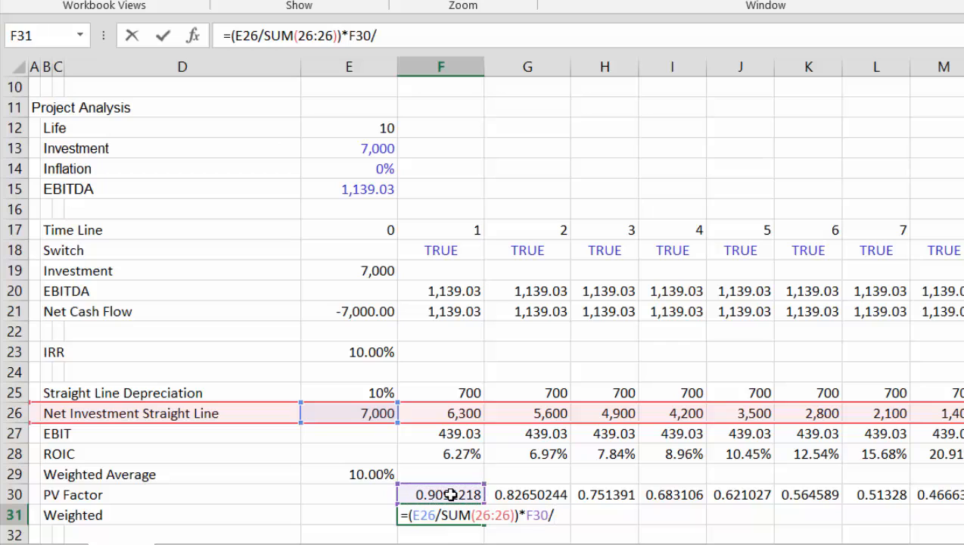
type("sum(")
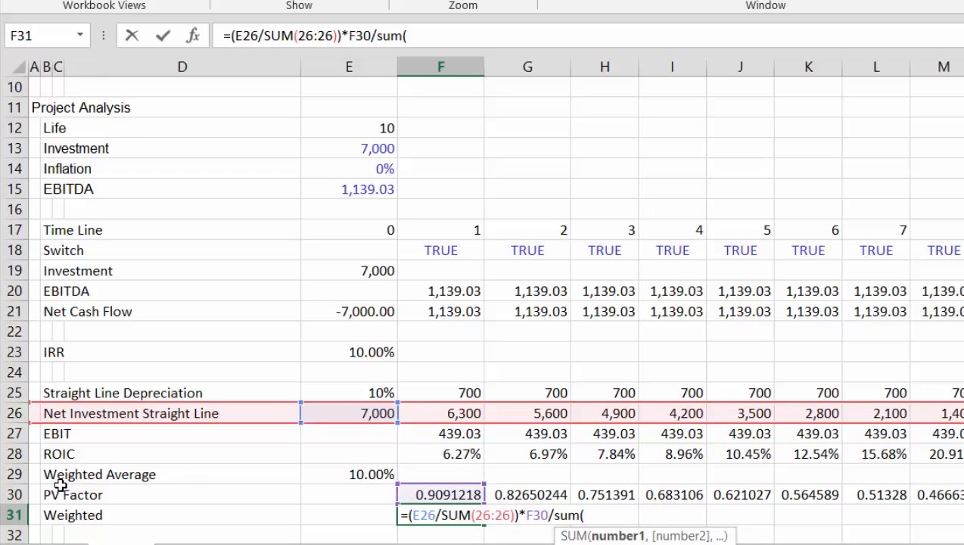
left_click(6, 494)
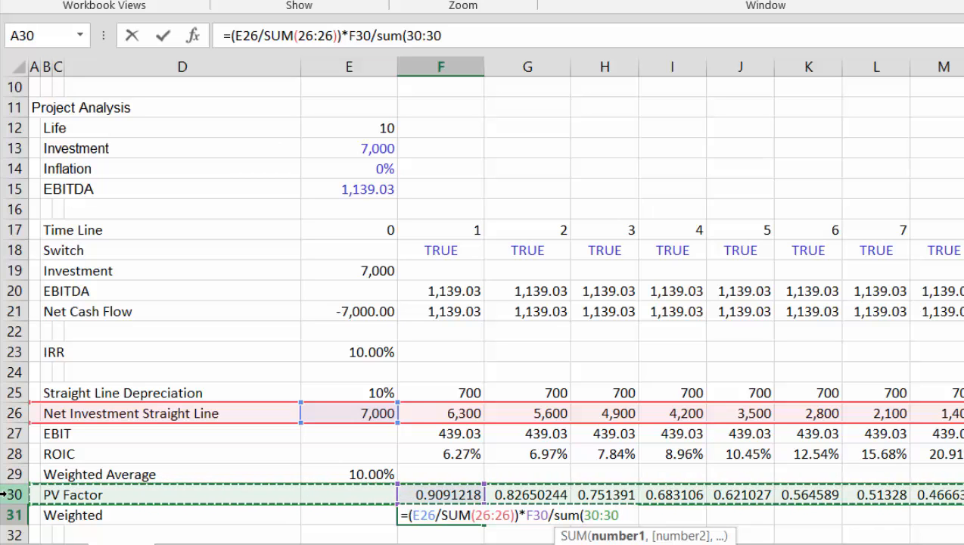
key("Return")
key("Return")
key("Up")
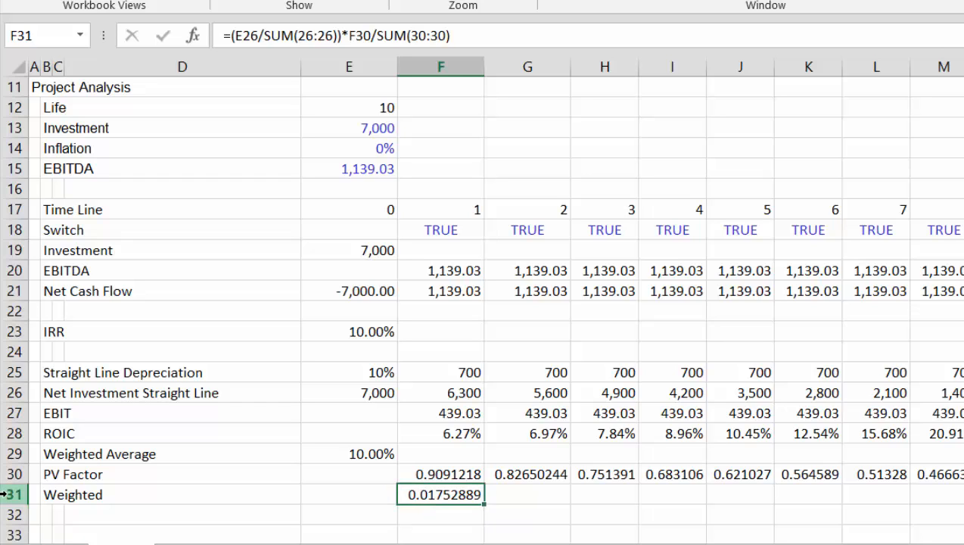
key("ctrl+shift+r")
- Replace the label in B31 with Combined Weights
key("Down")
key("Left")
key("Left")
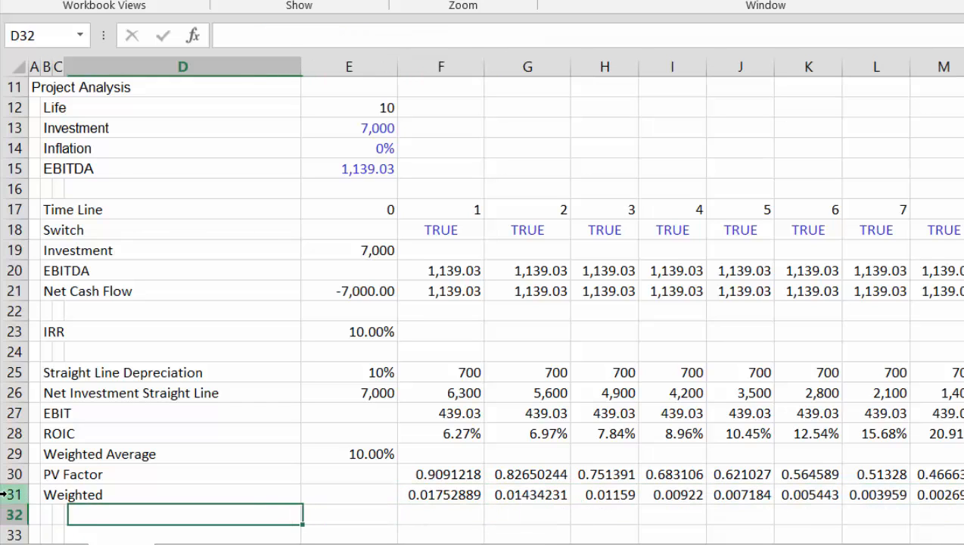
key("Left")
key("Left")
key("Up")
key("Down")
key("Up")
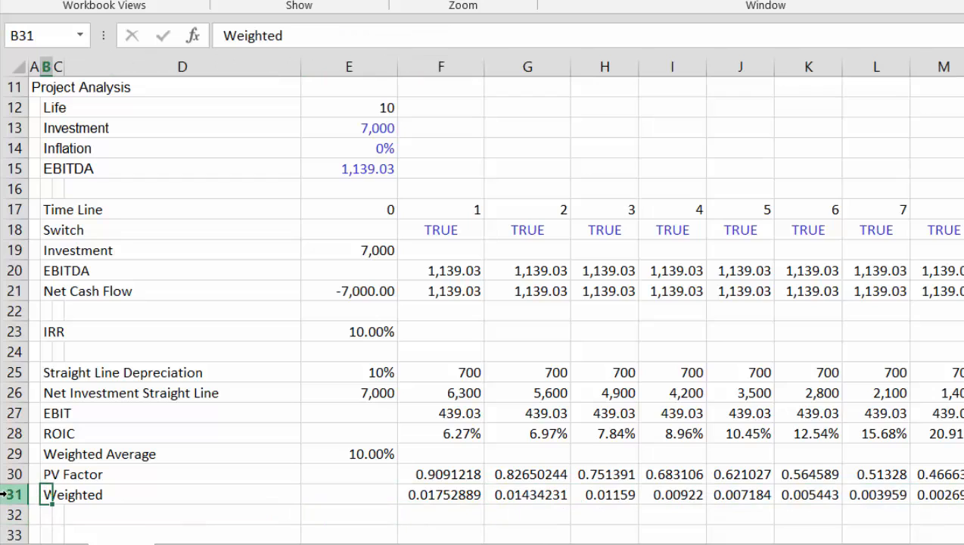
type("Comon")
key("BackSpace")
key("BackSpace")
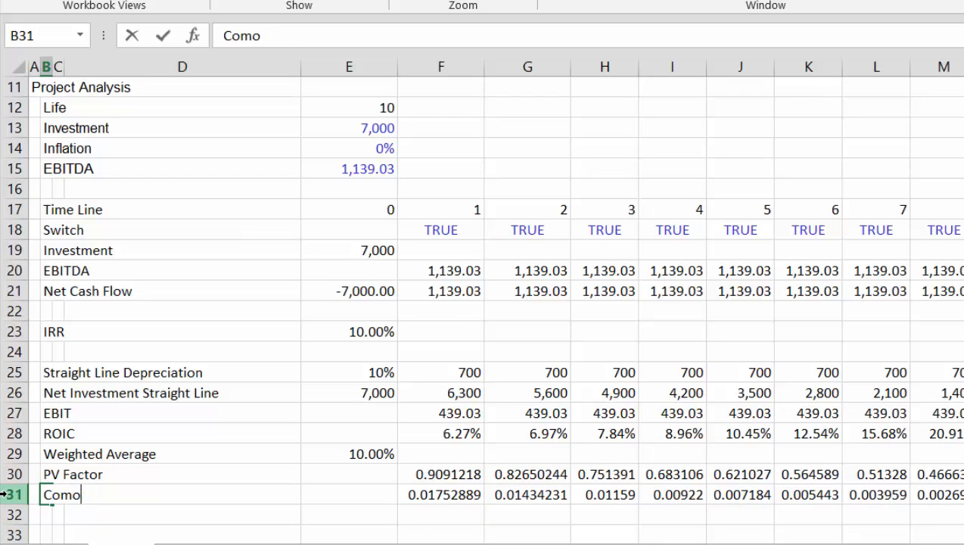
key("BackSpace")
type("mbined Weight")
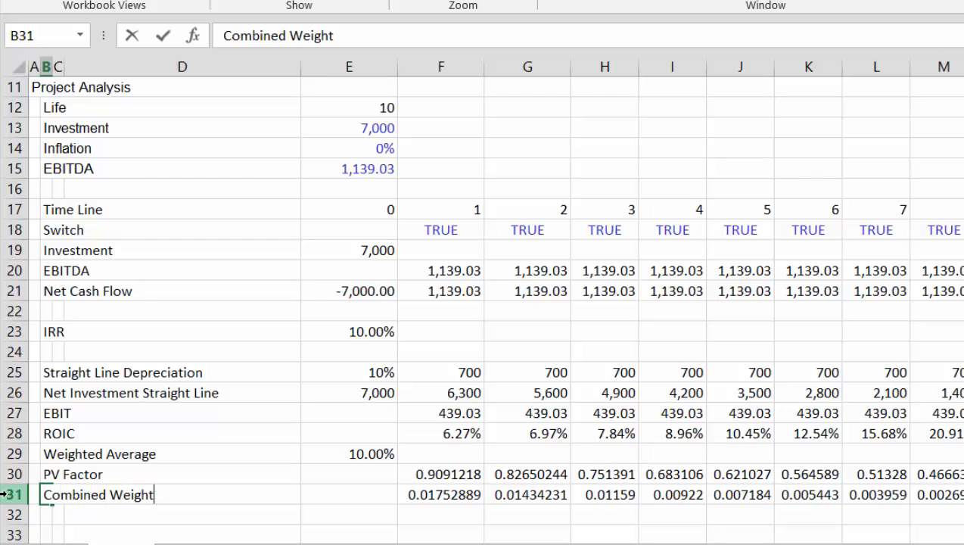
type("s")
key("Return")
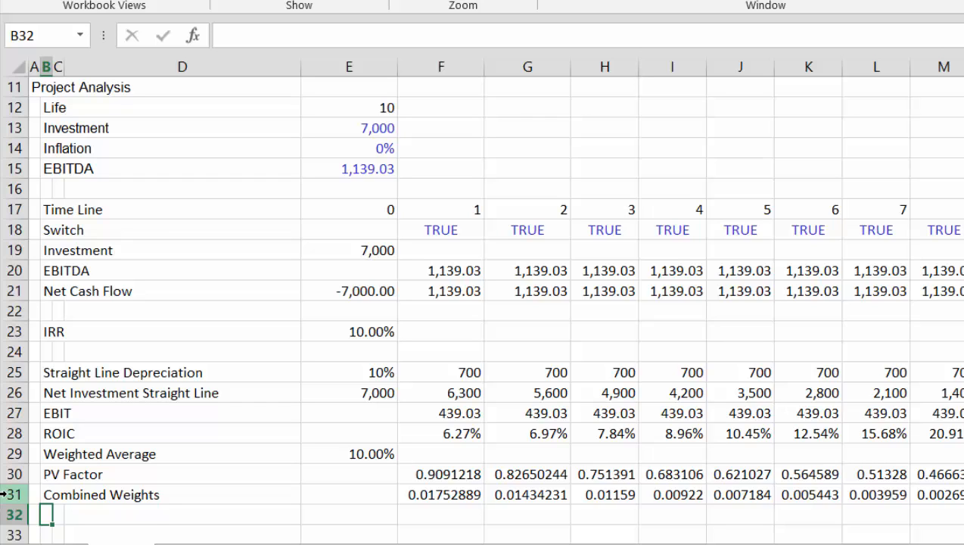
- Enter the label Weight in B32 without the suggested completion
type("Weighted")
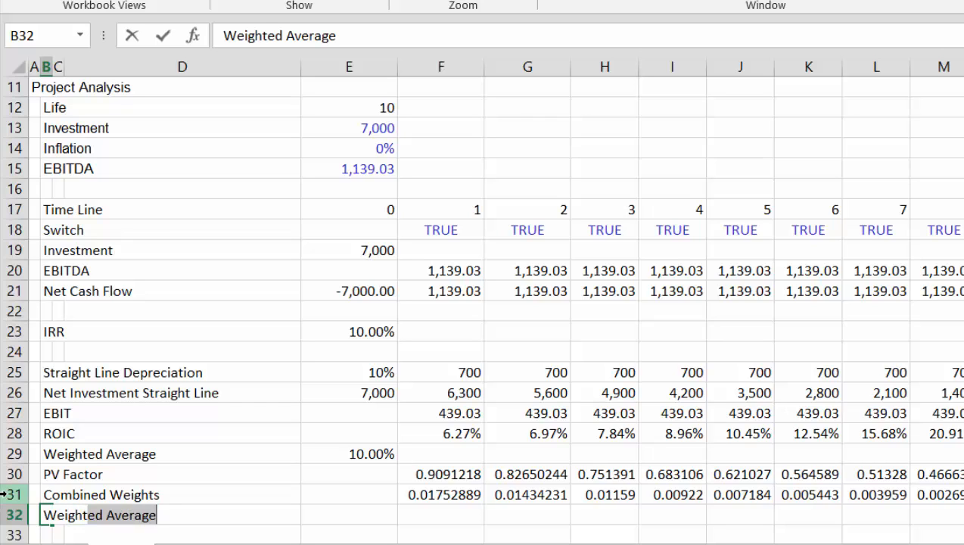
key("BackSpace")
key("BackSpace")
key("Return")
- Enter =F31/SUM(31:31) in F32, accept the suggested correction, and fill it across the time line
key("Up")
key("Right")
key("Right")
key("Right")
key("Right")
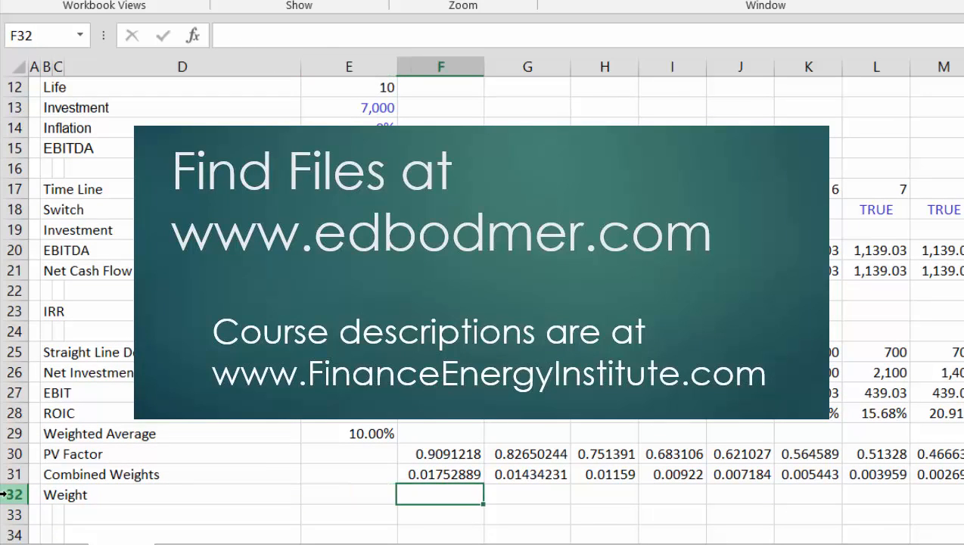
type("=suu")
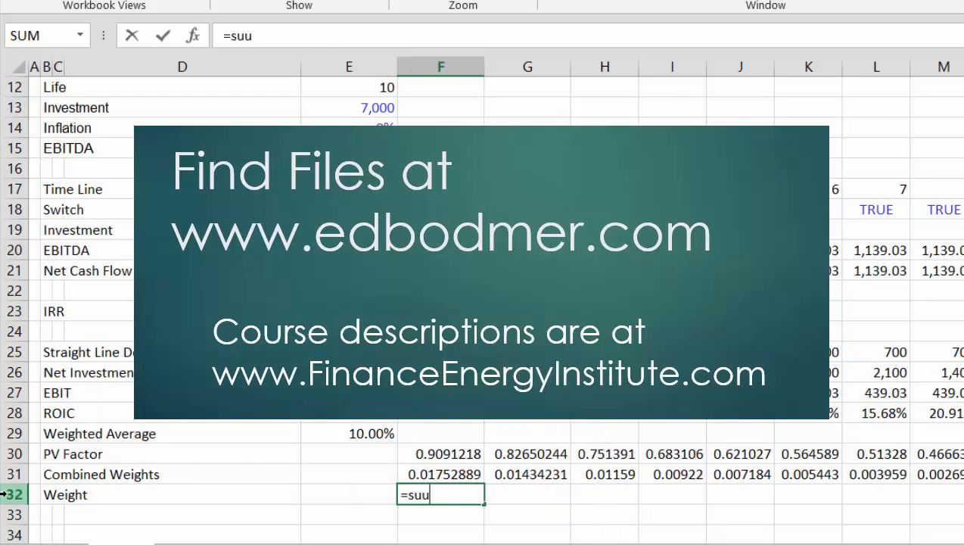
key("BackSpace")
key("BackSpace")
key("BackSpace")
key("Up")
type("/s")
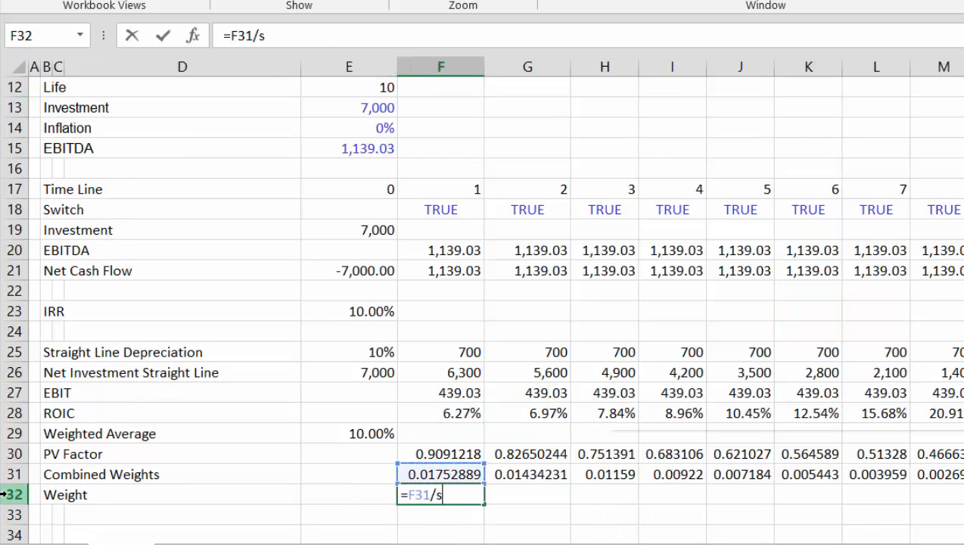
type("um(")
key("Up")
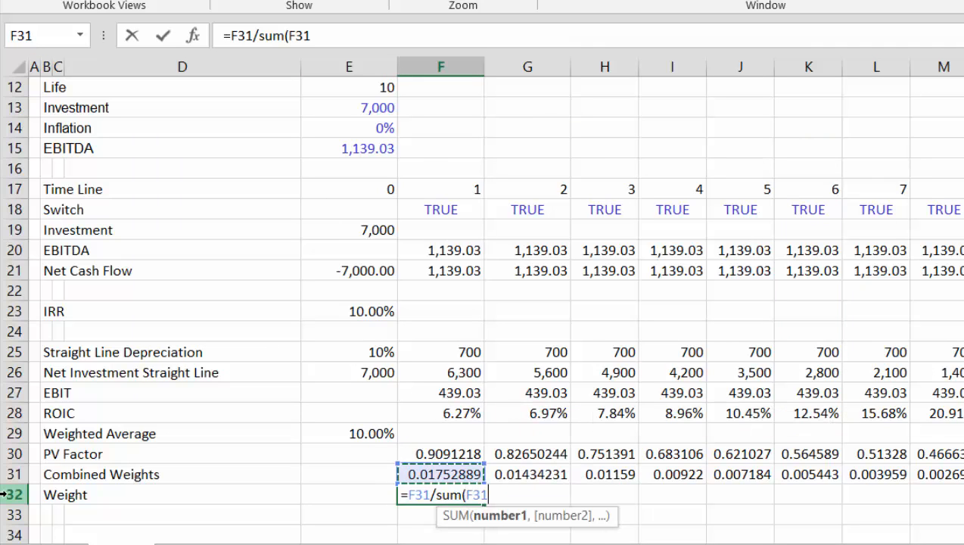
key("shift+space")
key("Return")
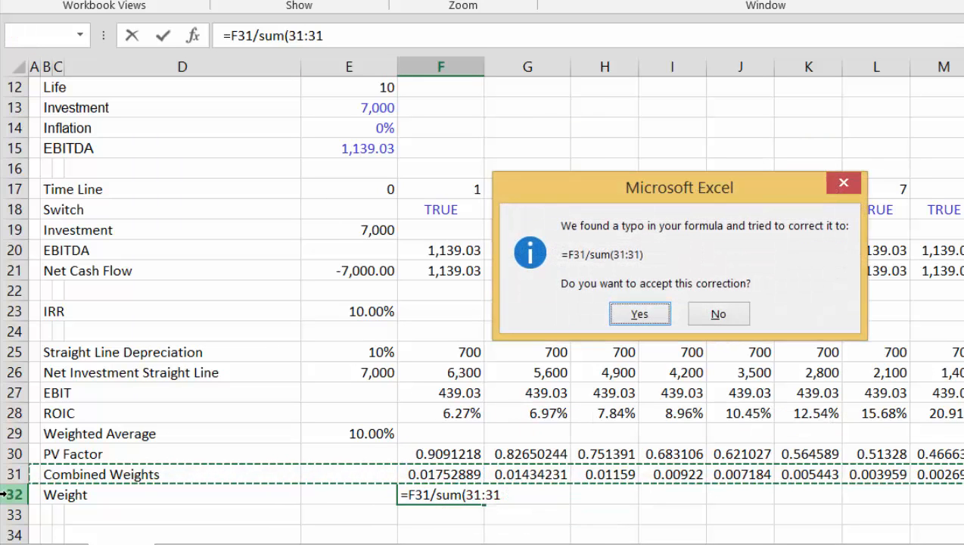
key("Return")
key("Up")
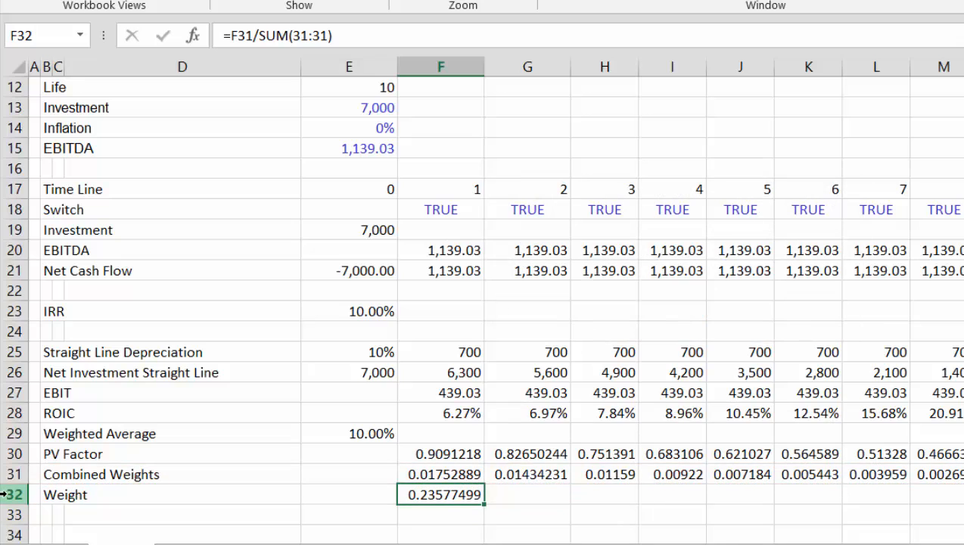
key("ctrl+alt+r")
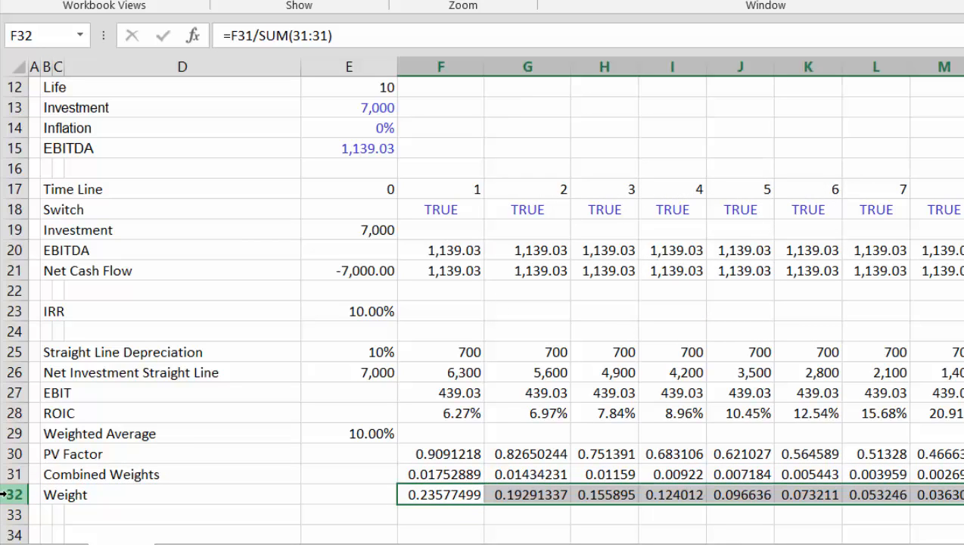
- Enter the label Weighted Average in B33
key("Down")
key("Left")
key("Left")
key("Left")
key("Left")
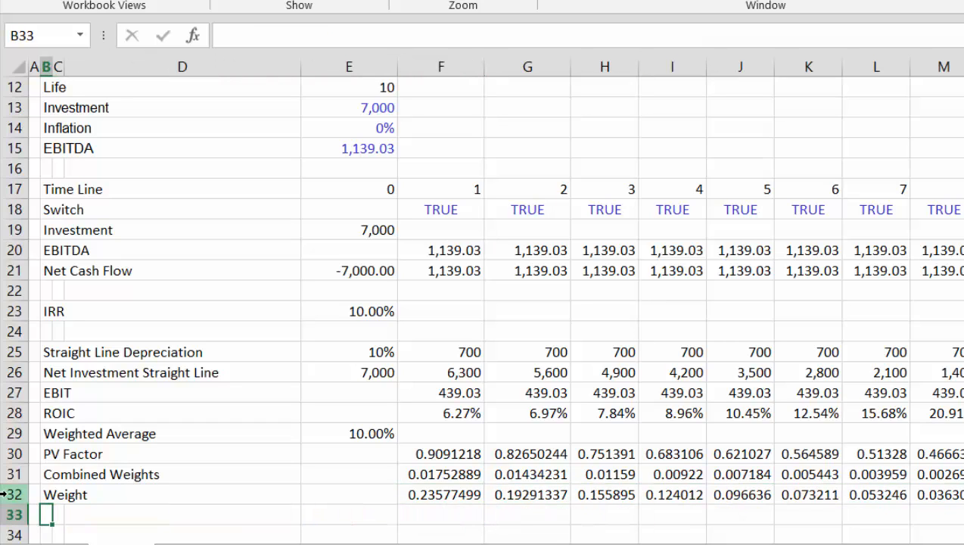
type("Weight")
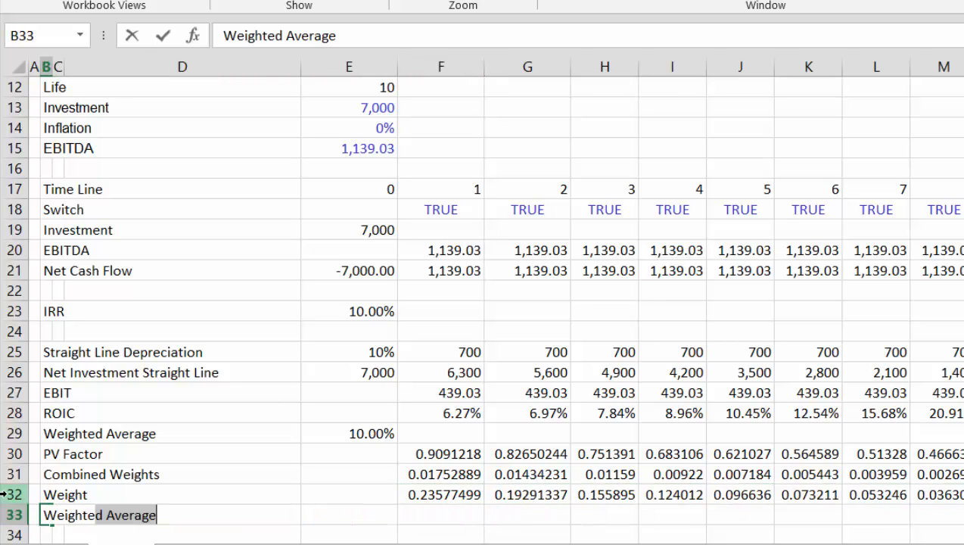
type("ed Average")
key("Return")
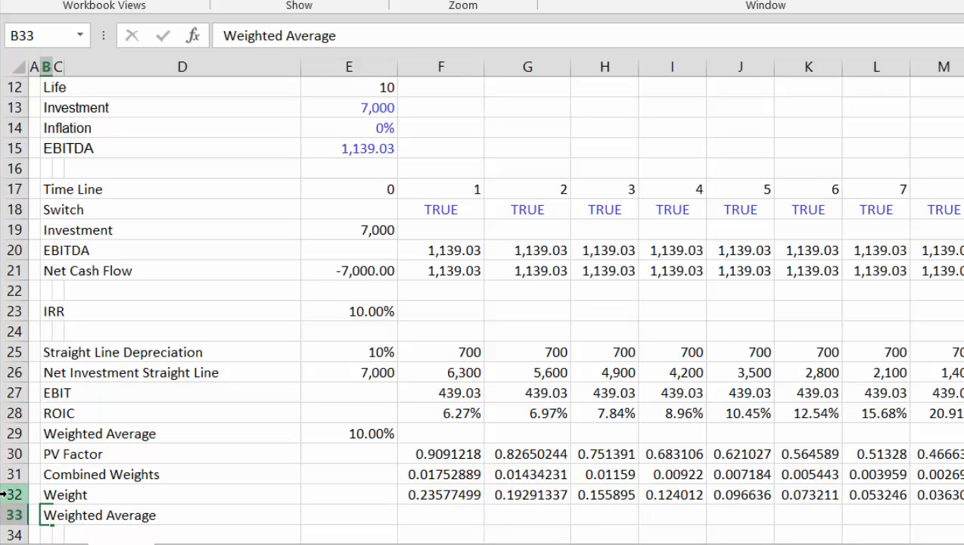
- Start a SUMPRODUCT formula in E33 with the whole Weight row, 32:32, as its first array
key("Up")
key("Right")
key("Right")
key("Right")
type("=")
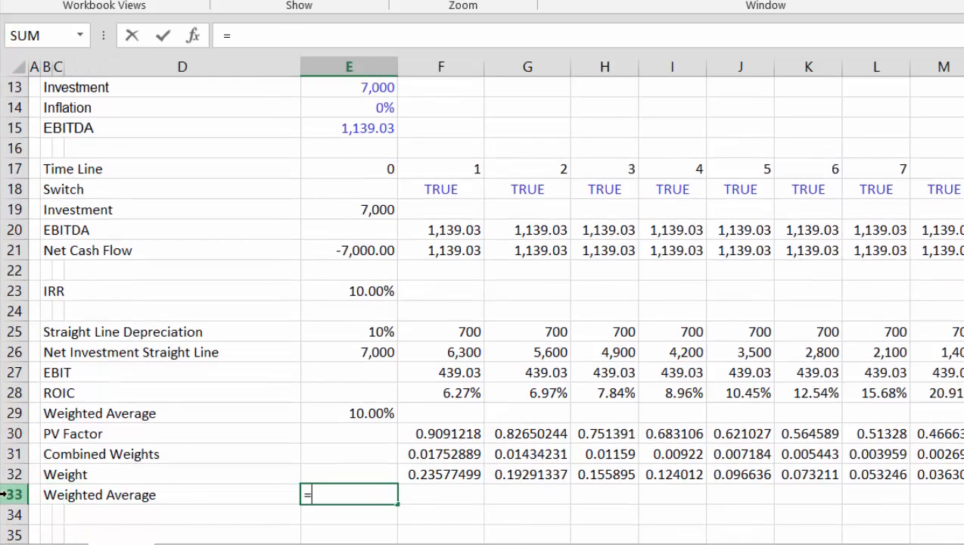
type("sum")
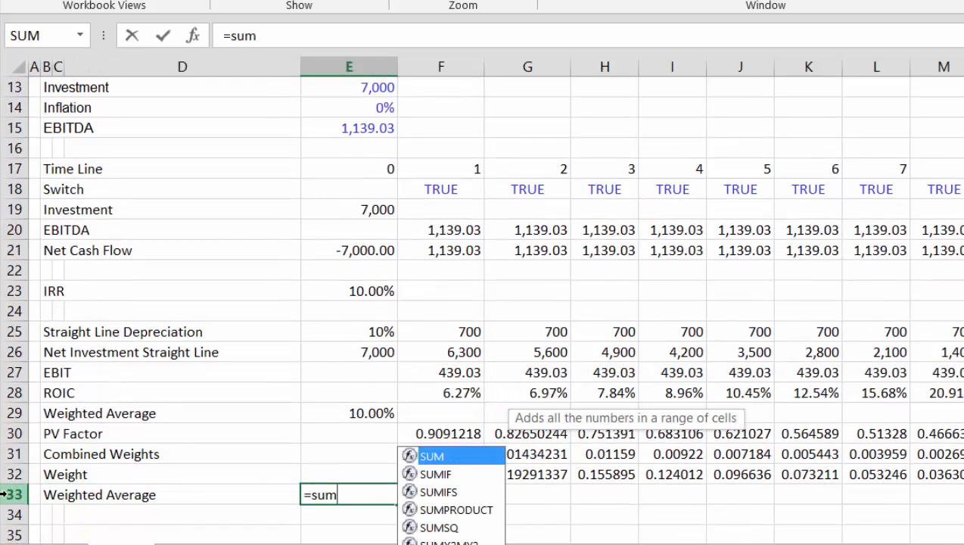
key("Down")
key("Down")
key("Down")
key("Tab")
key("Up")
key("Right")
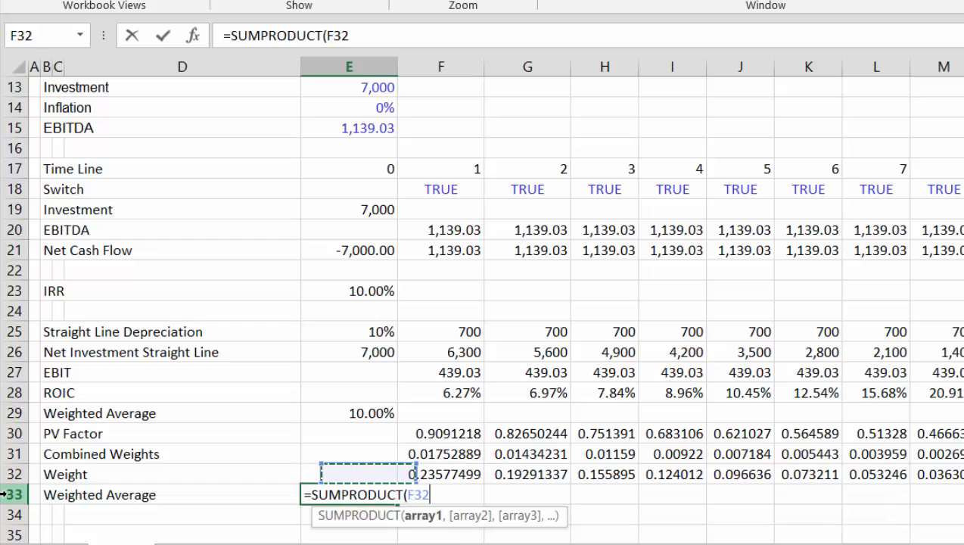
key("shift+space")
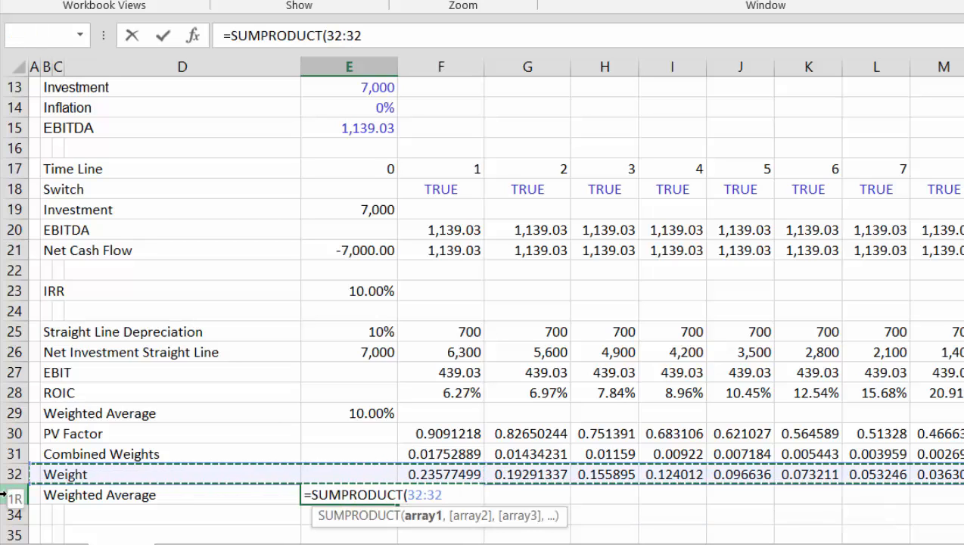
- Complete the E33 SUMPRODUCT with the ROIC row, 28:28, as second array and format the cell as a percentage
type(",")
key("Up")
key("Up")
key("Up")
key("Up")
key("Up")
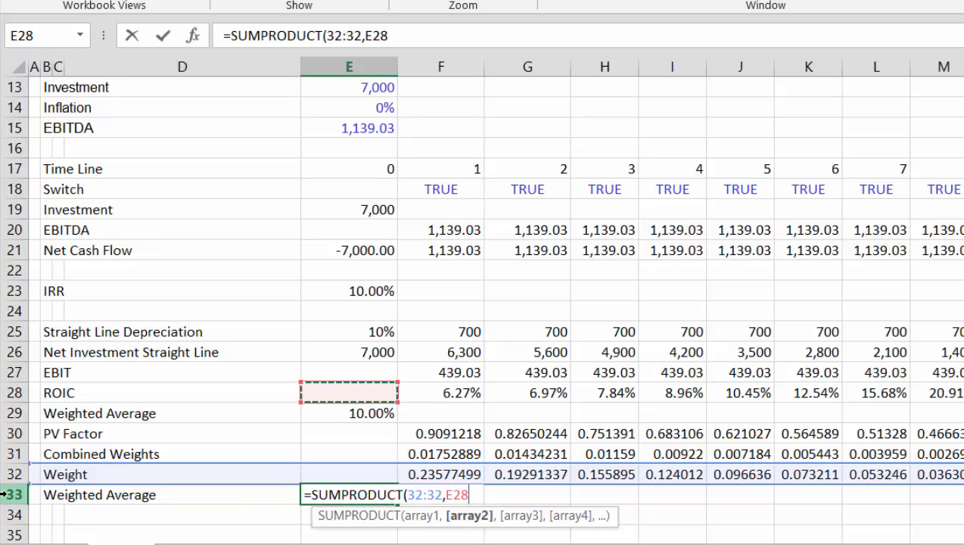
key("shift+space")
key("Return")
key("Up")
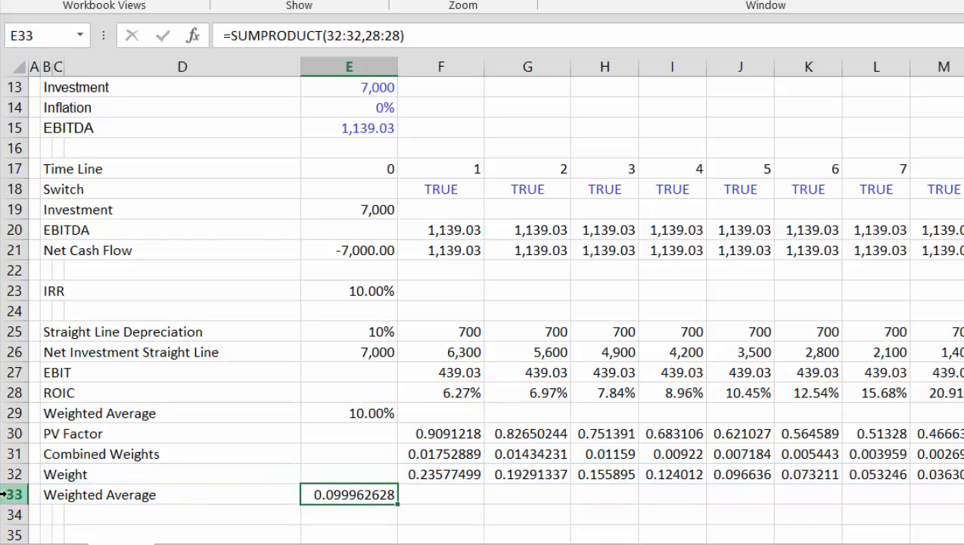
key("ctrl+shift+5")
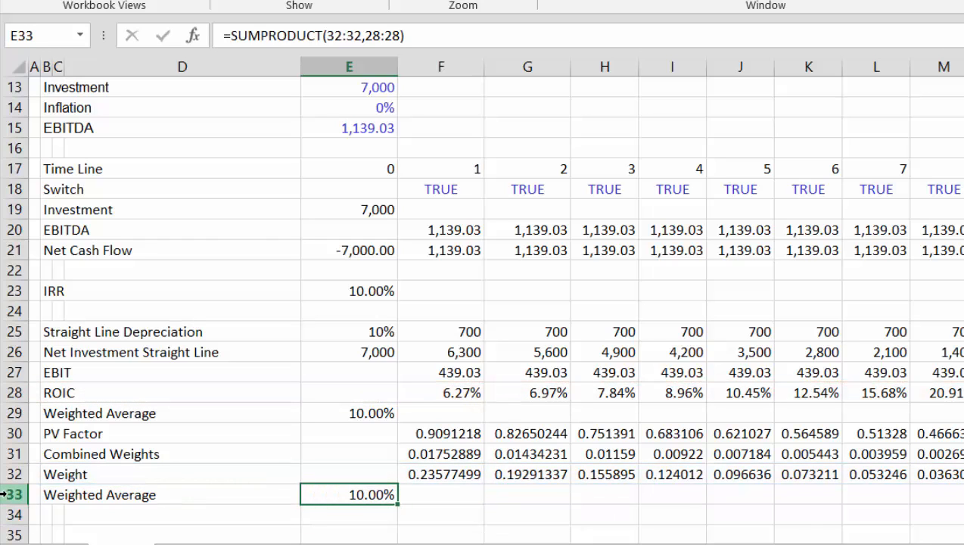
- Examine the new weighted average in E33 against the weights, PV factors and yearly ROIC values
key("Up")
key("Up")
key("Down")
key("Down")
key("Down")
key("Down")
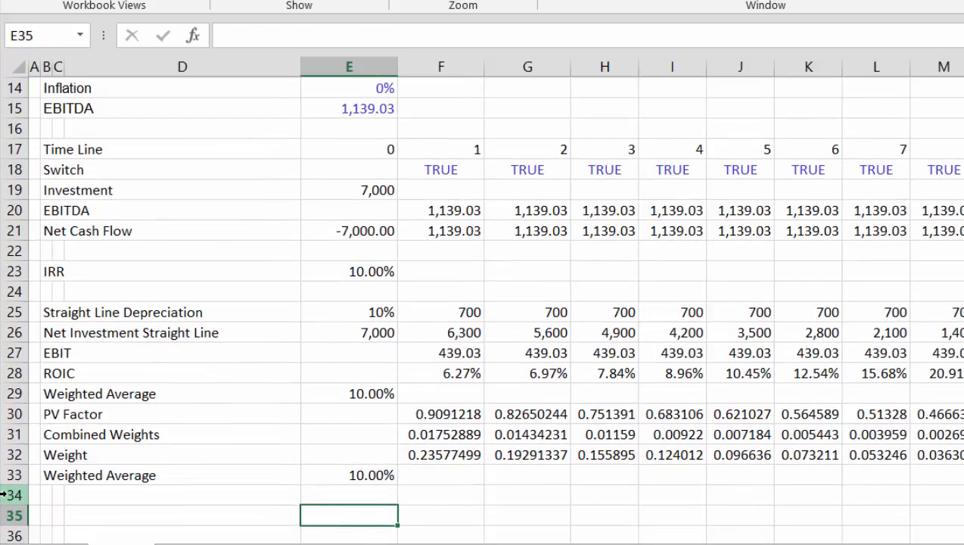
key("Left")
key("Left")
key("Left")
key("Left")
key("Up")
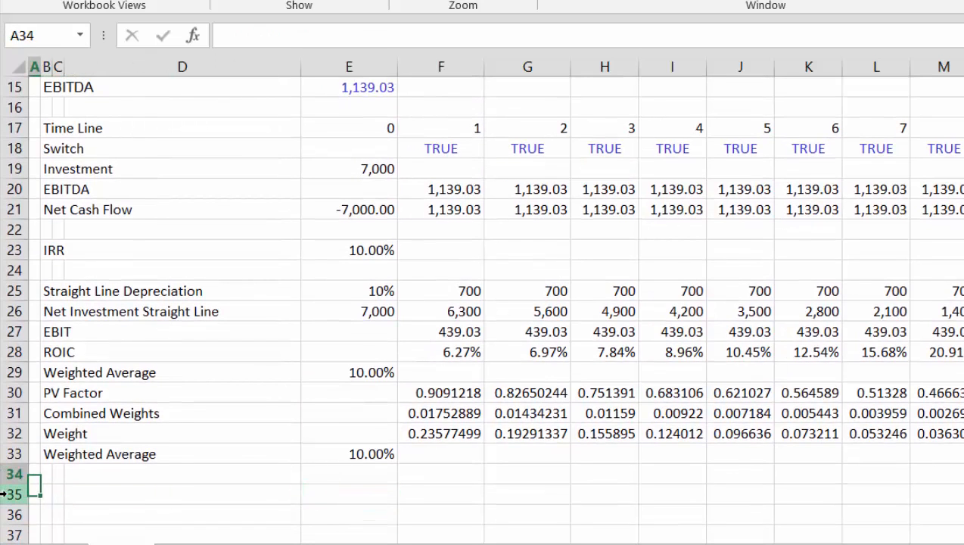
key("Right")
key("Right")
key("Right")
key("Right")
key("Right")
key("Right")
key("Right")
key("Up")
key("Up")
key("Up")
key("Up")
key("Up")
key("Up")
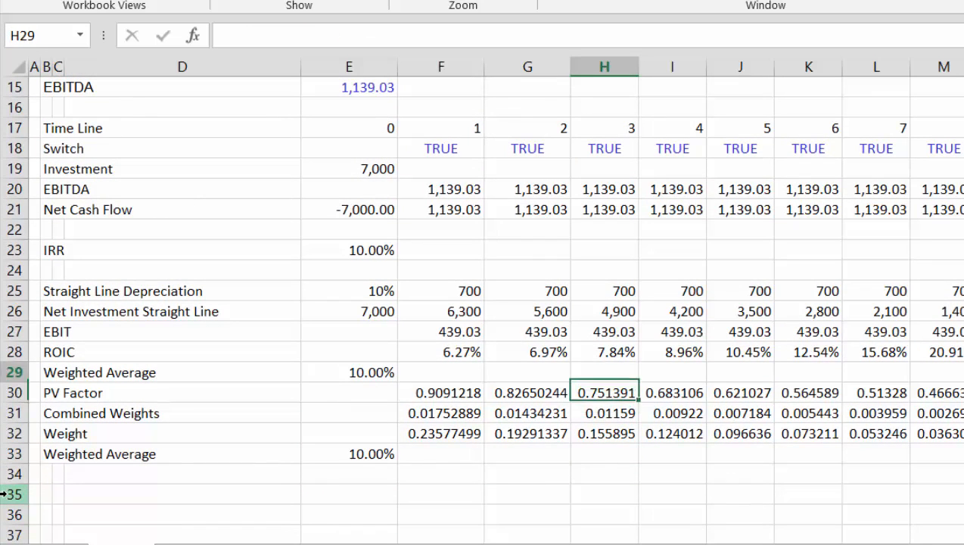
key("Left")
key("Left")
key("Left")
key("Right")
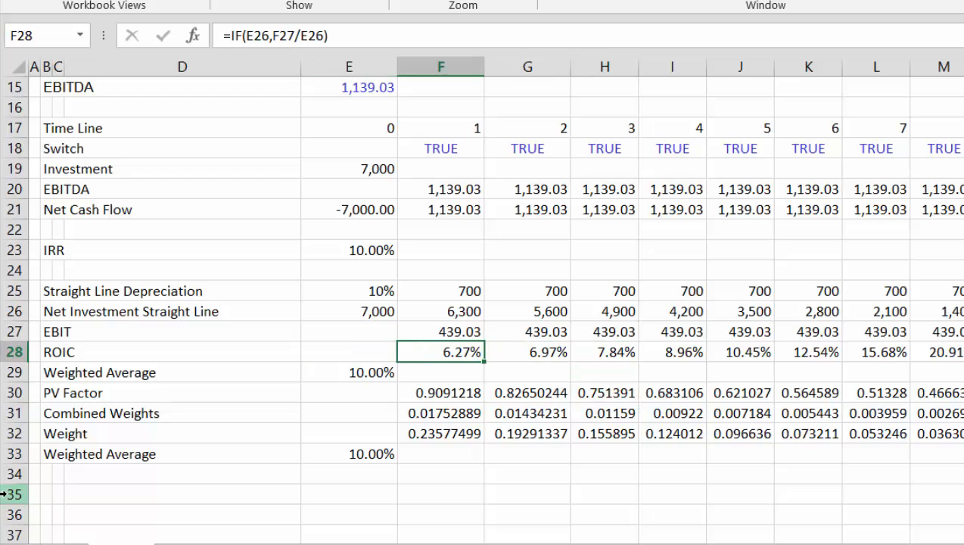
- Enter the label Economic Depreciation in B35
key("Down")
key("Down")
key("Down")
key("Down")
key("Down")
key("Down")
key("Left")
key("Left")
key("Left")
key("Left")
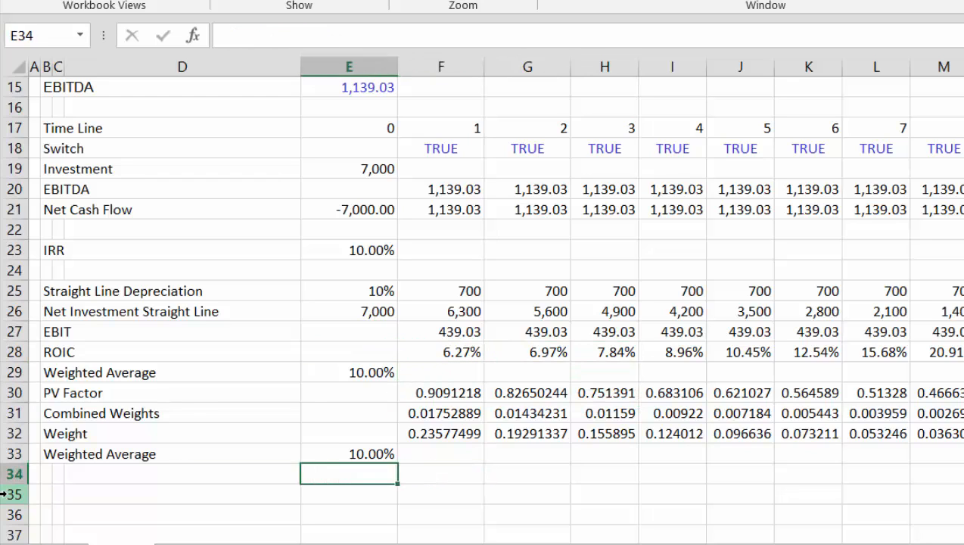
key("Down")
type("E")
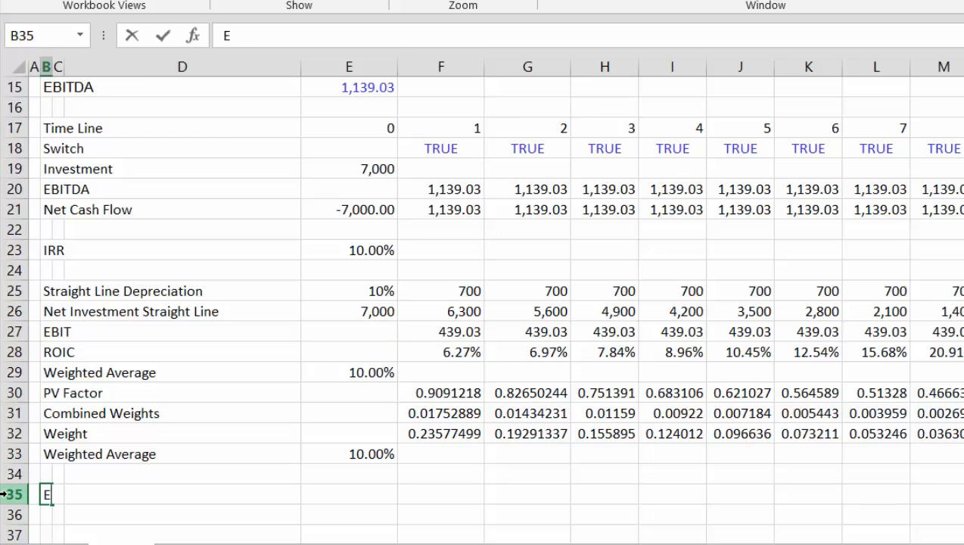
type("cono")
key("BackSpace")
type("nomic De")
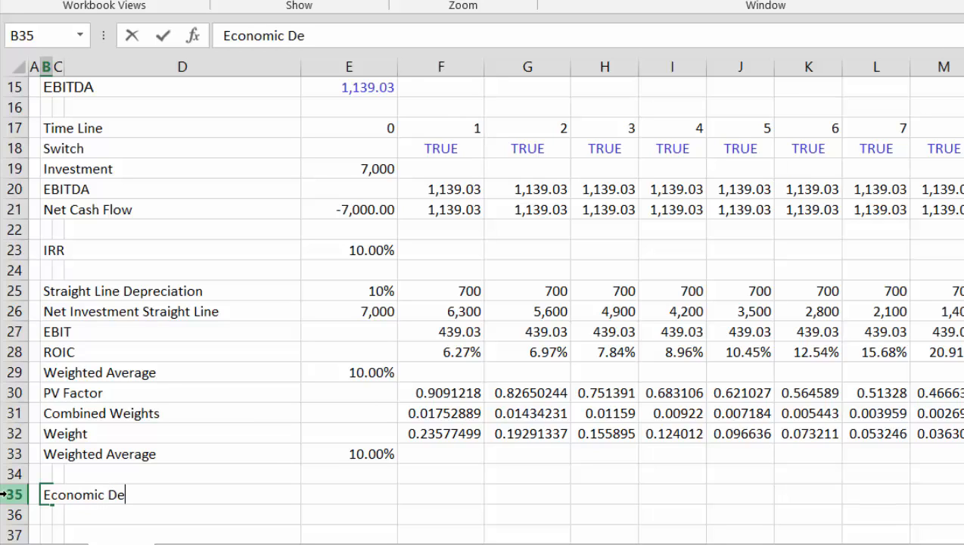
type("preciat")
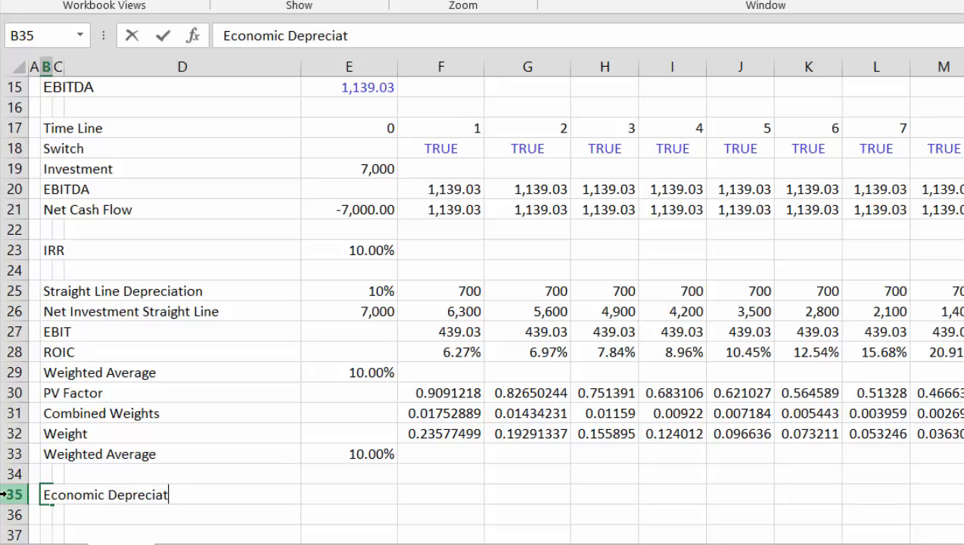
key("BackSpace")
key("BackSpace")
key("BackSpace")
key("BackSpace")
key("BackSpace")
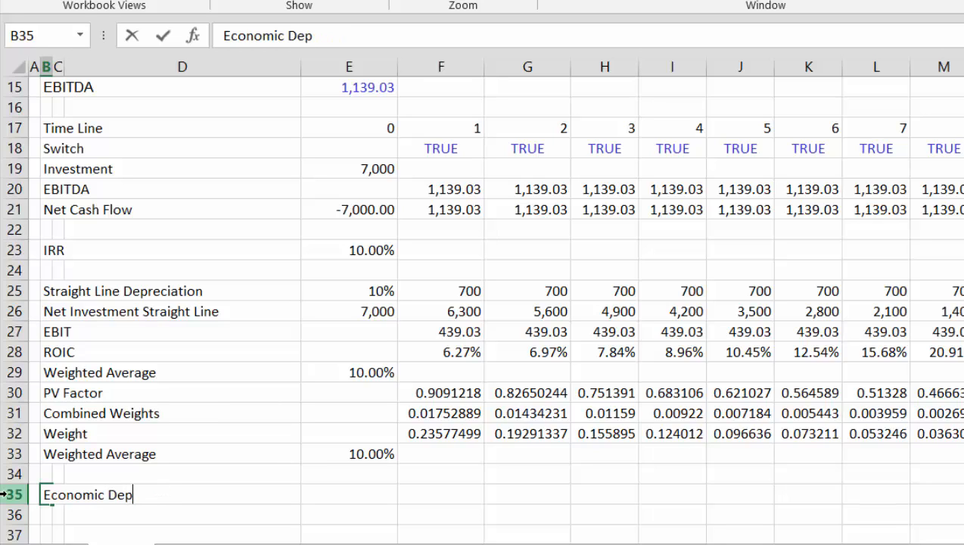
type("reciation")
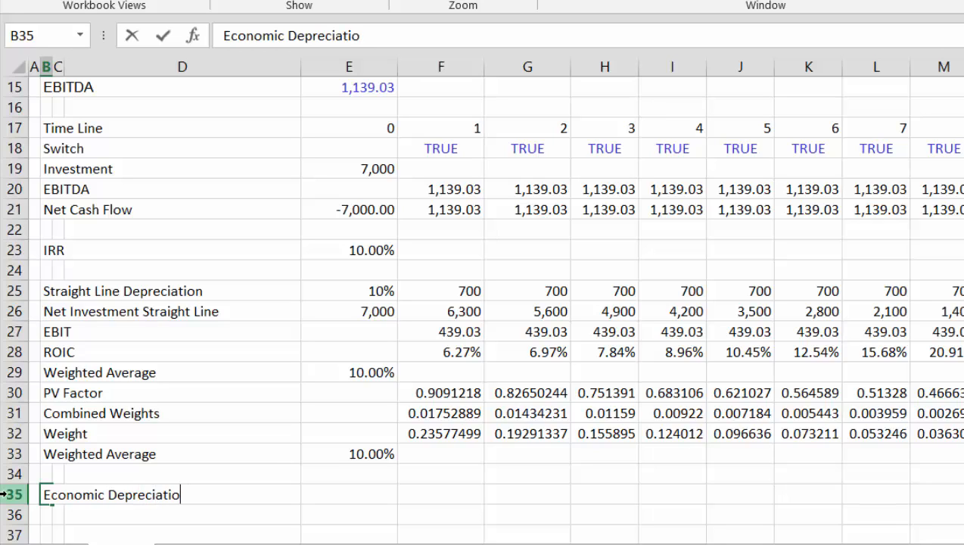
key("ctrl+Return")
- Start a PPMT formula in F35 with the IRR cell as an absolute reference, $E$23, for the rate
key("Right")
key("Right")
key("Right")
key("Right")
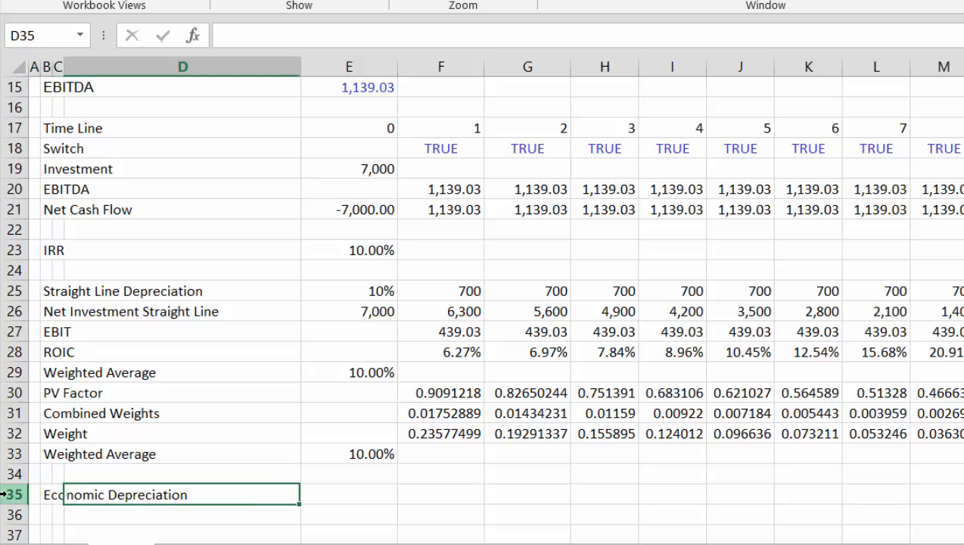
type("=")
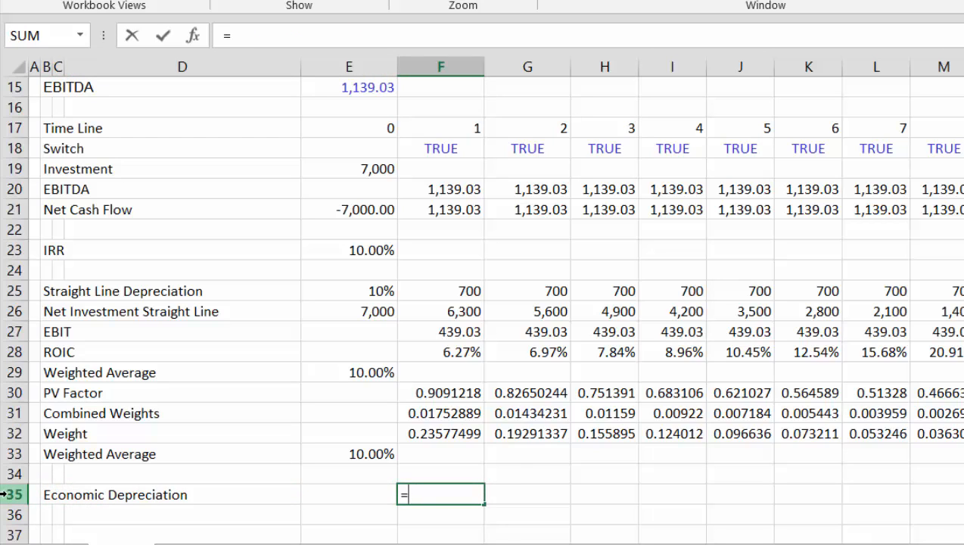
type("ppm")
key("Tab")
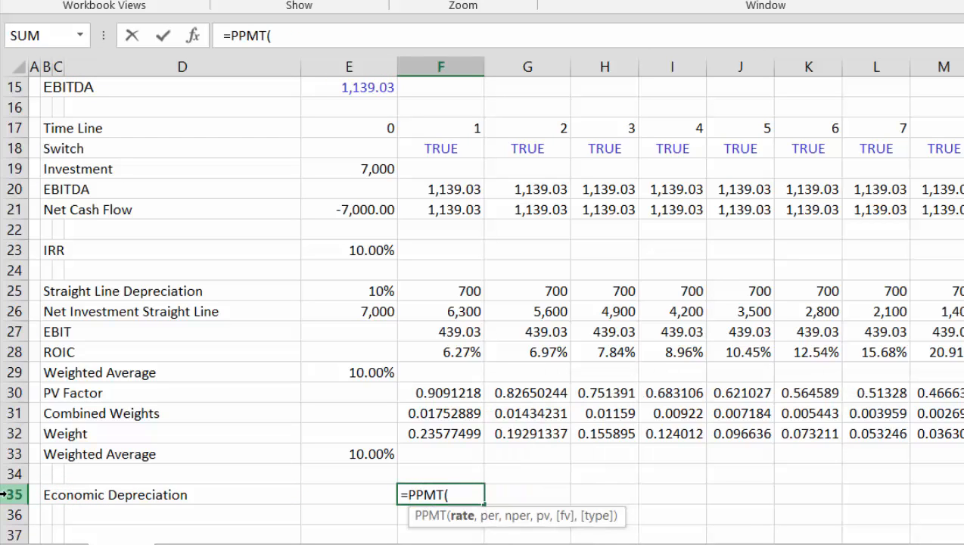
key("Up")
key("Up")
key("Up")
key("Up")
key("Up")
key("Up")
key("Up")
key("Up")
key("Up")
key("Up")
key("Up")
key("Up")
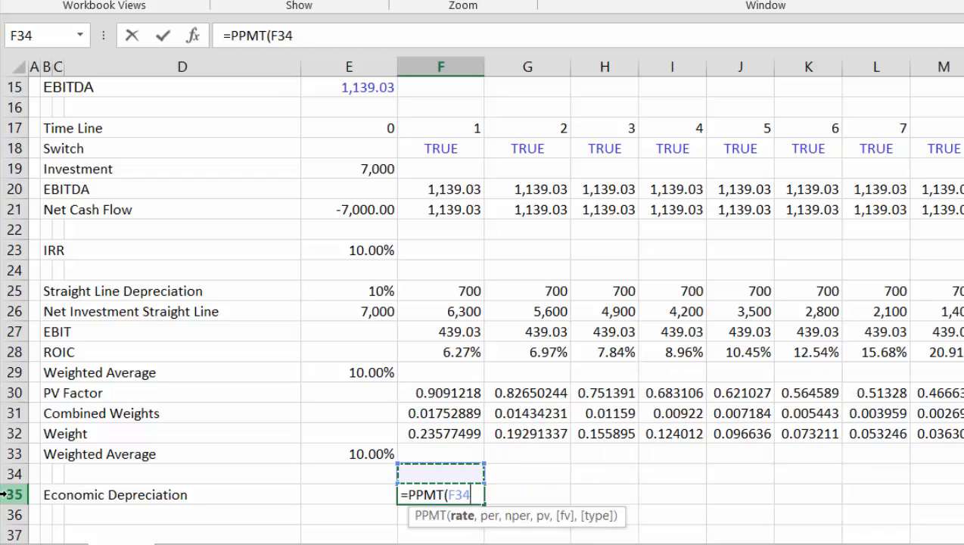
key("Left")
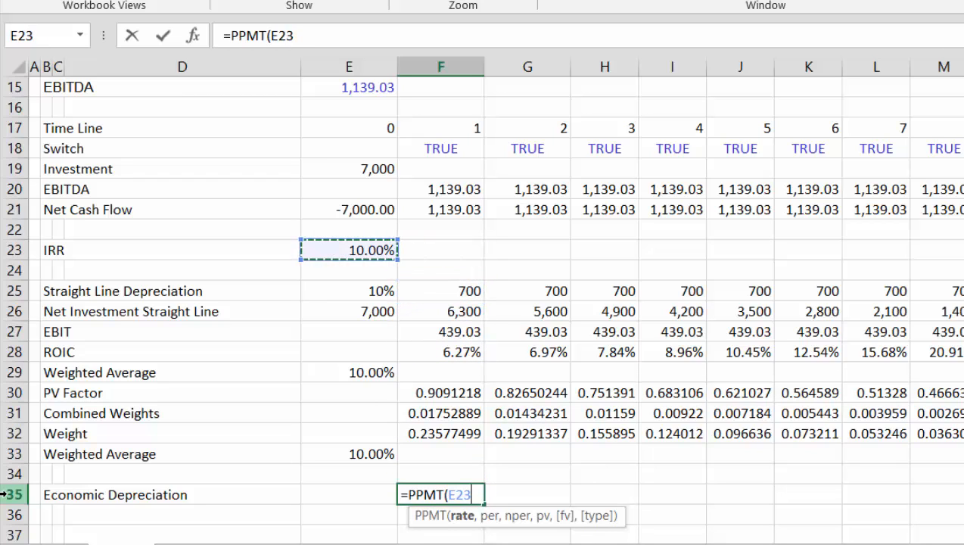
key("F4")
type(",")
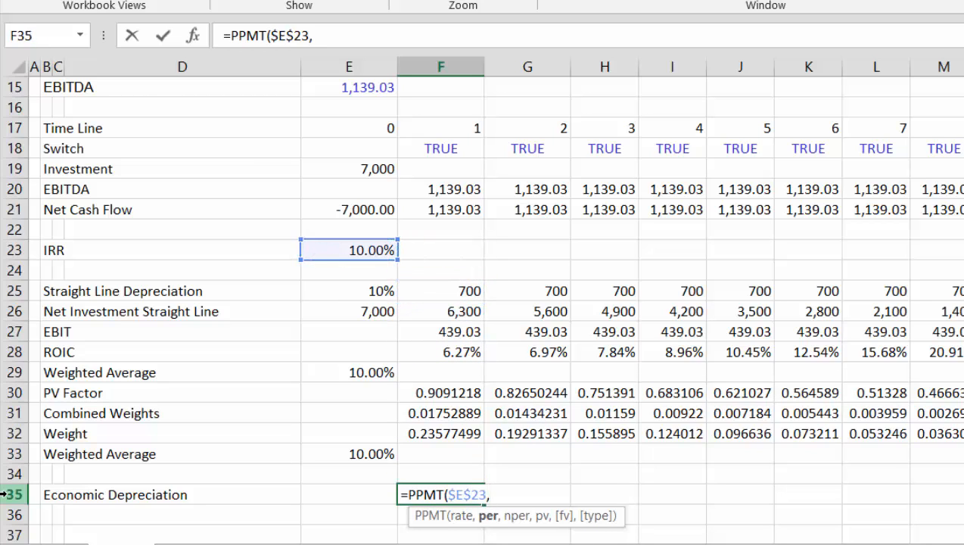
- Set the period argument of the F35 PPMT formula to F17, year 1 of the Time Line row
key("Up")
key("Up")
key("Up")
key("Up")
key("Up")
key("Up")
key("Up")
key("Up")
key("Up")
key("Up")
key("Up")
key("Up")
key("Up")
key("Up")
key("Up")
key("Up")
key("Up")
key("Up")
key("Up")
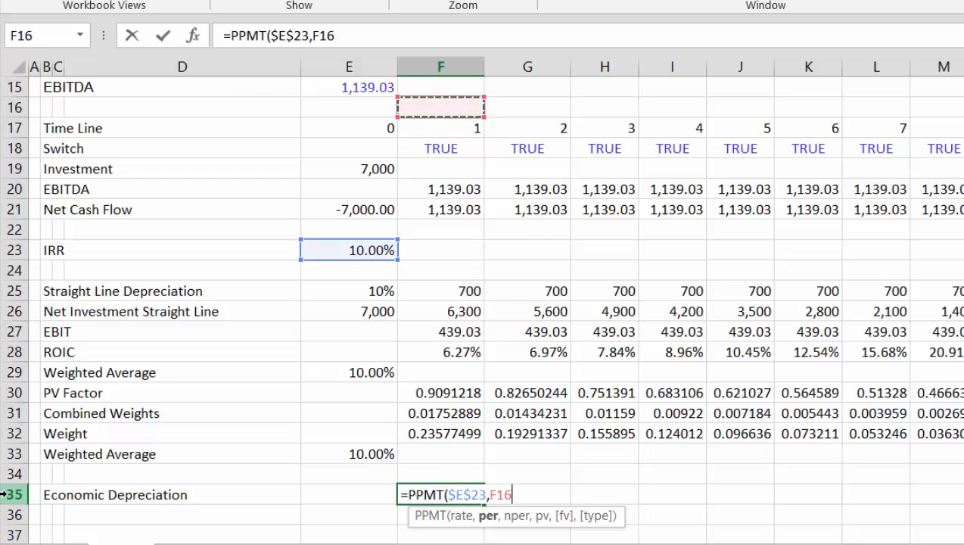
key("Down")
type(",")
- Add the project Life cell as an absolute reference, $E$12, for the number of periods in the F35 PPMT formula
key("Up")
key("Up")
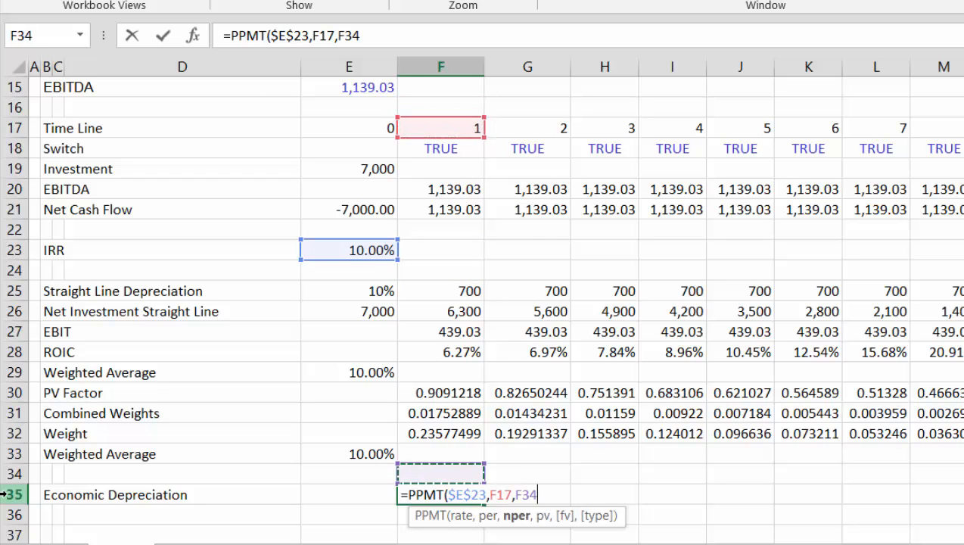
key("Up")
key("Up")
key("Up")
key("Up")
key("Up")
key("Up")
key("Up")
key("Up")
key("Up")
key("Up")
key("Up")
key("Up")
key("Up")
key("Up")
key("Up")
key("Up")
key("Up")
key("Up")
key("Up")
key("Up")
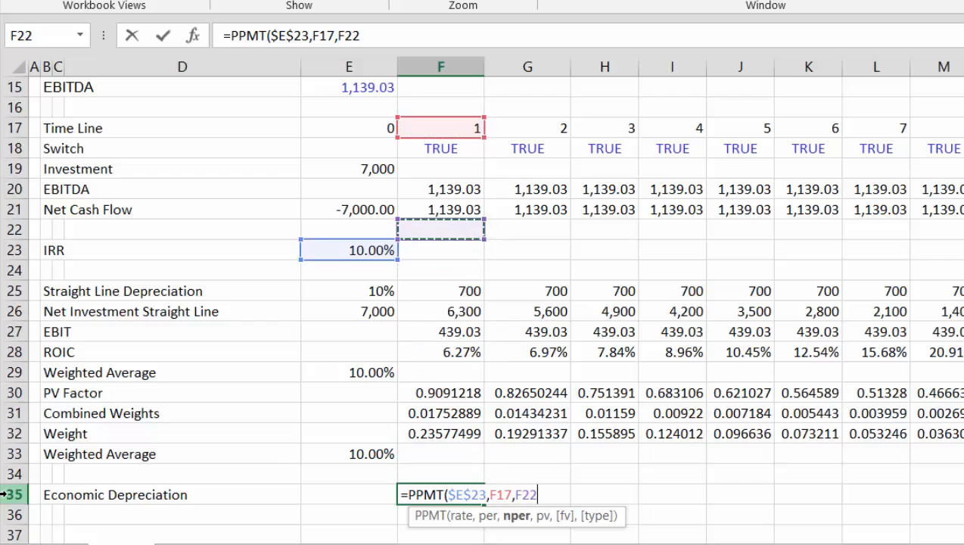
key("Down")
key("Down")
key("Down")
key("Down")
key("Down")
key("Down")
key("Down")
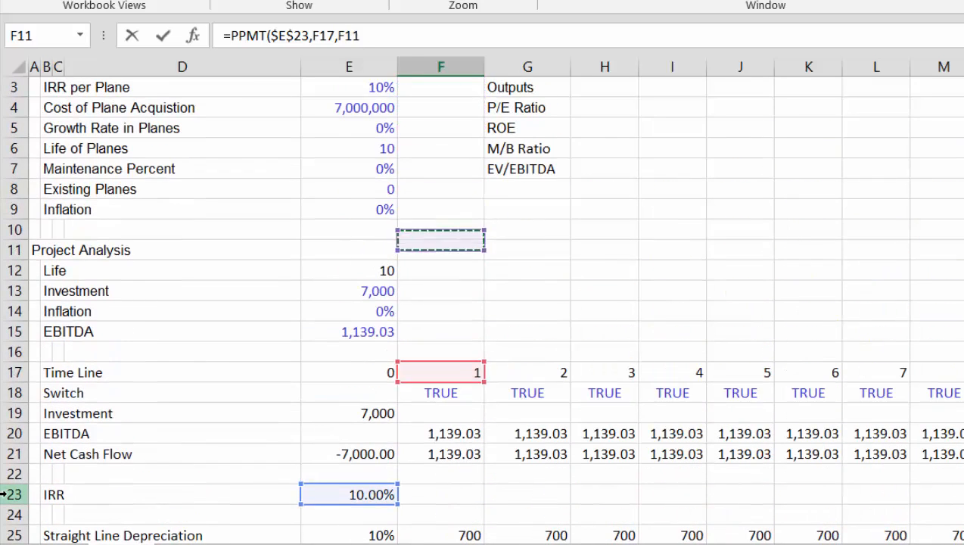
key("Down")
key("Down")
key("Down")
key("Left")
key("Up")
key("Up")
key("F4")
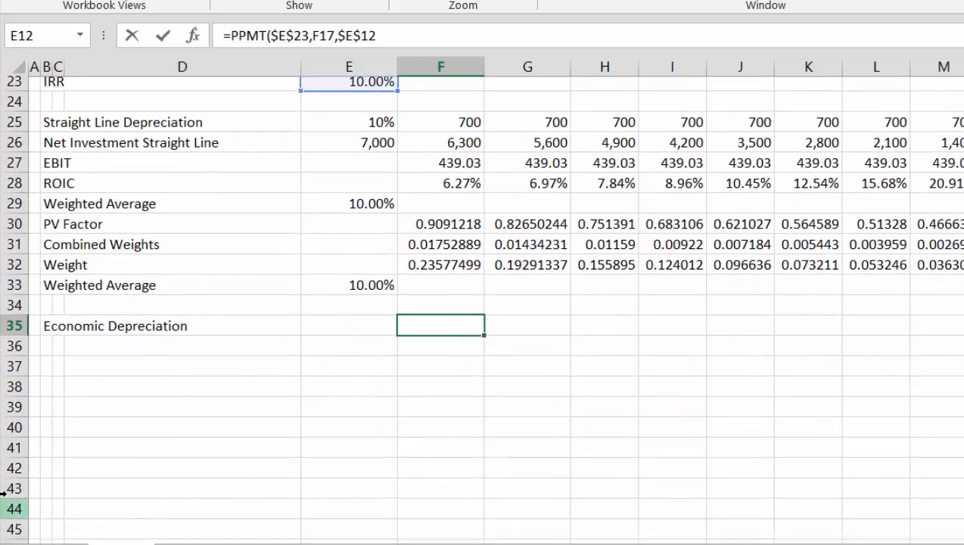
type(",")
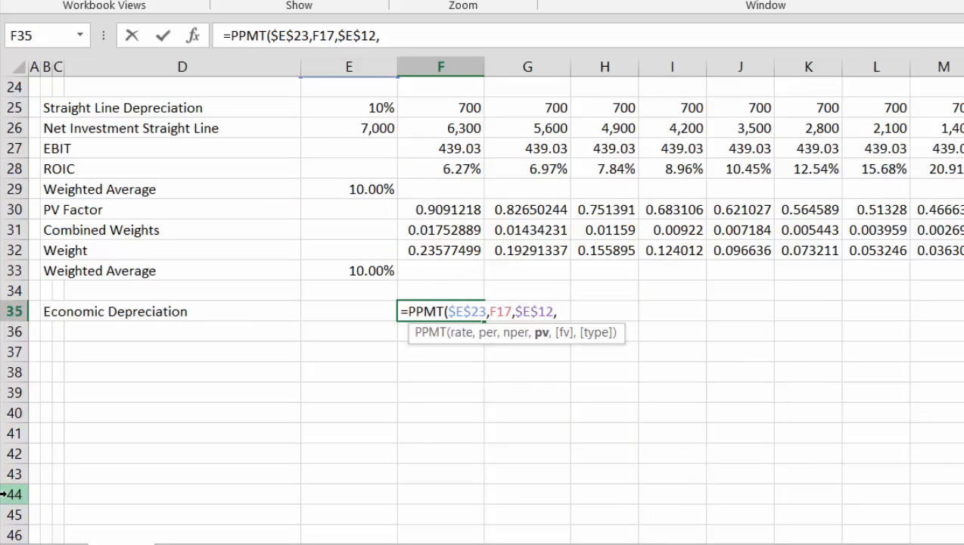
- Complete the F35 PPMT formula with the negated initial net investment, -$E$26, as the present value
type("-")
key("Left")
key("Up")
key("Up")
key("Up")
key("Up")
key("Up")
key("Up")
key("Up")
key("Up")
key("Up")
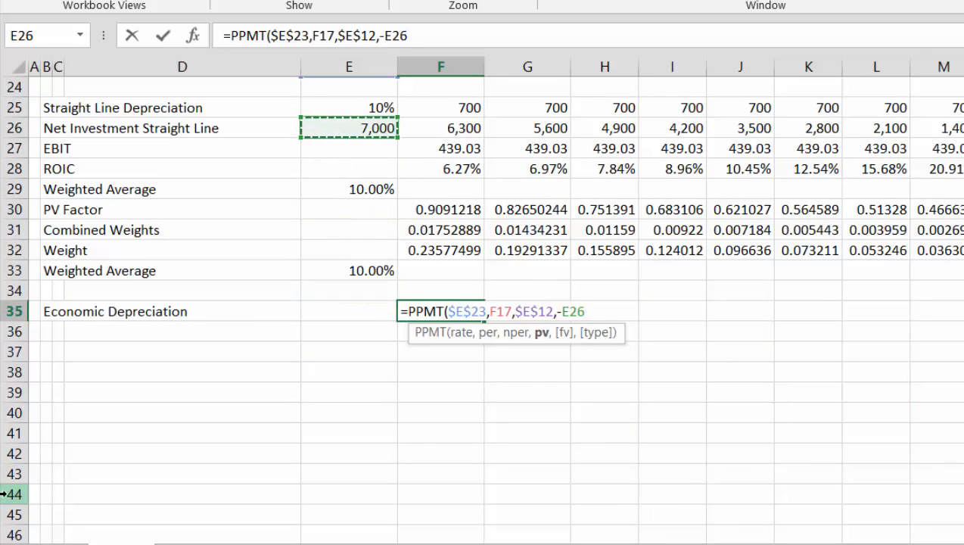
key("F4")
key("Return")
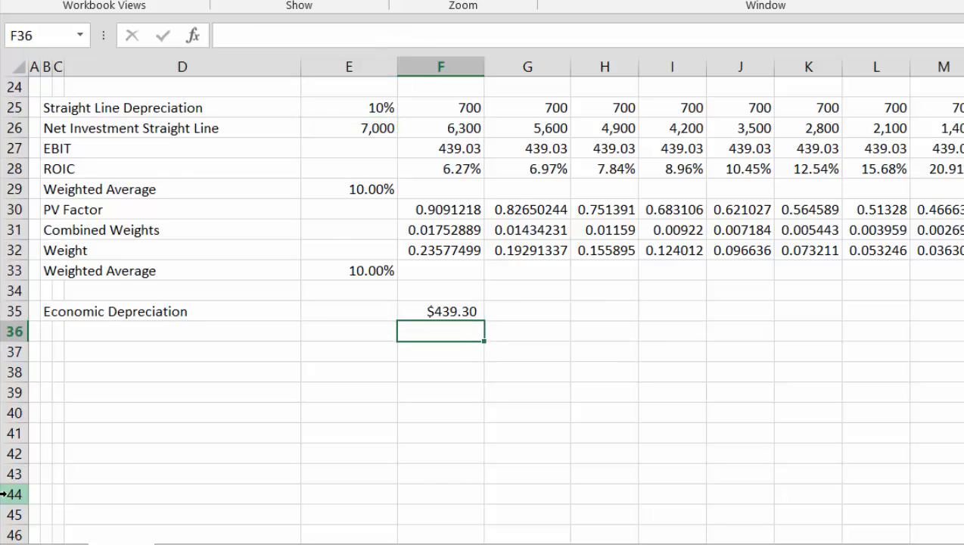
- Format F35 as a two-decimal number without currency symbol and fill it across the Economic Depreciation row
key("Up")
key("ctrl+shift+1")
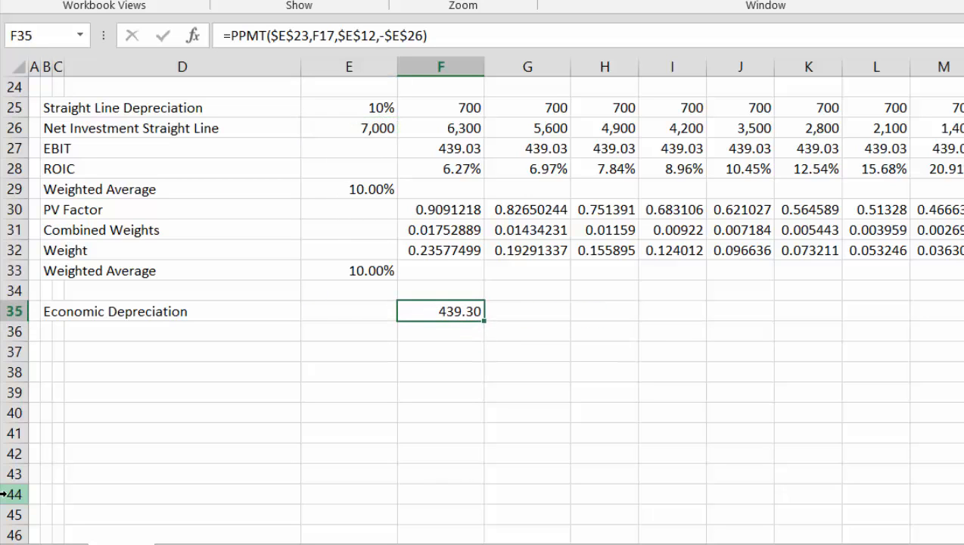
key("ctrl+shift+r")
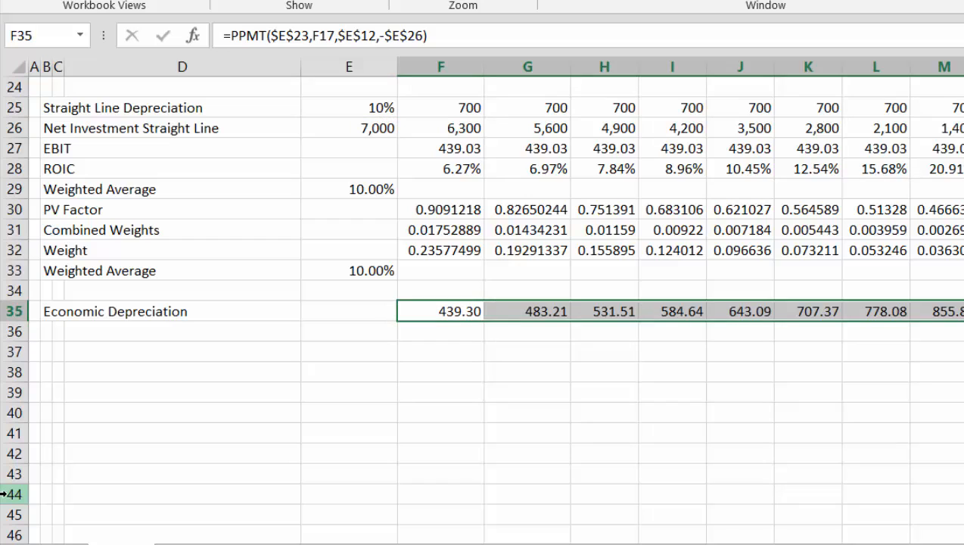
- Wrap the F35 PPMT formula in an IF with the Switch cell F18 as its logical test
key("Left")
key("Right")
key("F2")
key("Left")
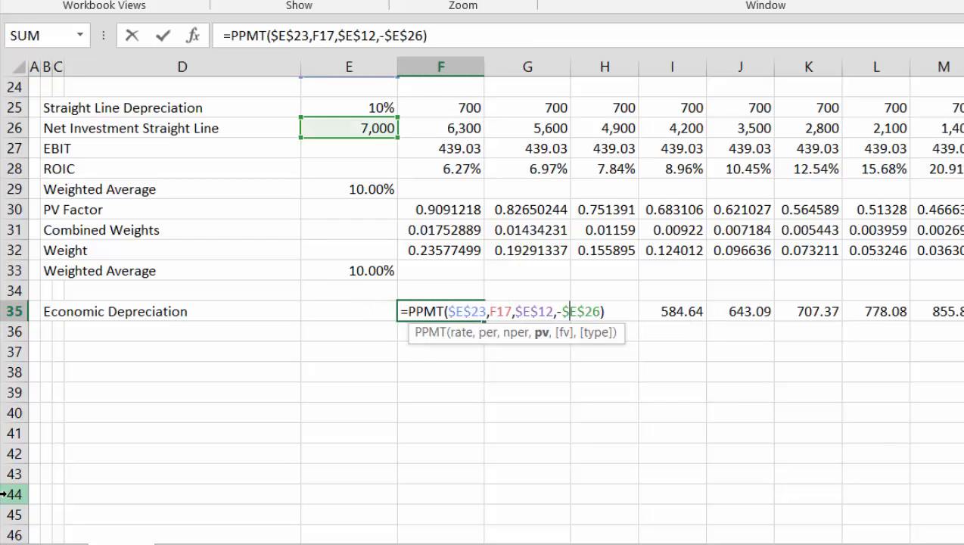
key("Left")
key("Left")
key("Left")
key("Left")
key("Left")
key("Left")
key("Left")
key("Left")
key("Left")
key("Left")
key("Left")
key("Left")
key("Left")
key("Left")
key("Left")
key("Left")
key("Left")
key("Left")
key("Left")
key("Left")
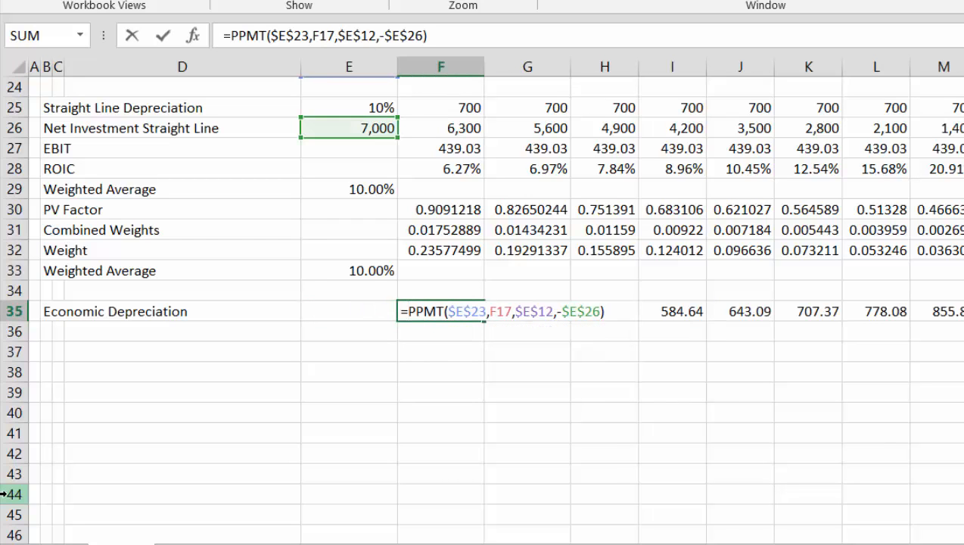
key("Right")
type("if(")
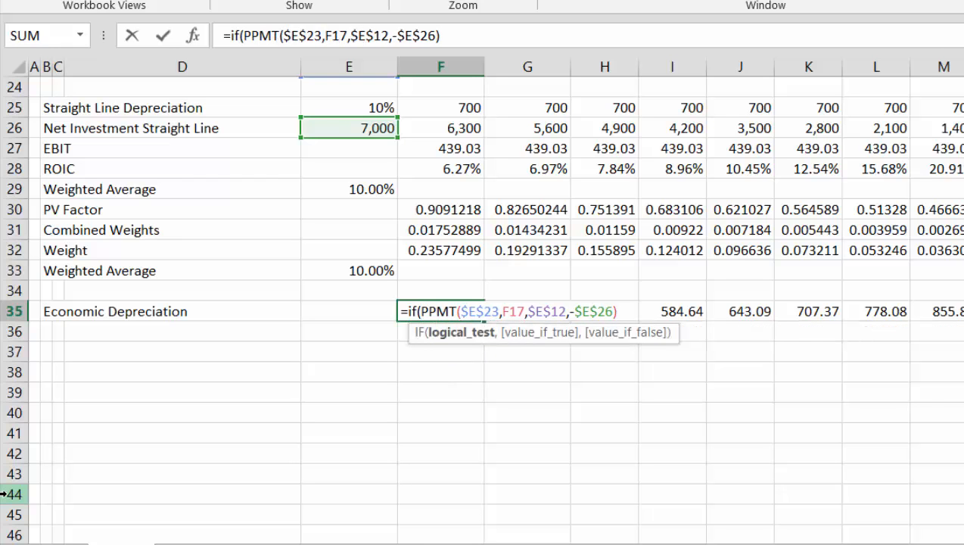
left_click(419, 105)
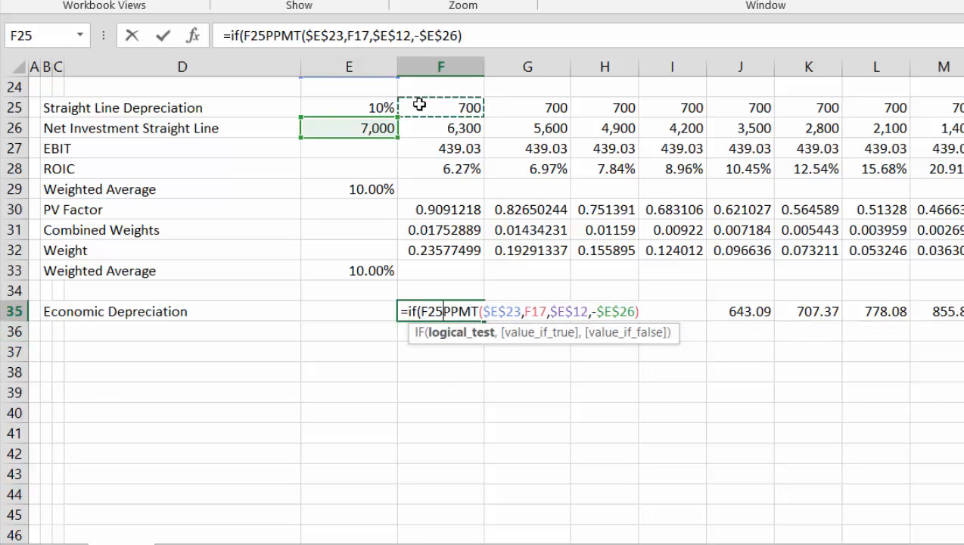
key("Up")
key("Up")
key("Up")
key("Up")
key("Up")
key("Up")
key("Up")
key("Up")
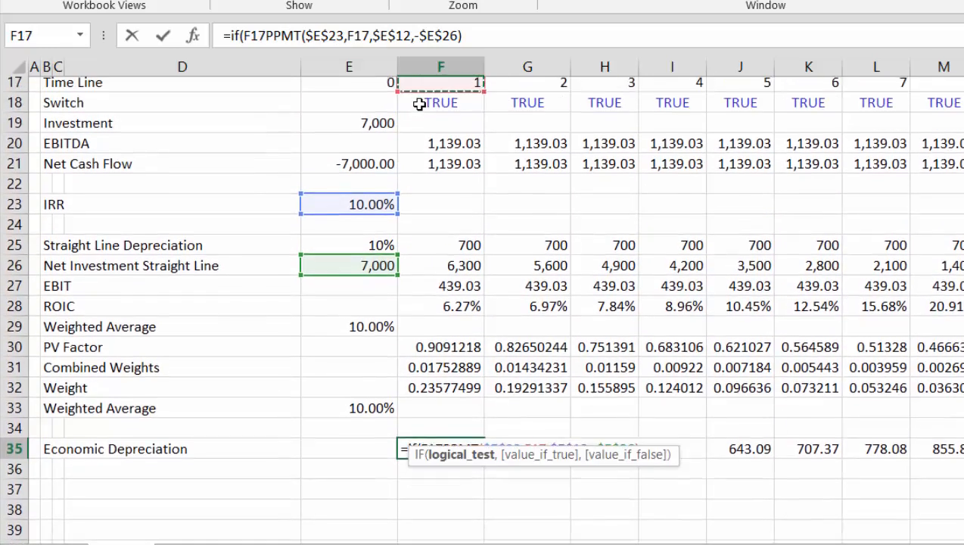
key("Down")
type(",")
key("Return")
key("Return")
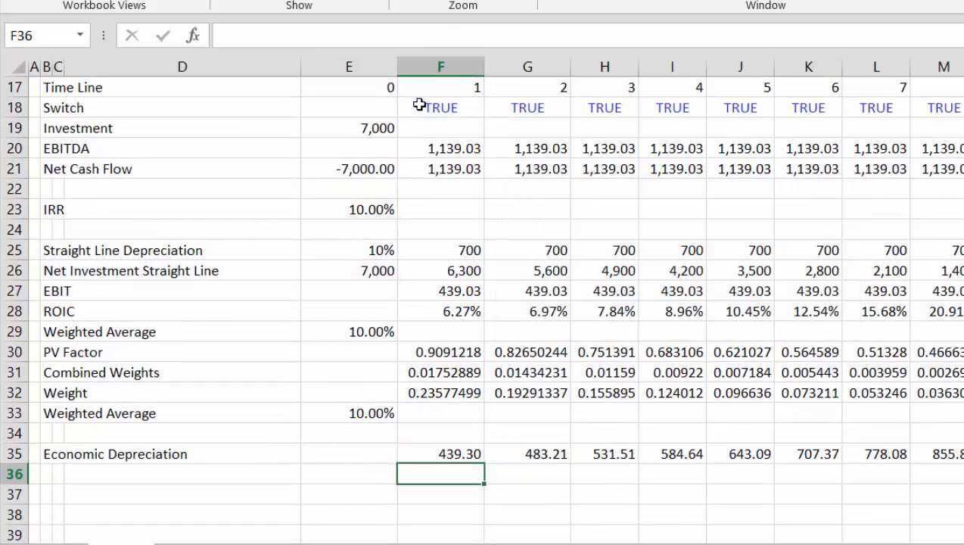
- Multiply the F35 IF formula by 1 and fill it across the timeline years
key("Up")
key("F2")
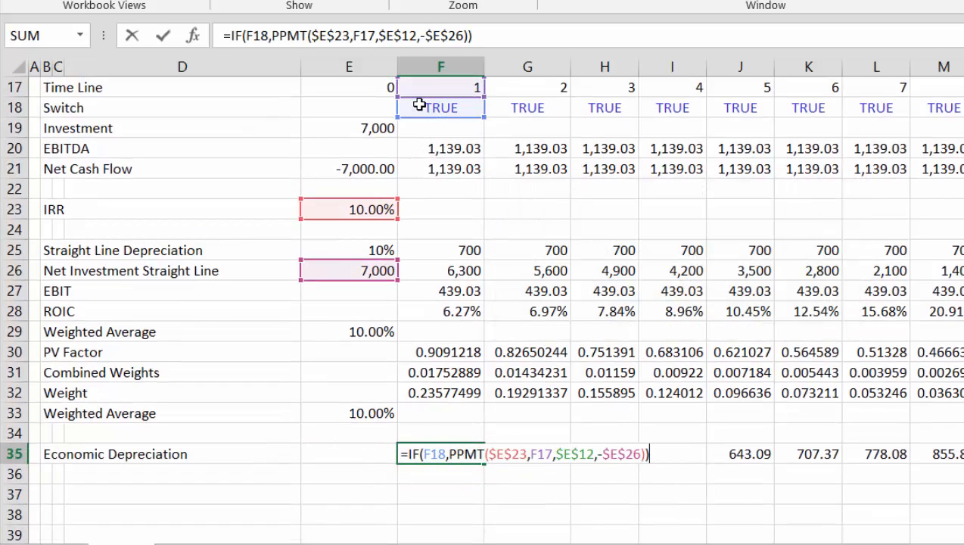
type("*1")
key("Return")
key("Up")
key("ctrl+shift+Right")
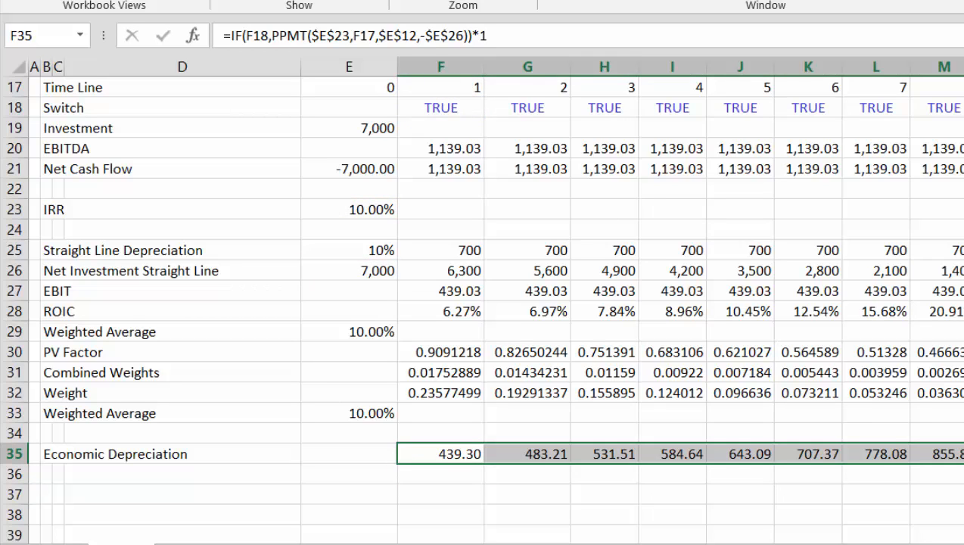
- Enter the label EBIT - Economic Depreciation in B36
key("Left")
key("Left")
key("Left")
key("Left")
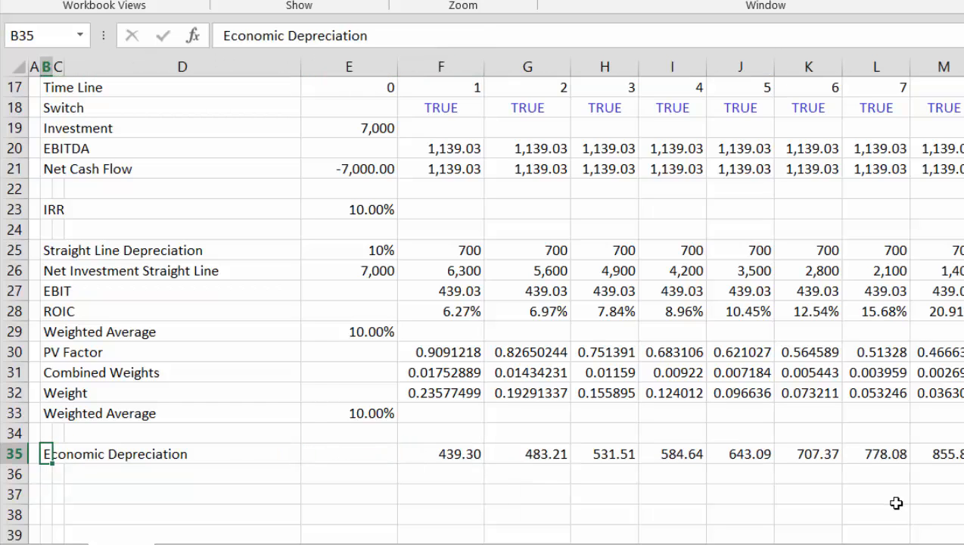
key("Down")
type("EB")
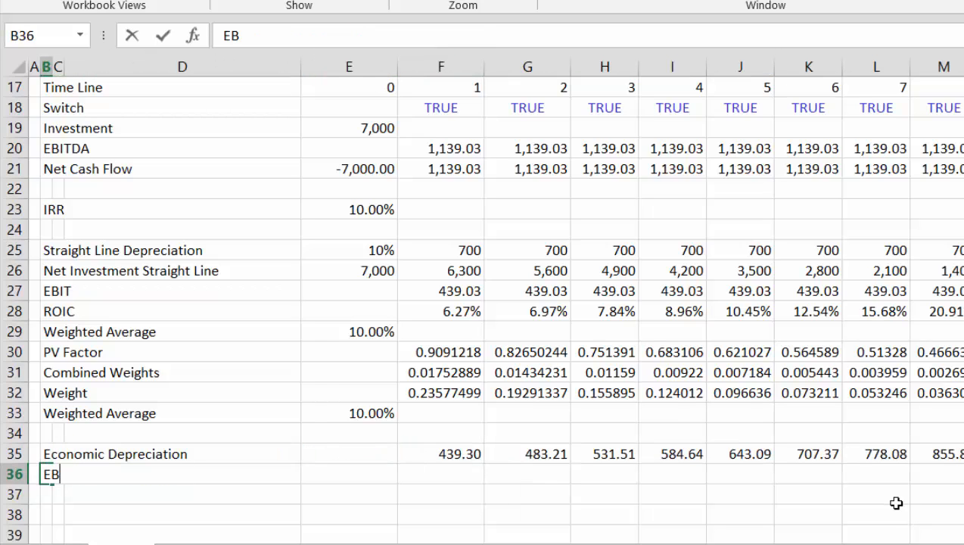
type("IT - Economic De")
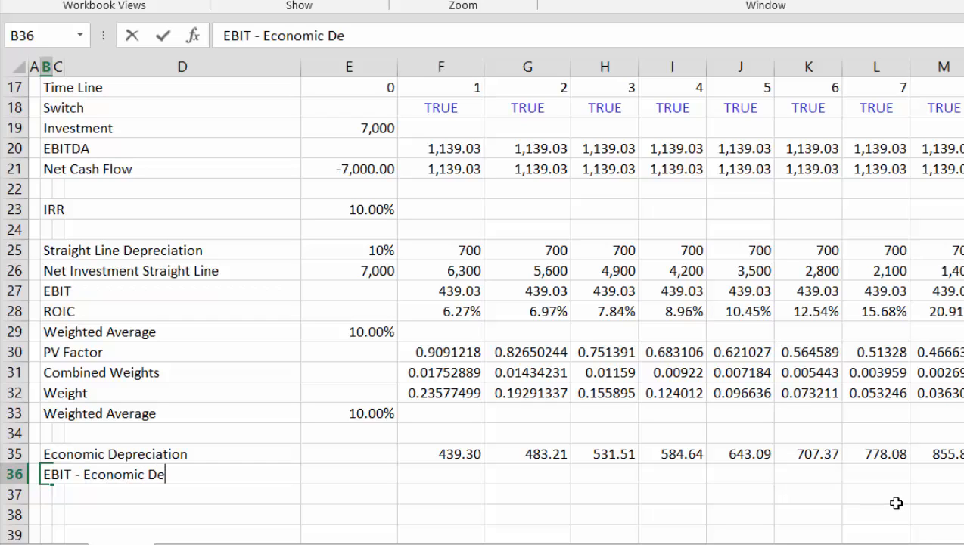
type("preciation")
key("ctrl+Return")
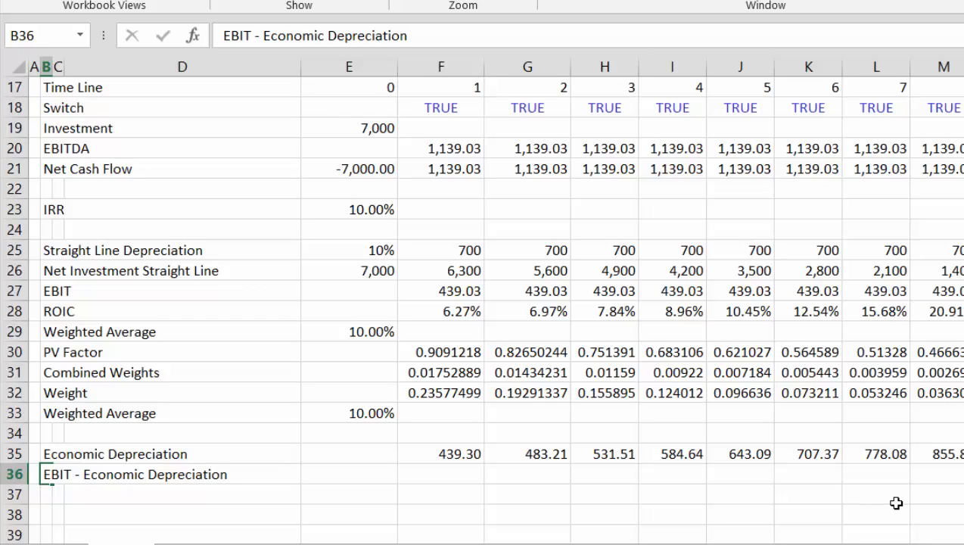
- Calculate year 1 EBIT in F36 as EBITDA minus economic depreciation, =F20-F35
key("Right")
key("Right")
key("Right")
key("Right")
type("=")
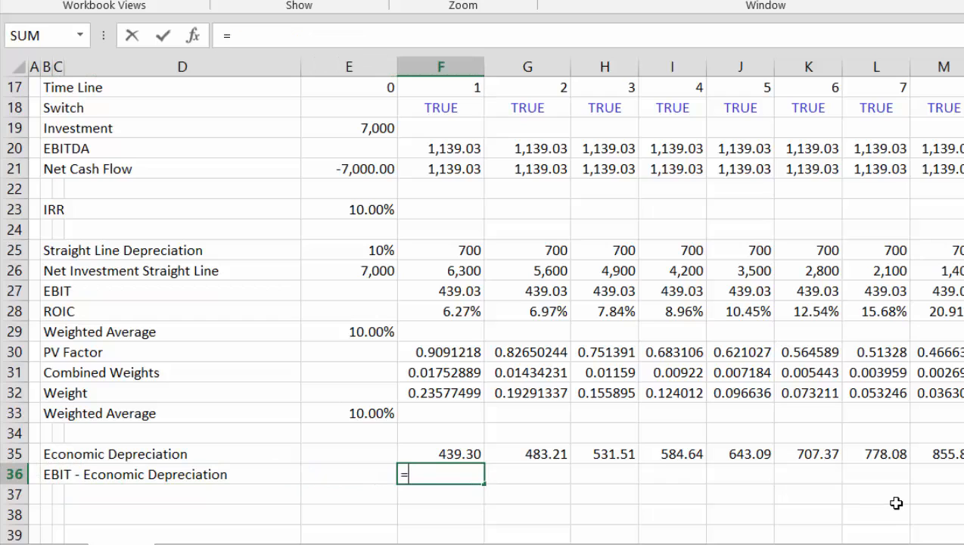
key("Up")
key("Up")
key("Up")
key("Up")
key("Up")
key("Up")
key("Up")
key("Up")
key("Up")
key("Up")
key("Up")
key("Up")
key("Up")
key("Up")
key("Up")
key("Up")
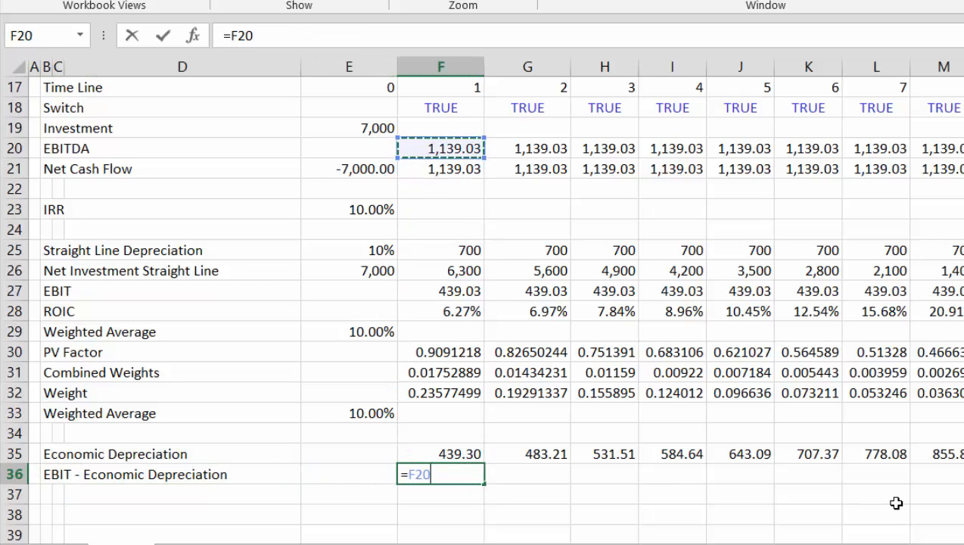
type("-")
key("Up")
key("Return")
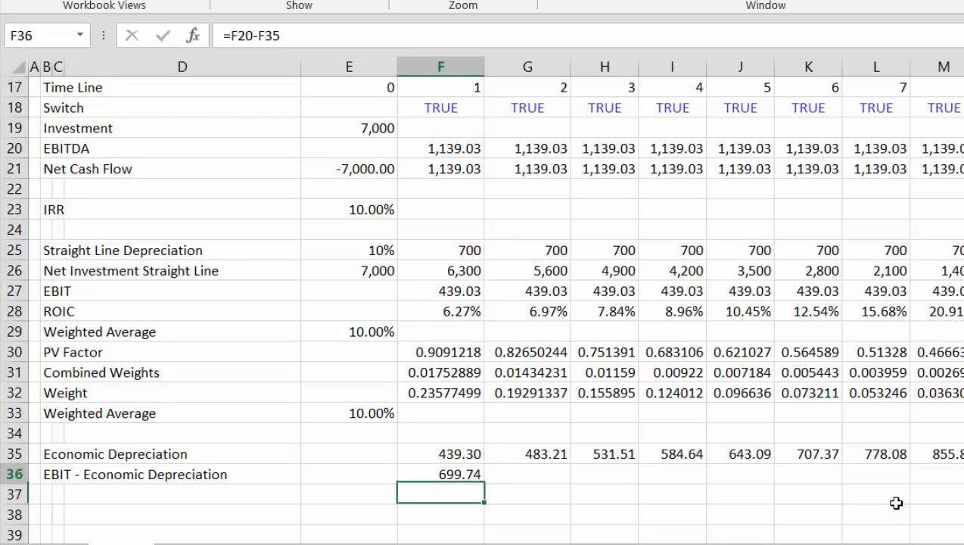
- Fill the F36 formula across all timeline years in the EBIT - Economic Depreciation row
key("Up")
key("ctrl+shift+Right")
key("ctrl+r")
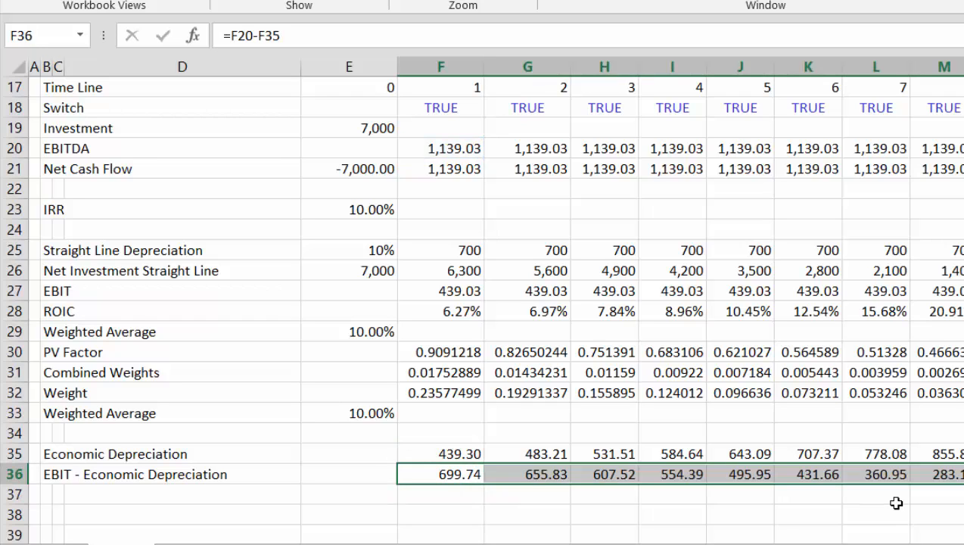
- Enter the label Net Investement - Econ Depreciation in B37
key("Down")
key("Left")
key("Left")
key("Left")
key("Left")
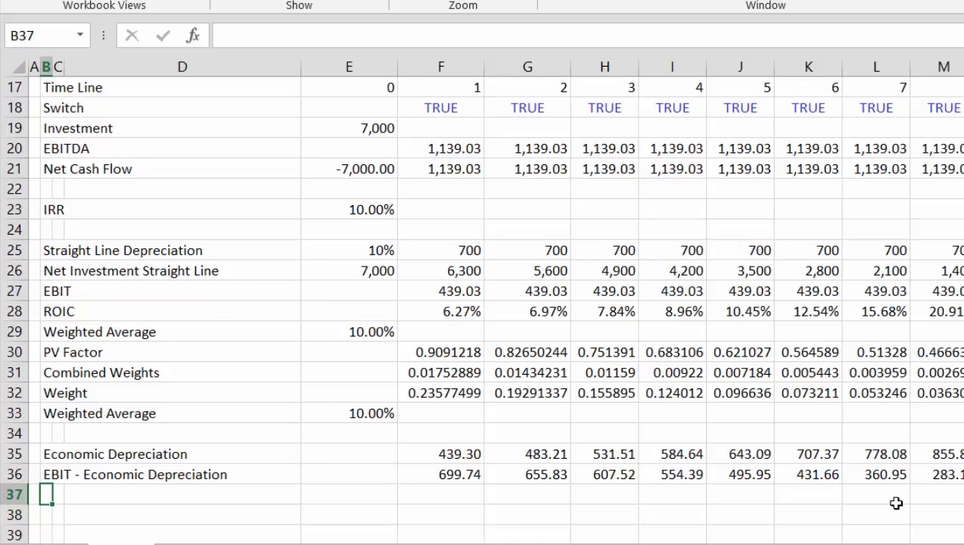
type("Net Investement")
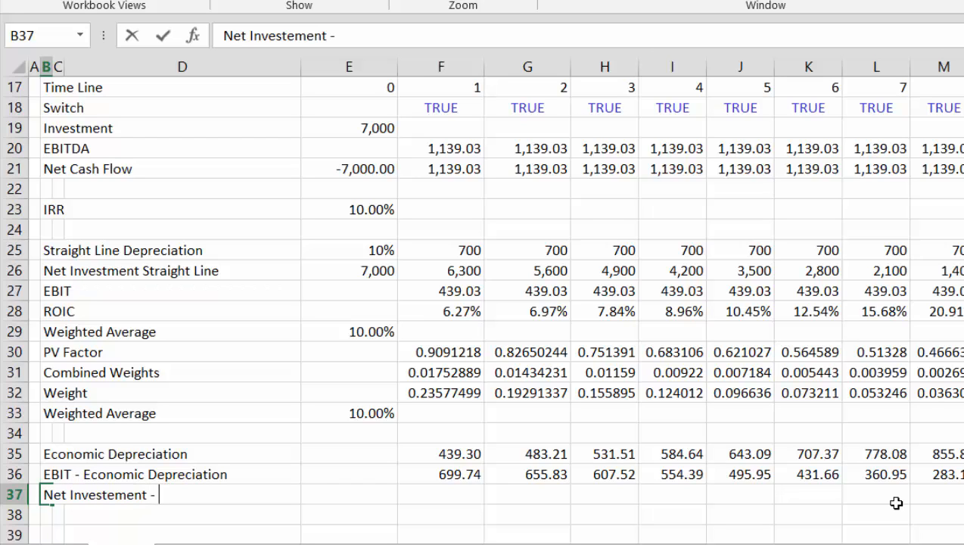
type(" - Econ")
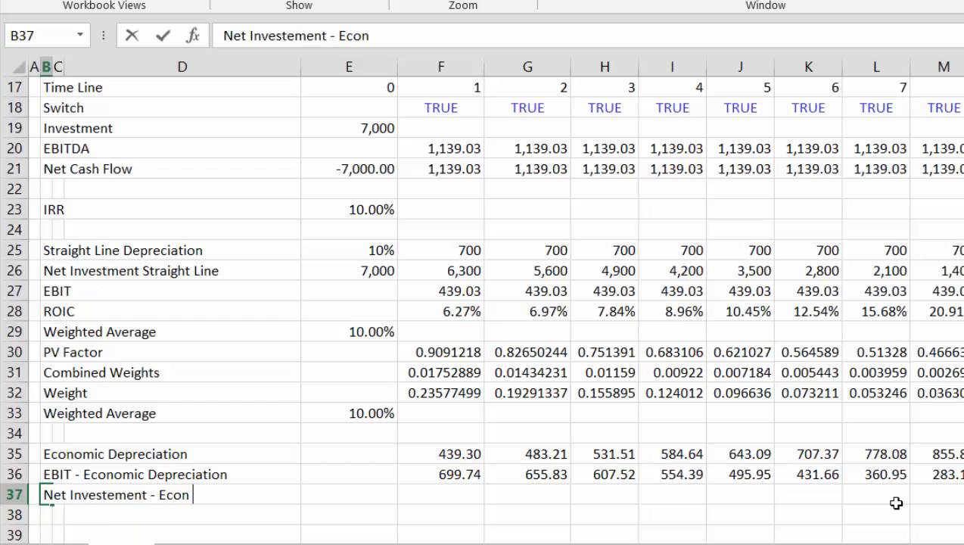
type(" Depreciation")
key("ctrl+Return")
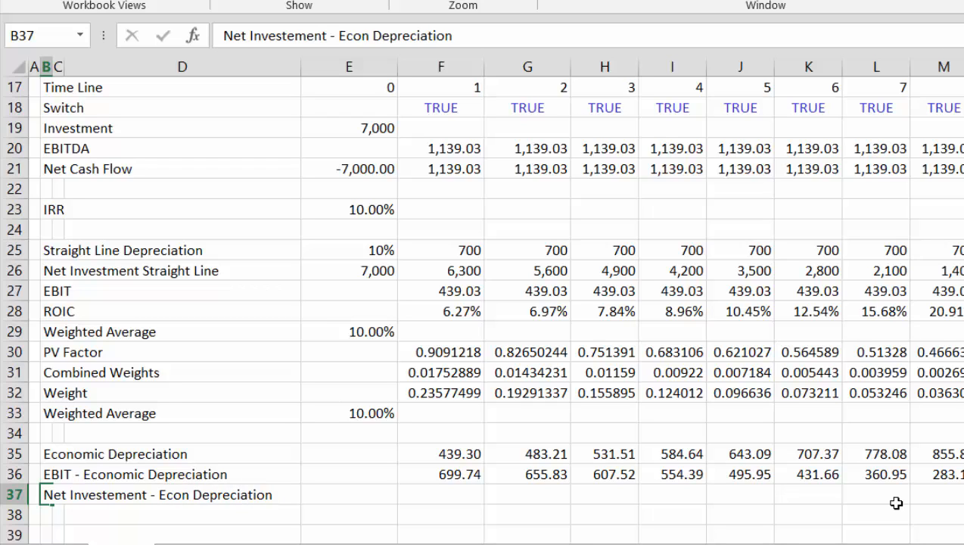
- Set the opening balance in E37 by linking it to the straight-line net investment, =E26
key("Right")
key("Right")
key("Right")
type("=")
key("Up")
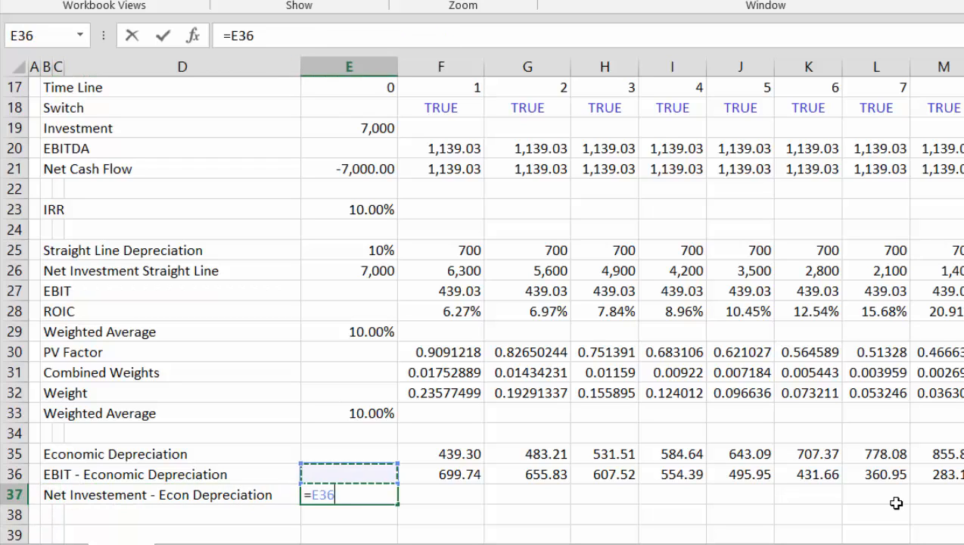
key("Up")
key("Up")
key("Up")
key("Up")
key("Up")
key("Up")
key("Up")
key("Up")
key("Up")
key("Up")
key("ctrl+Return")
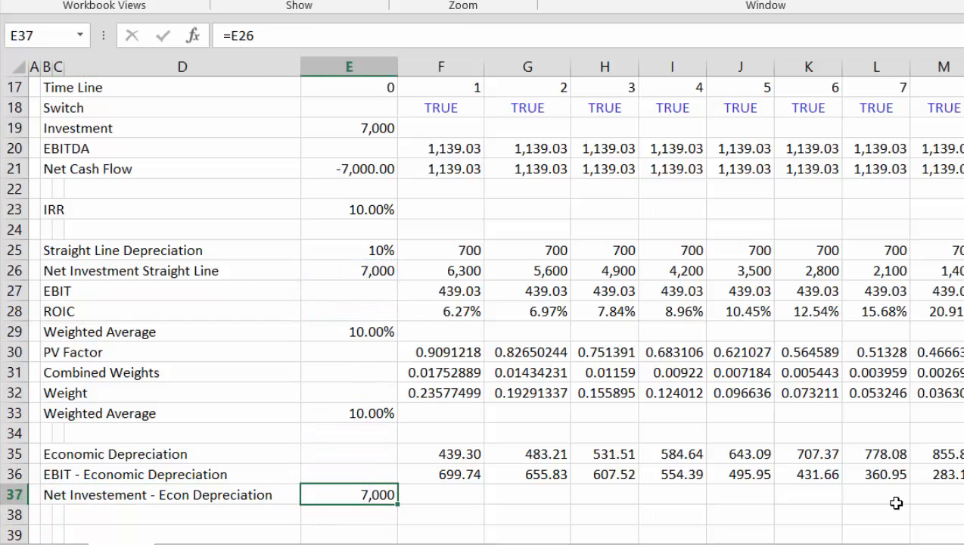
- Enter =E37-F36 in F37, fill it across the timeline years and check the formula
key("Right")
type("=")
key("Left")
type("-")
key("Up")
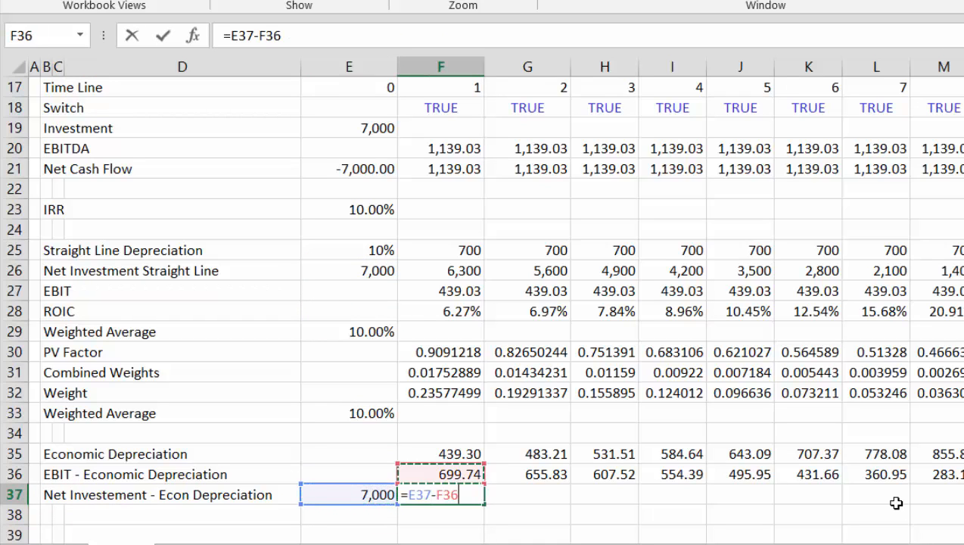
key("ctrl+Return")
key("ctrl+alt+r")
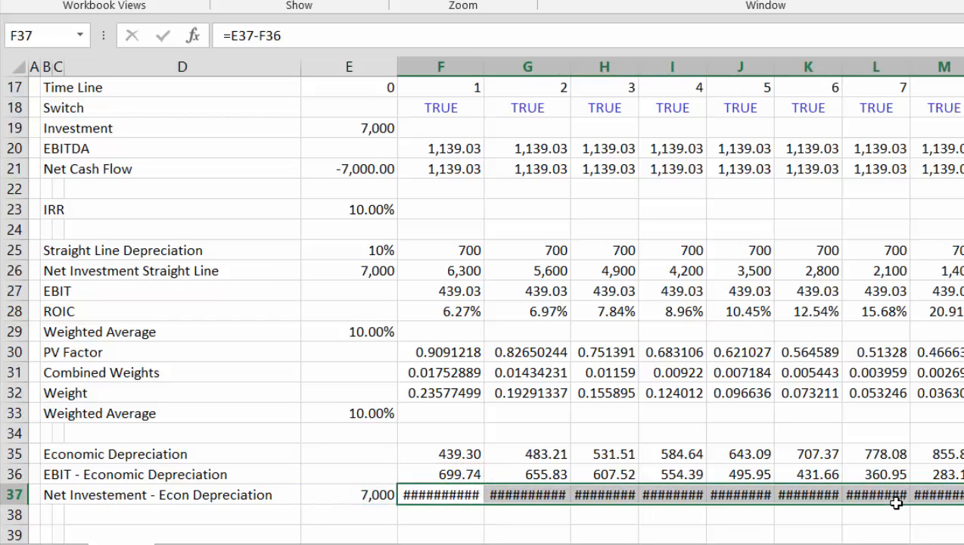
key("Left")
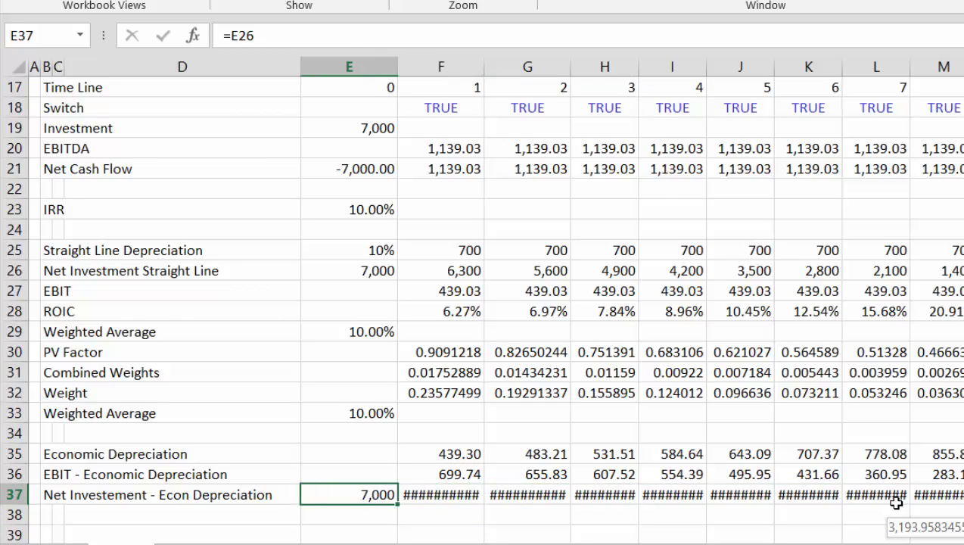
key("Right")
key("F2")
key("Return")
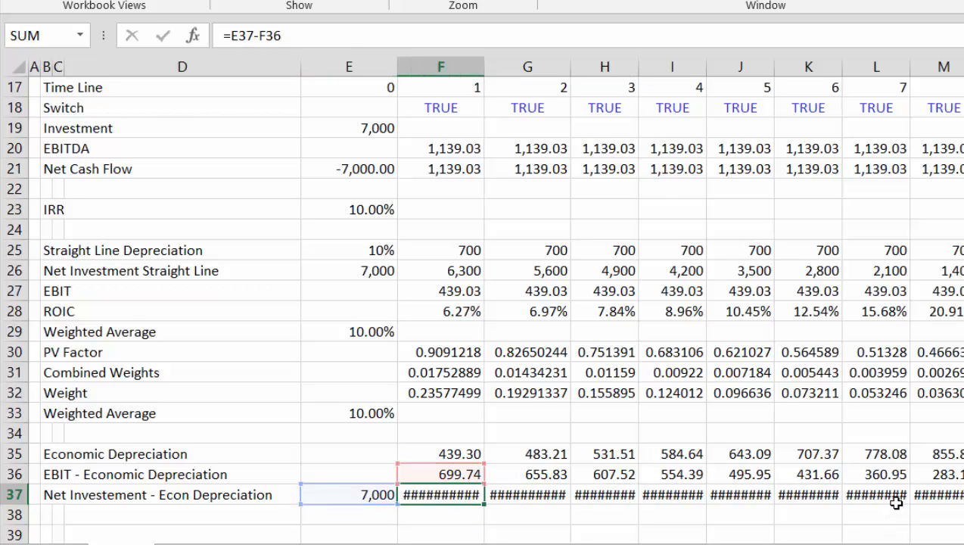
- Widen all timeline columns from F onward so the row 37 balances fit
key("Up")
key("ctrl+shift+Right")
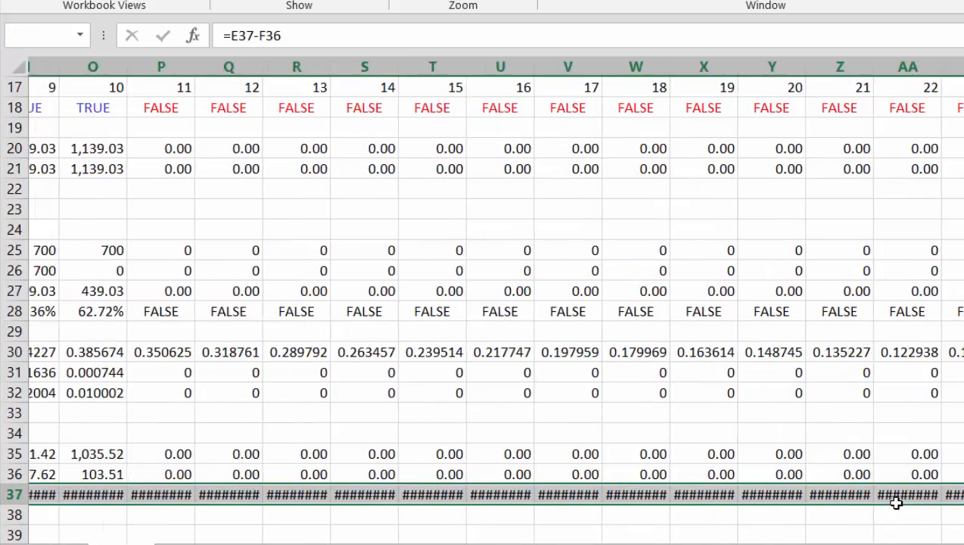
key("ctrl+space")
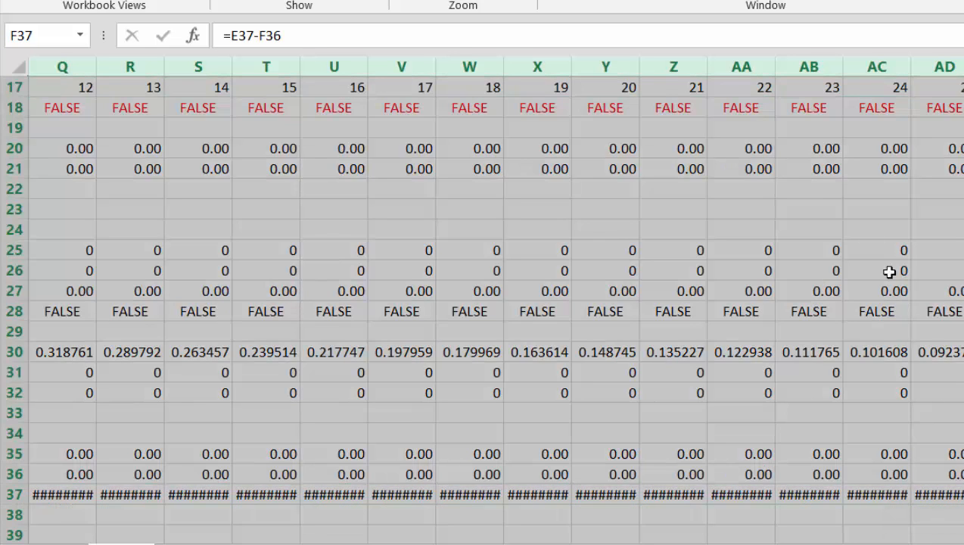
left_click_drag(776, 61, 756, 70)
- Format the net investment row from E37 across the timeline with thousands separators and two decimals
key("Left")
key("ctrl+Left")
key("Right")
key("Right")
key("Right")
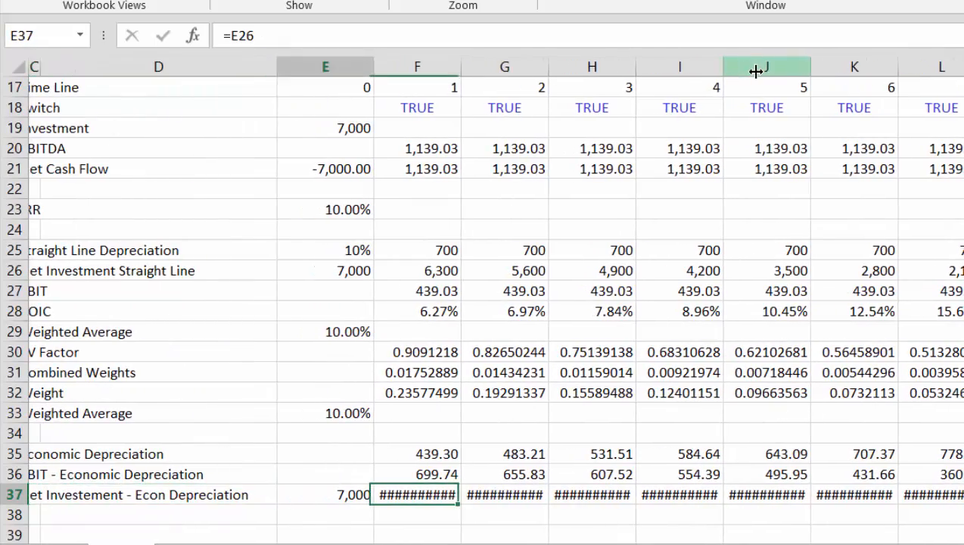
key("ctrl+shift+Right")
key("ctrl+BackSpace")
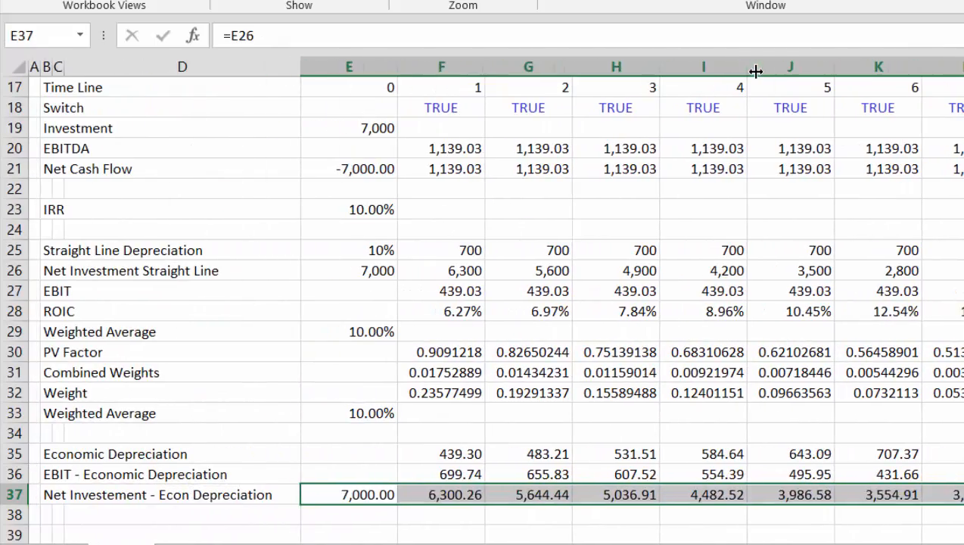
- Examine the economic depreciation net investment balances in row 37 through and beyond year 10
key("Left")
key("Right")
key("ctrl+Left")
key("Right")
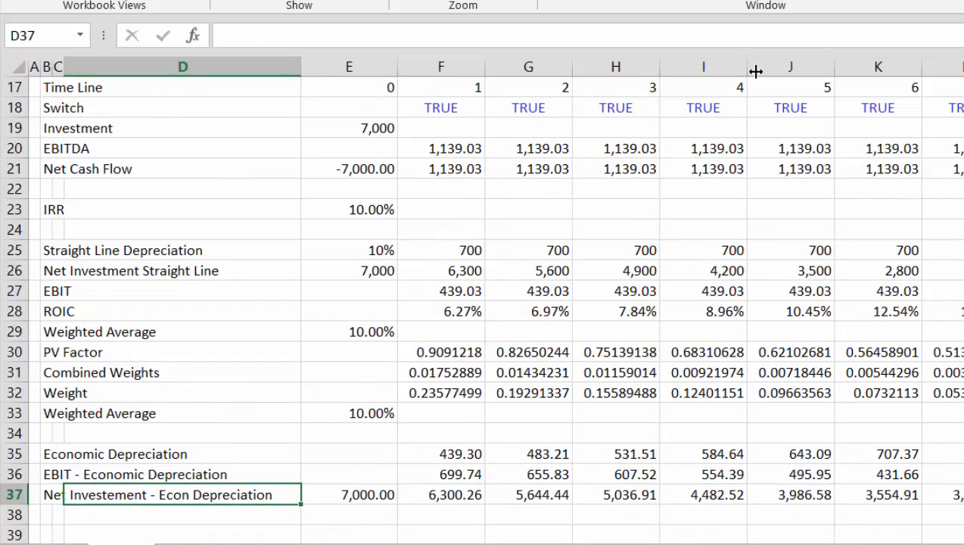
key("ctrl+Right")
key("Right")
key("Right")
key("Right")
key("Right")
key("Right")
key("Right")
key("Right")
key("Left")
key("Left")
key("Left")
key("Left")
key("Left")
key("Left")
key("Left")
key("Left")
key("Left")
key("Left")
key("Left")
key("Left")
key("Left")
key("Left")
key("Left")
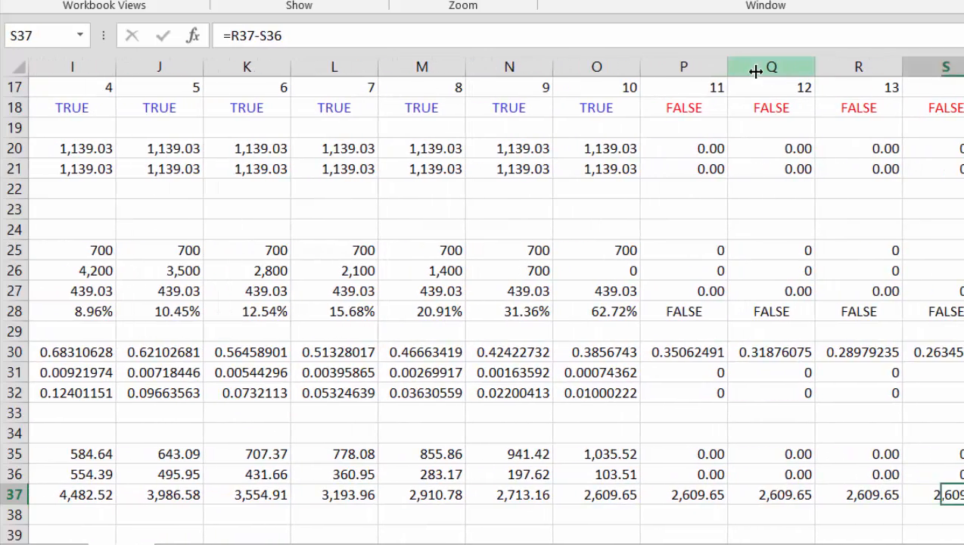
- Correct the year 1 net investment in F37 to subtract economic depreciation, =E37-F35
key("Home")
key("Right")
key("Right")
key("Right")
key("Right")
key("Right")
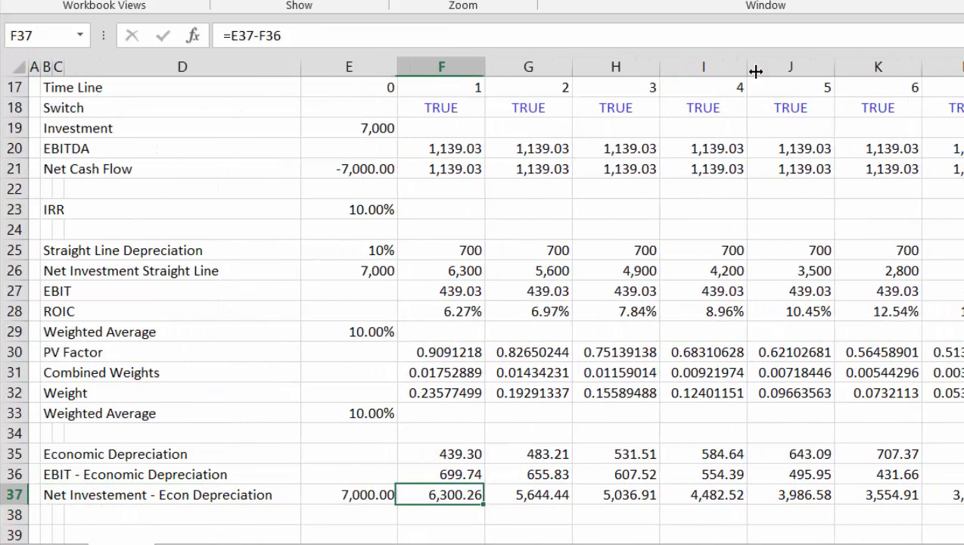
type("=")
key("Left")
type("-")
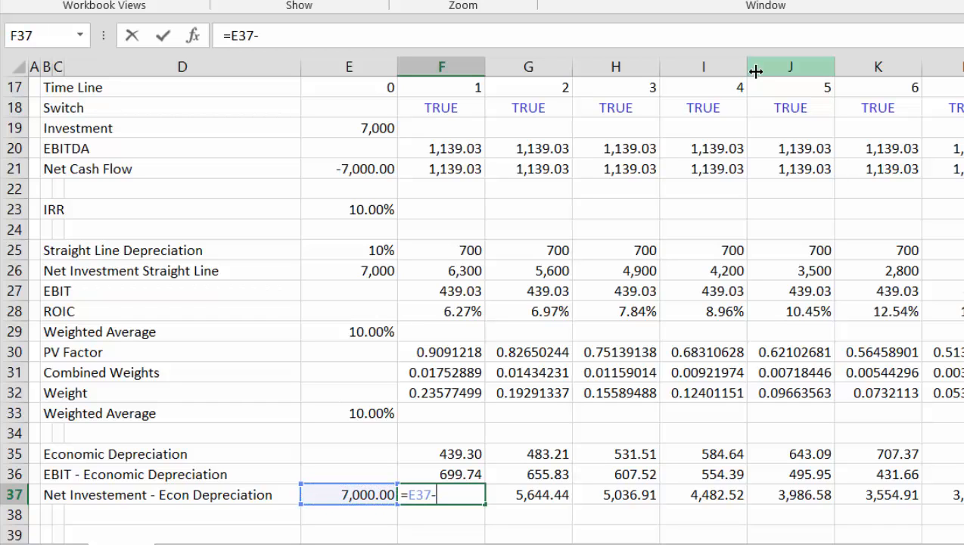
key("Up")
key("Up")
key("Return")
key("Up")
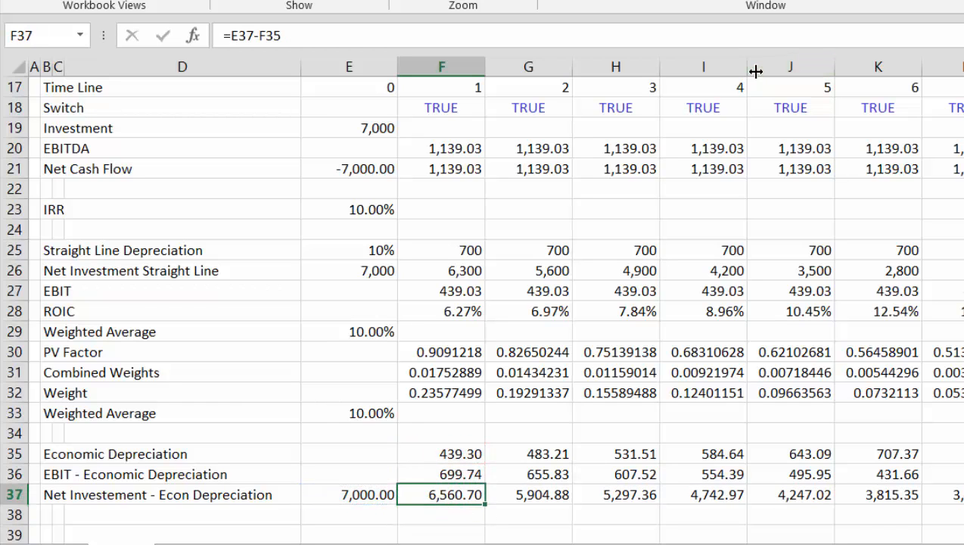
- Fill the corrected F37 formula across all timeline years in the net investment row
key("ctrl+shift+Right")
key("ctrl+r")
key("Right")
key("Left")
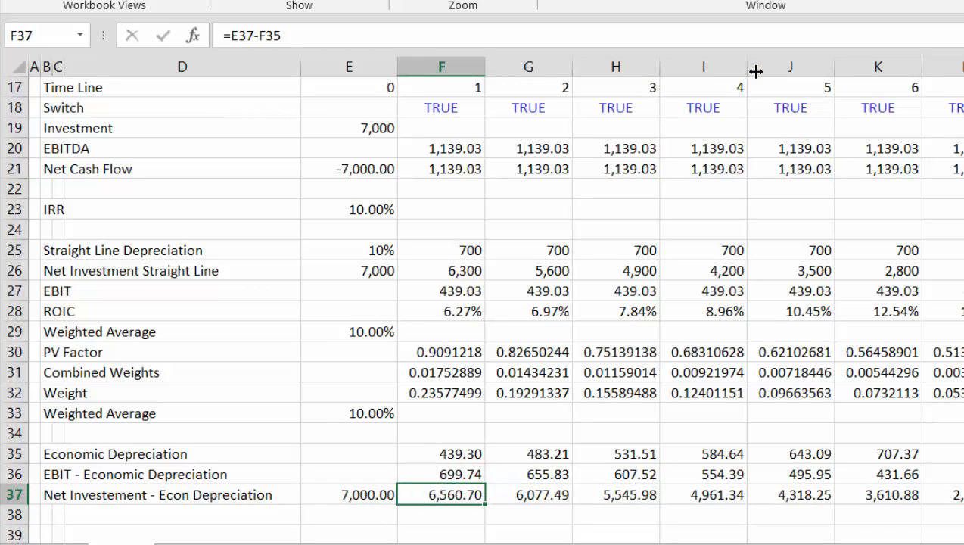
- Examine the recalculated net investment balances along row 37
key("Right")
key("Right")
key("Left")
key("Left")
key("Right")
key("ctrl+Right")
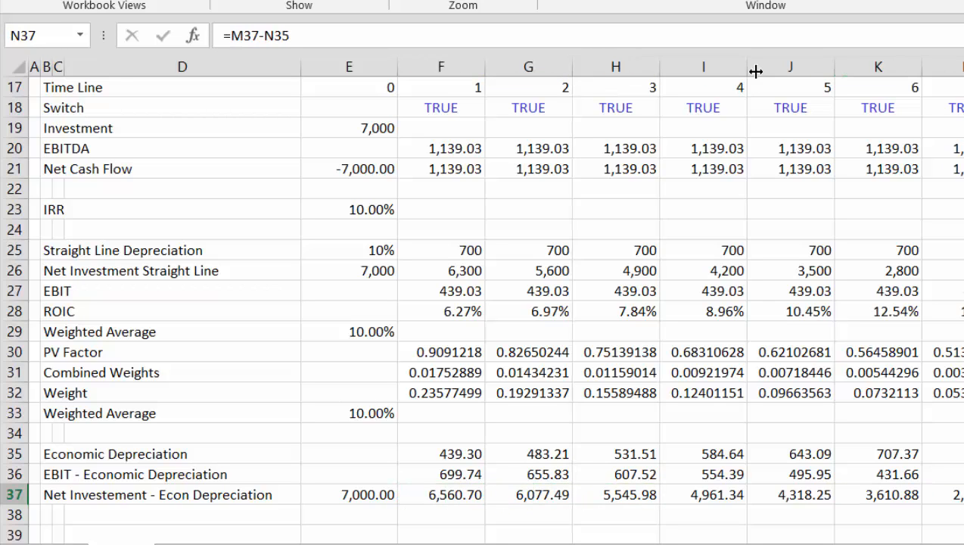
key("Left")
key("Left")
key("Left")
key("ctrl+Left")
- Enter the label ROIC - Economic Depreciation in B38
key("Home")
key("Down")
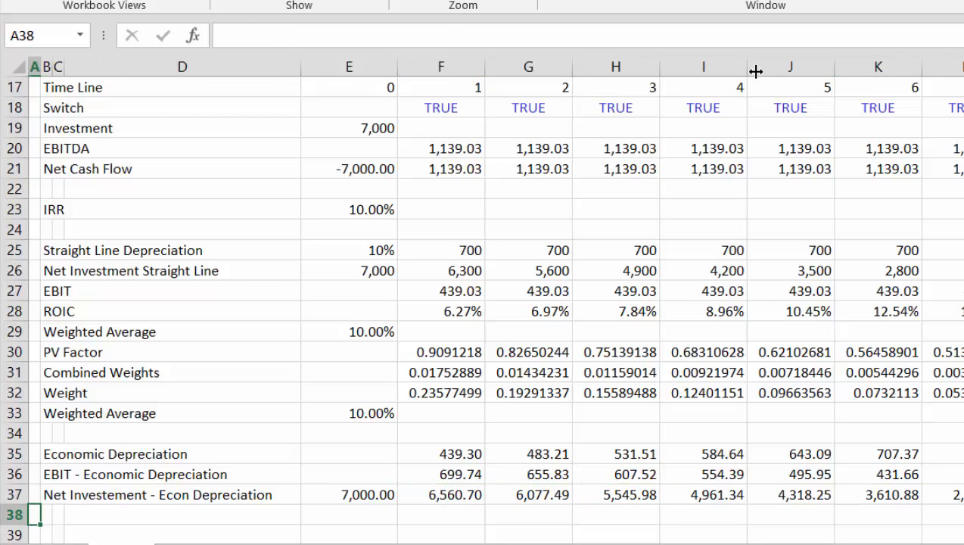
key("Right")
type("ROIC")
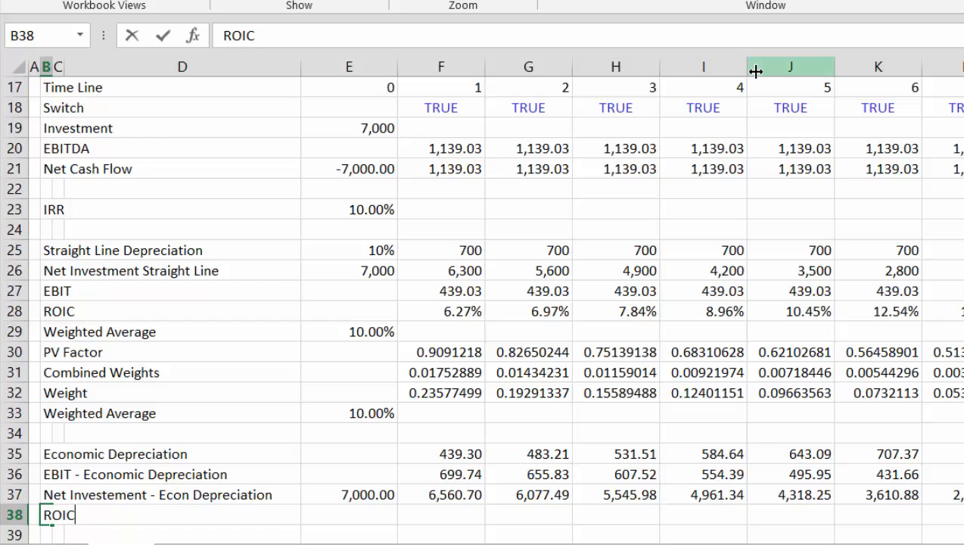
type(" - Economic ")
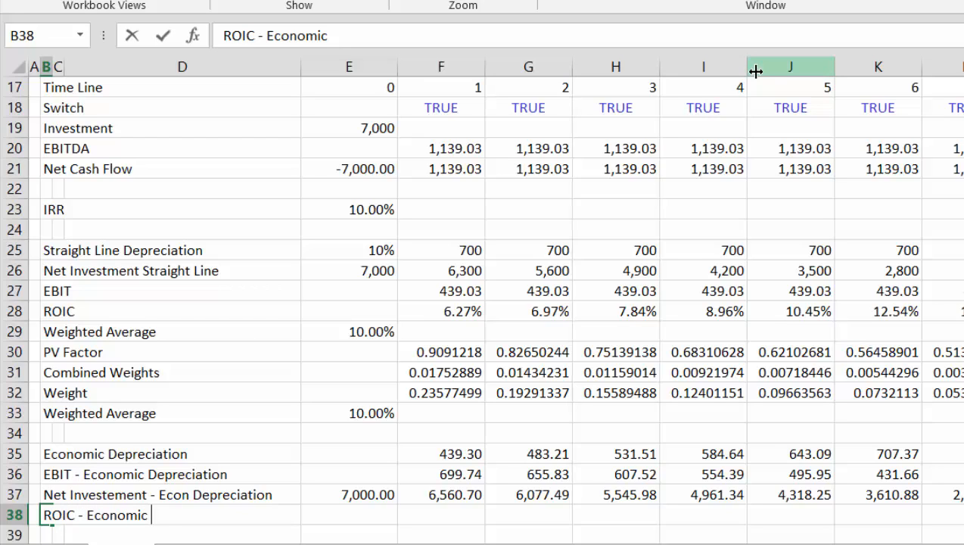
type("Depreciation")
key("ctrl+Return")
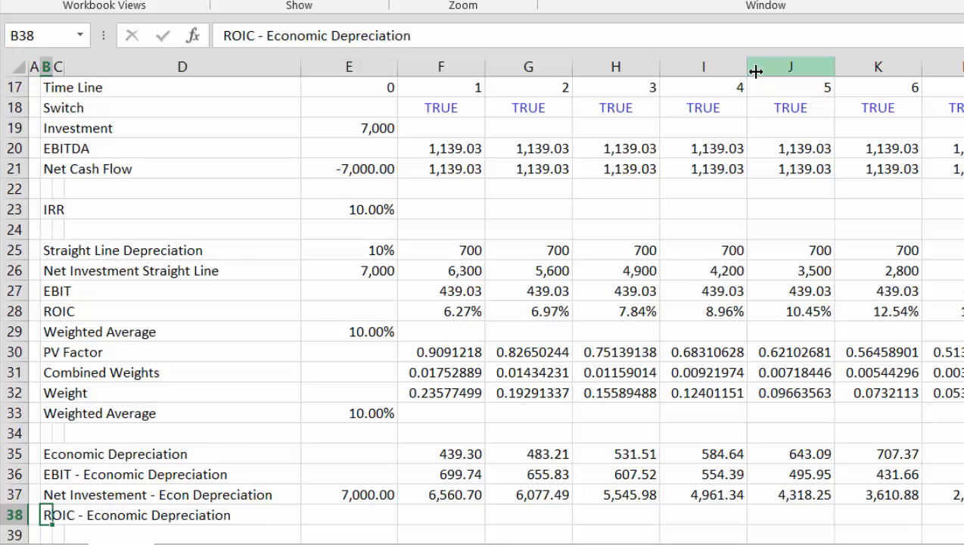
- Calculate year 1 ROIC in F38 as economic-depreciation EBIT divided by the opening net investment, =F36/E37
key("Right")
key("Right")
key("Right")
key("Right")
type("=")
key("Left")
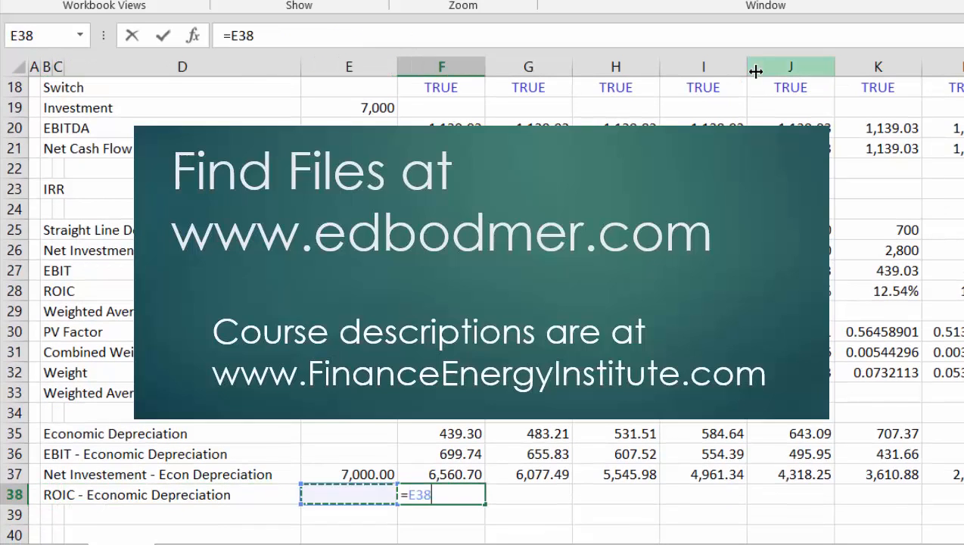
key("Up")
key("Up")
key("Right")
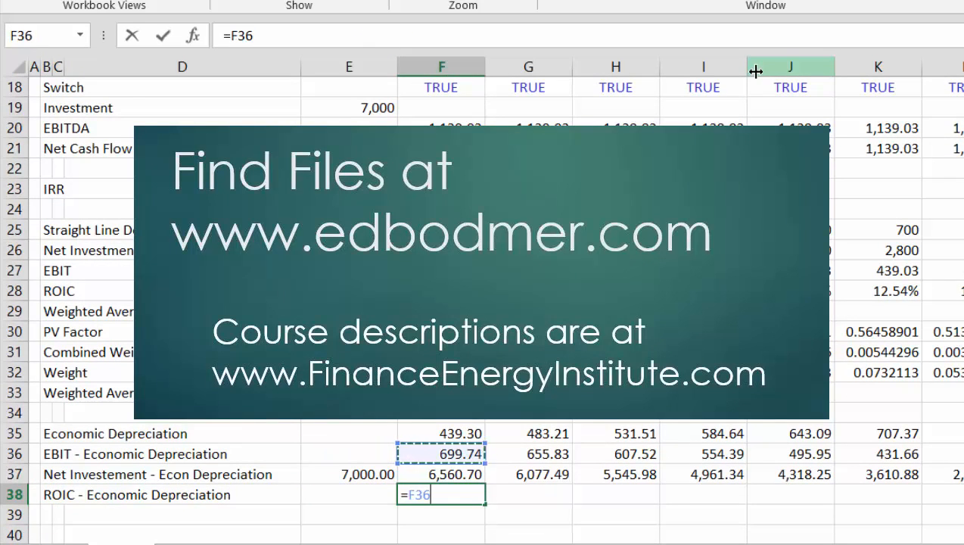
type("/")
key("Left")
key("Up")
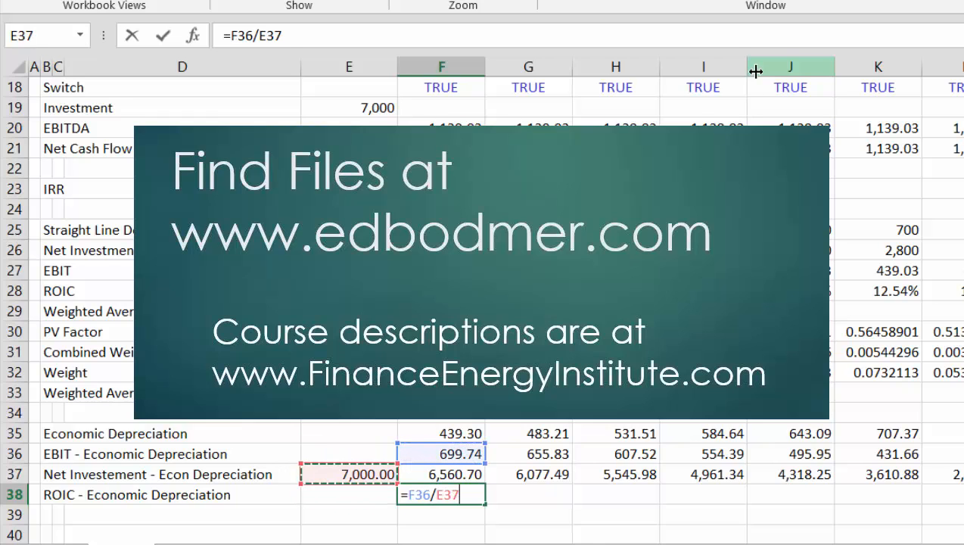
key("Return")
key("Up")
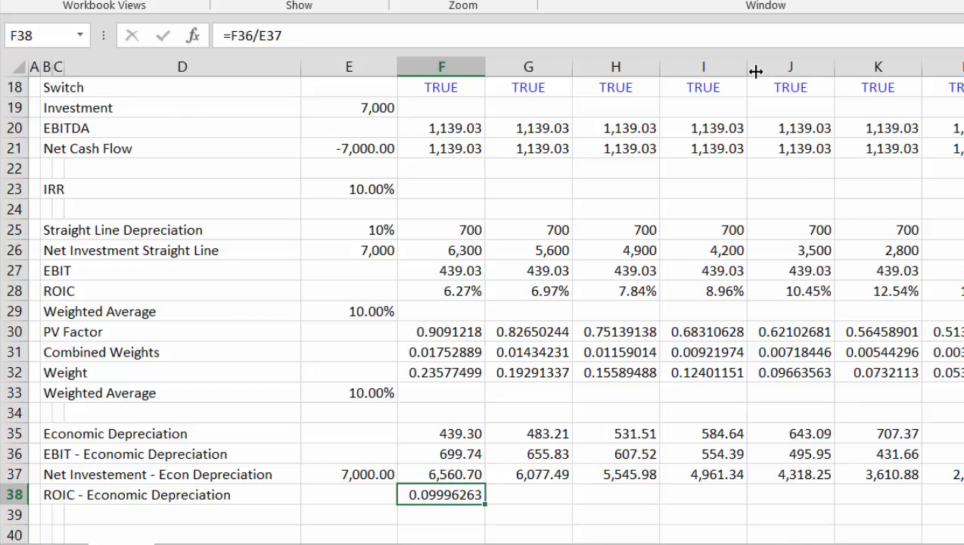
- Format F38 as a percentage with two decimals and fill it across the timeline years
key("ctrl+shift+5")
key("ctrl+shift+Right")
key("ctrl+r")
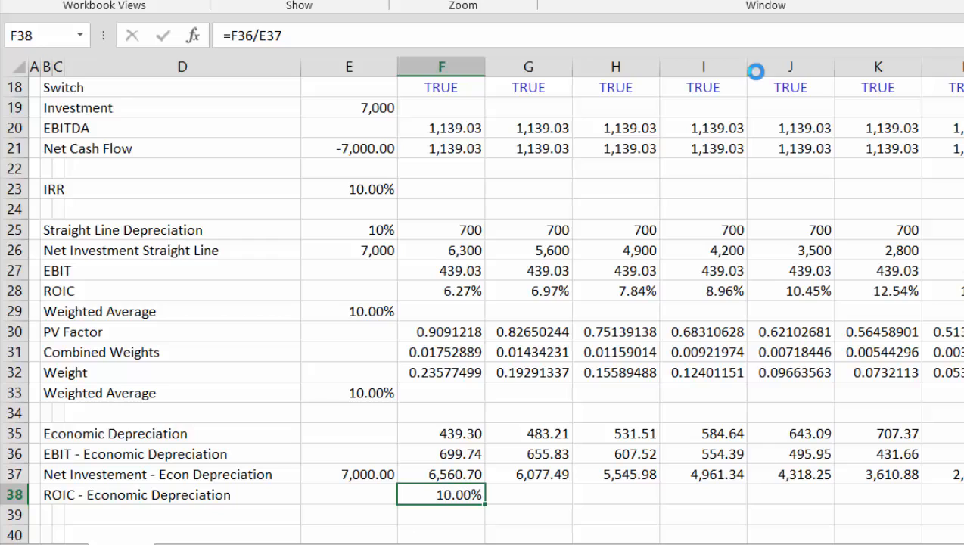
- Wrap the F38 formula in an IF test on opening net investment, =IF(E37,F36/E37), and fill it across the timeline years
key("F2")
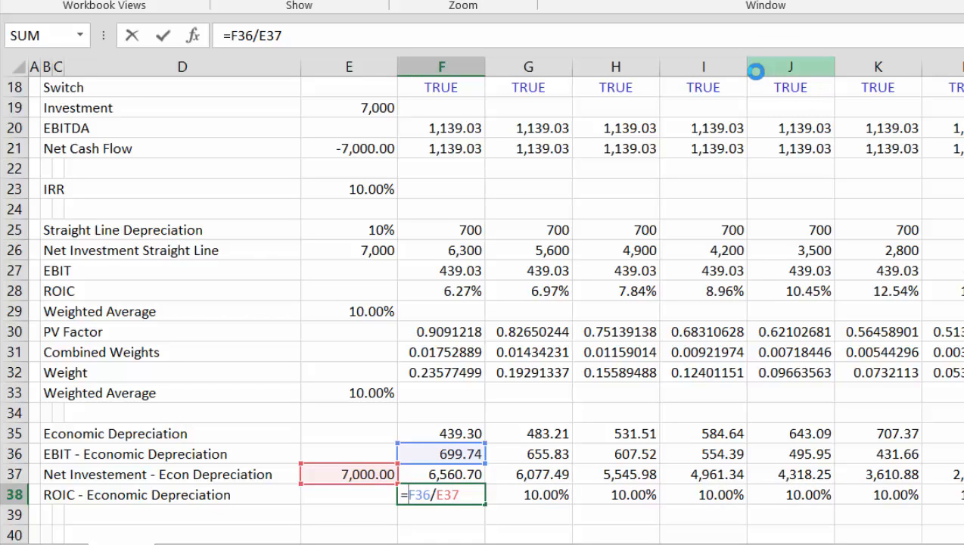
type("if(")
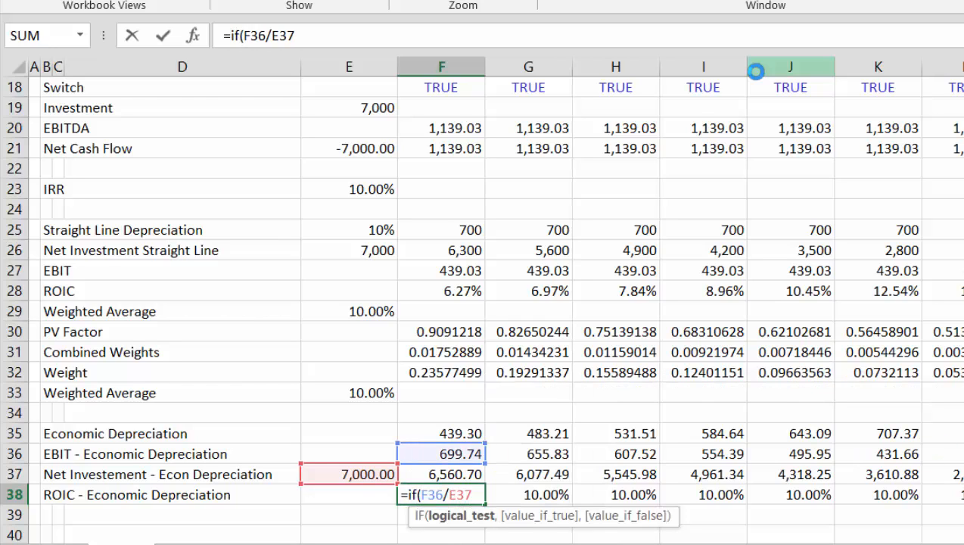
type("e37,")
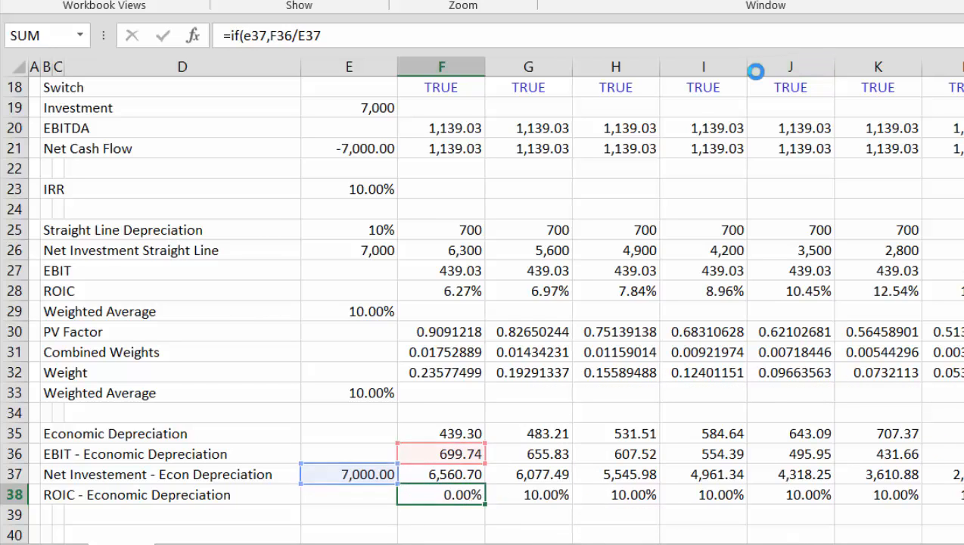
key("Return")
key("Up")
key("ctrl+shift+Right")
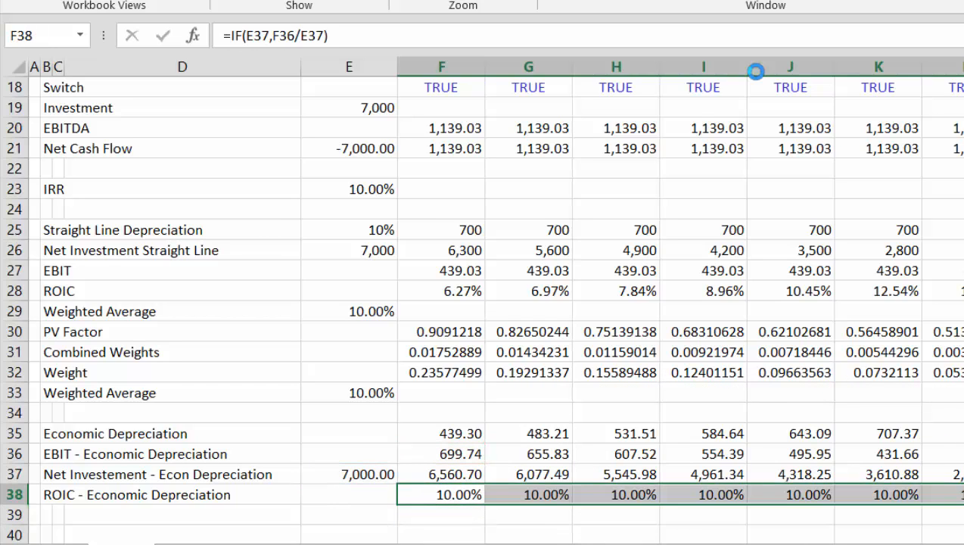
key("Down")
key("Left")
key("Left")
key("Left")
key("Left")
key("Left")
key("Down")
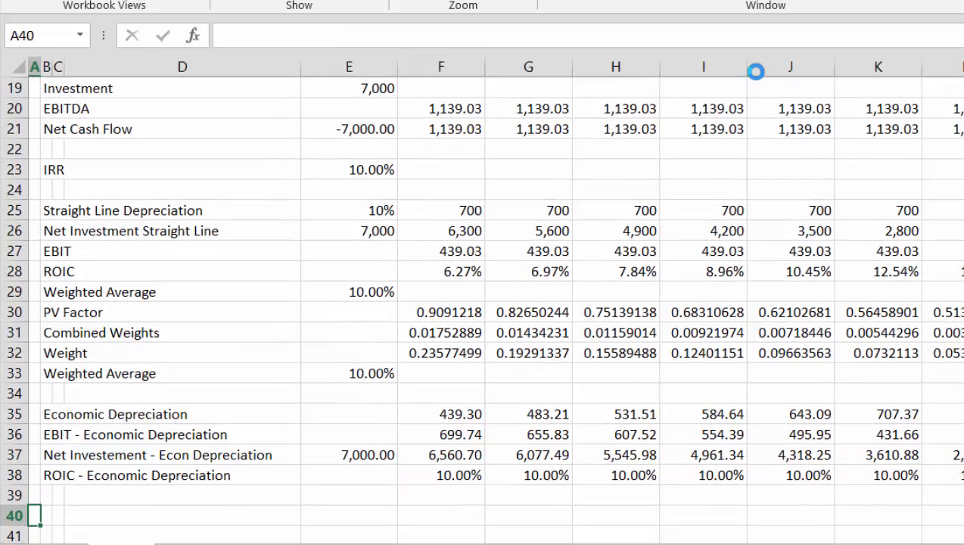
- Enter the label Economic Depreciation Rate in B39
key("Up")
key("Up")
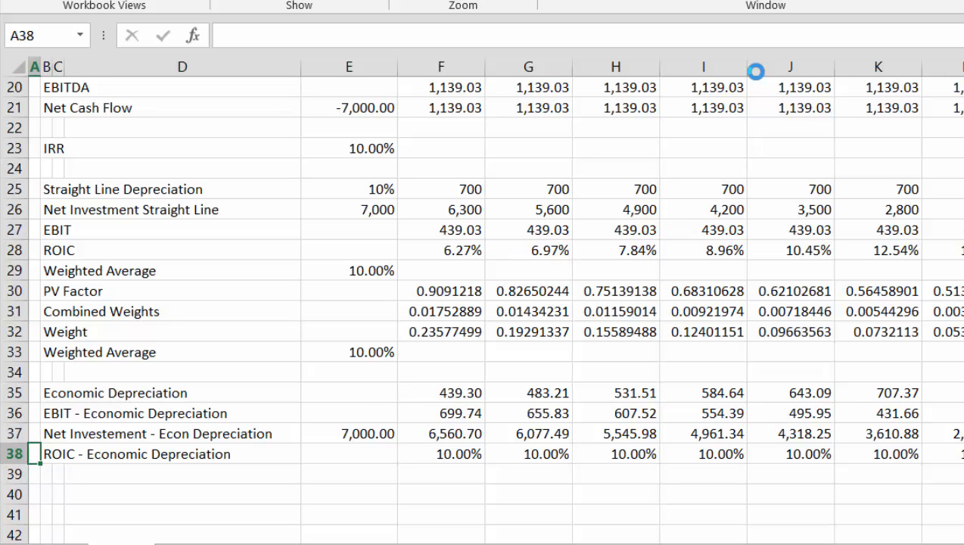
key("Down")
key("Right")
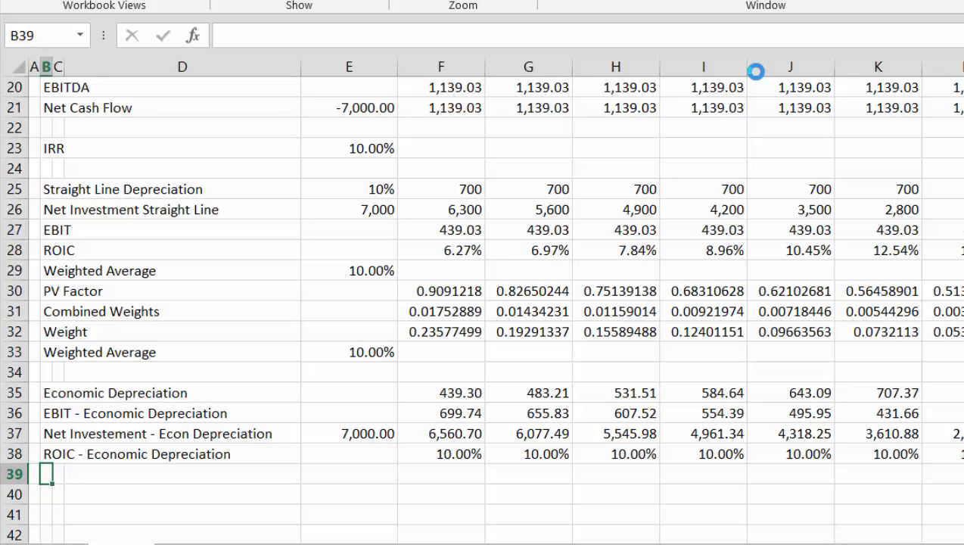
type("Economic Depreciation")
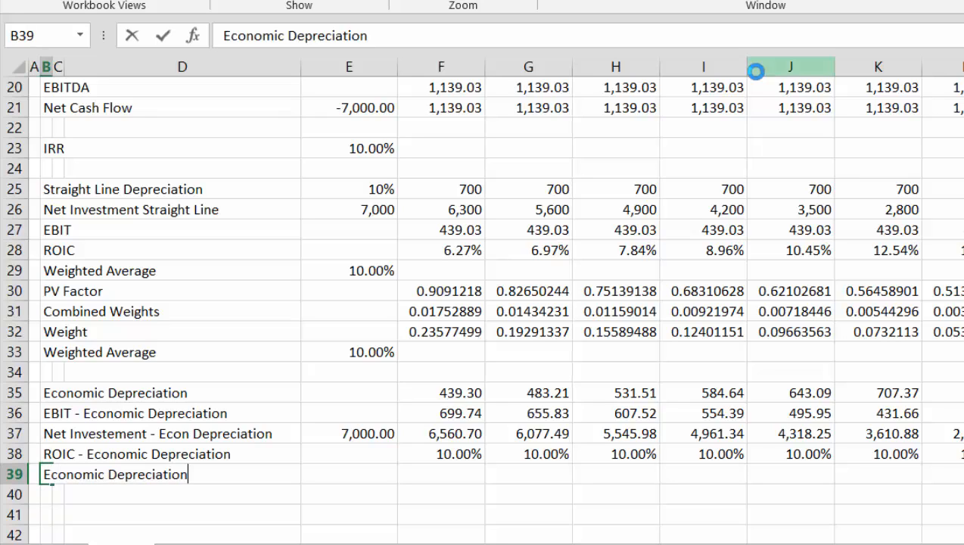
type("ere")
key("BackSpace")
key("BackSpace")
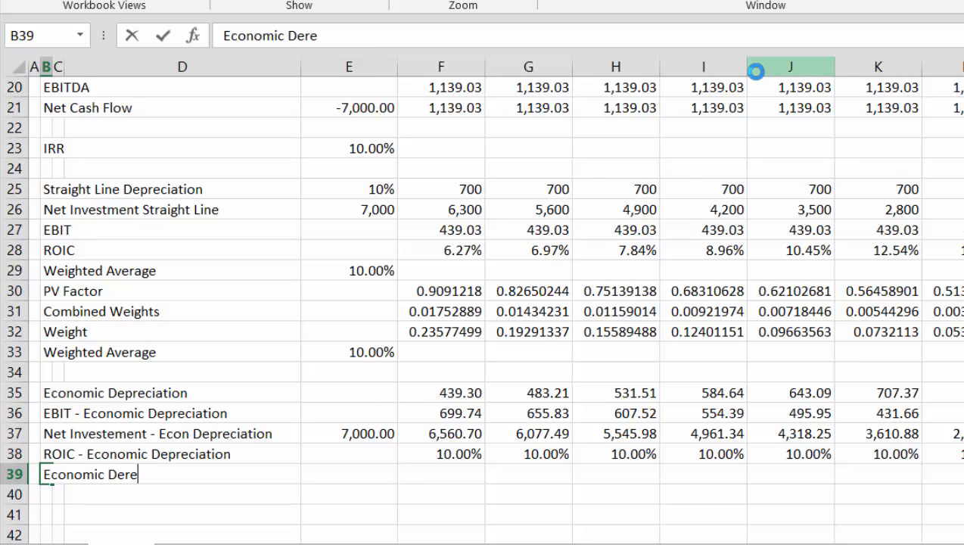
type("preciation ")
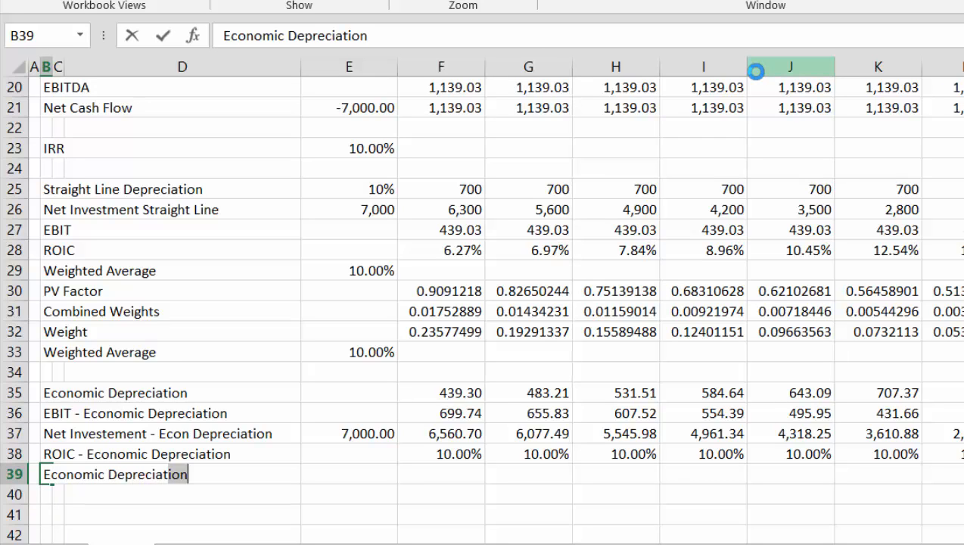
type("Rate")
key("Return")
- Calculate the year 1 rate in F39 as economic depreciation divided by the fixed initial net investment, =F35/$E$37
key("Up")
key("Right")
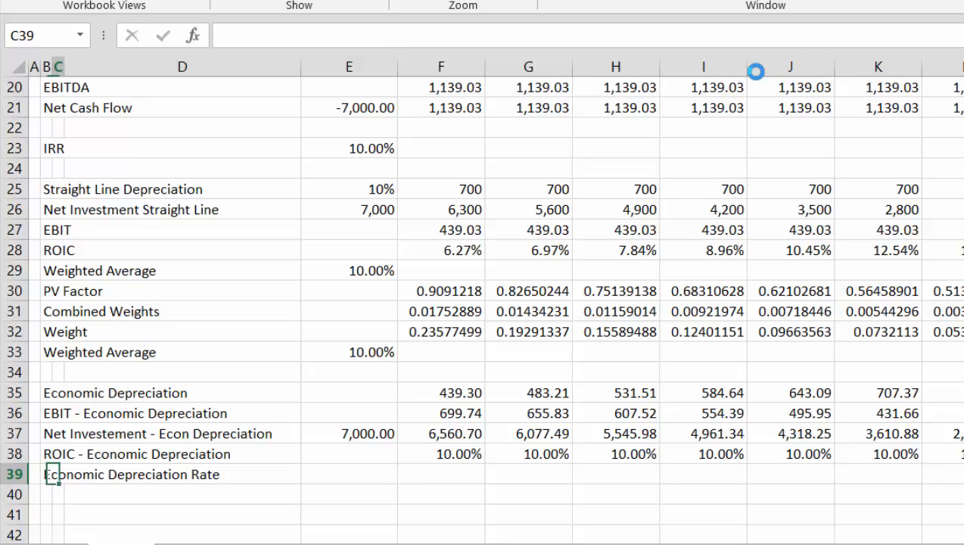
key("Right")
key("Right")
key("Right")
type("=")
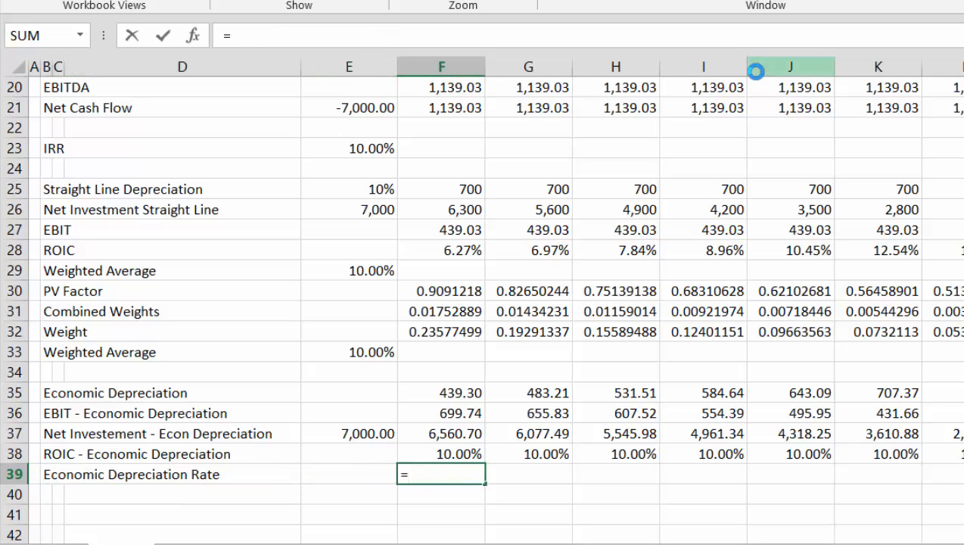
key("Up")
key("Up")
key("Up")
key("Up")
type("/")
key("Left")
key("Left")
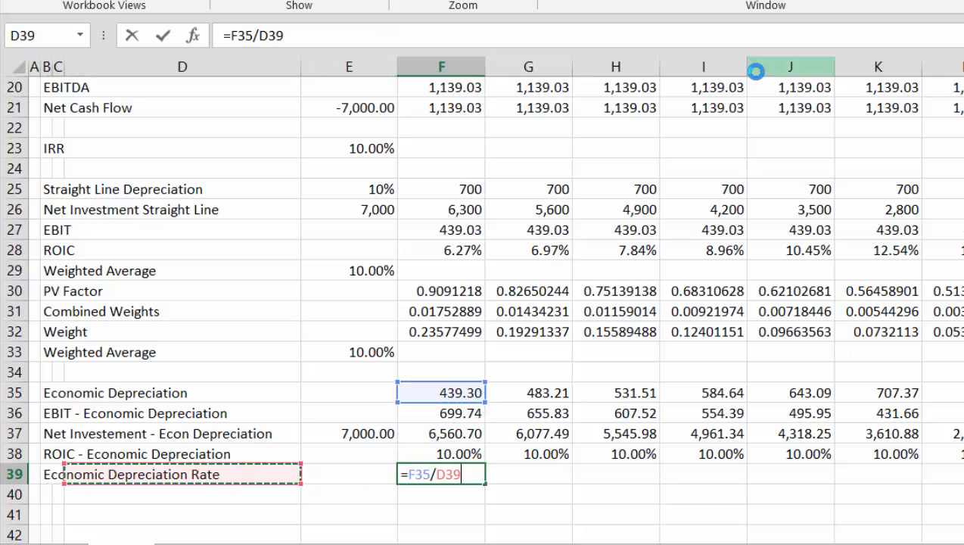
key("Up")
key("Up")
key("Right")
key("F4")
key("Return")
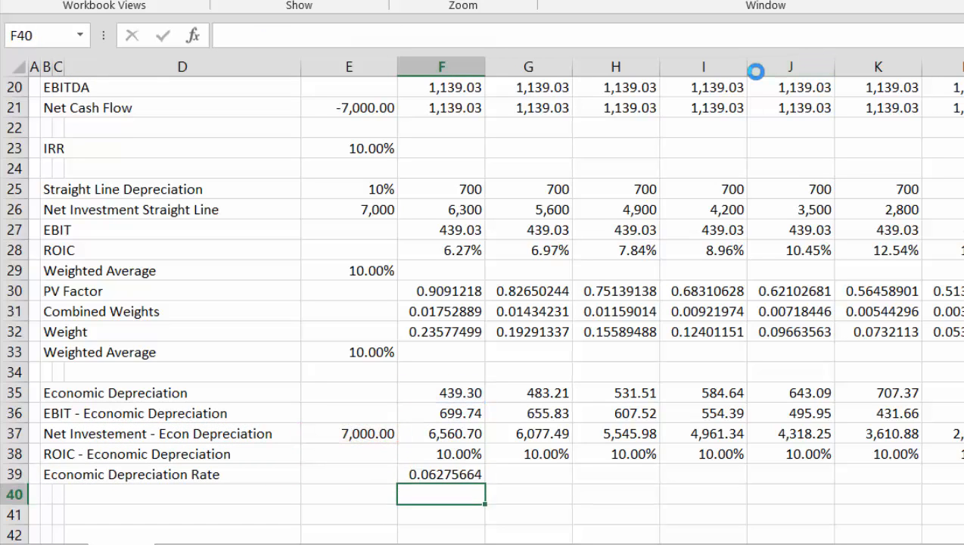
- Format F39 as a percentage with two decimals and fill it across the timeline years
key("Up")
key("ctrl+shift+5")
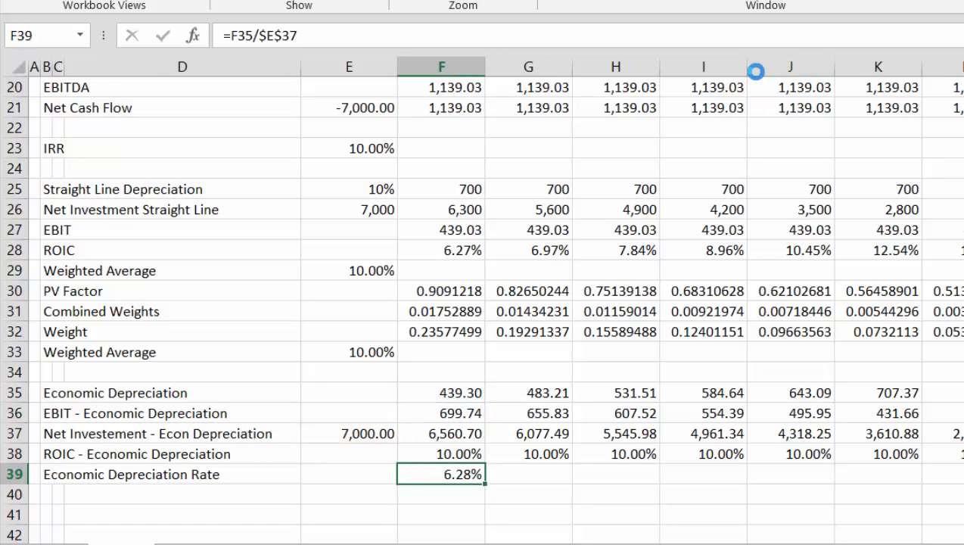
key("ctrl+shift+Right")
key("ctrl+r")
- Examine the economic depreciation rates in row 39 across the timeline years
key("Right")
key("Right")
key("Right")
key("Right")
key("Right")
key("Right")
key("Right")
key("Right")
key("Right")
key("Right")
key("Right")
key("Right")
key("Right")
key("Right")
key("Right")
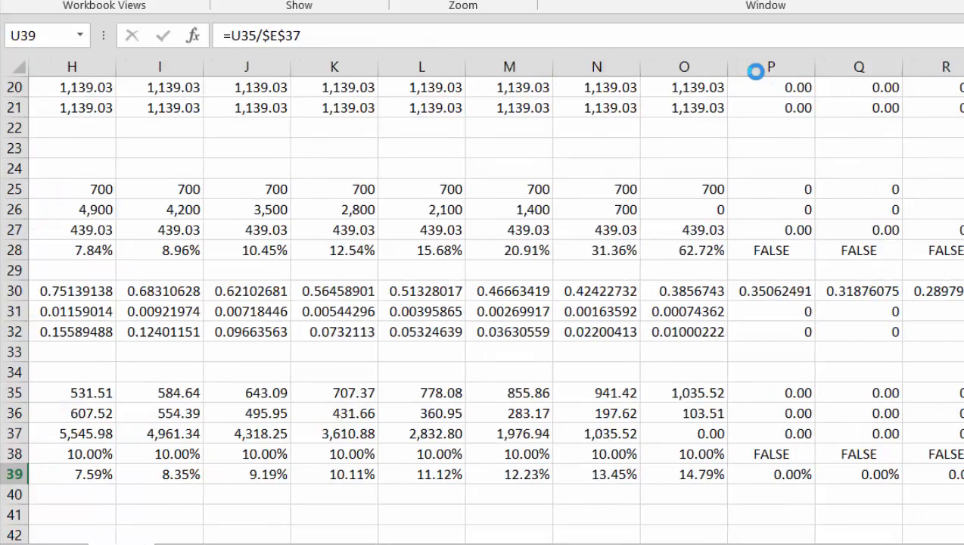
key("Right")
key("Right")
key("Right")
key("Right")
key("Left")
key("Left")
key("Left")
key("Left")
key("Left")
key("Left")
key("Left")
key("Left")
key("Left")
key("Left")
key("Left")
key("Left")
key("Left")
key("Left")
key("Left")
key("Left")
key("Left")
key("Left")
key("Left")
key("Left")
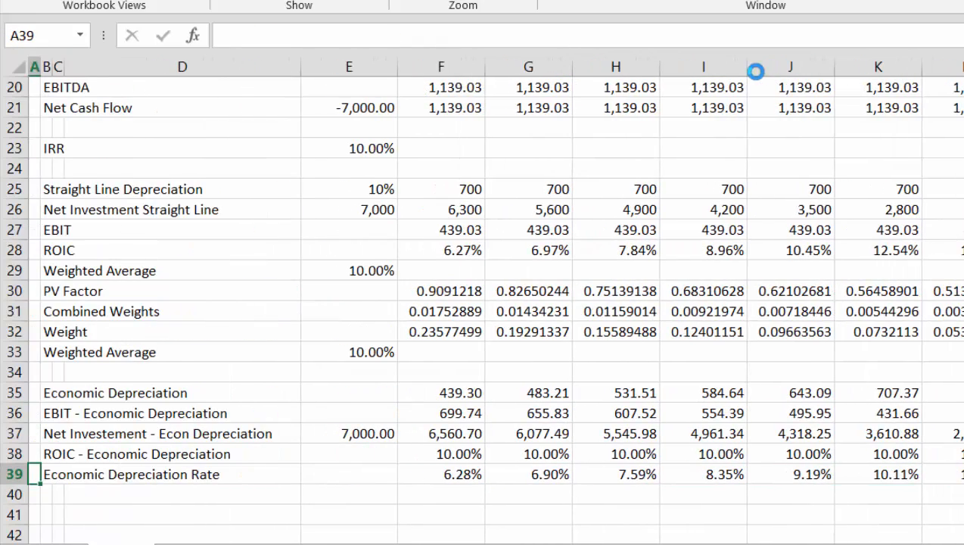
- Review the sheet from the plane variables through the project cash flows to the straight-line and economic depreciation results
key("Up")
key("Up")
key("Up")
key("Up")
key("Up")
key("Up")
key("Up")
key("Up")
key("Up")
key("Up")
key("Up")
key("Up")
key("Up")
key("Up")
key("Up")
key("Up")
key("Up")
key("Up")
key("Up")
key("Up")
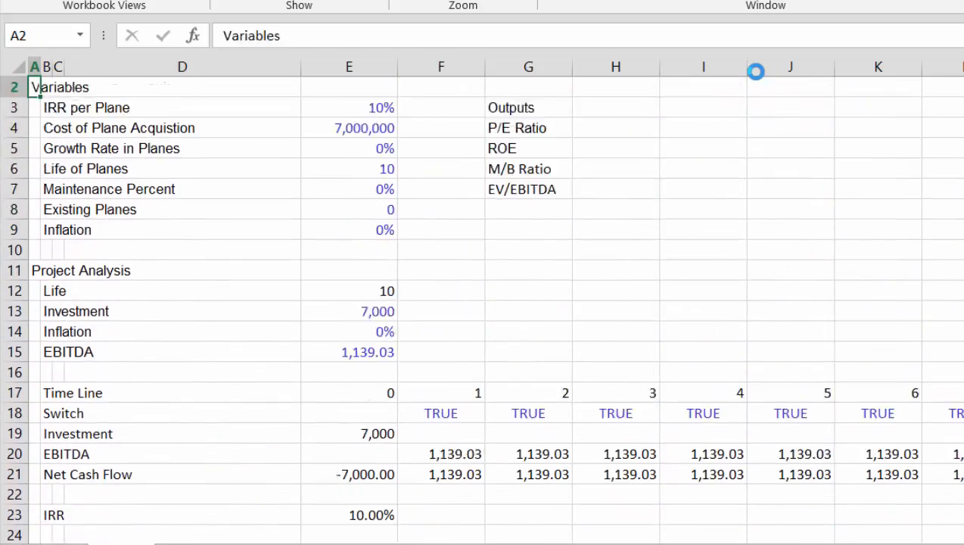
key("Down")
key("Down")
key("Down")
key("Down")
key("Down")
key("Down")
key("Down")
key("Down")
key("Down")
key("Down")
key("Down")
key("Down")
key("Down")
key("Down")
key("Down")
key("Down")
key("Down")
key("Down")
key("Down")
key("Down")
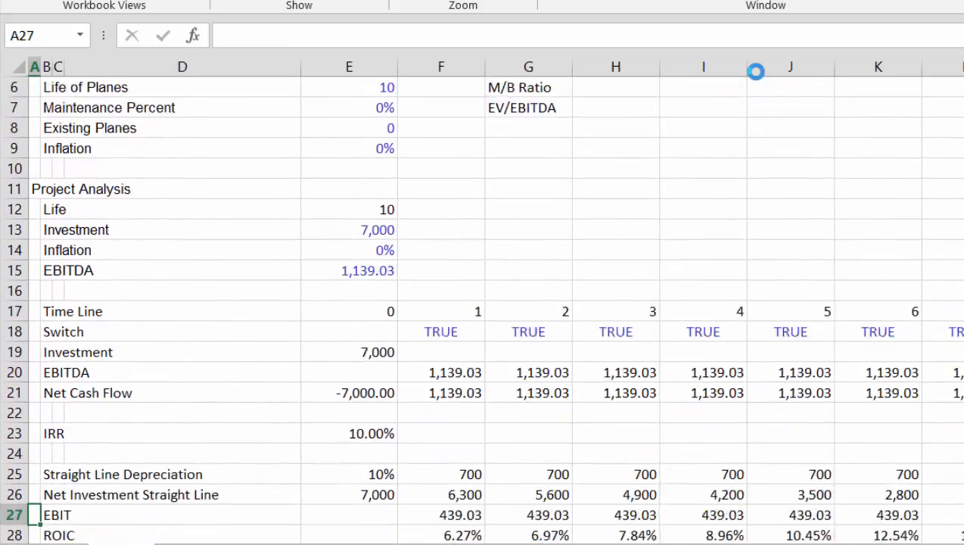
key("Down")
key("Down")
key("Down")
key("Down")
key("Down")
key("Down")
key("Down")
key("Down")
key("Down")
key("Down")
key("Down")
key("Down")
key("Down")
key("Down")
key("Down")
key("Down")
key("Down")
key("Down")
key("Down")
key("Down")
key("Up")
key("Up")
key("Up")
key("Up")
key("Up")
key("Up")
key("Up")
key("Up")
key("Up")
key("Up")
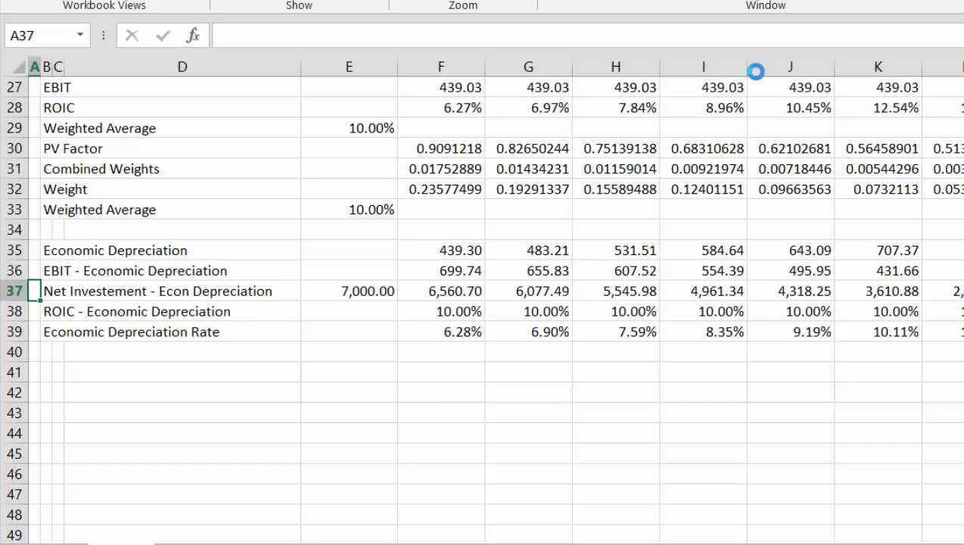
- Insert a check box form control over cell J3, next to the Outputs block at the top of the sheet
key("Up")
key("Up")
key("Up")
key("Up")
key("Up")
key("Up")
key("Up")
key("Up")
key("Up")
key("Up")
key("Up")
key("Up")
key("Up")
key("Up")
key("Up")
key("Up")
key("Up")
key("Up")
key("Up")
key("Up")
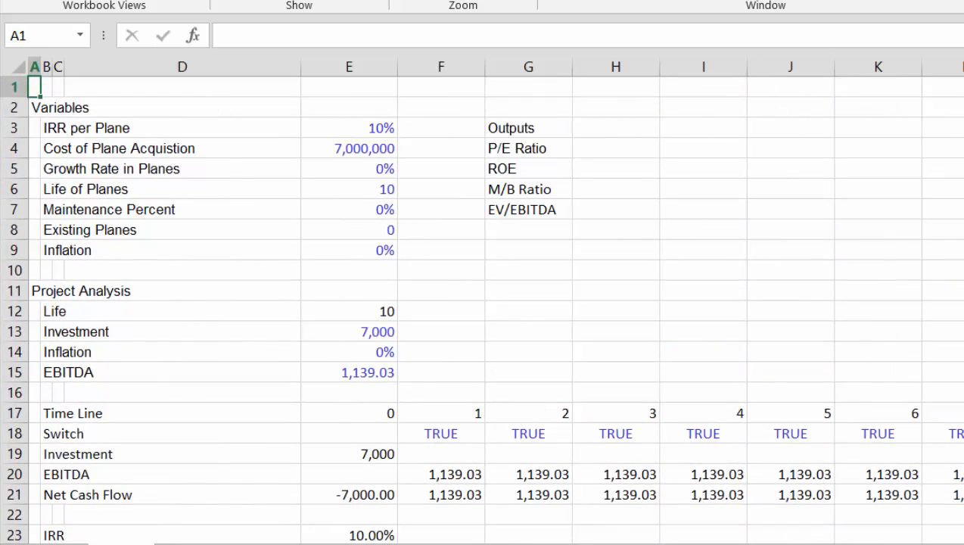
left_click(777, 136)
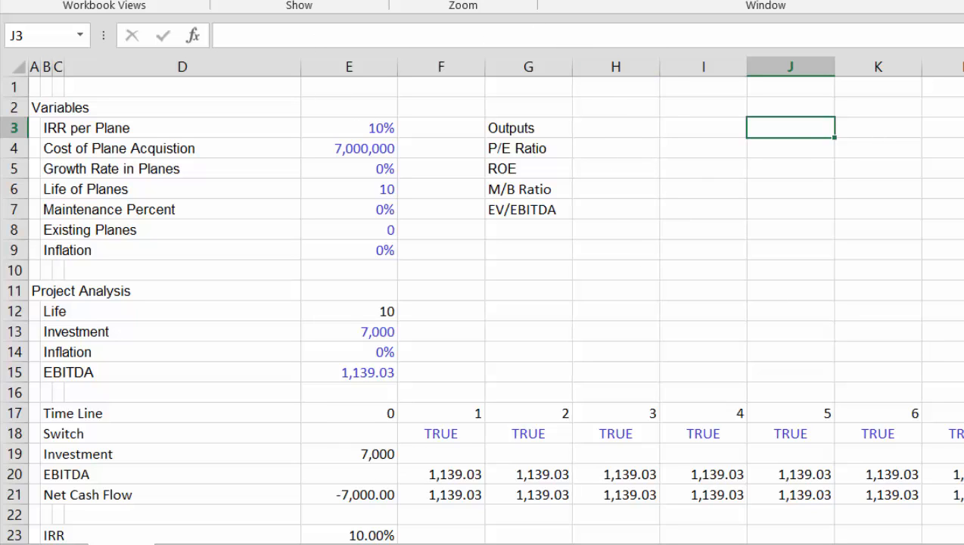
left_click(465, 0)
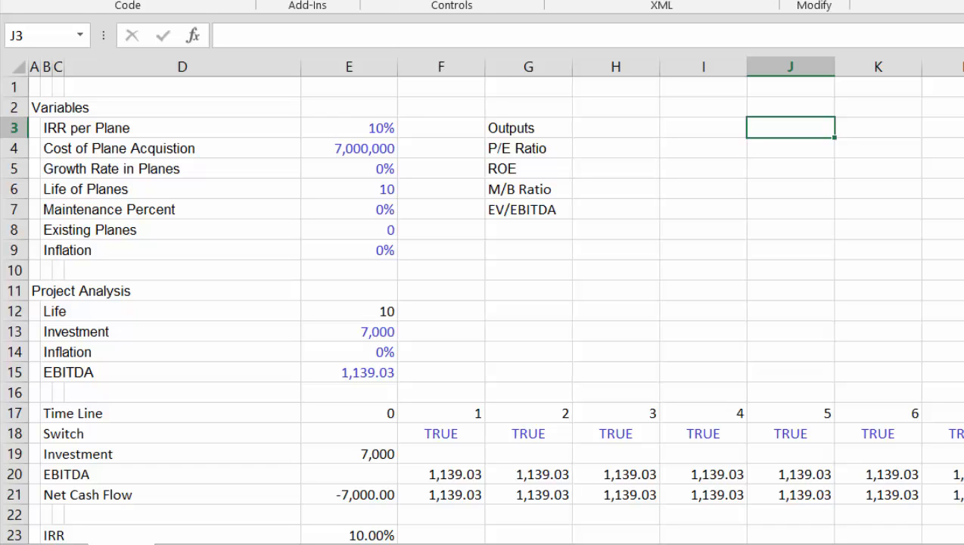
left_click(375, 0)
left_click(417, 34)
left_click_drag(749, 117, 835, 136)
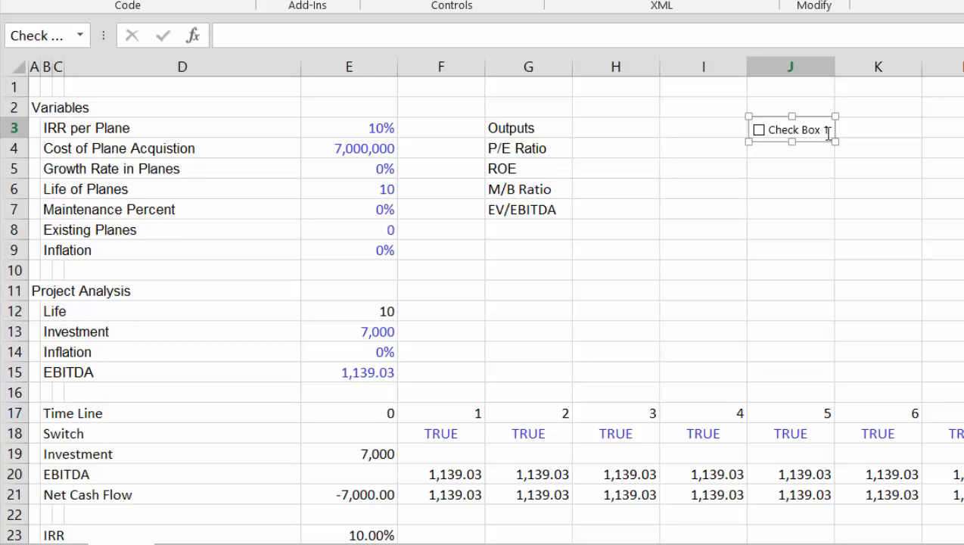
- Replace the check box caption with "Economic Depreaction" and widen the control into column K so the whole label fits
left_click(829, 133)
key("Delete")
key("Delete")
key("Delete")
key("Delete")
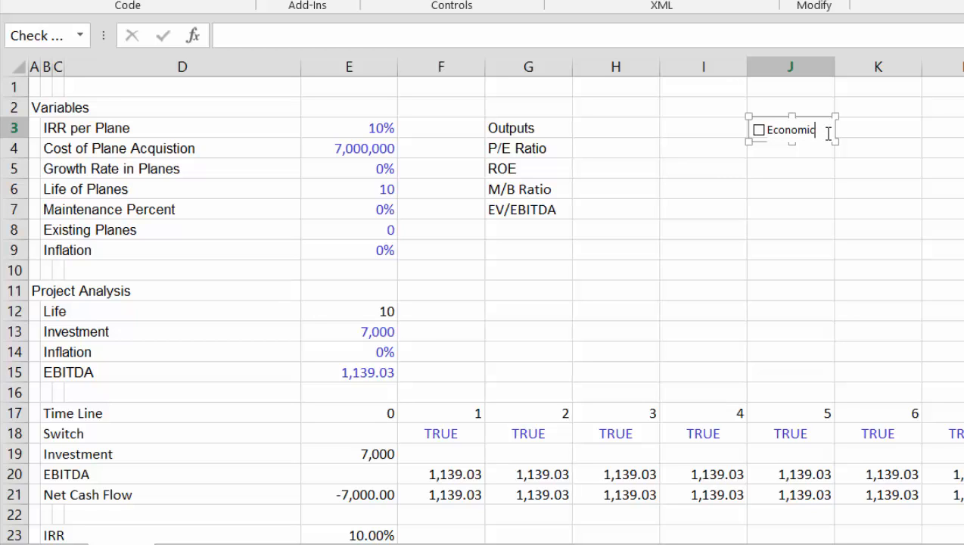
type("Economic repreaction")
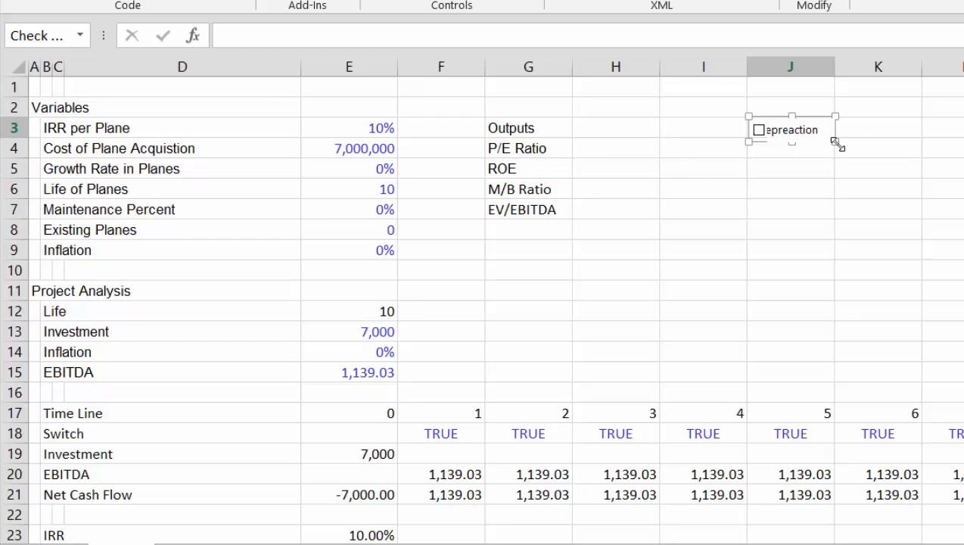
left_click_drag(836, 144, 883, 143)
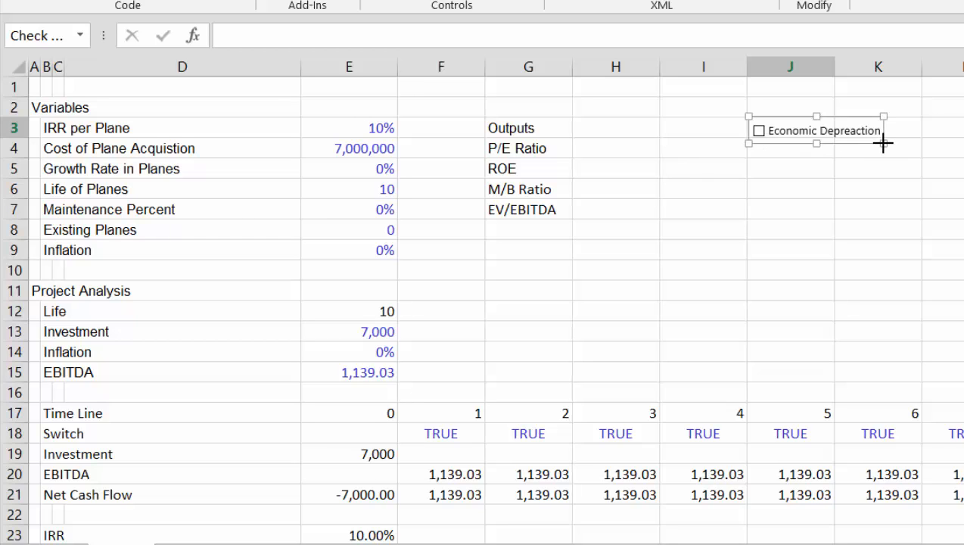
left_click(875, 209)
left_click(871, 186)
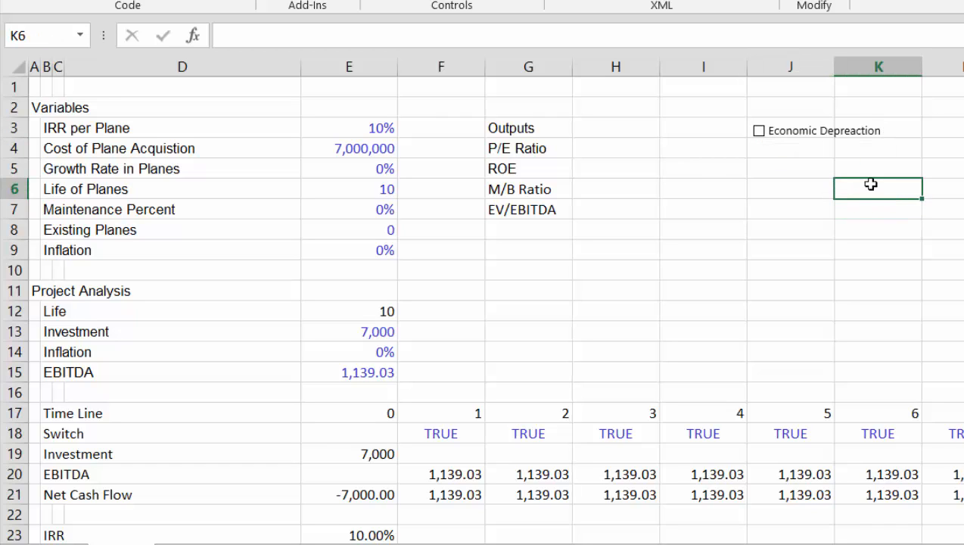
right_click(816, 136)
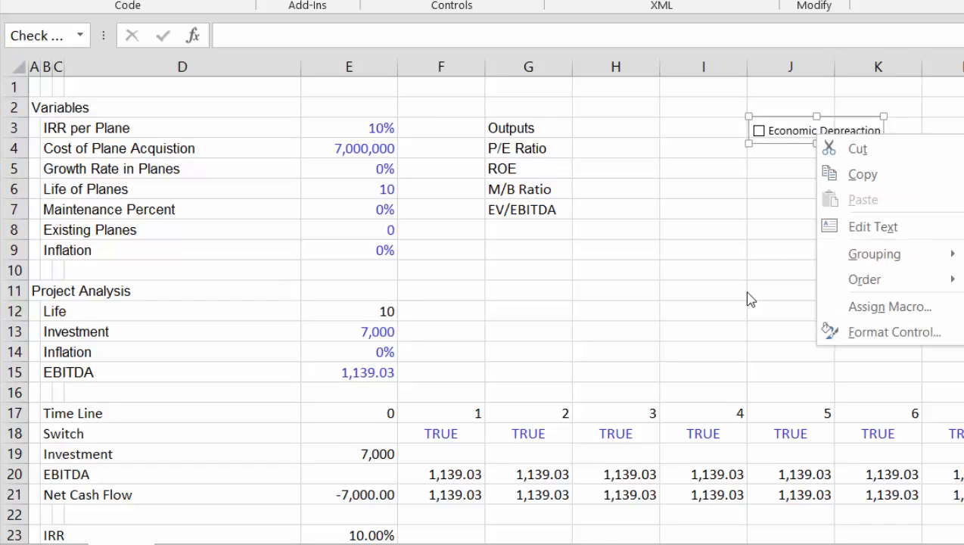
left_click(721, 319)
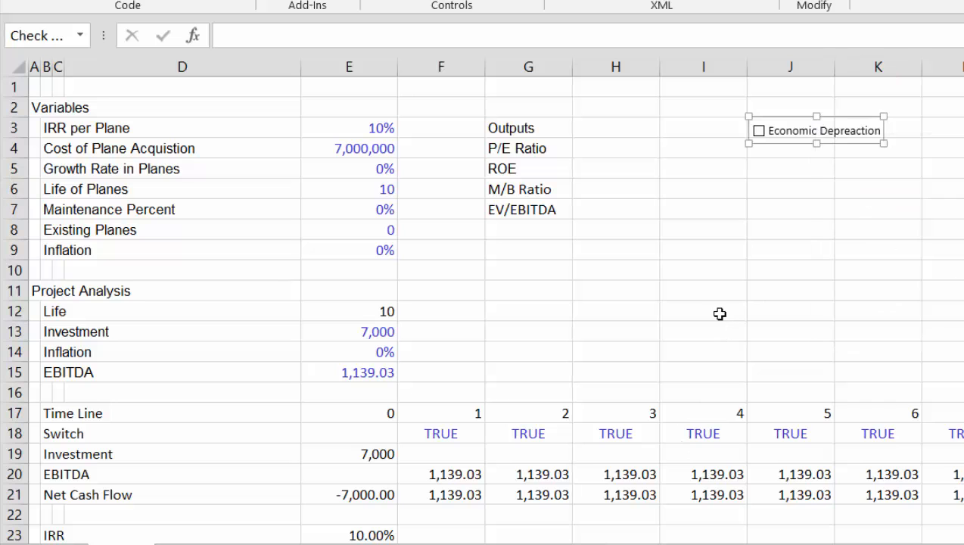
left_click(719, 313)
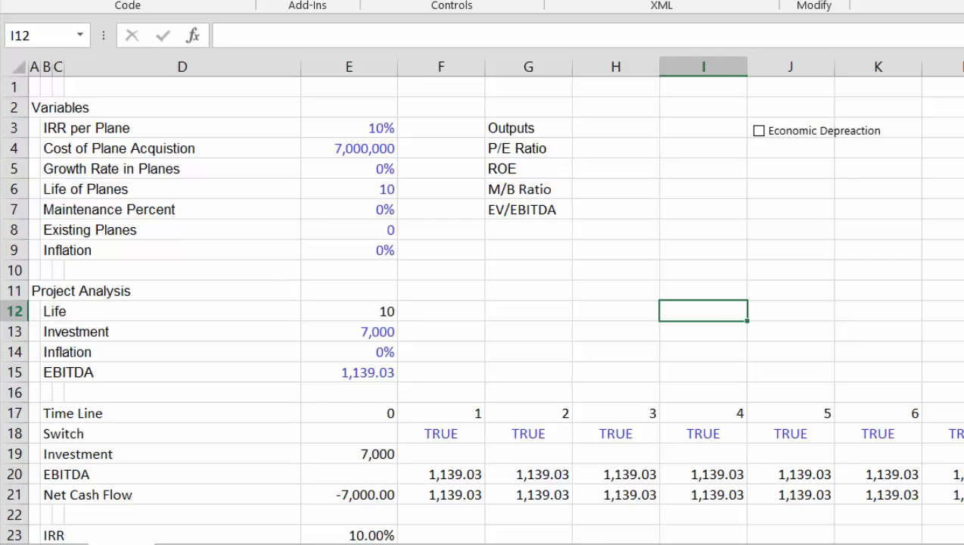